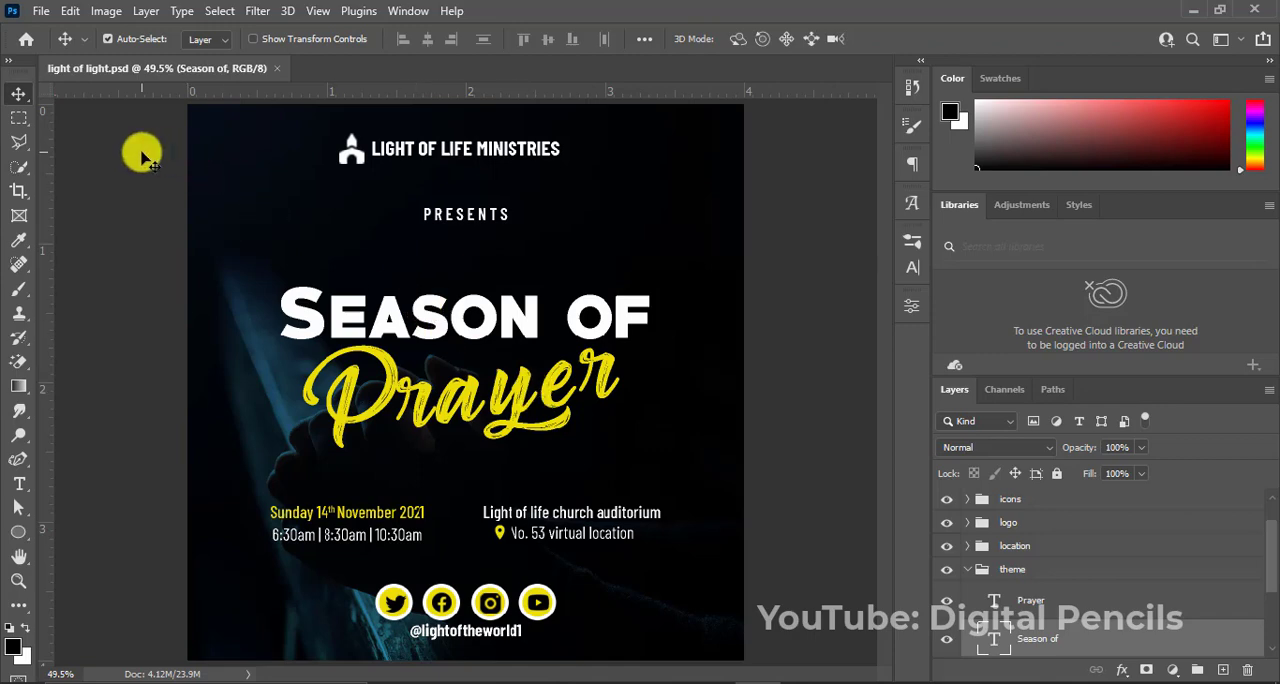
Create a new 4 x 4 inch RGB document at 300 ppi with a white background.
click(40, 14)
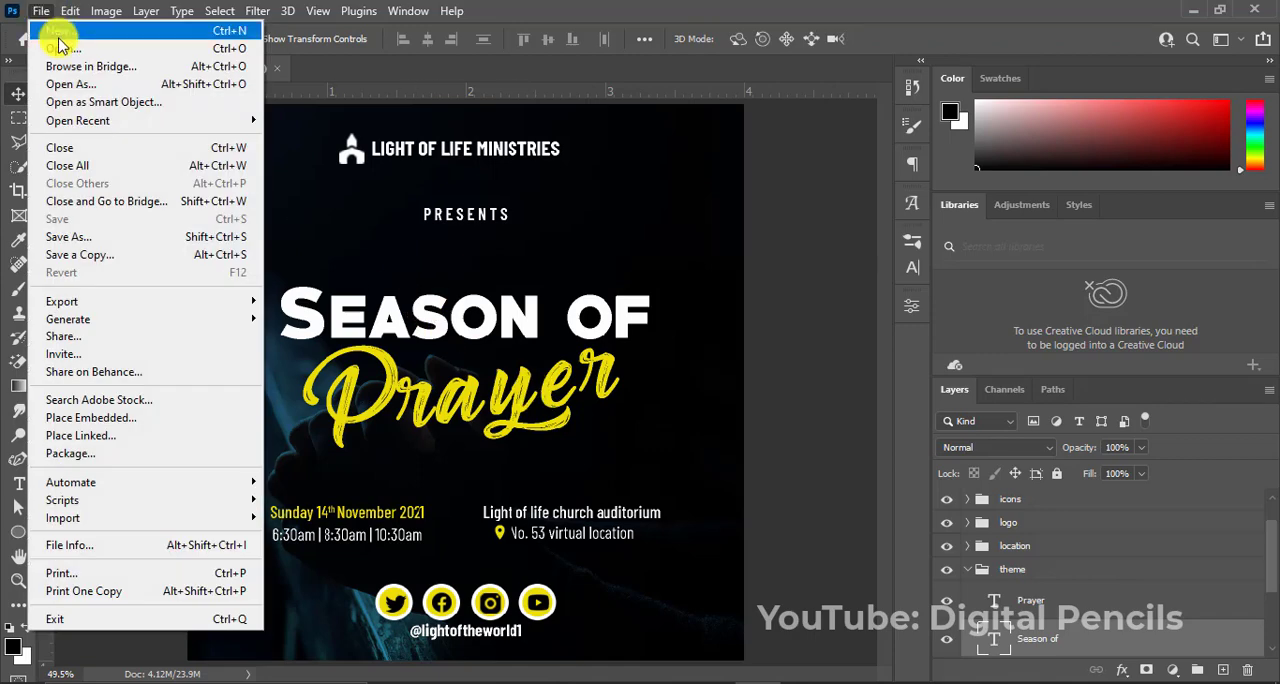
click(58, 38)
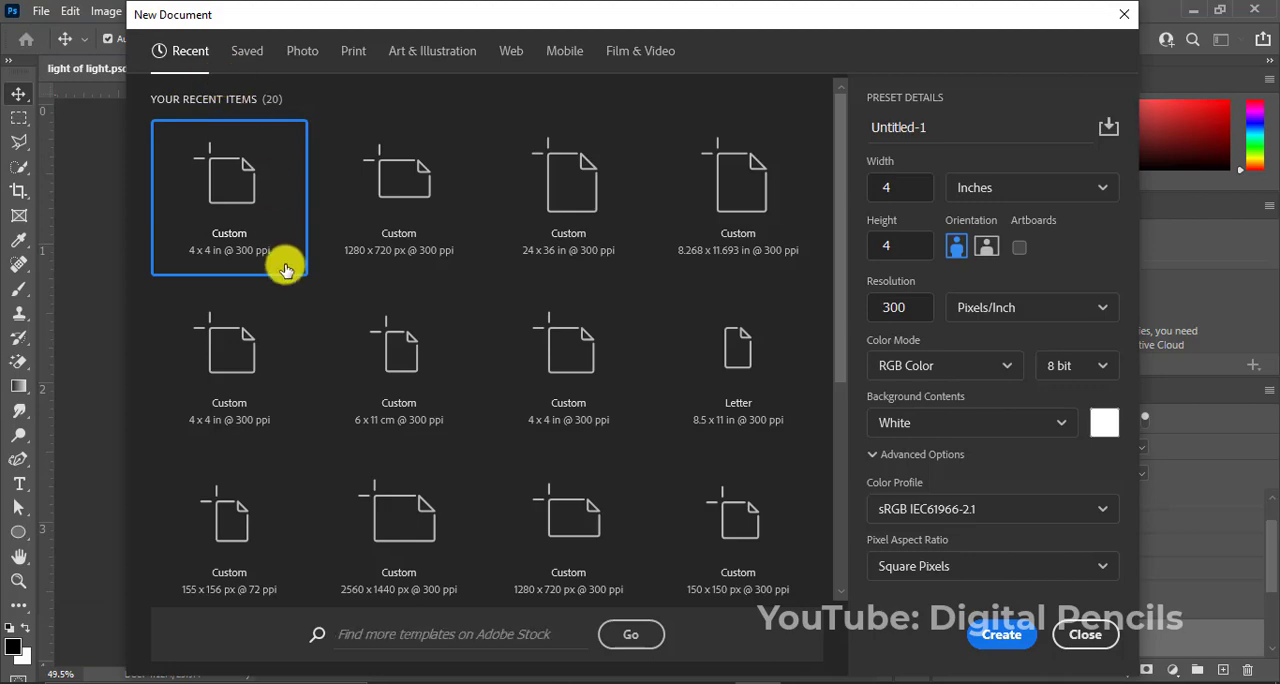
click(997, 640)
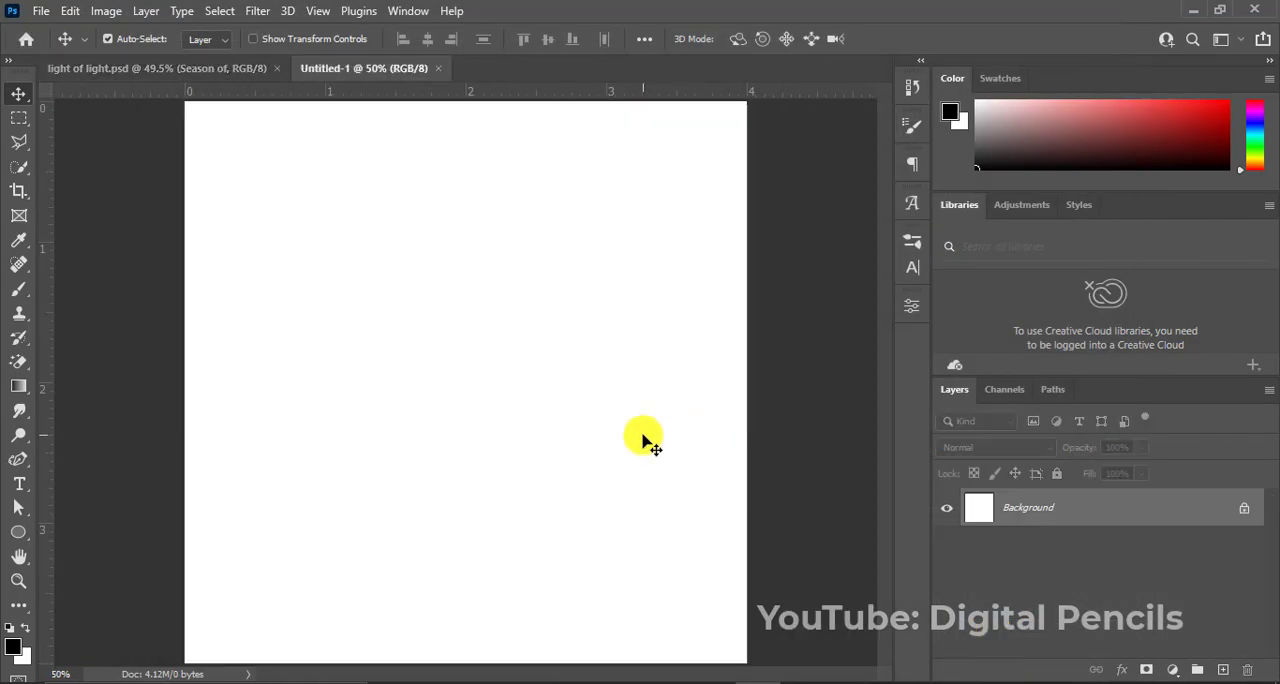
key(ctrl+0)
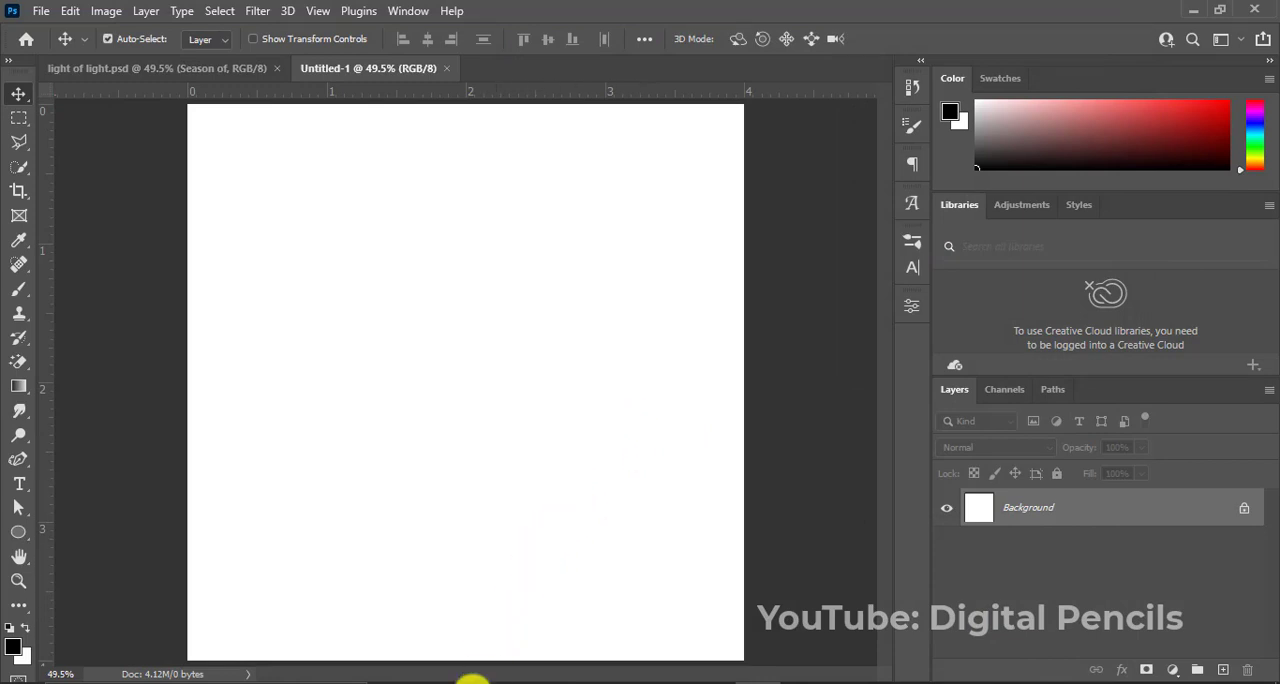
Place the prayer image from the season folder into the new document and scale it to about 8.77% to cover the canvas.
click(466, 587)
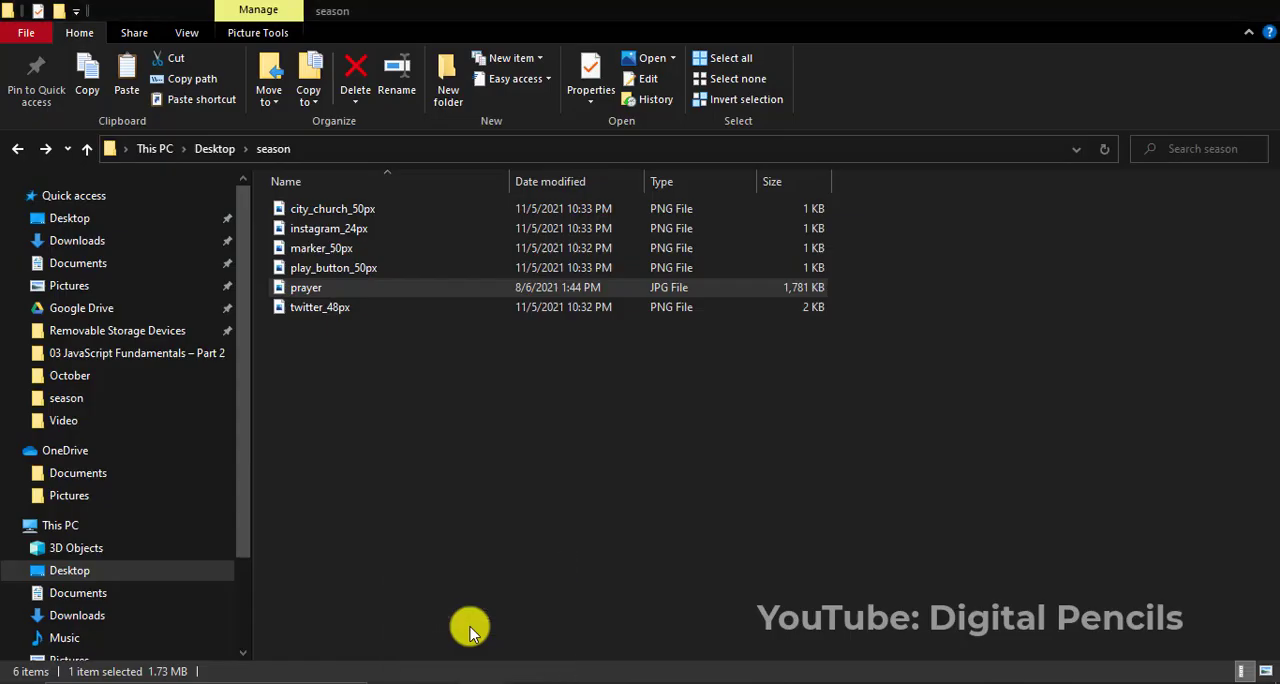
key(ctrl+shift+2)
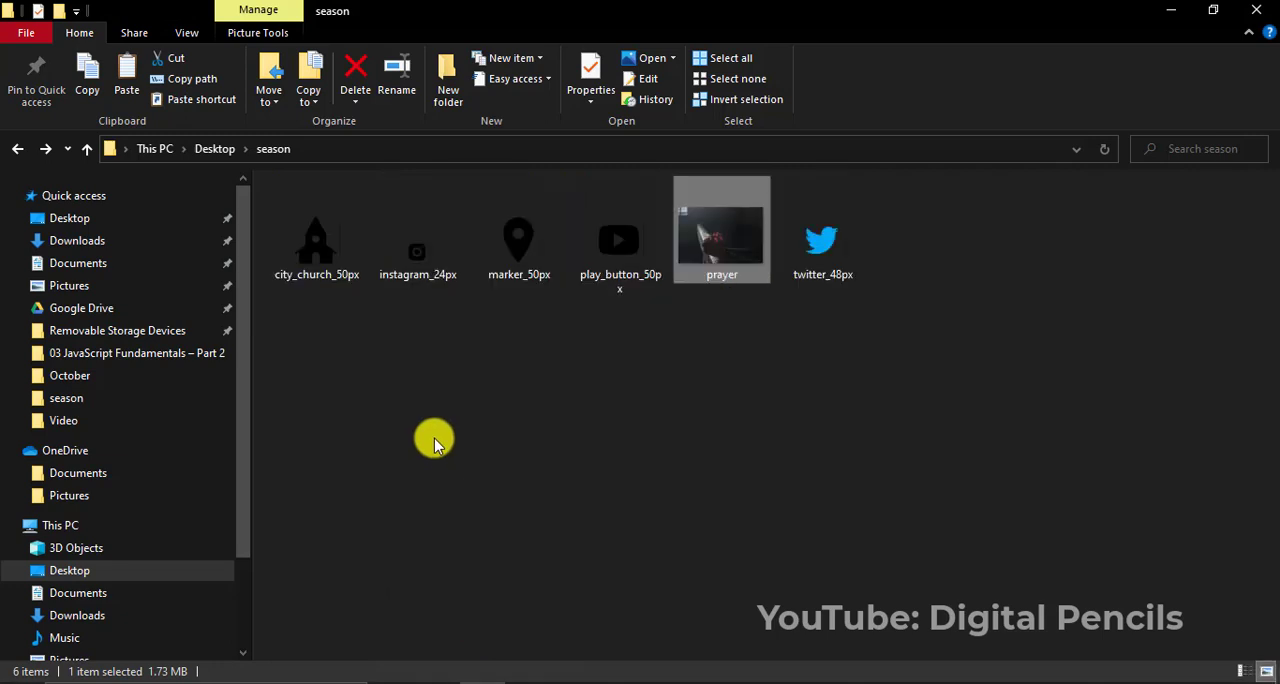
drag(720, 243, 475, 530)
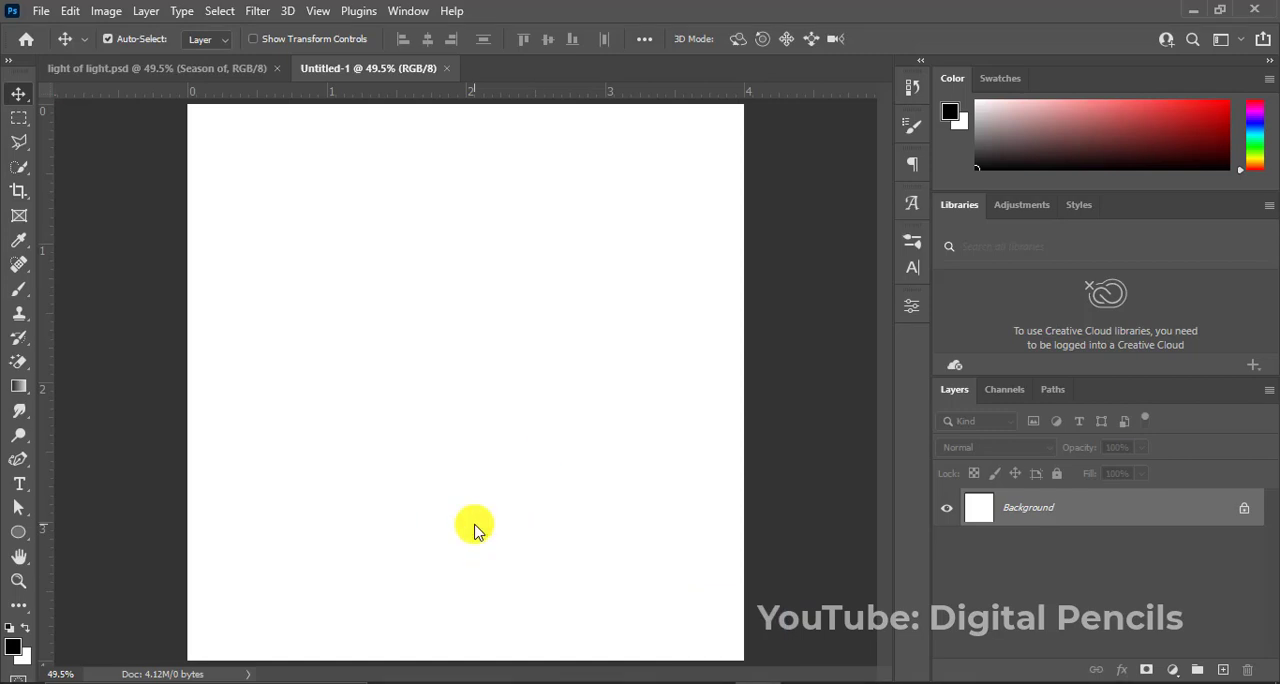
drag(475, 530, 475, 530)
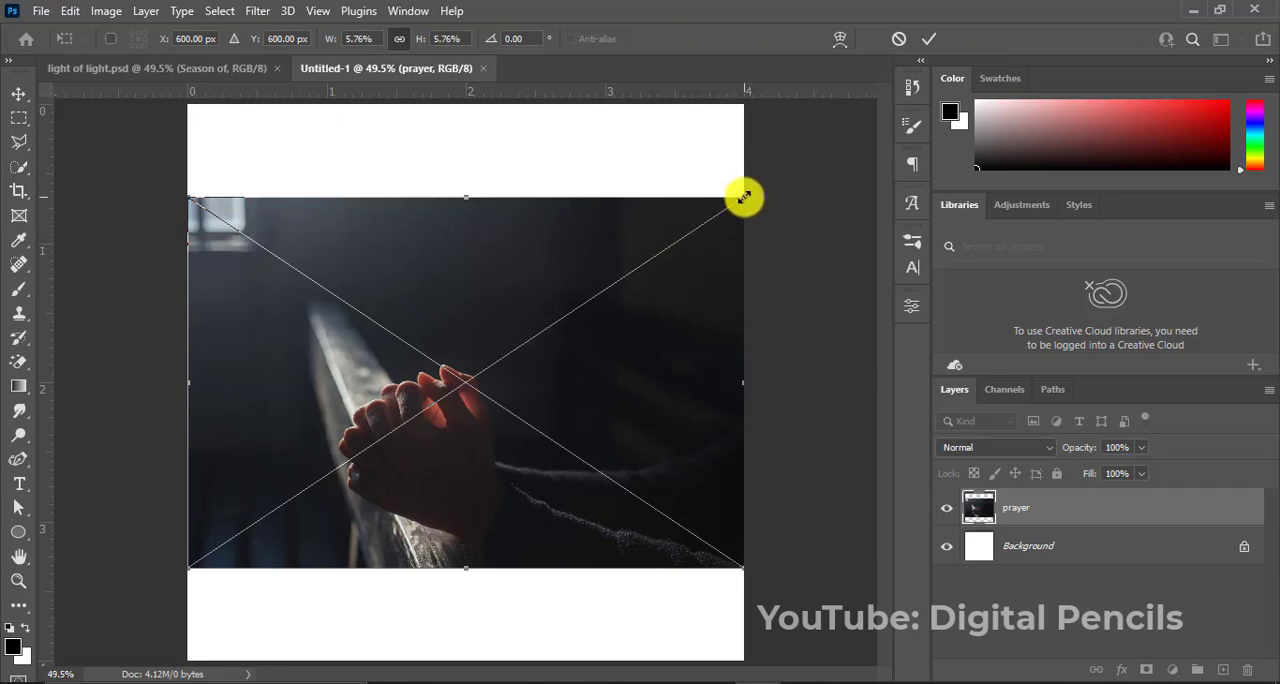
drag(744, 198, 886, 94)
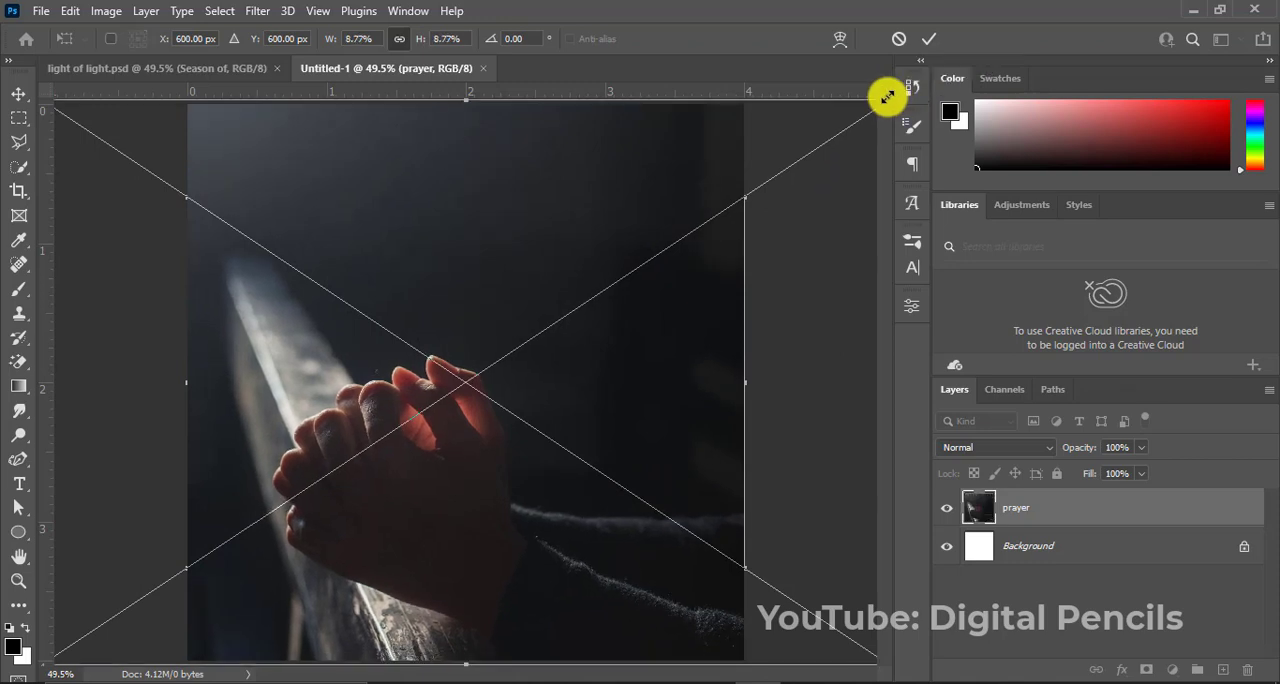
click(921, 41)
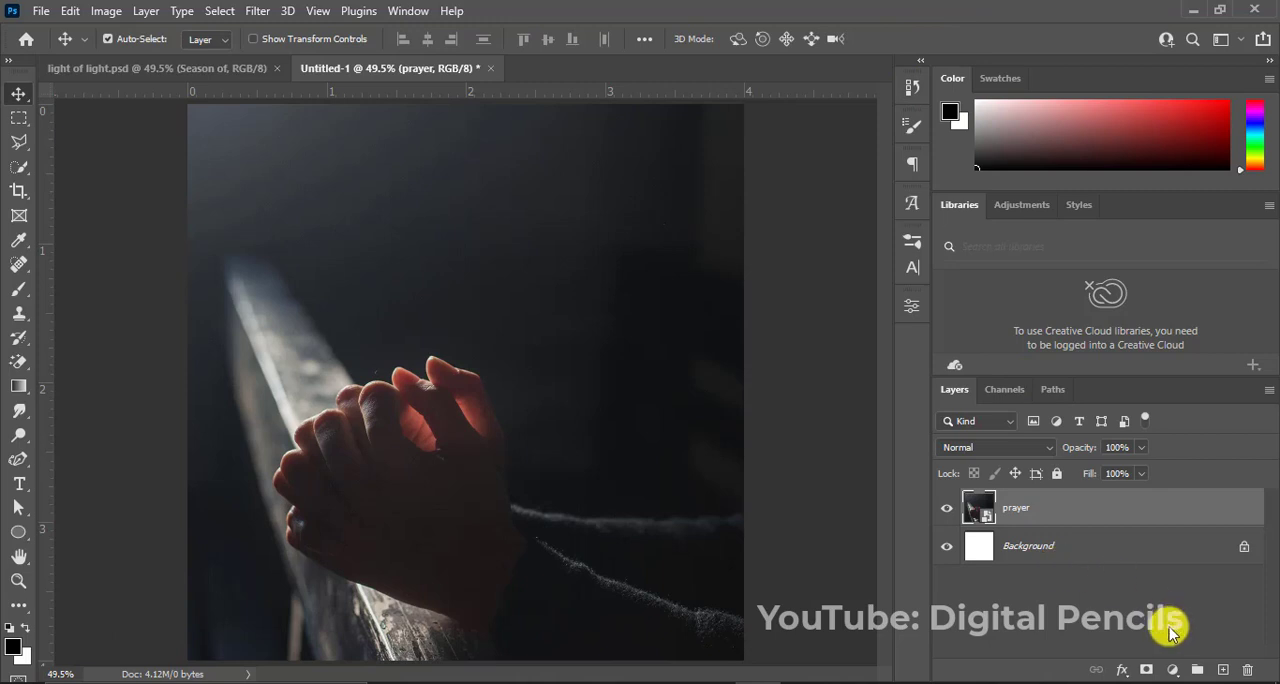
Add a linear Gradient Fill layer above the photo using the light-blue-to-dark-navy preset at an angle of about -129.5°.
click(1167, 674)
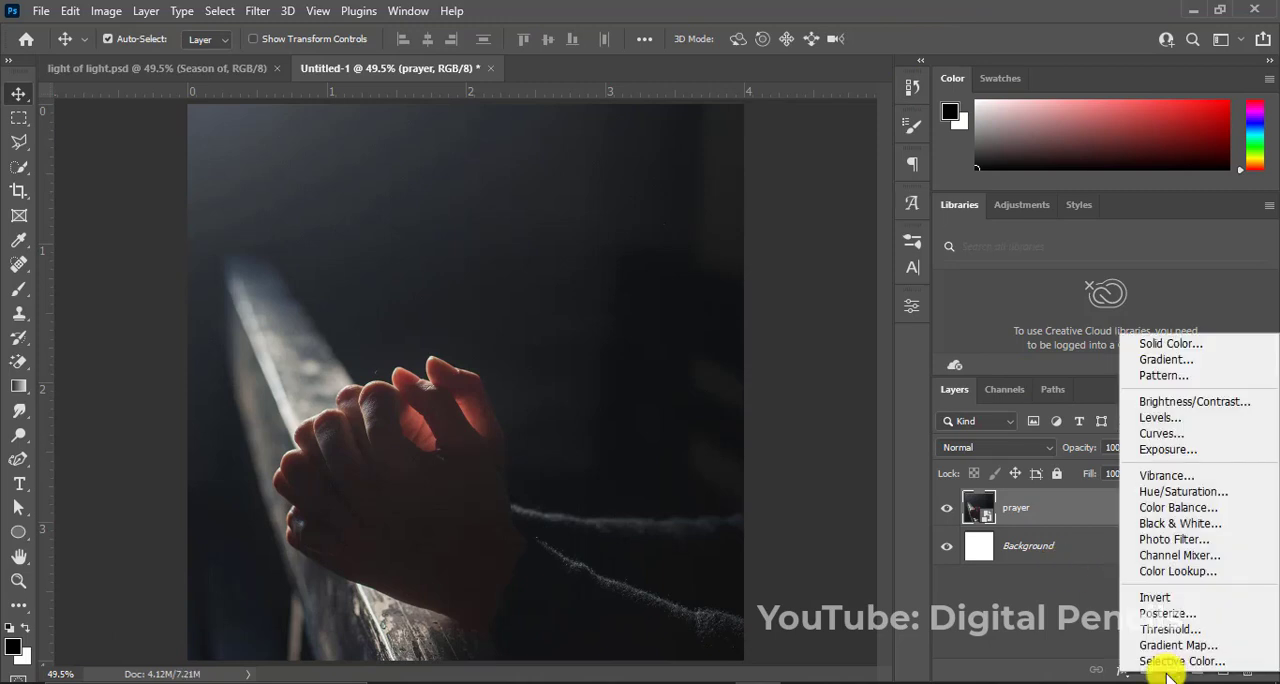
click(1166, 361)
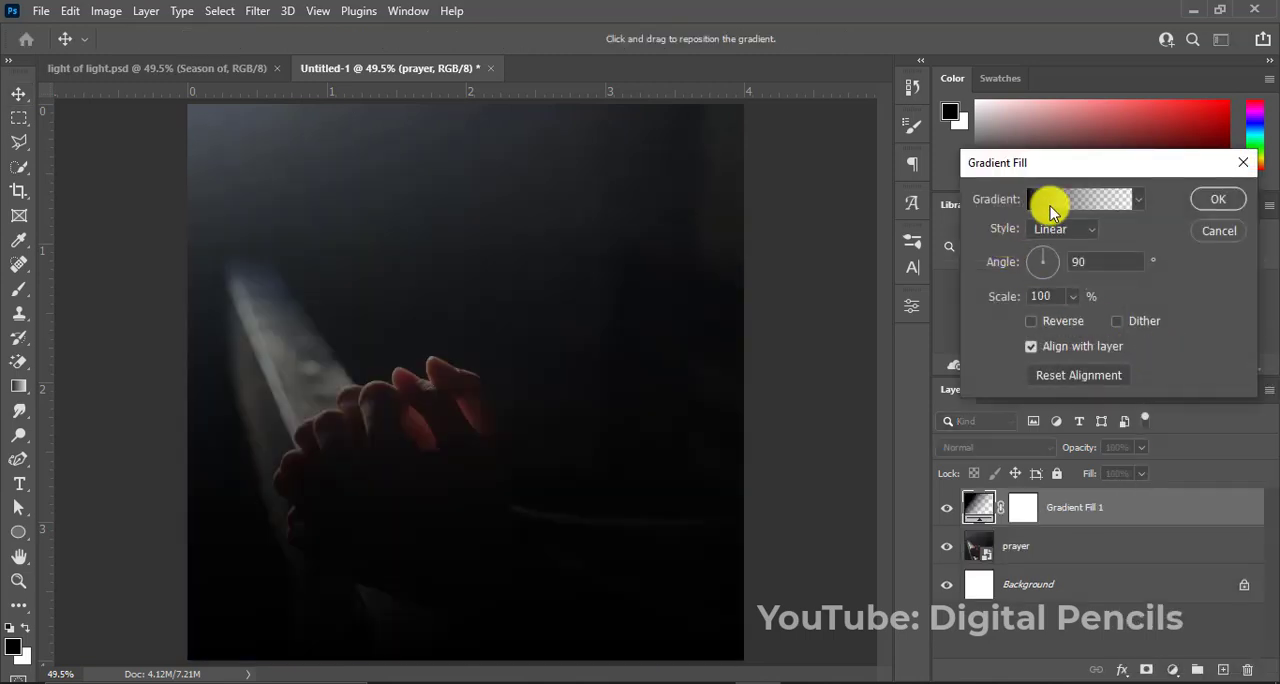
click(1085, 202)
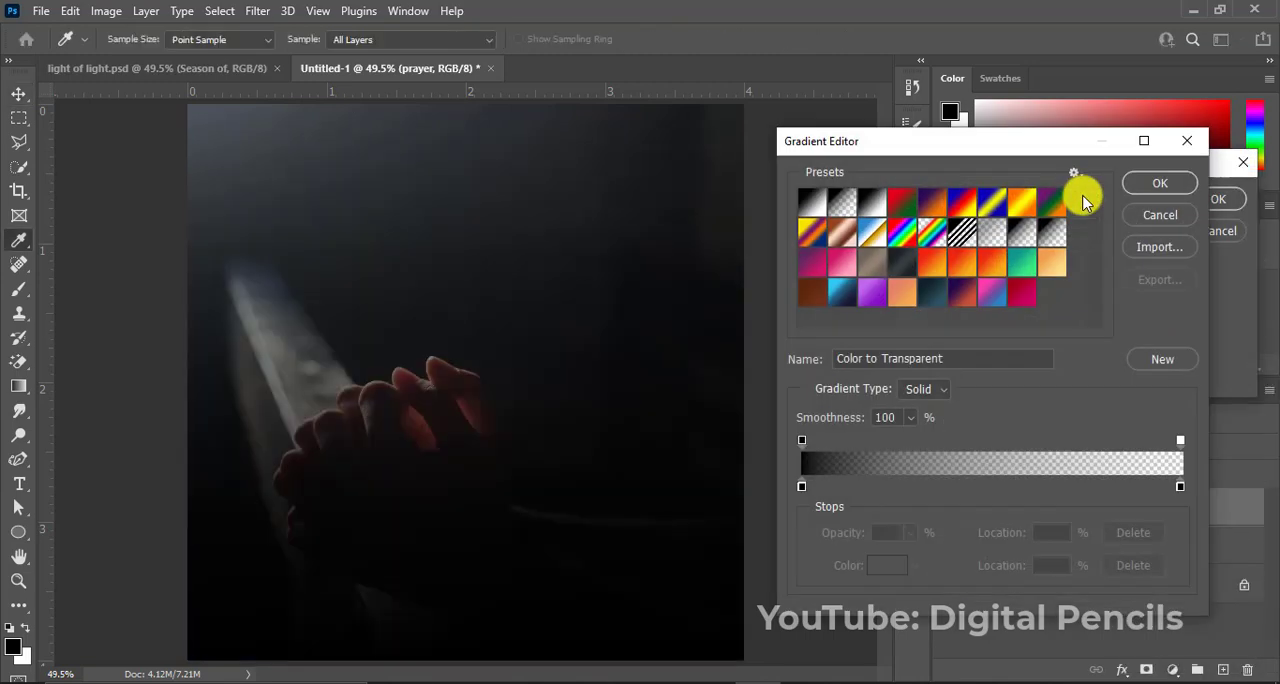
click(840, 296)
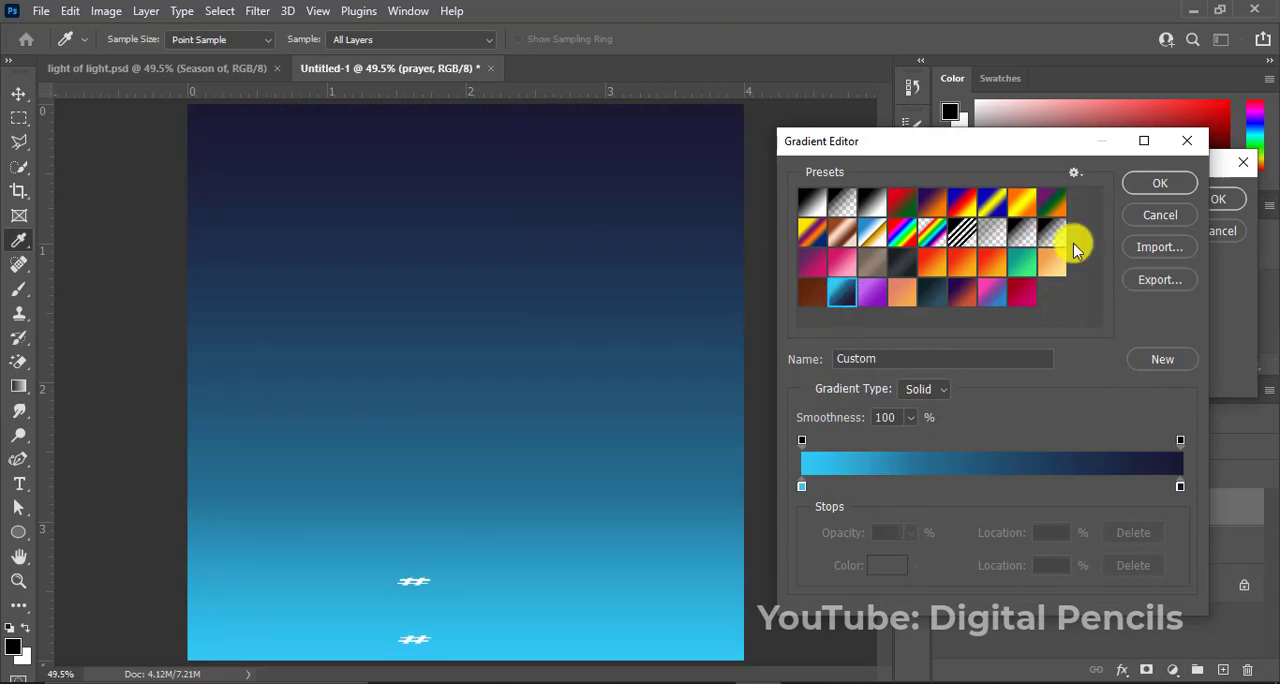
click(1160, 185)
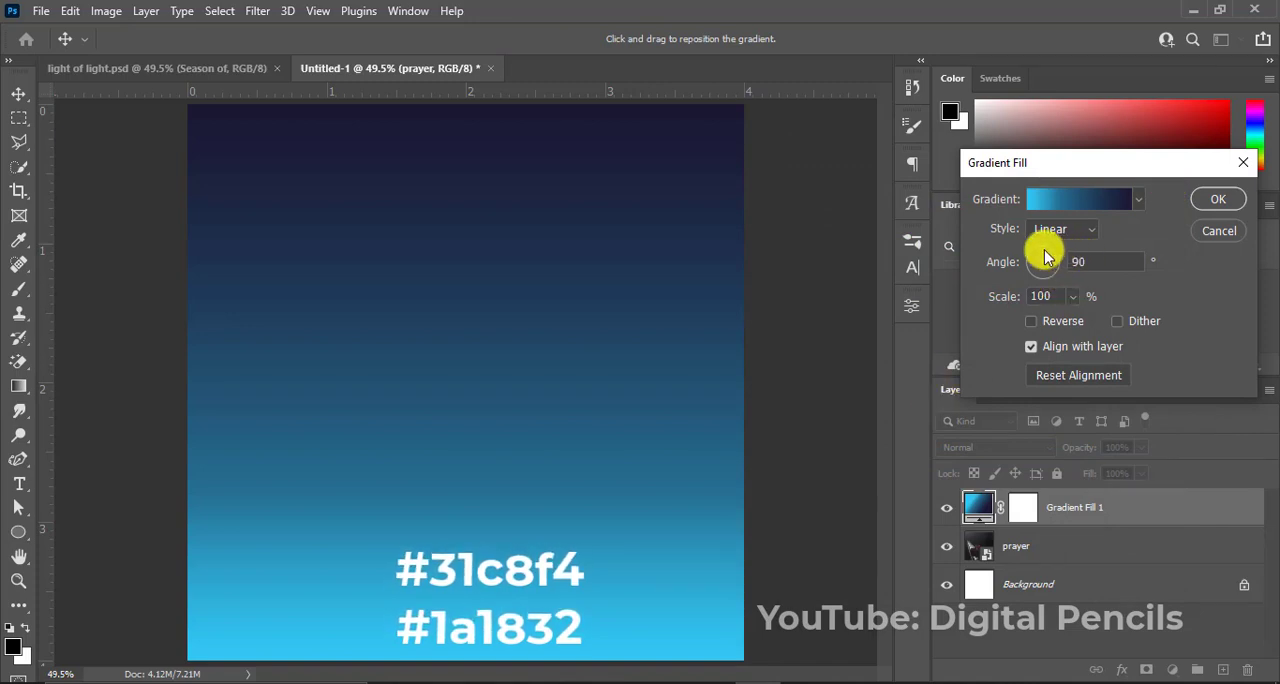
click(1041, 258)
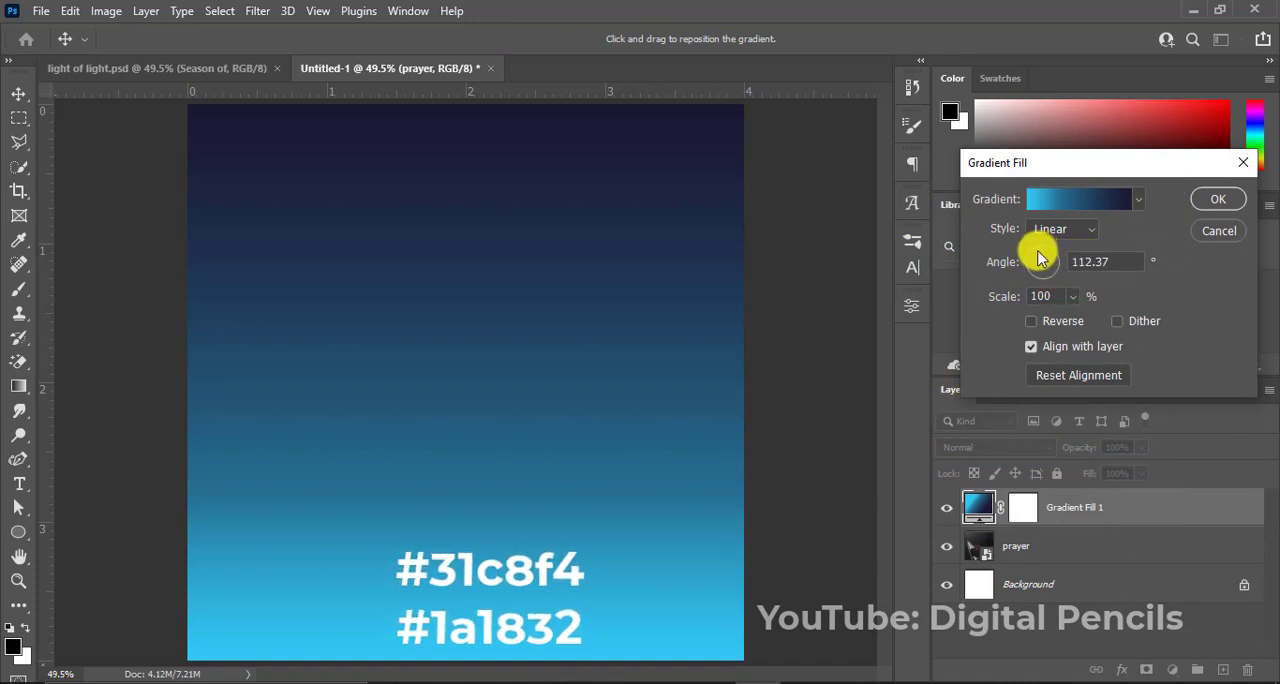
drag(1041, 258, 1035, 283)
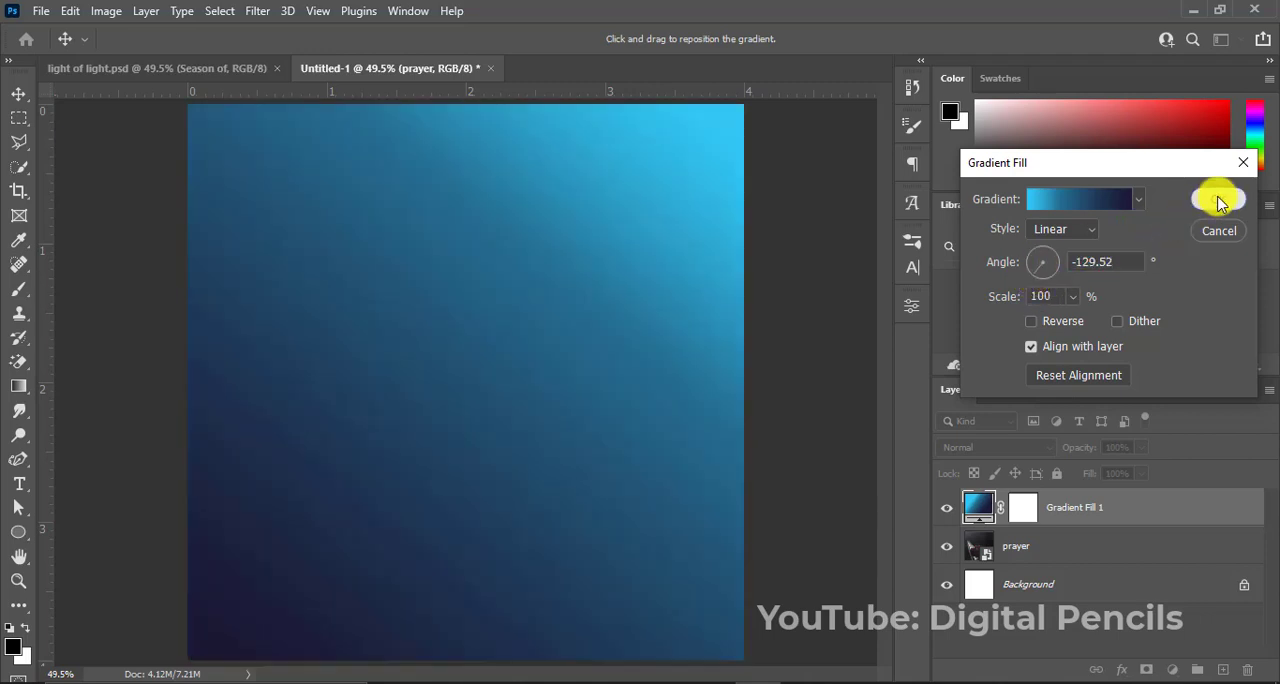
click(1218, 199)
Blend the gradient fill layer in Overlay mode, and reverse its gradient with the angle at about -139°.
click(986, 448)
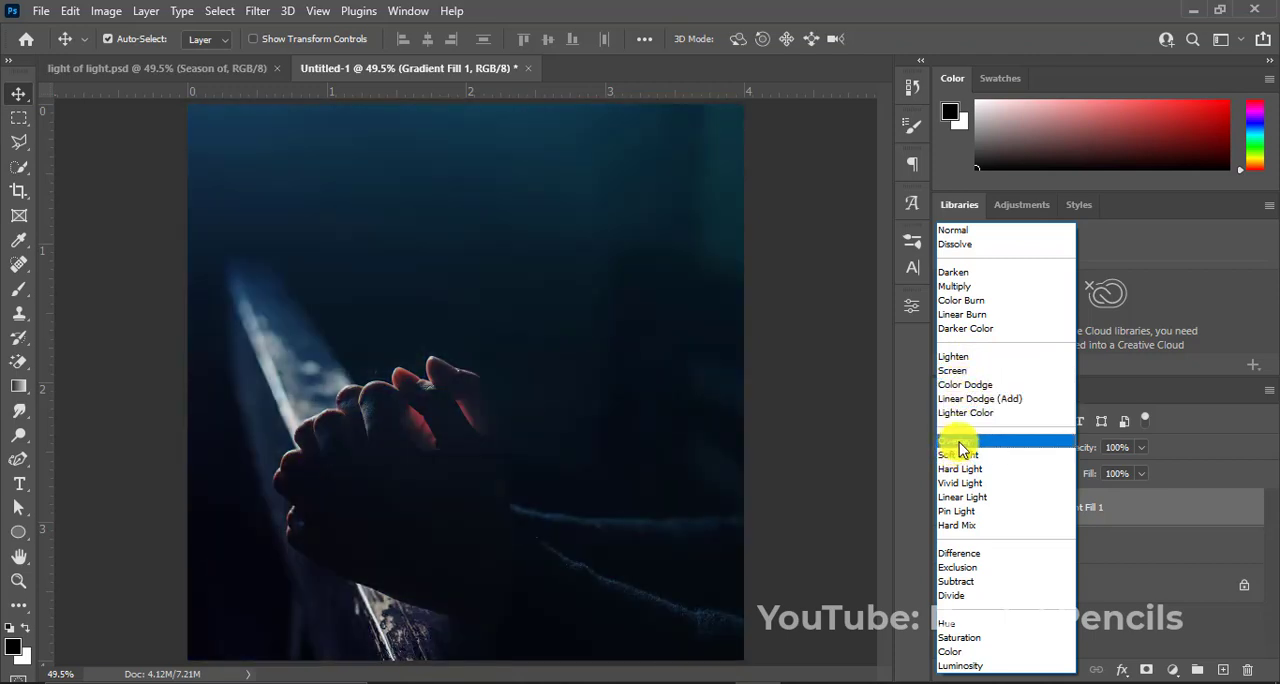
click(960, 441)
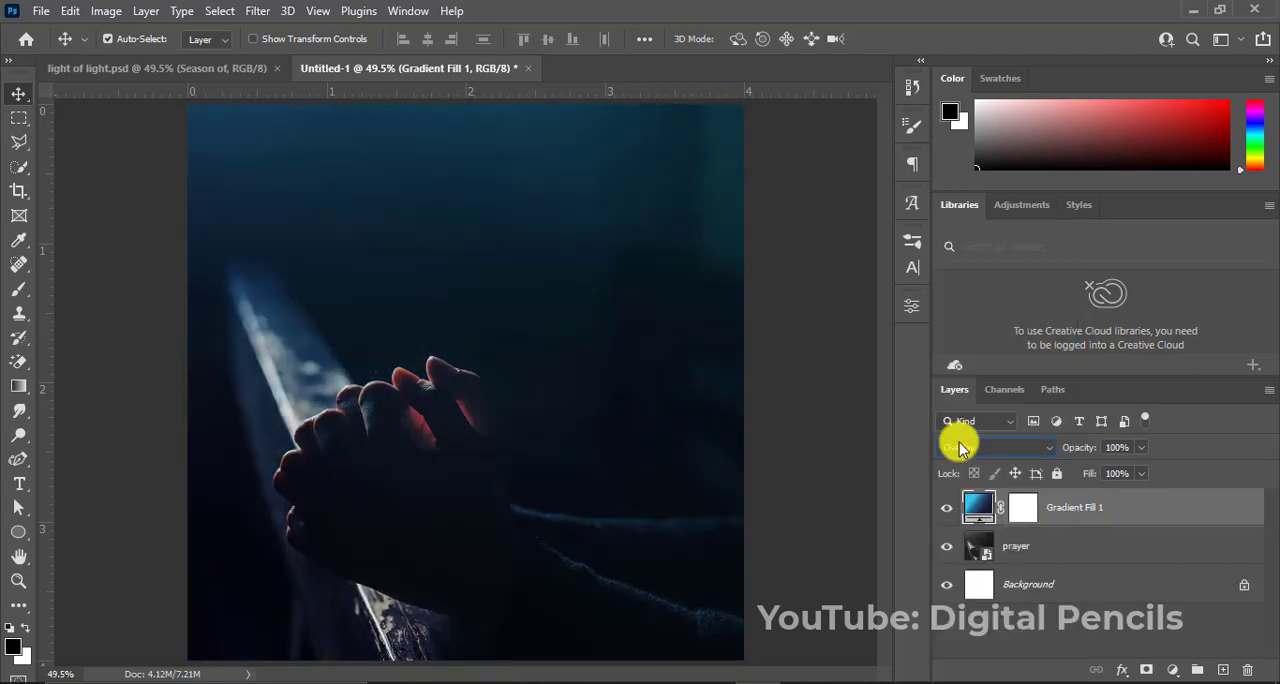
double_click(977, 508)
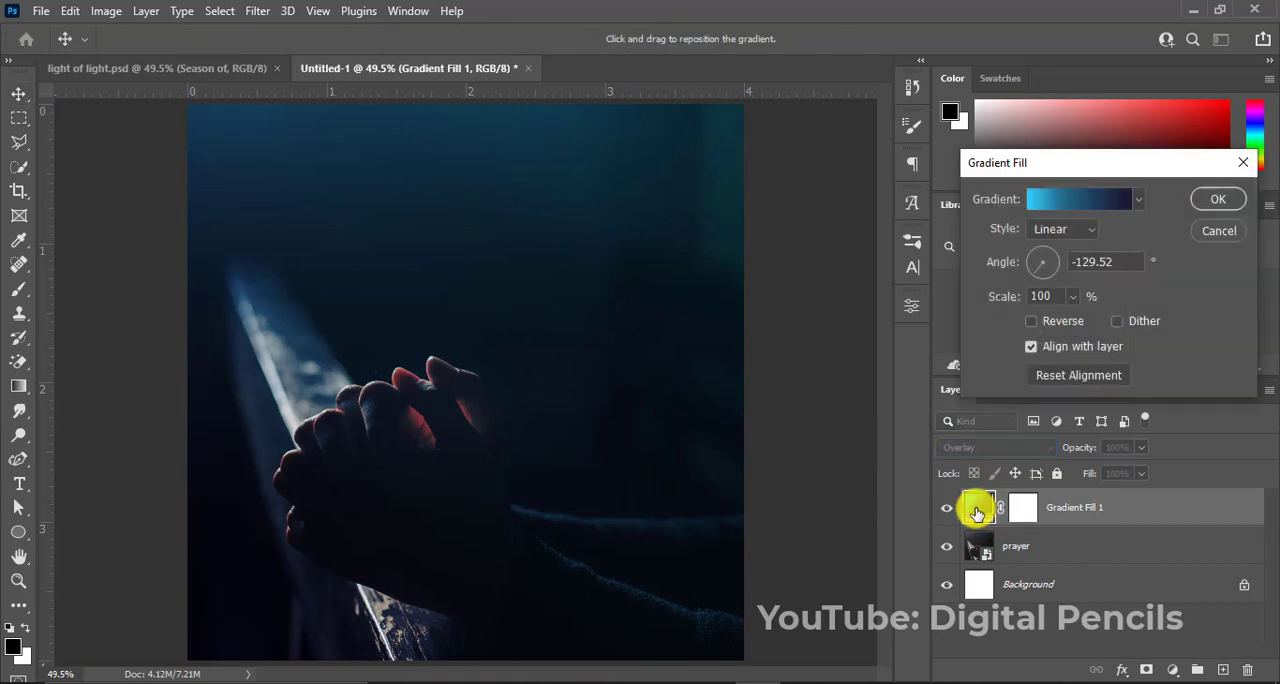
click(1034, 321)
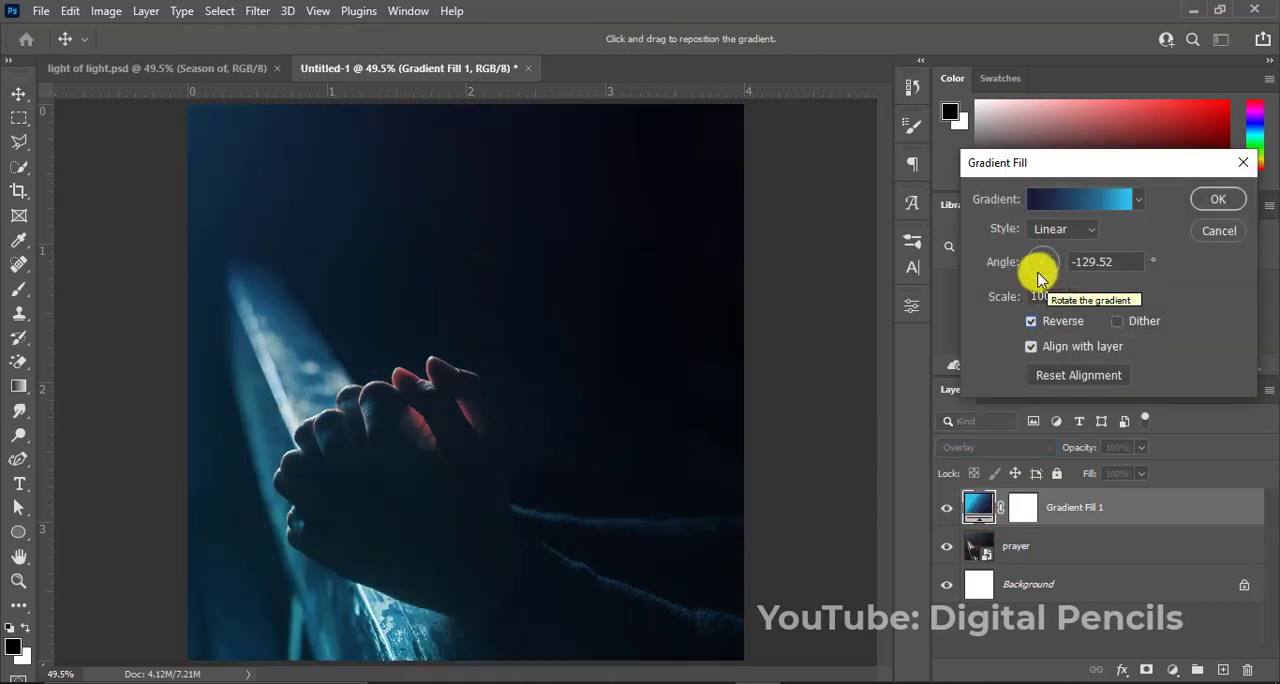
mouse_move(1038, 278)
mouse_down()
mouse_move(1055, 282)
mouse_move(1030, 275)
mouse_move(1028, 259)
mouse_up()
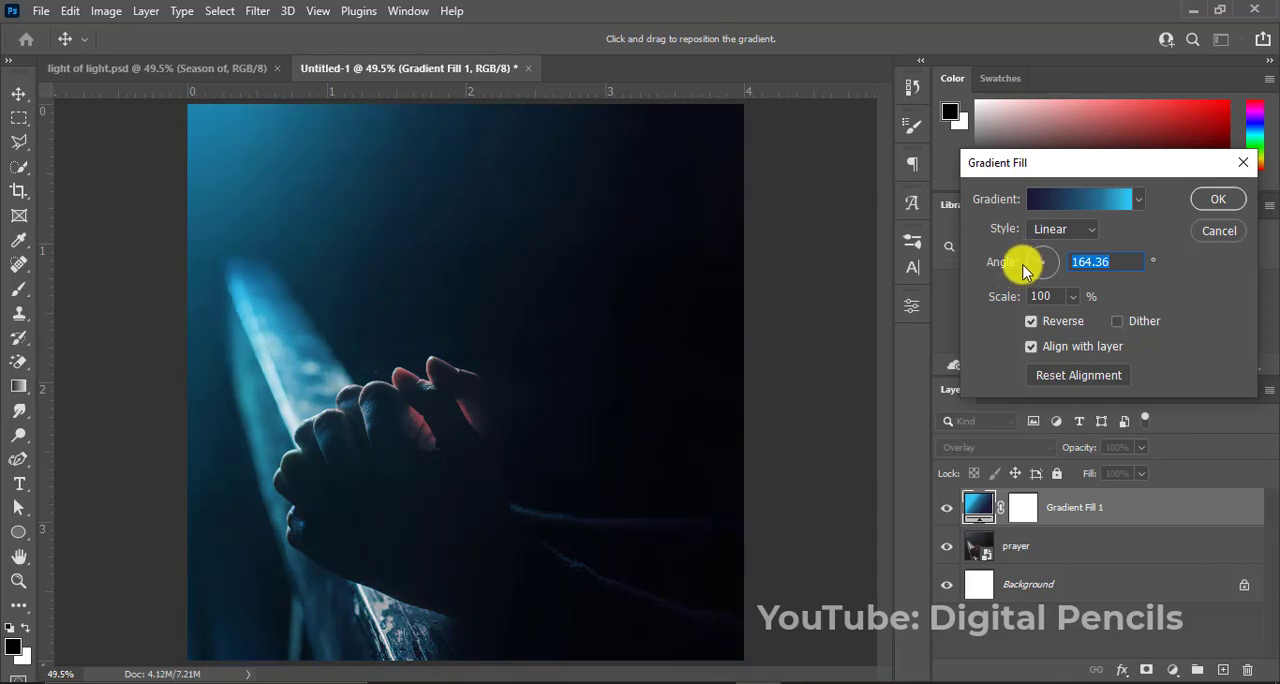
drag(1020, 263, 1033, 280)
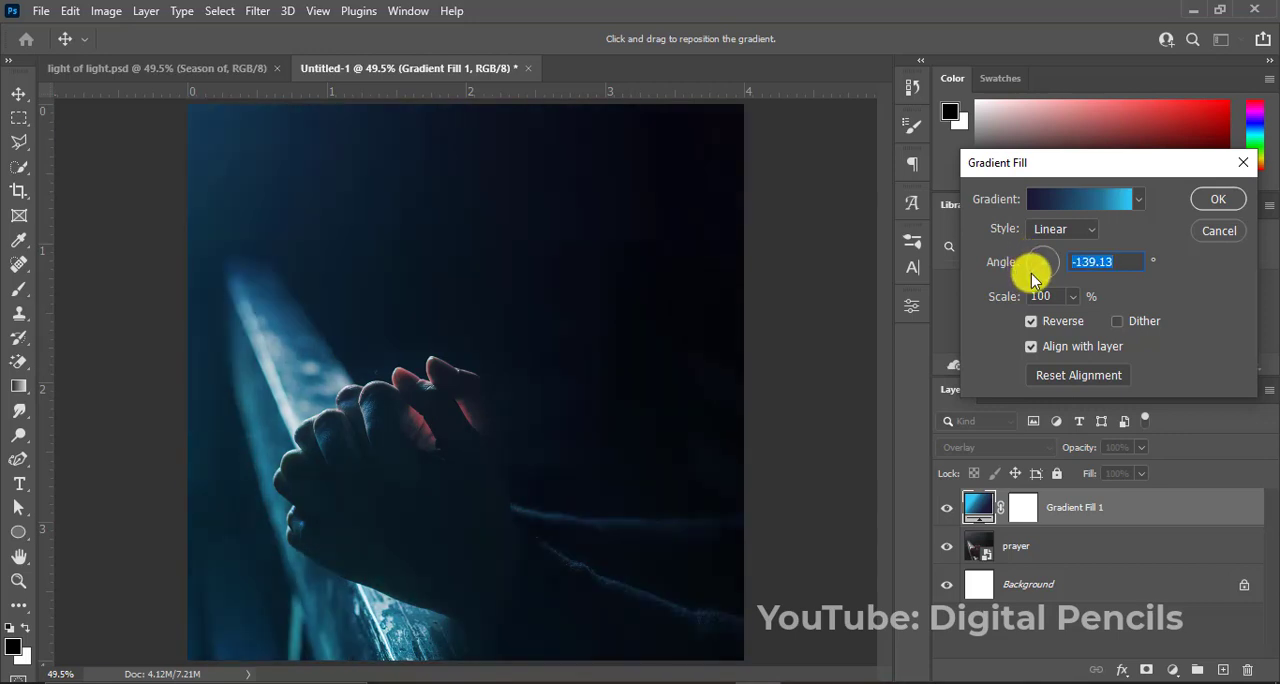
click(1212, 204)
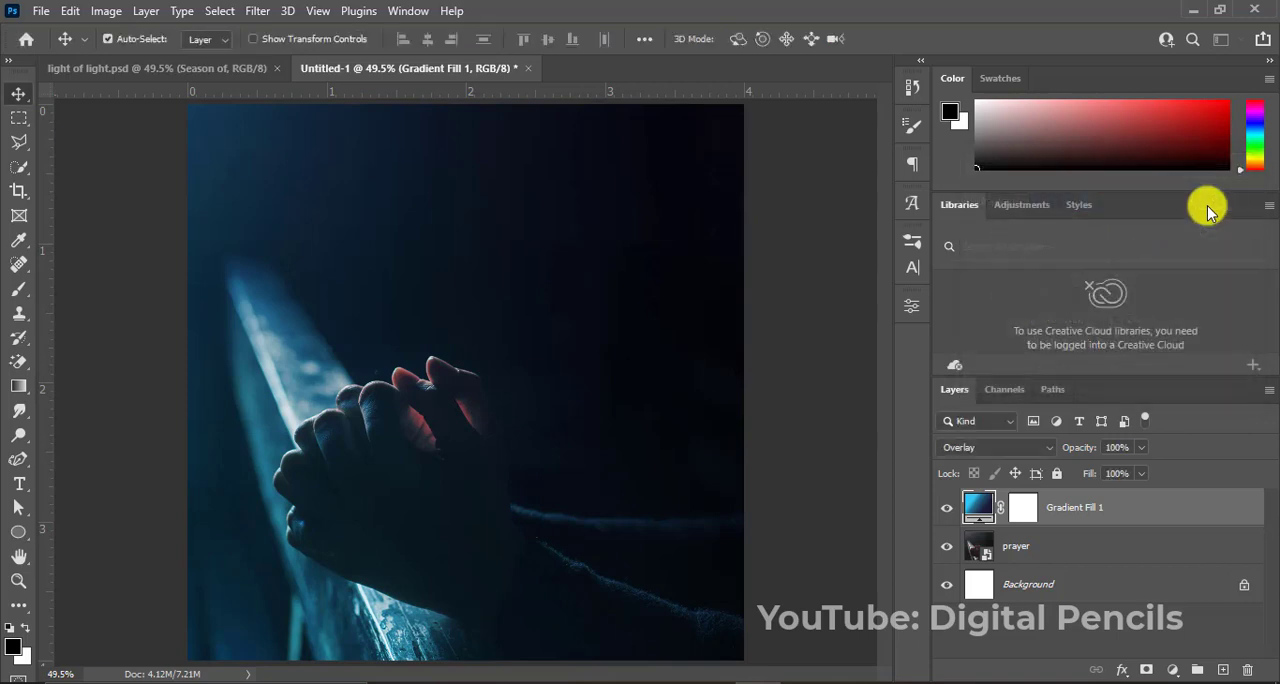
Darken the prayer layer with Levels, setting the input black point to 31 and the midtones to 0.84.
click(977, 546)
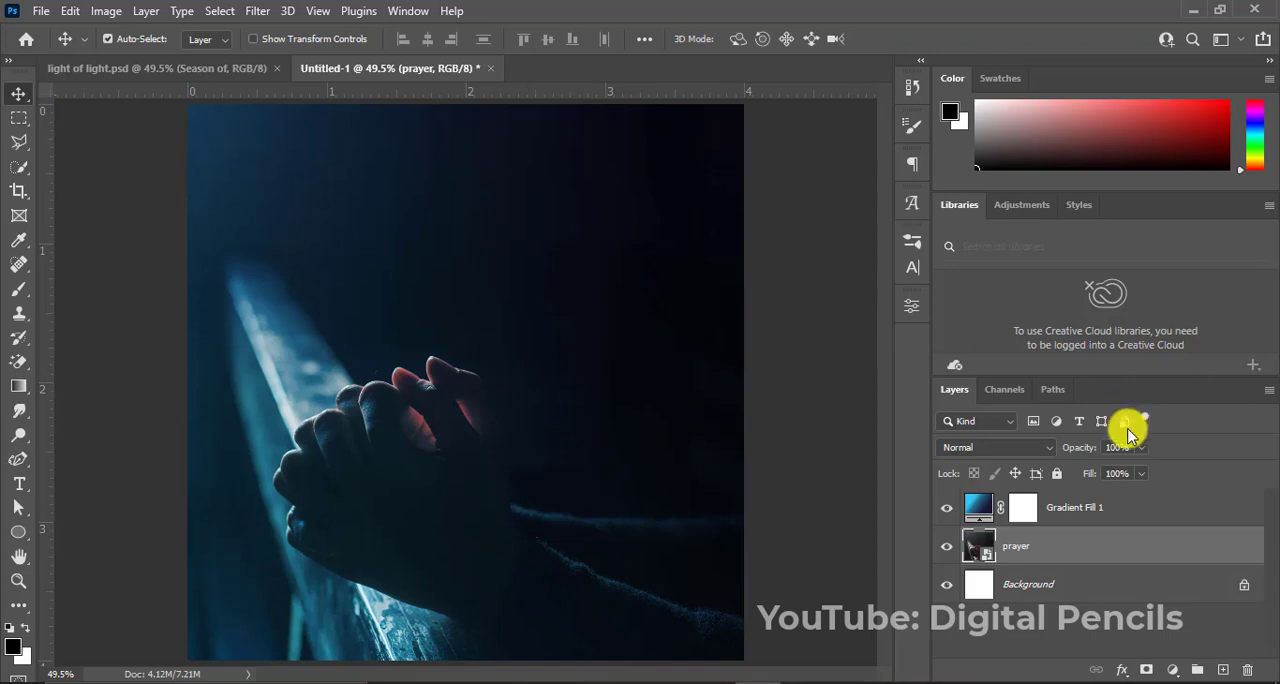
double_click(1016, 548)
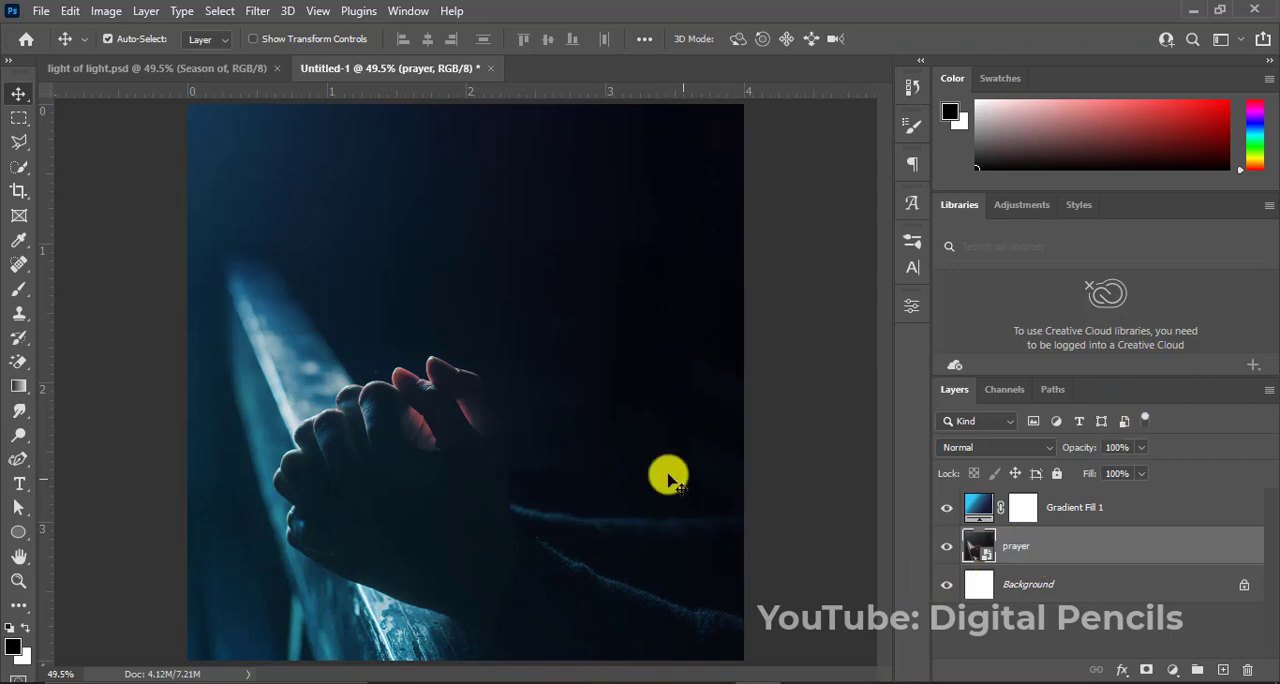
key(ctrl+l)
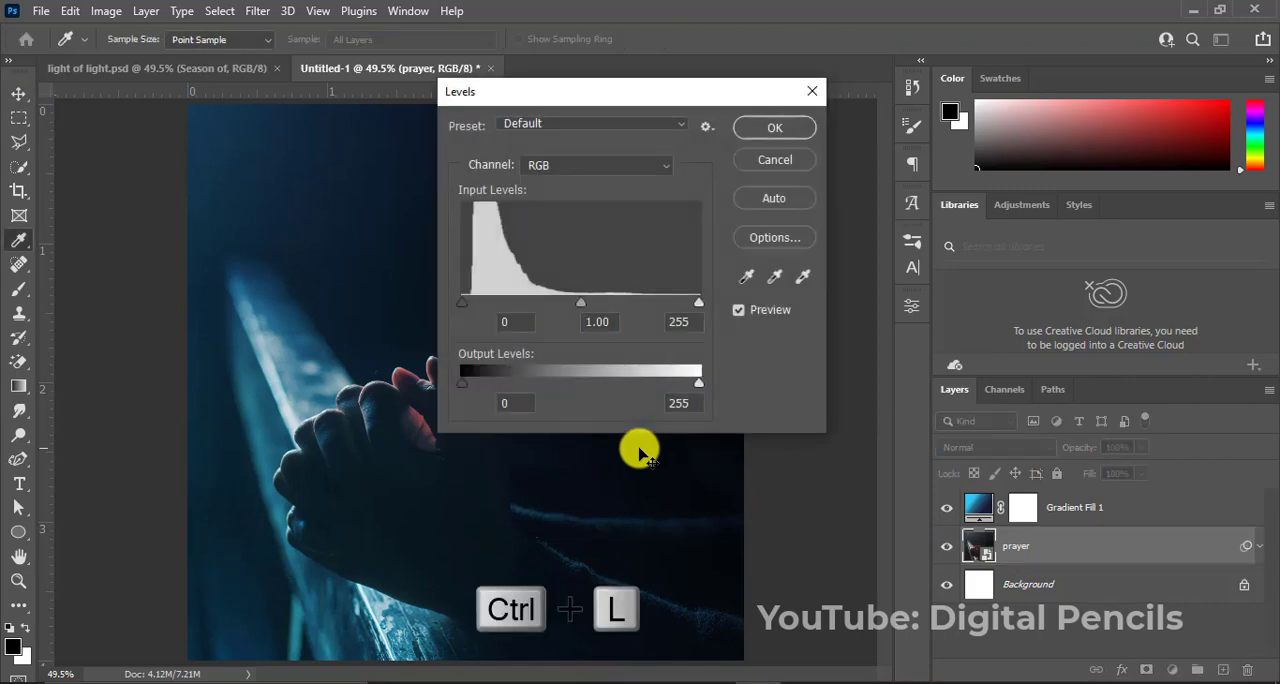
drag(623, 107, 927, 158)
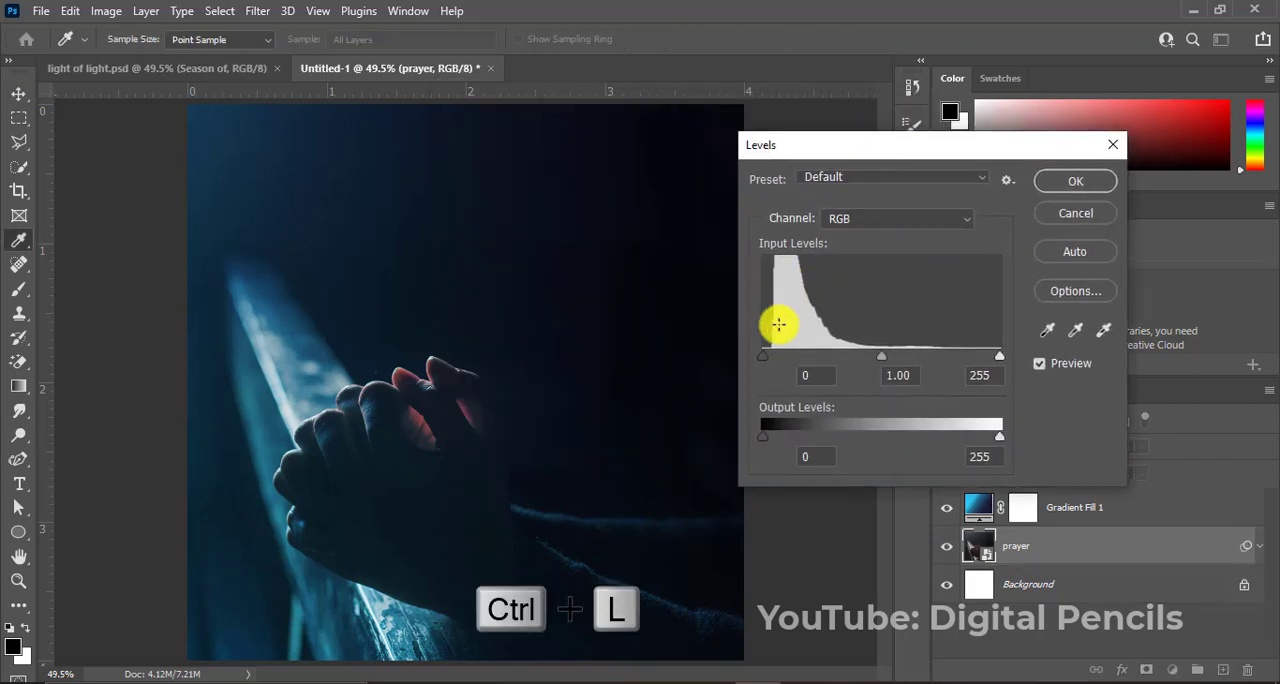
drag(760, 362, 786, 370)
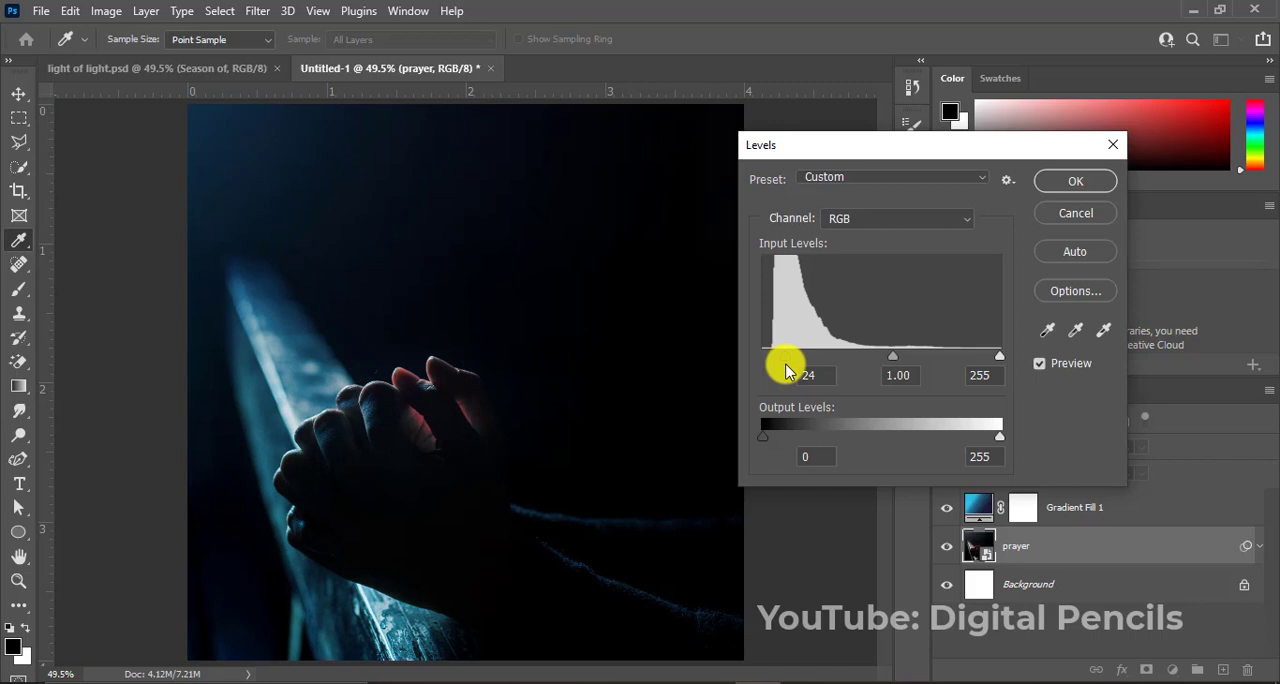
drag(788, 371, 793, 373)
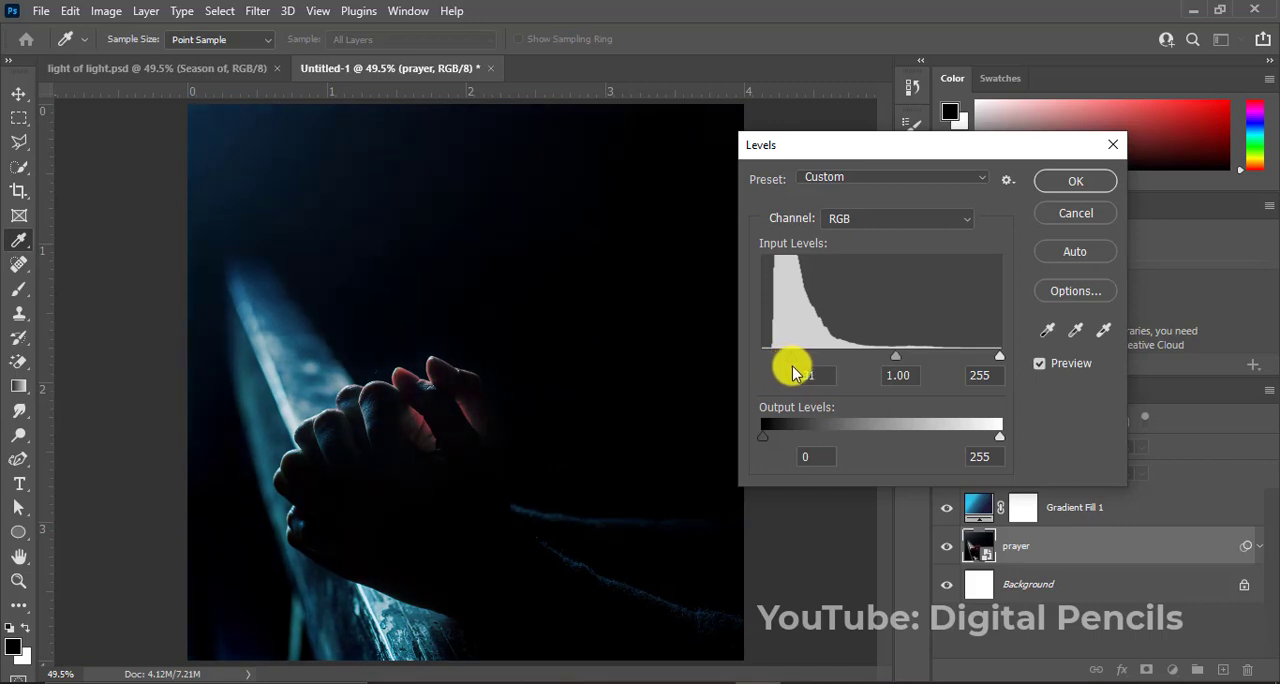
mouse_move(894, 358)
mouse_down()
mouse_move(874, 360)
mouse_move(910, 368)
mouse_up()
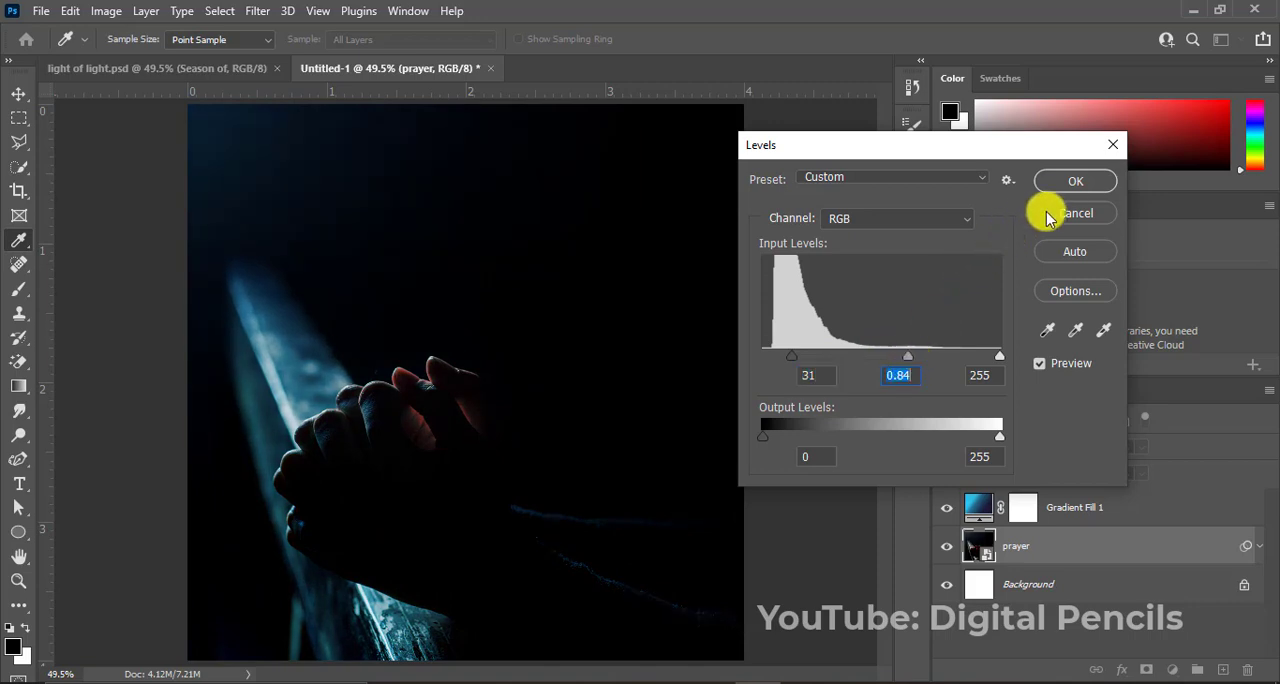
click(1072, 188)
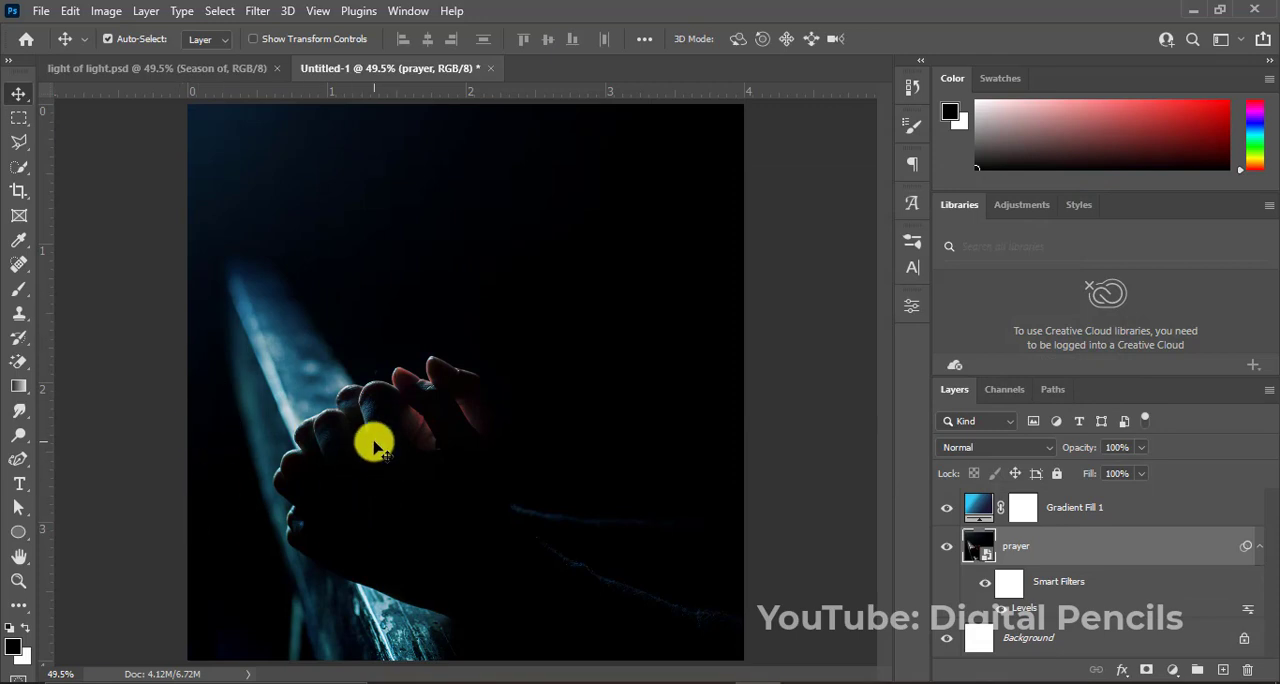
Add a white point text layer reading "season of" over the praying hands.
key(t)
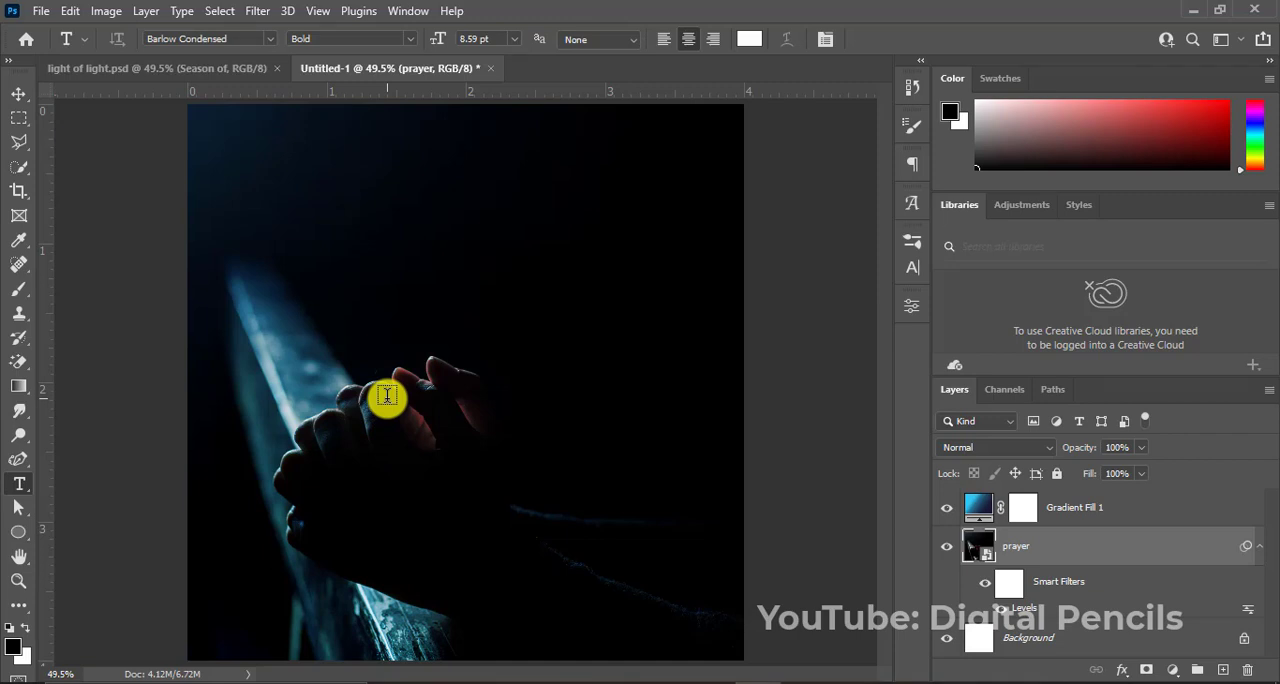
click(387, 396)
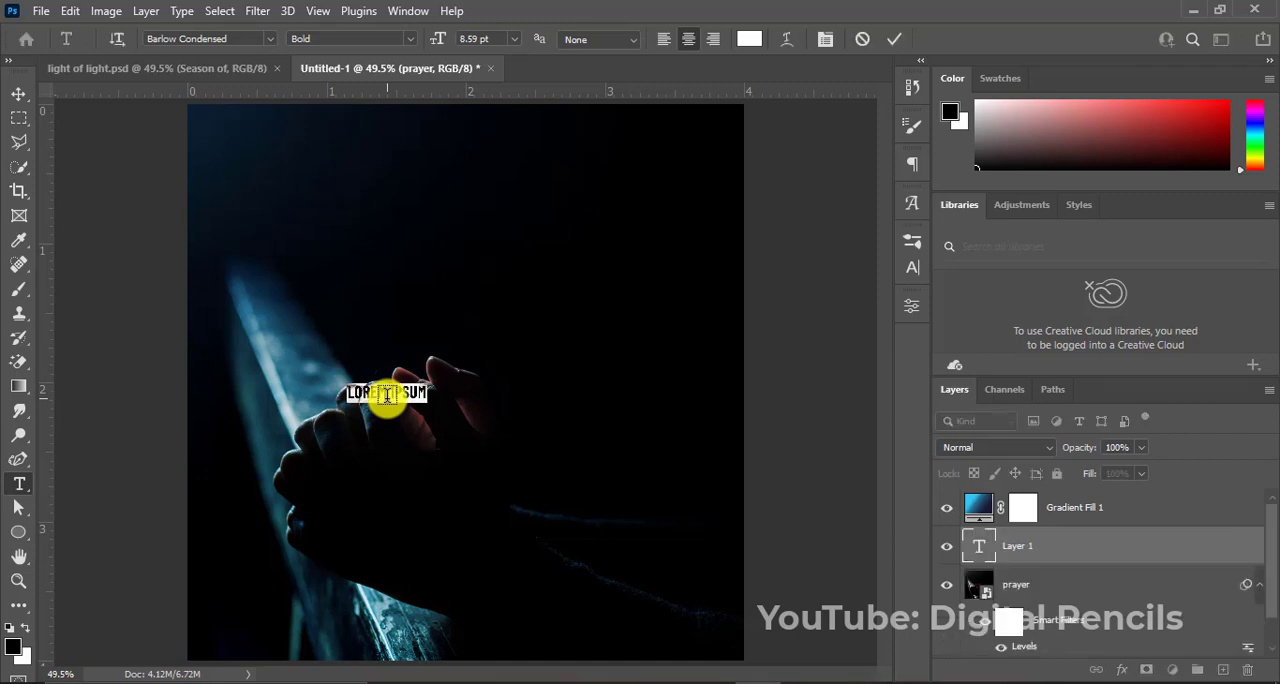
key(BackSpace)
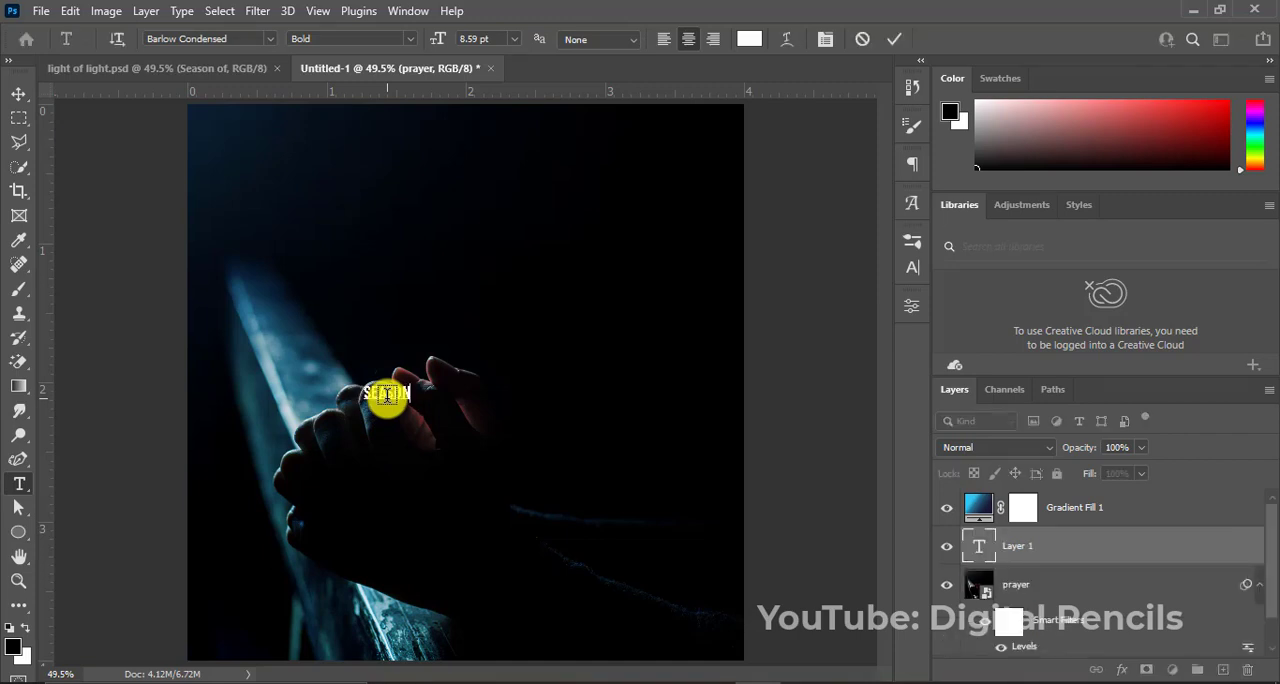
click(893, 39)
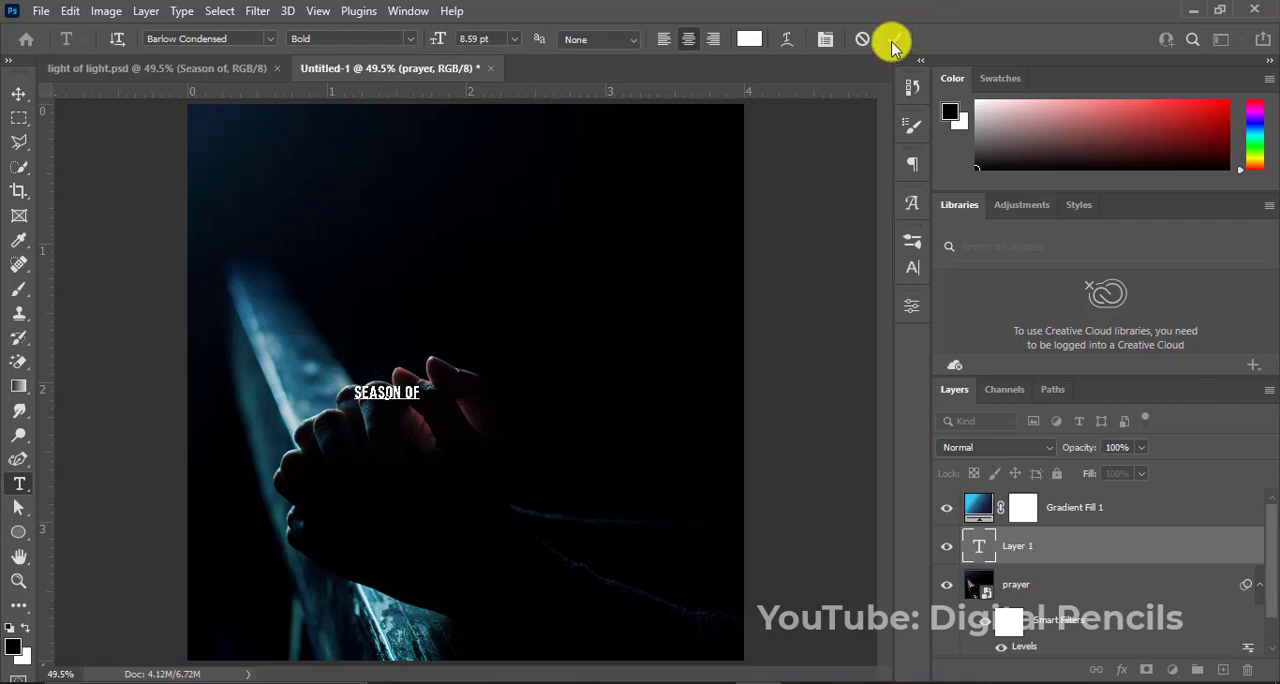
key(v)
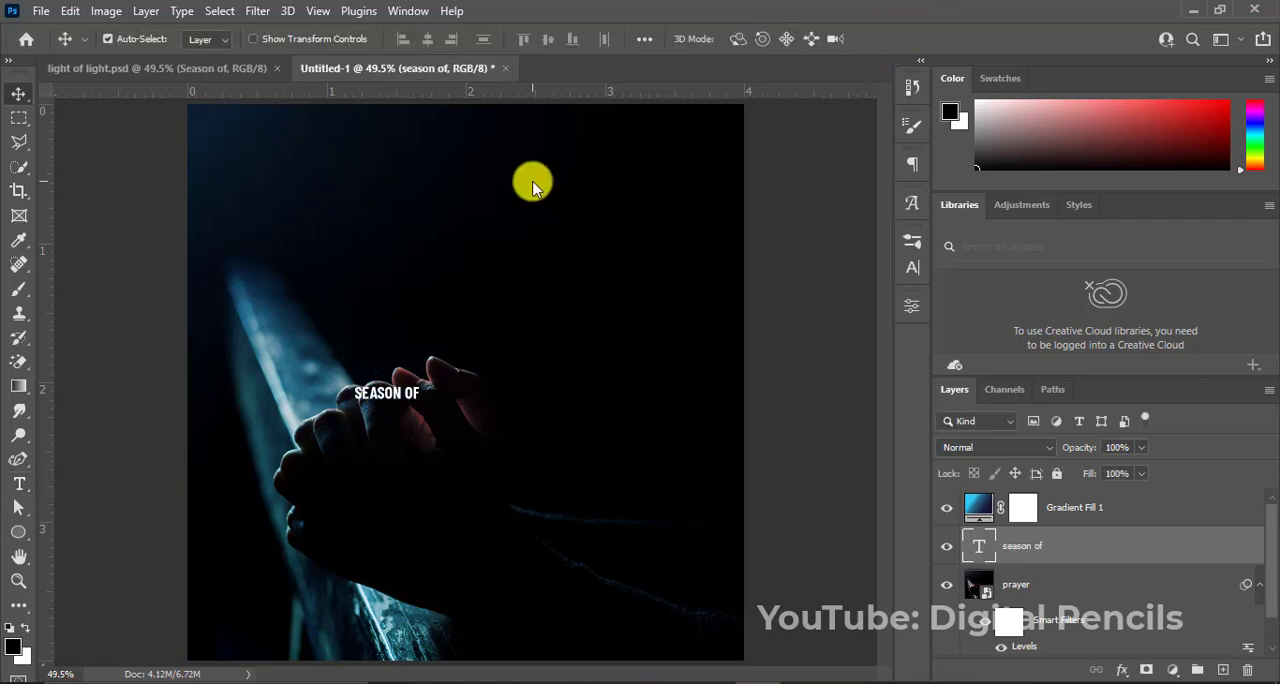
Change the font of the "season of" text to PRIMETIME.
click(911, 267)
click(800, 268)
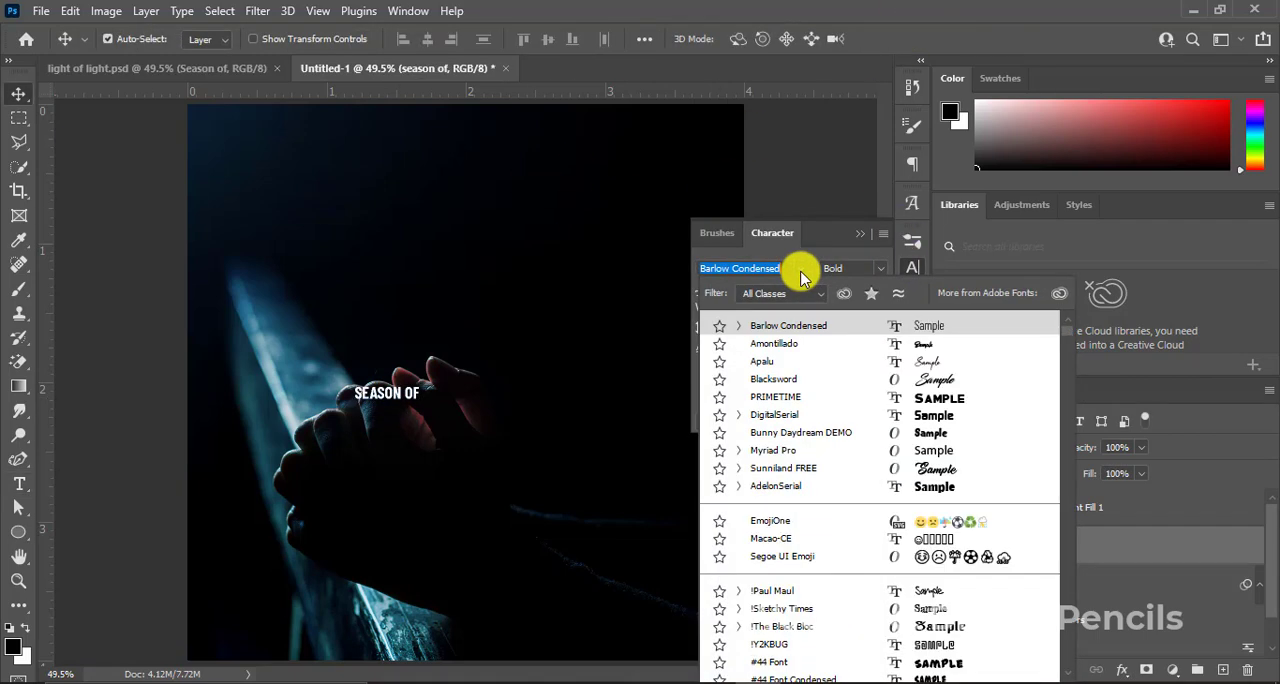
click(800, 398)
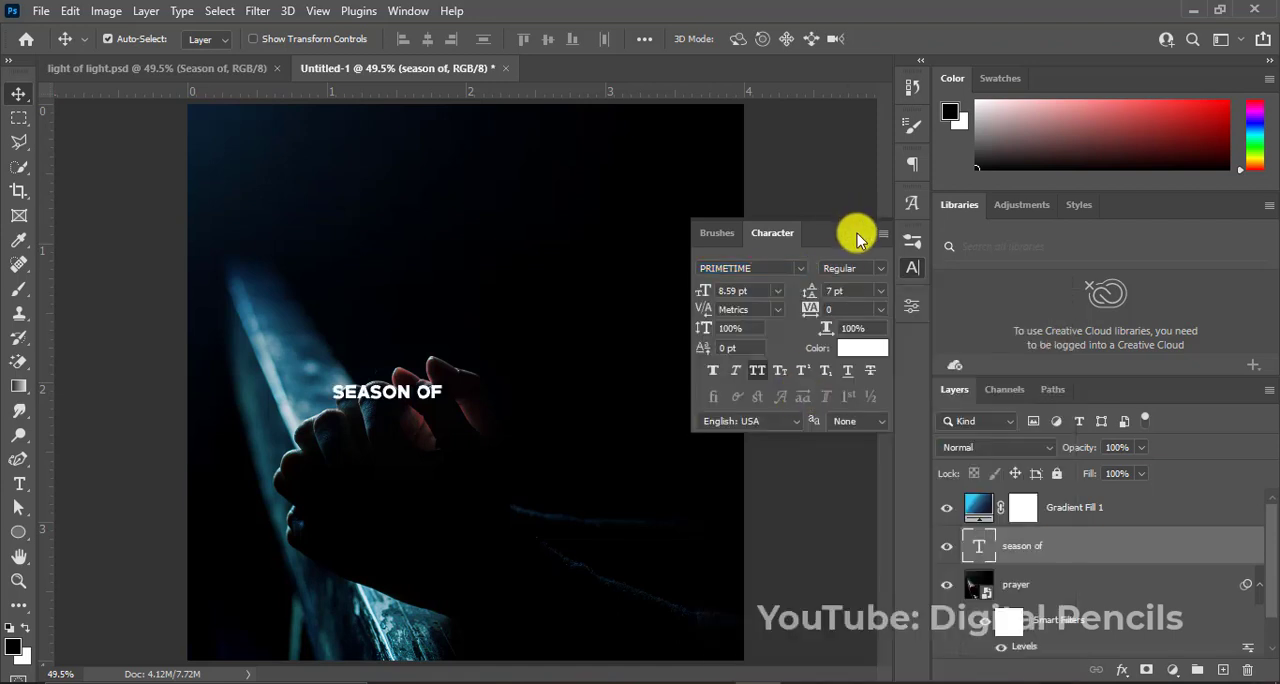
click(857, 232)
Enlarge the "season of" text to about 2.6 in wide and center it horizontally on the canvas.
key(ctrl+t)
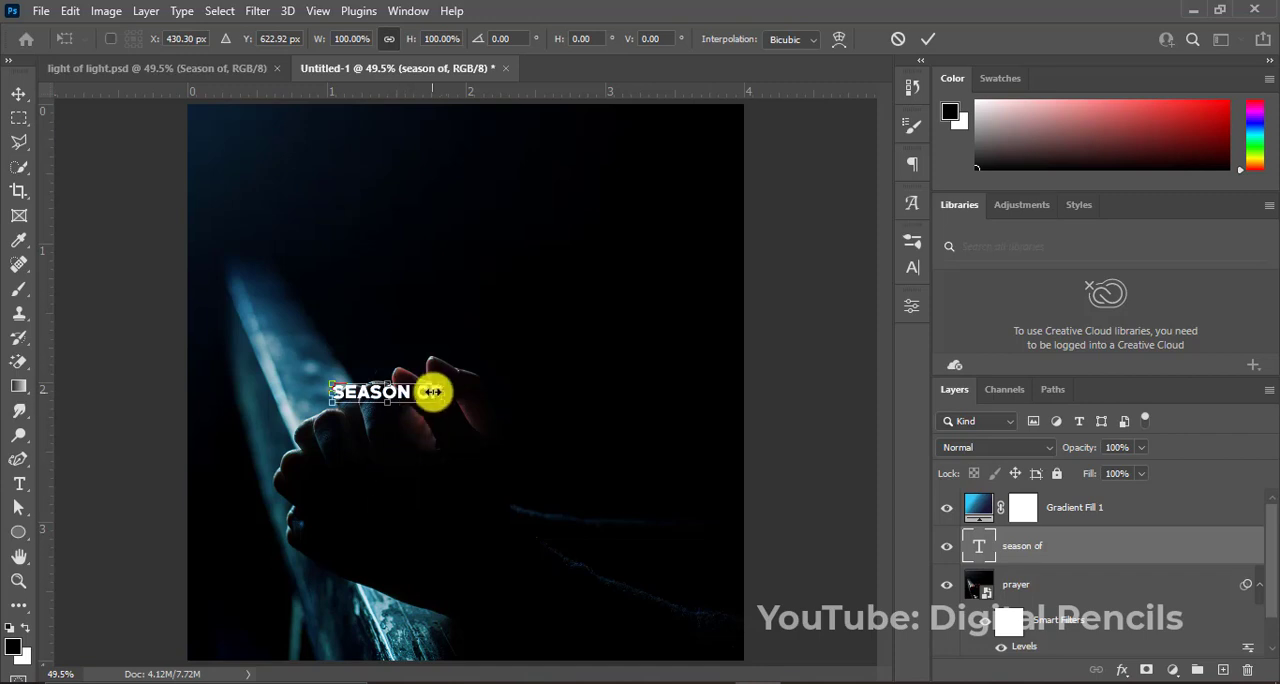
drag(440, 383, 560, 323)
key(Return)
key(ctrl+a)
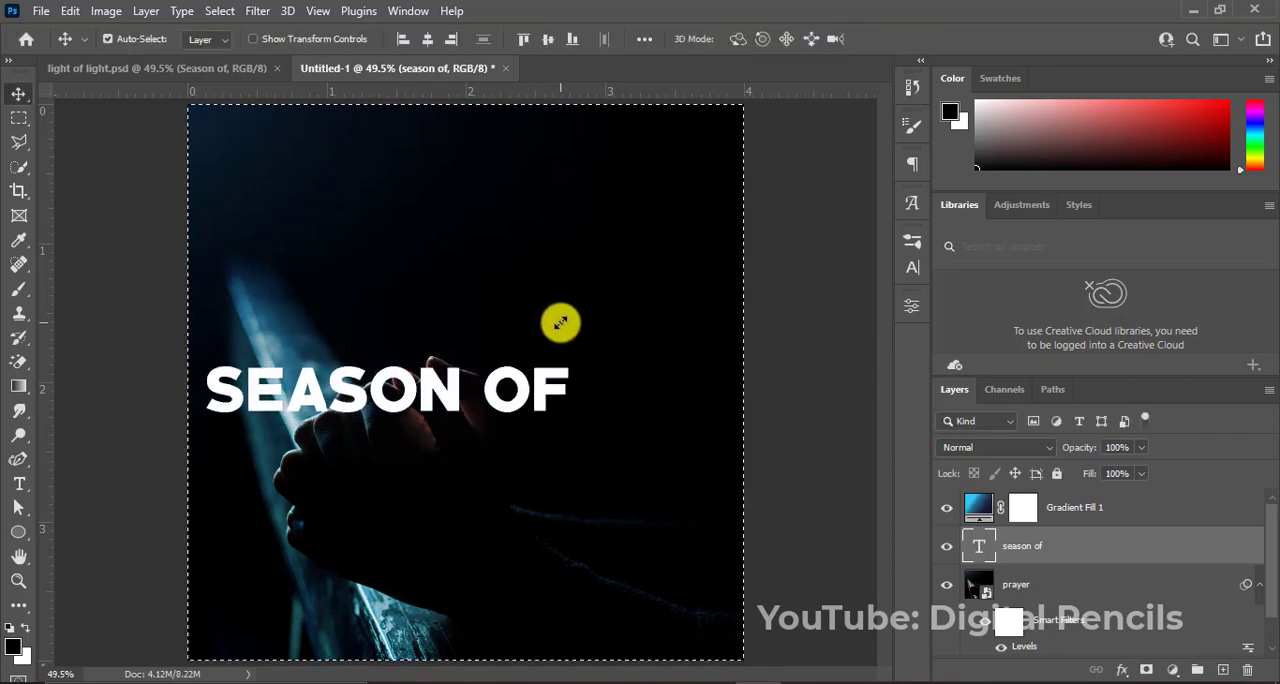
click(427, 40)
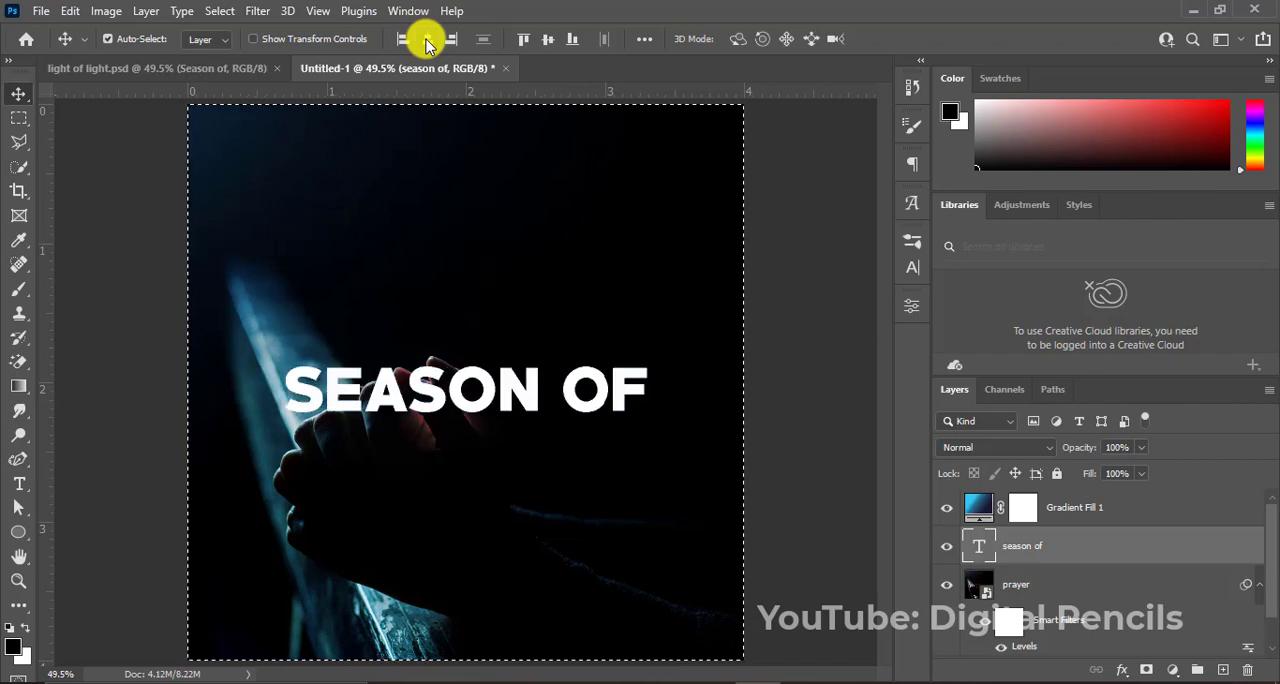
key(ctrl+d)
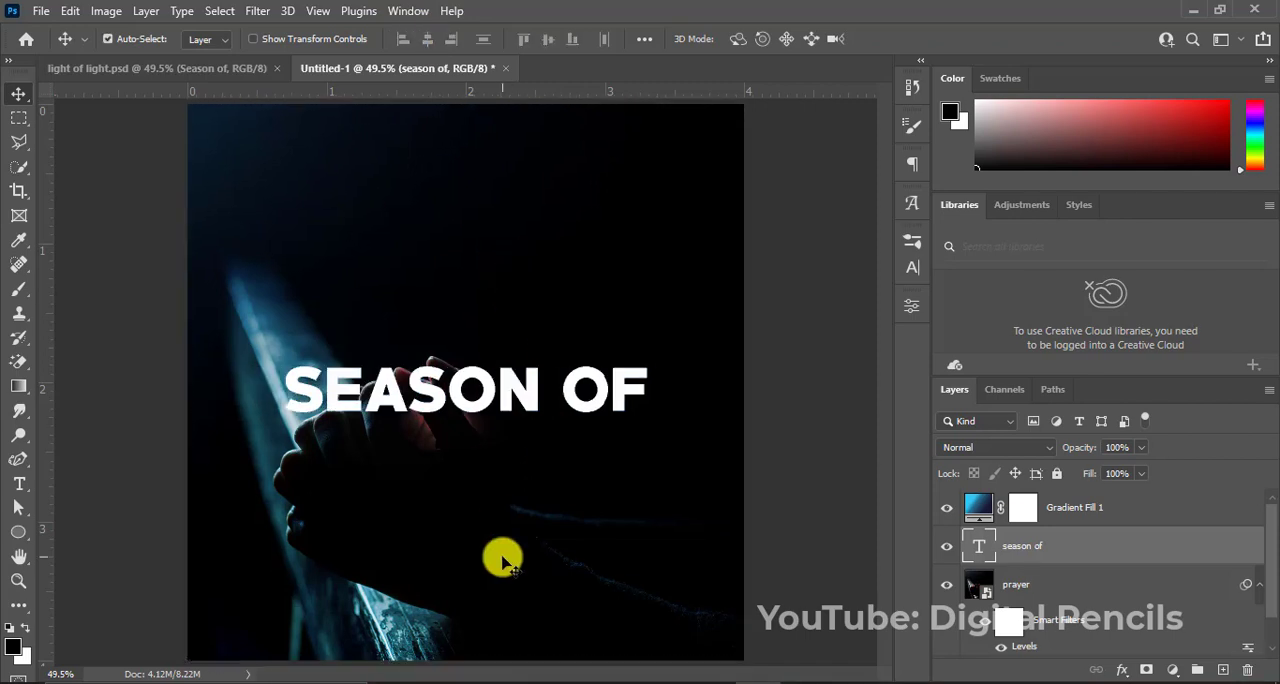
Add a separate text layer reading "prayer" below the "SEASON OF" line.
key(t)
click(416, 498)
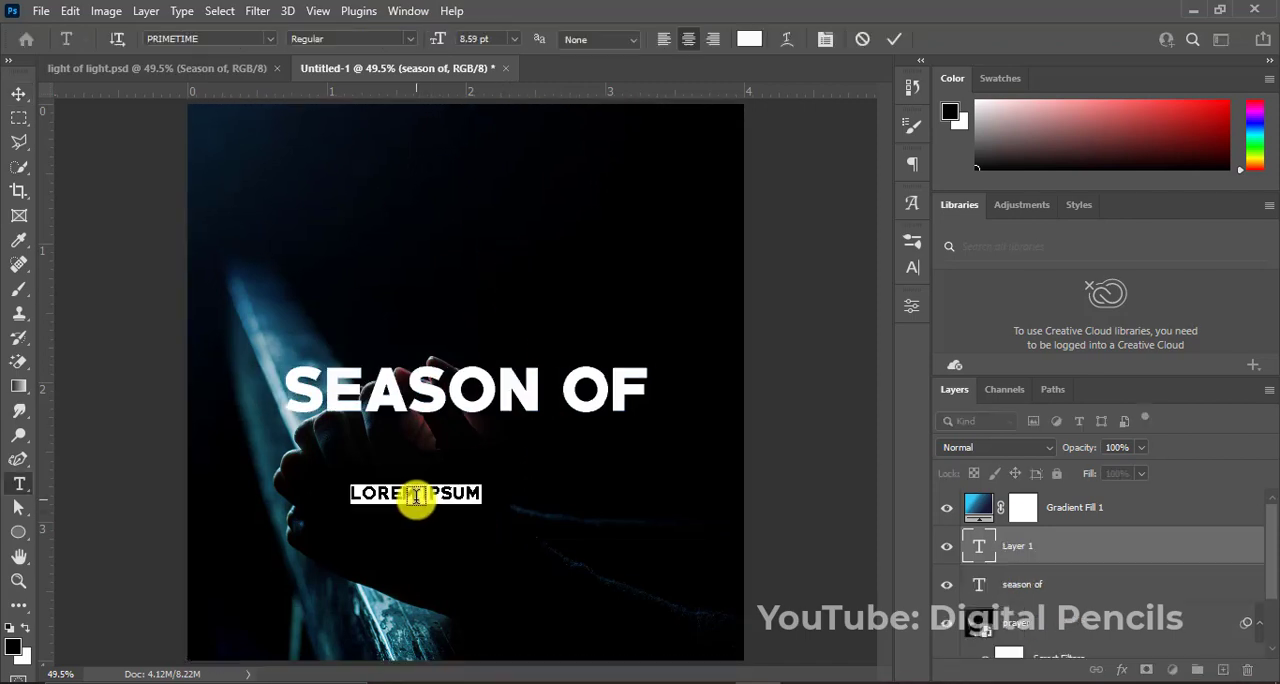
key(BackSpace)
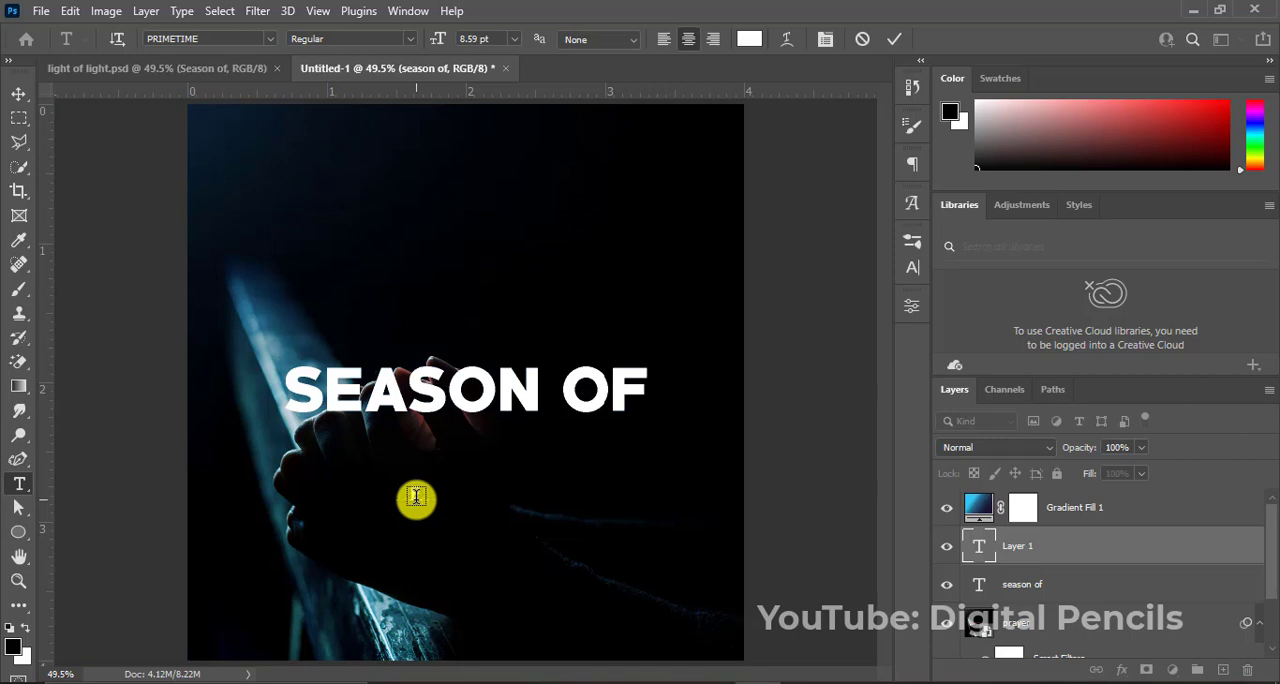
text(RAYER)
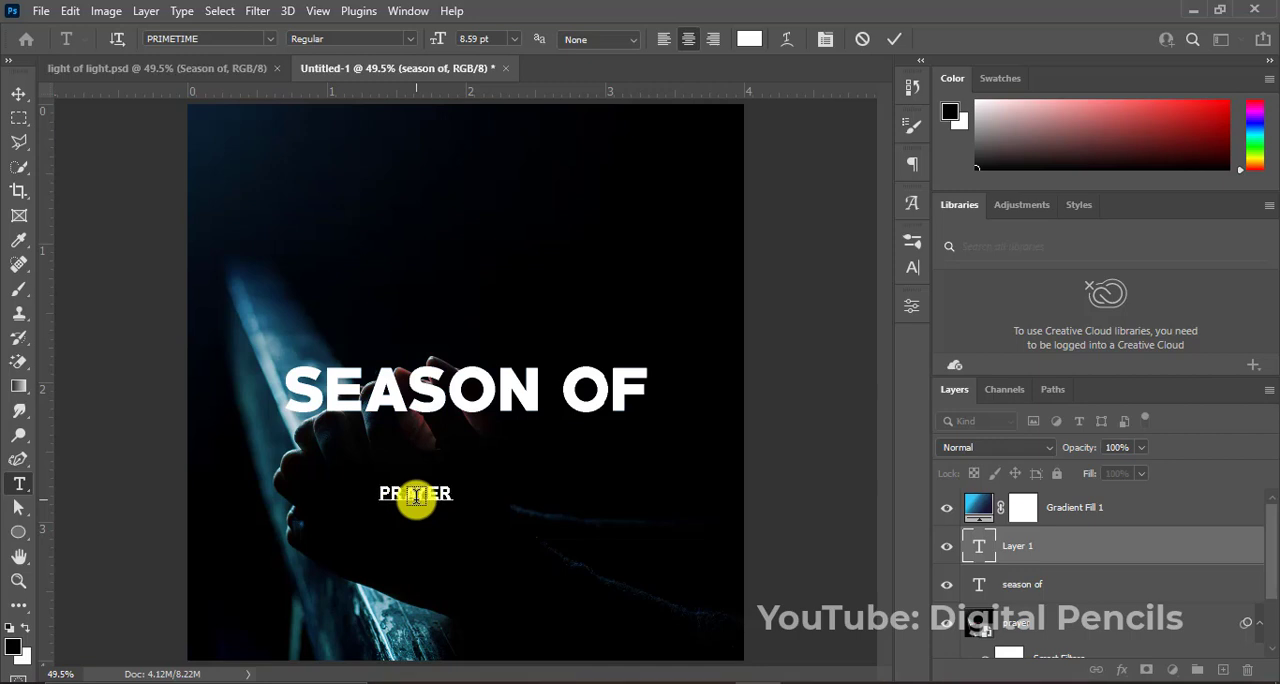
click(893, 38)
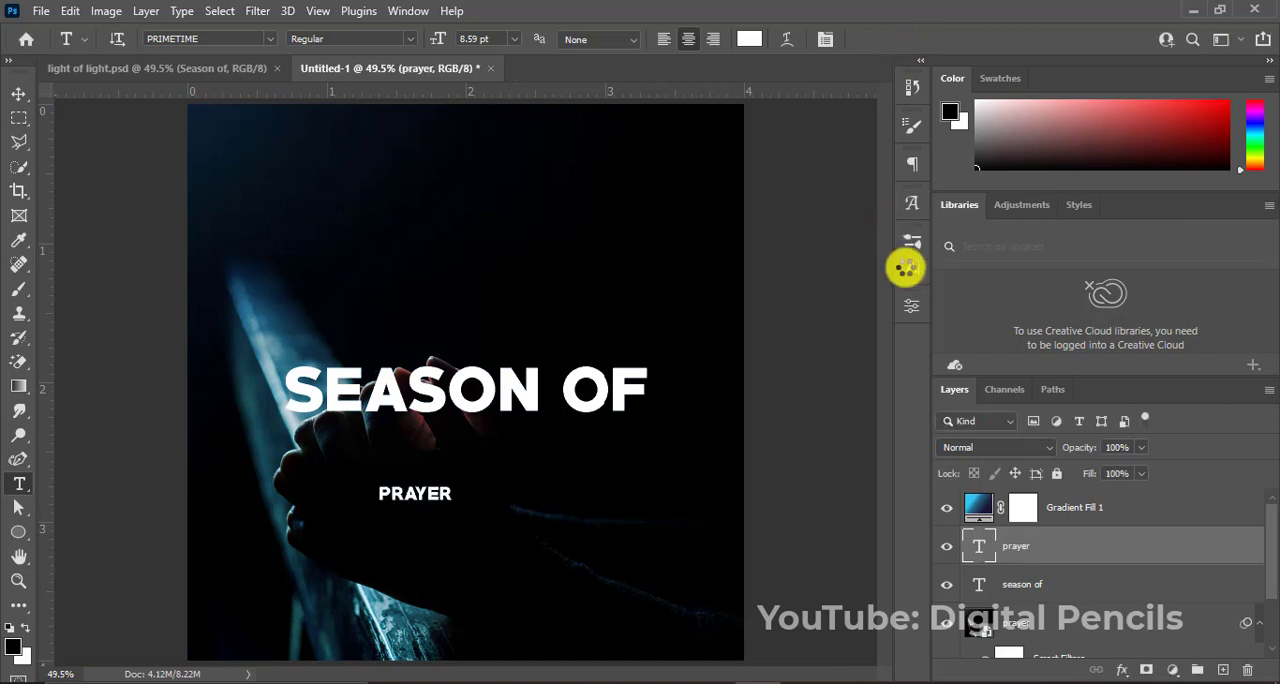
Turn off All Caps for the "prayer" text and change its font to Amontillado.
click(911, 267)
click(758, 370)
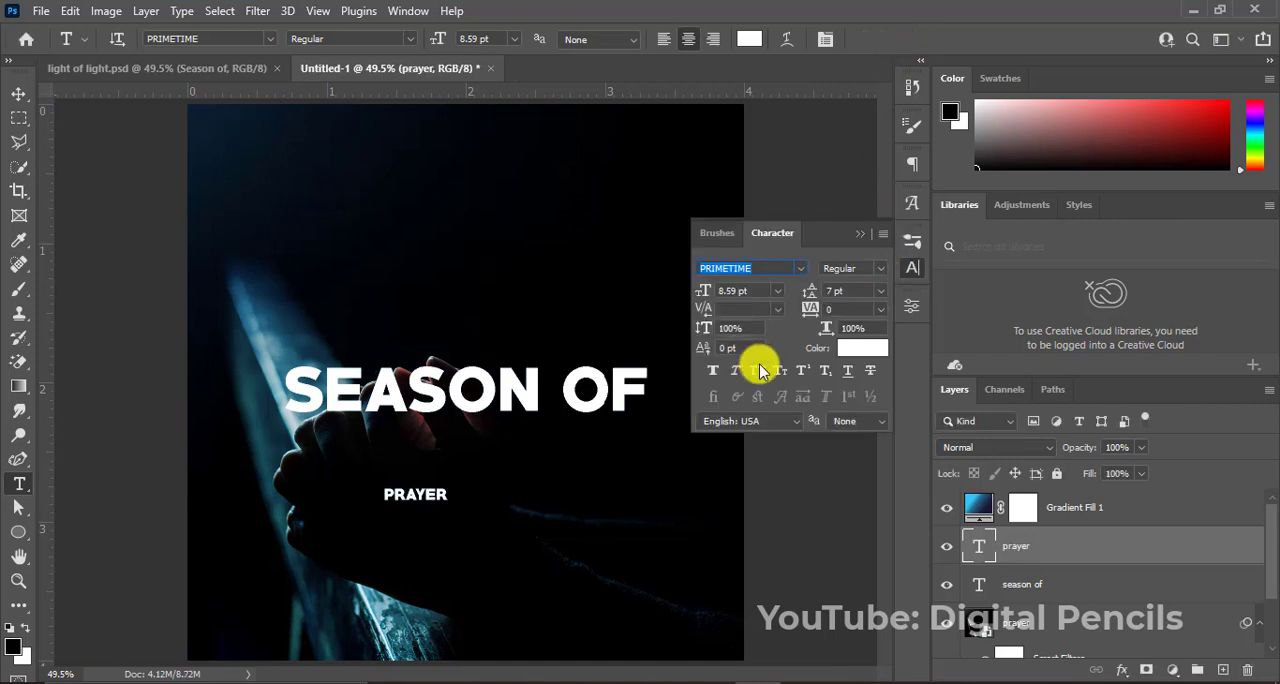
click(801, 270)
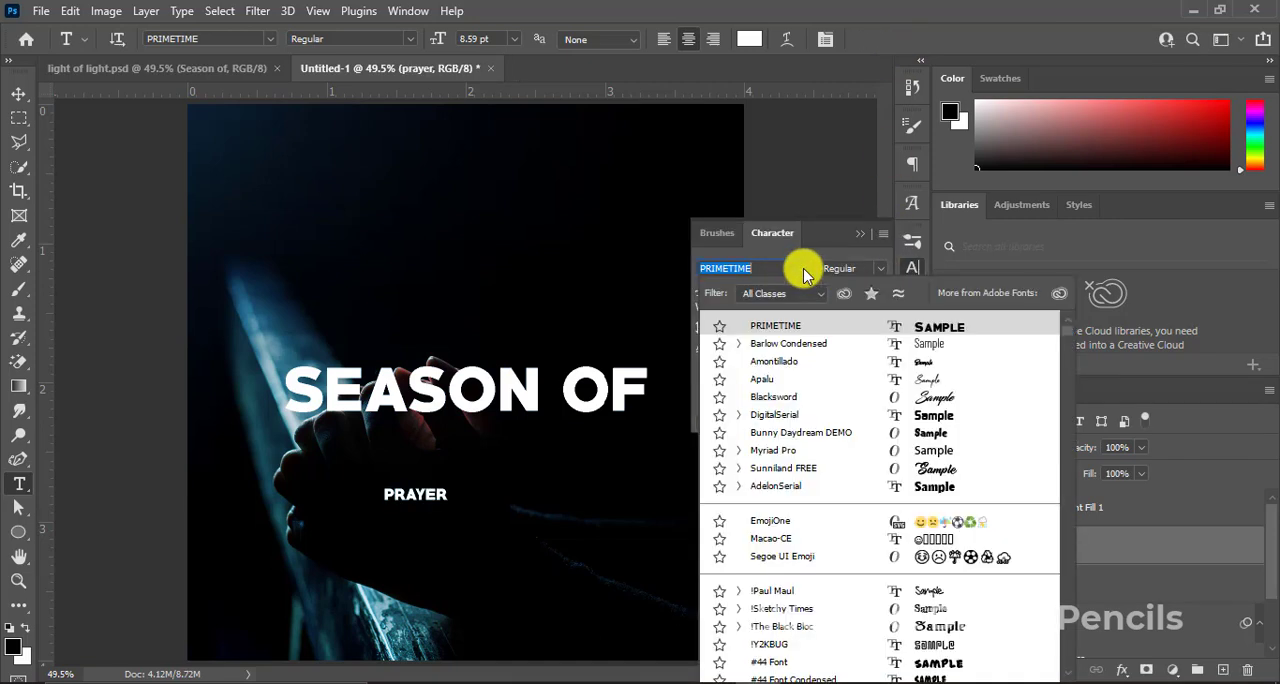
click(808, 369)
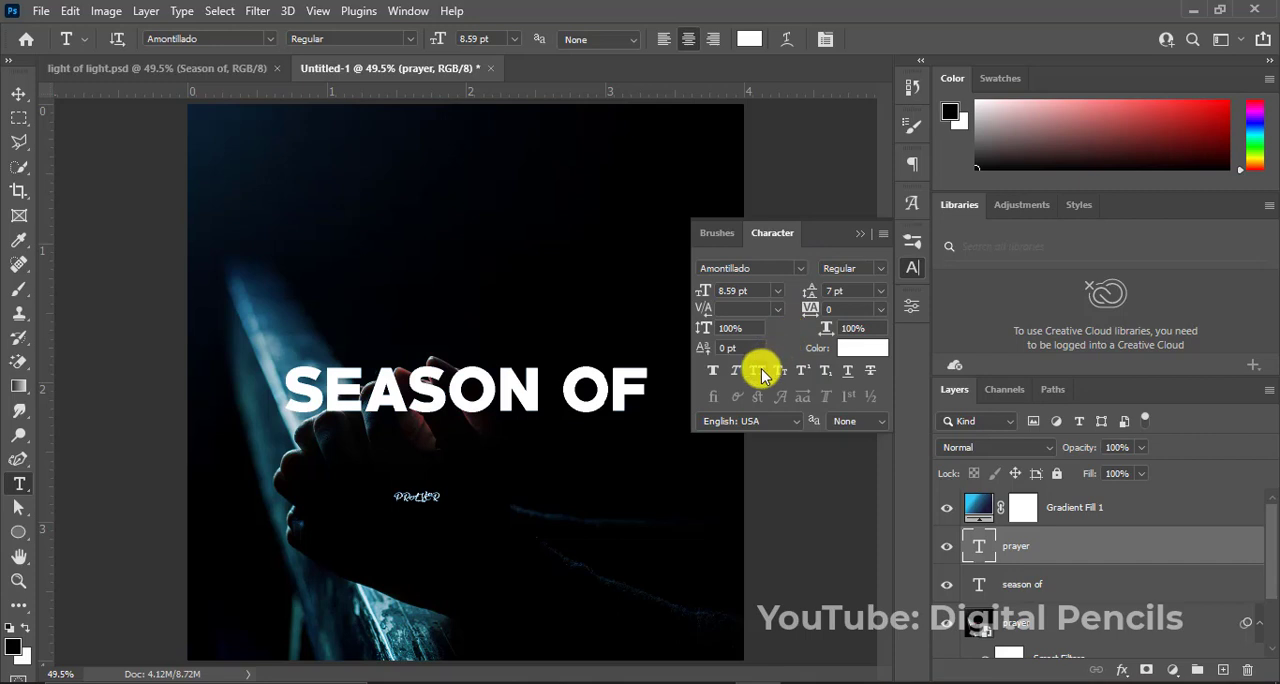
click(865, 238)
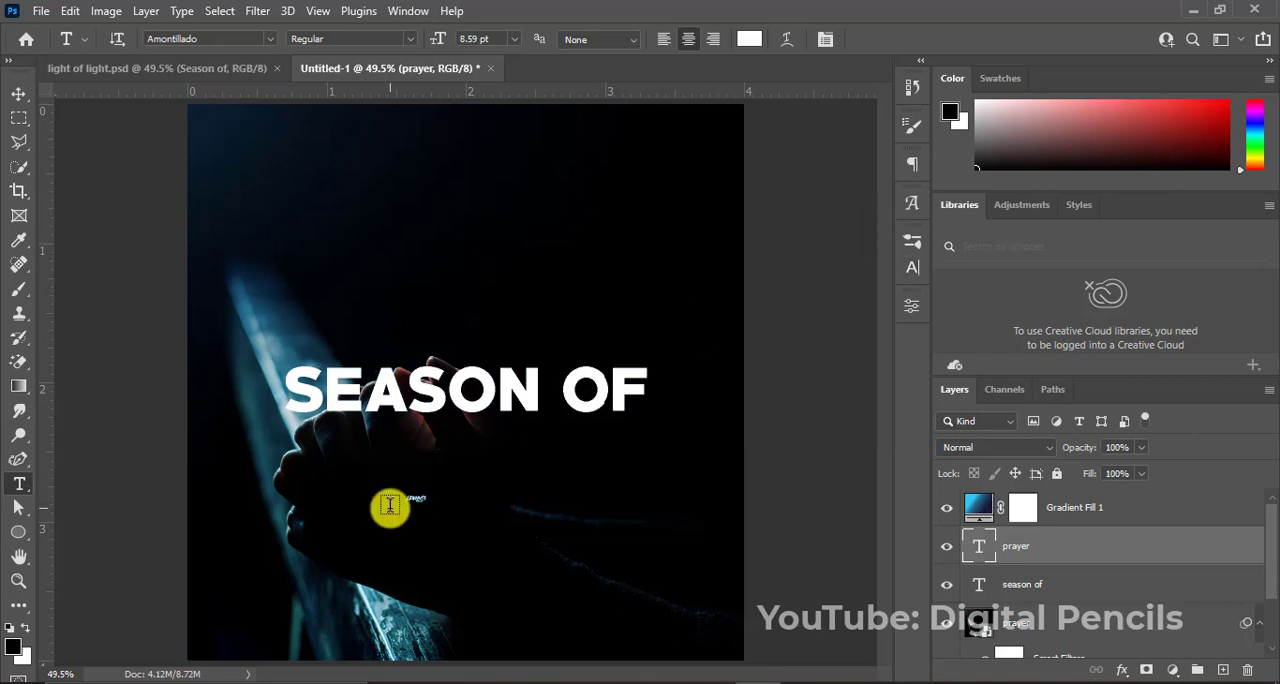
Scale the "prayer" text up to a font size of about 112 pt.
key(ctrl+t)
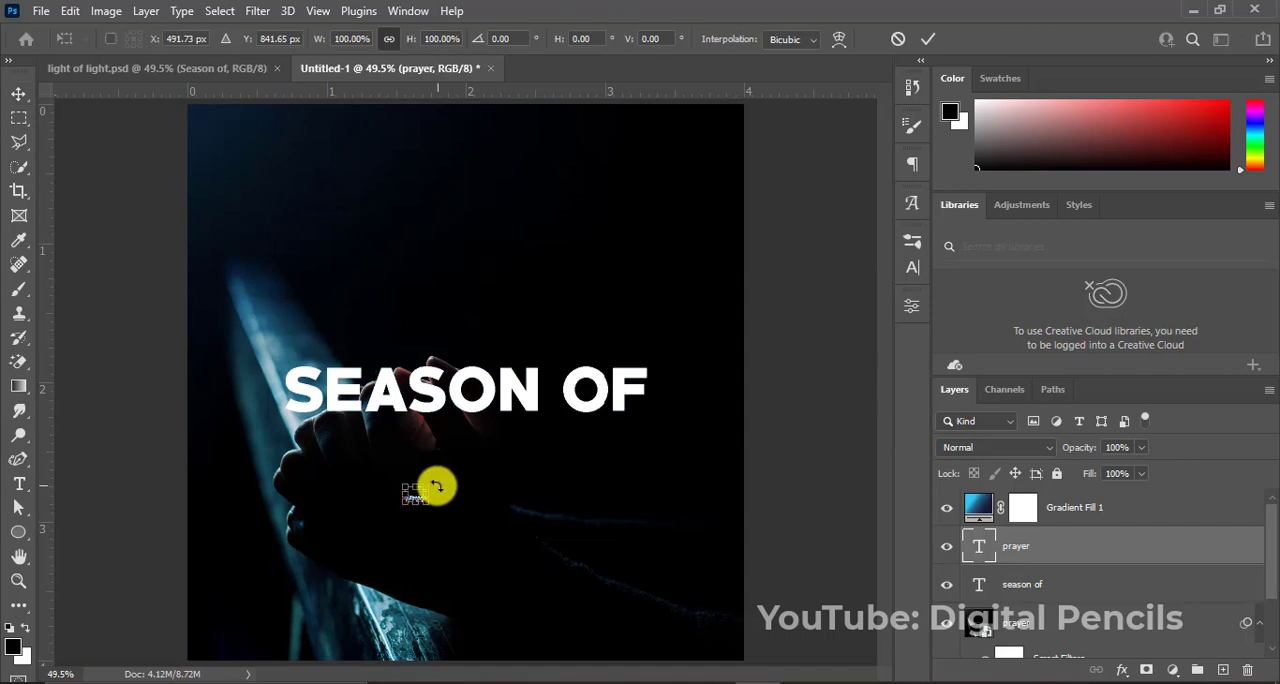
drag(428, 487, 434, 480)
drag(515, 408, 548, 382)
key(Return)
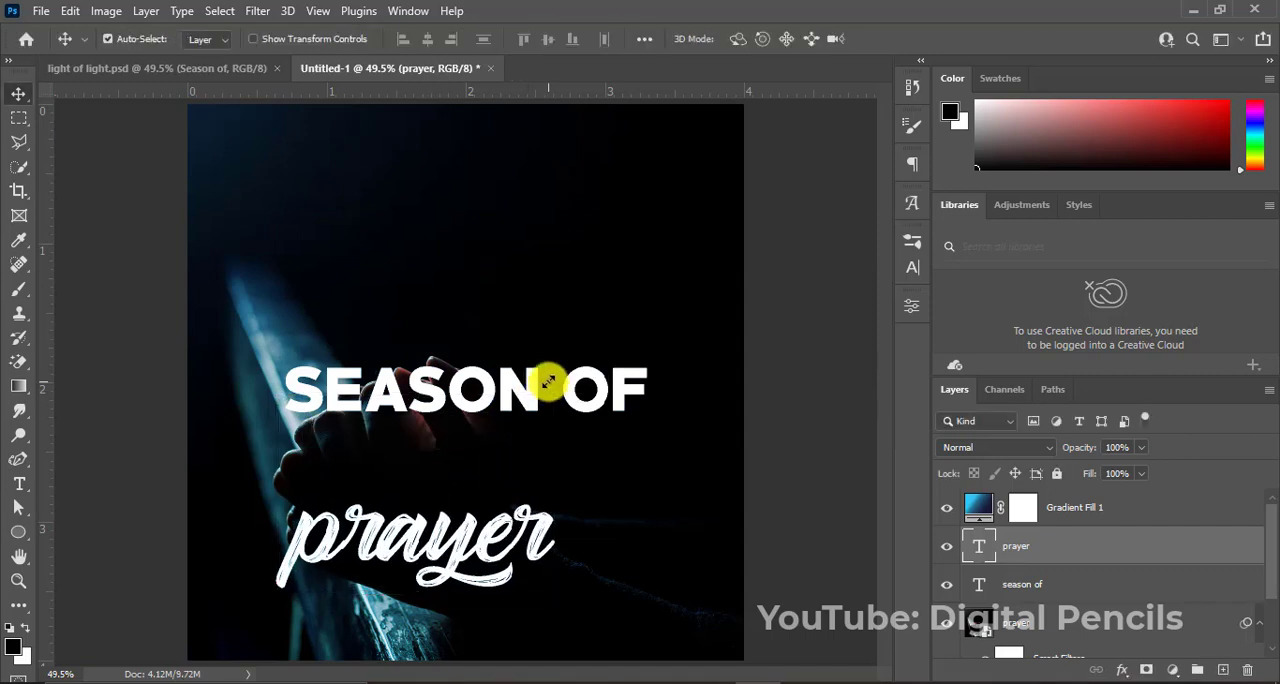
Send the gradient fill layer beneath the "prayer" text layer and capitalize the text's first letter to read "Prayer".
click(343, 538)
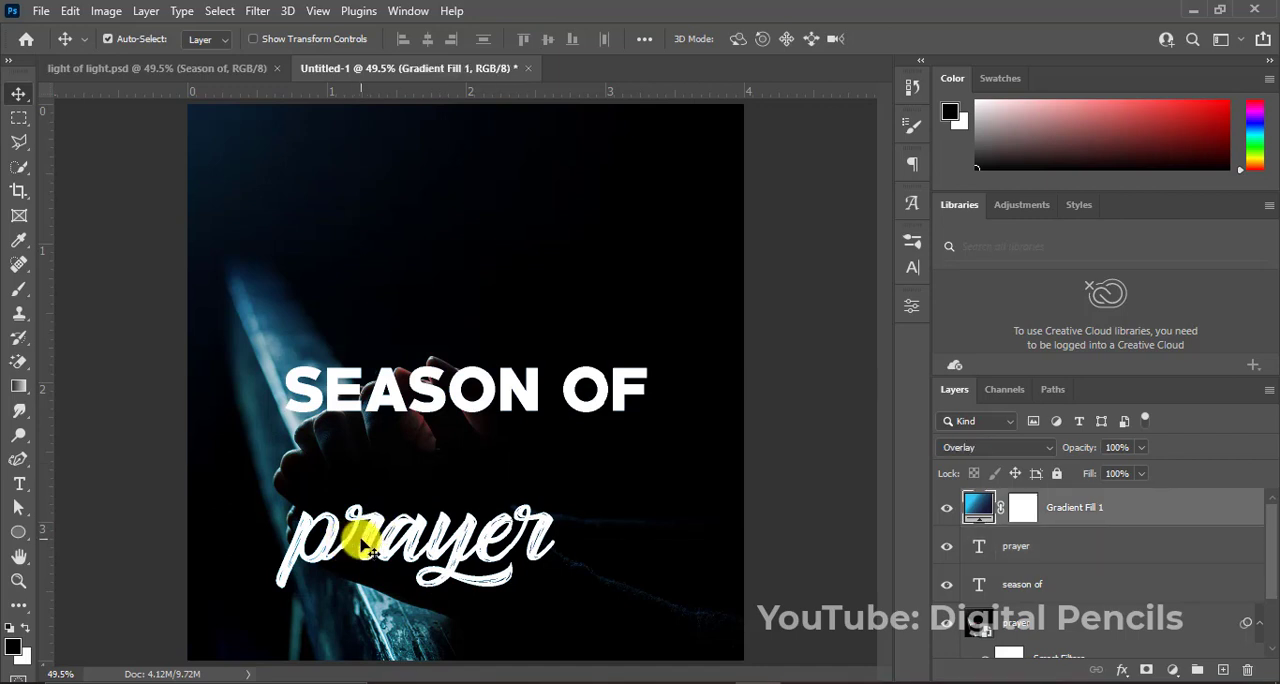
key(ctrl+bracketleft)
double_click(357, 540)
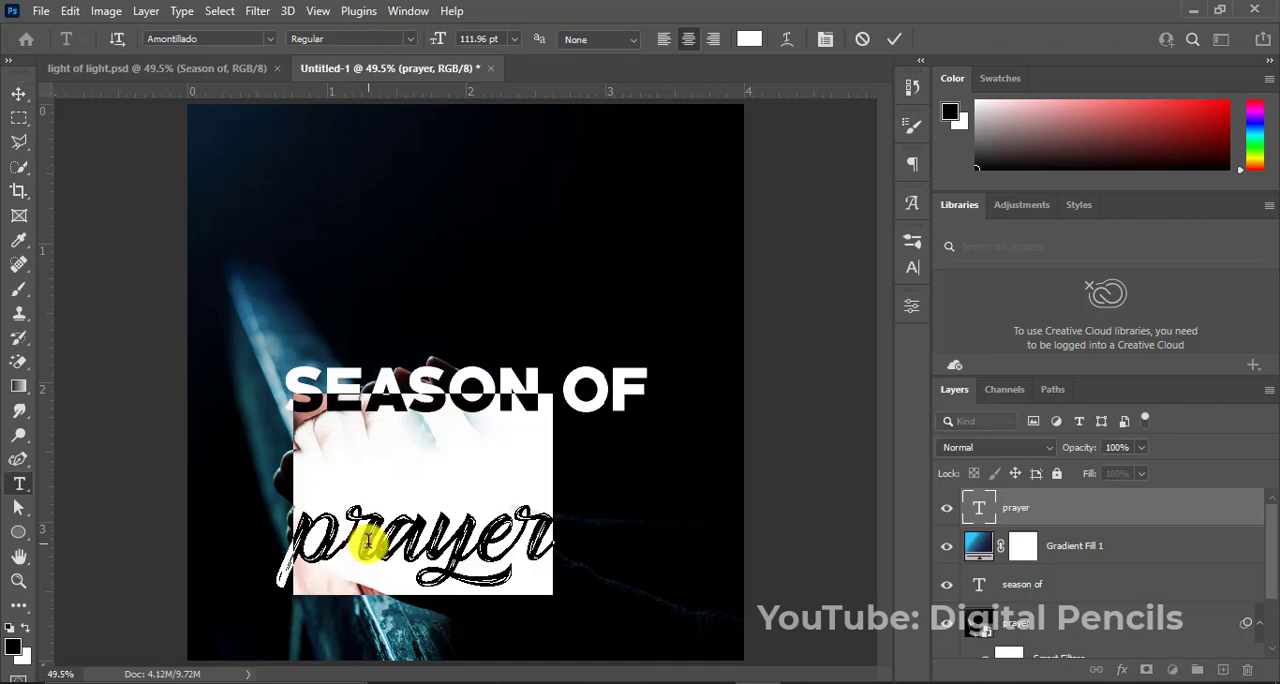
click(351, 540)
drag(343, 540, 257, 543)
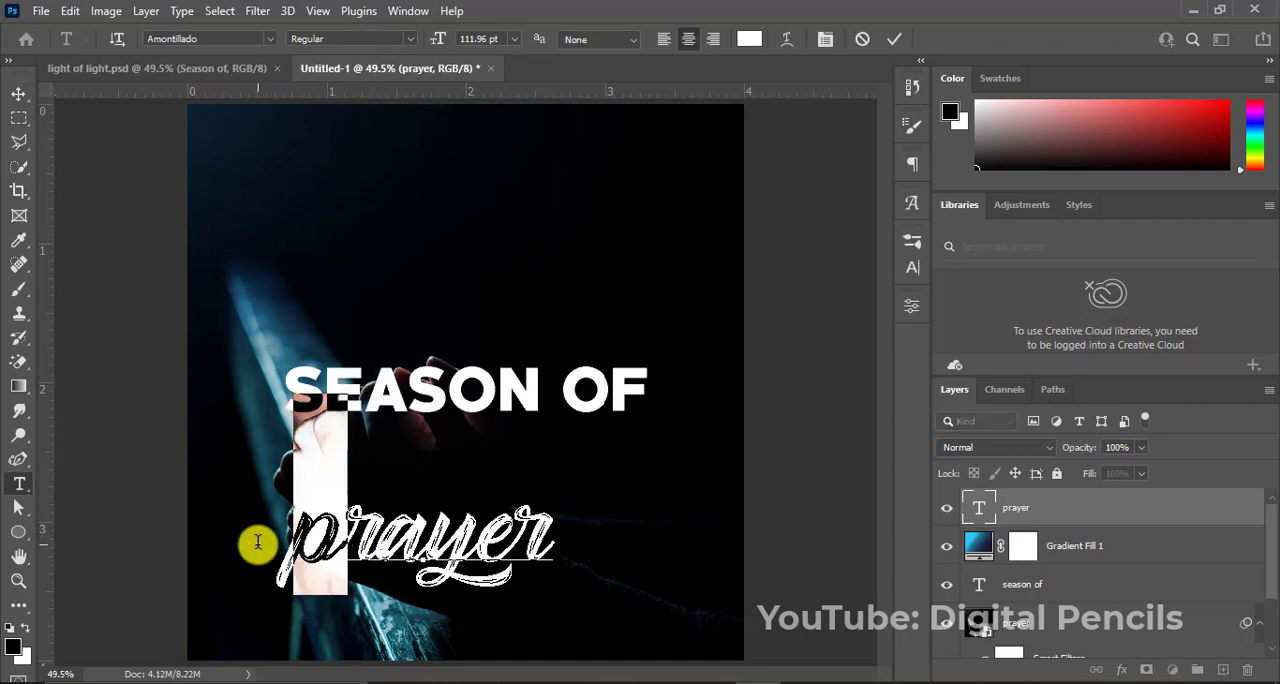
text(P)
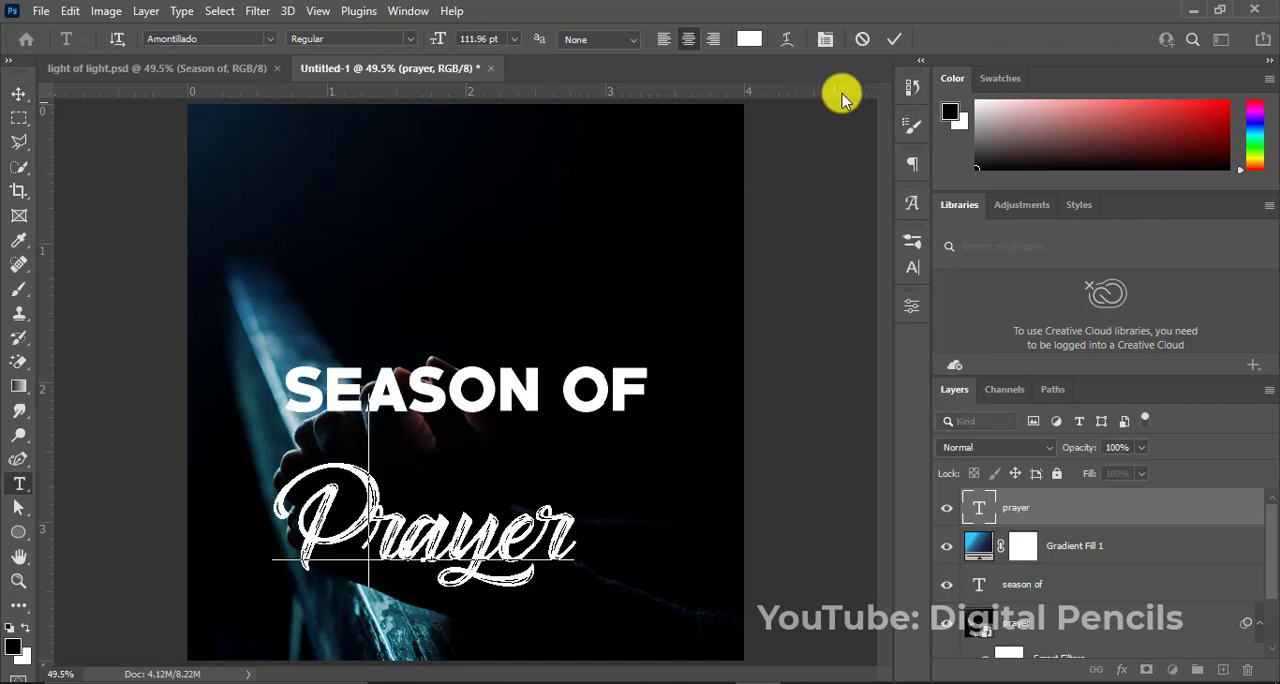
click(895, 40)
key(v)
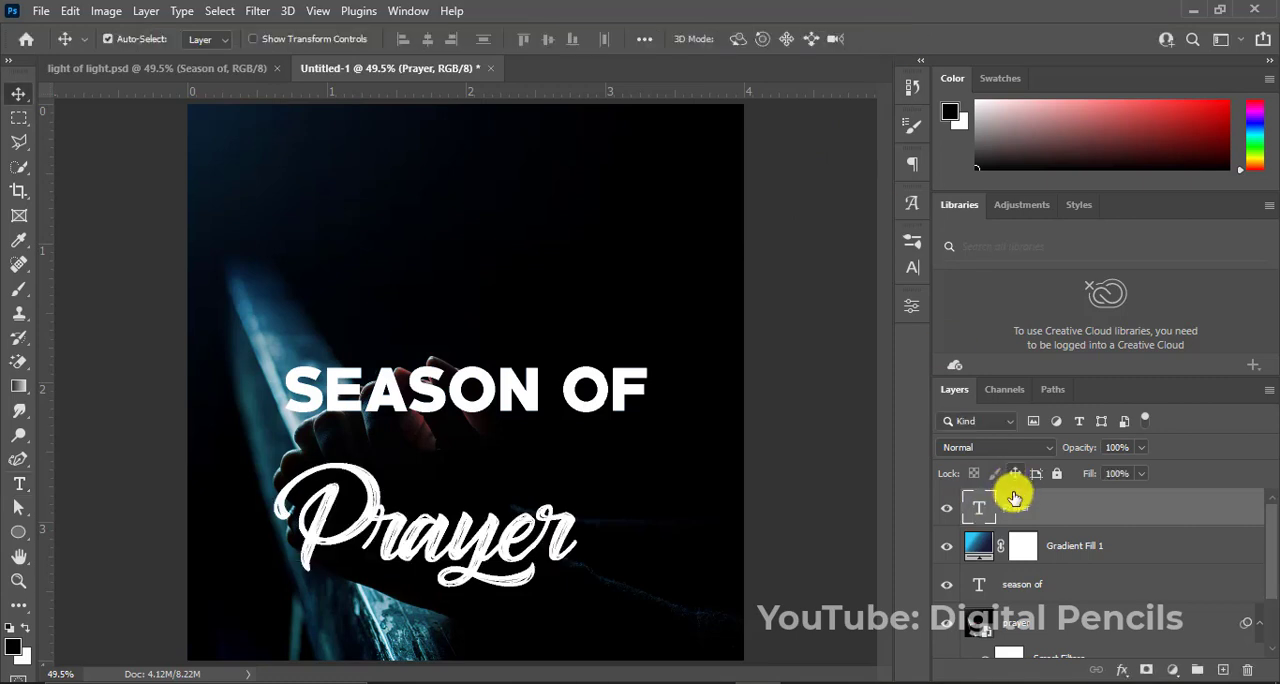
Set the tracking of the "Prayer" text to 30.
click(912, 267)
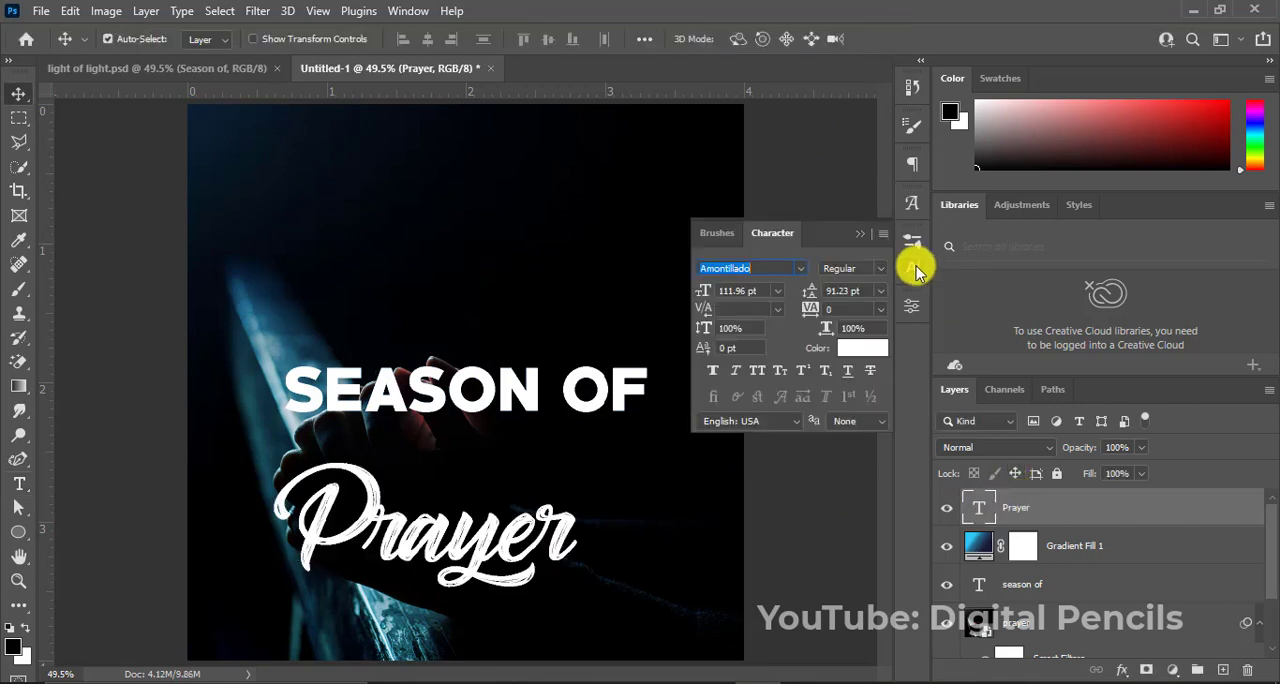
click(835, 309)
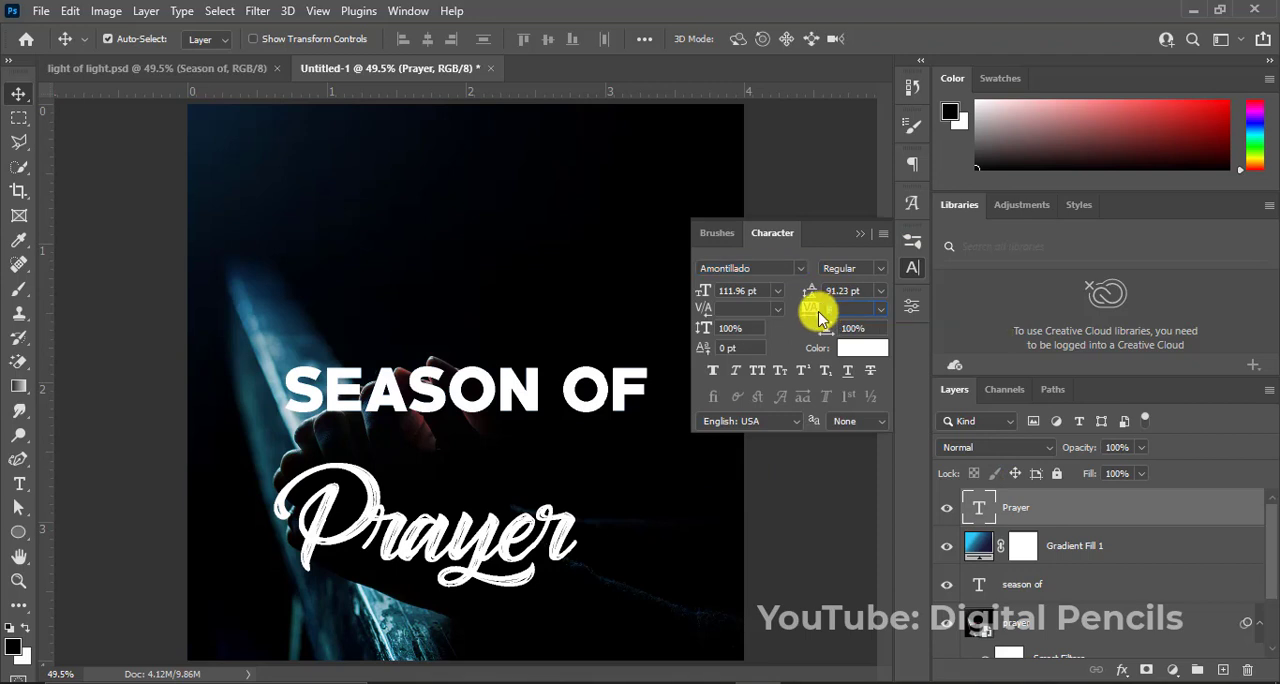
key(Return)
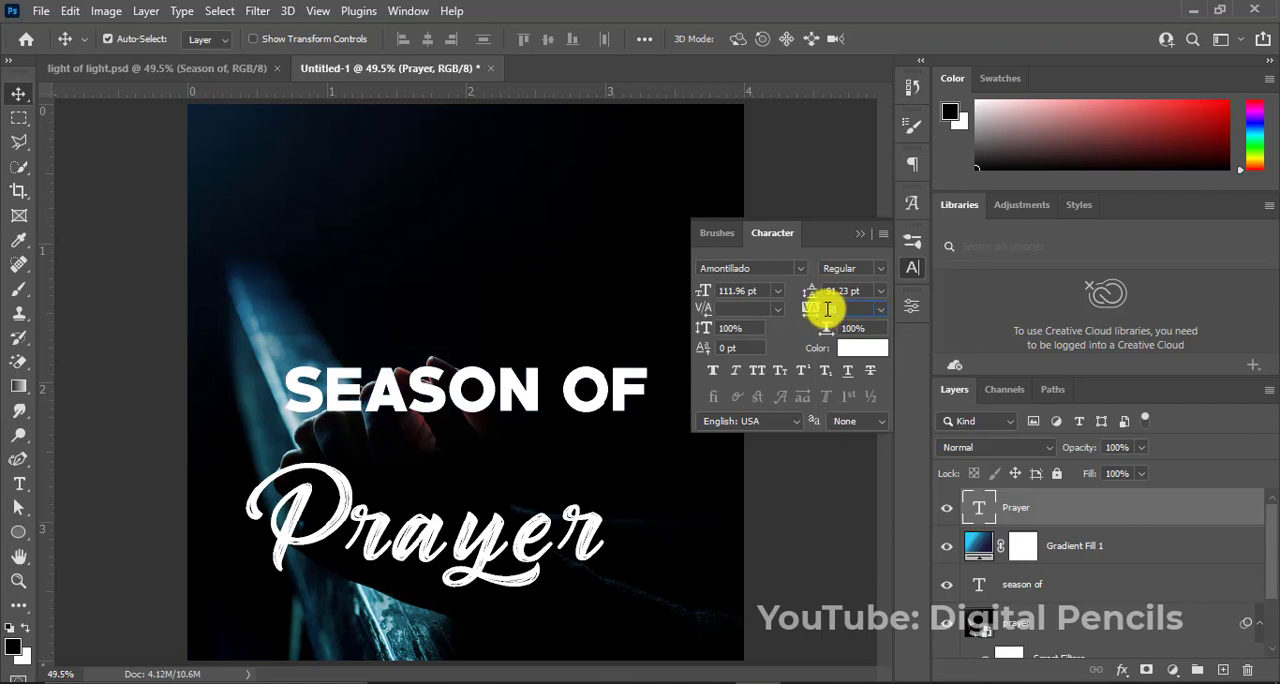
click(818, 309)
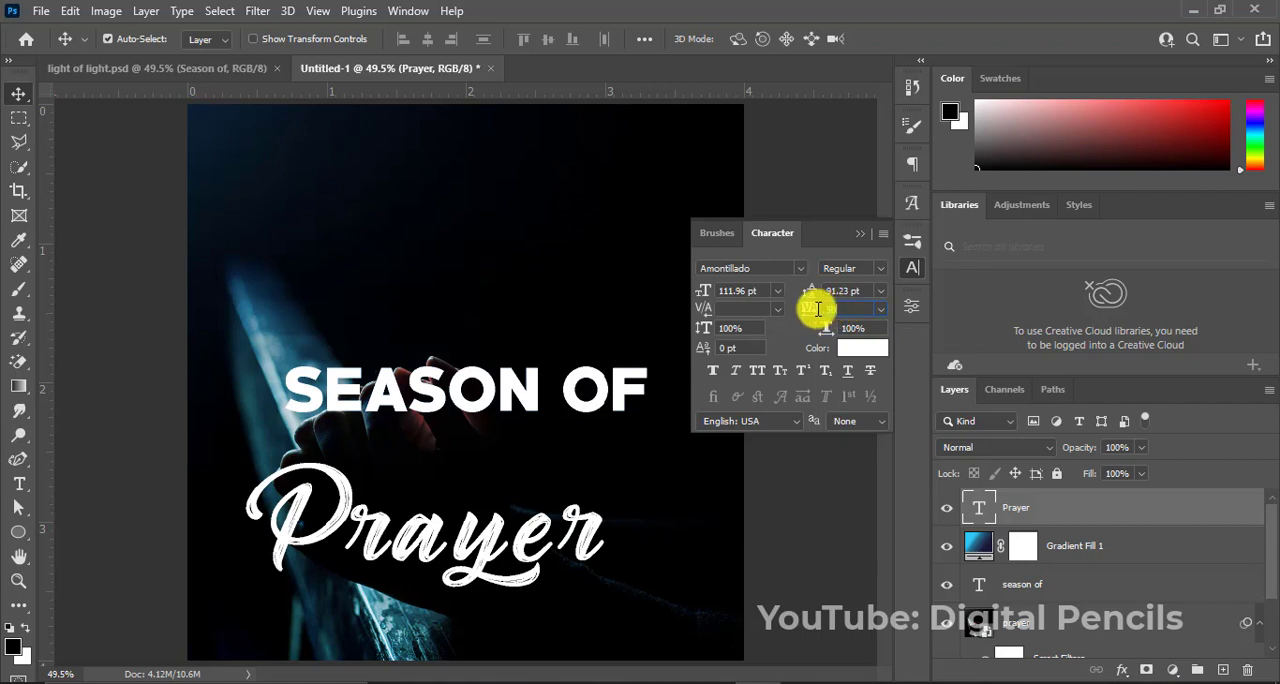
text(30)
key(Return)
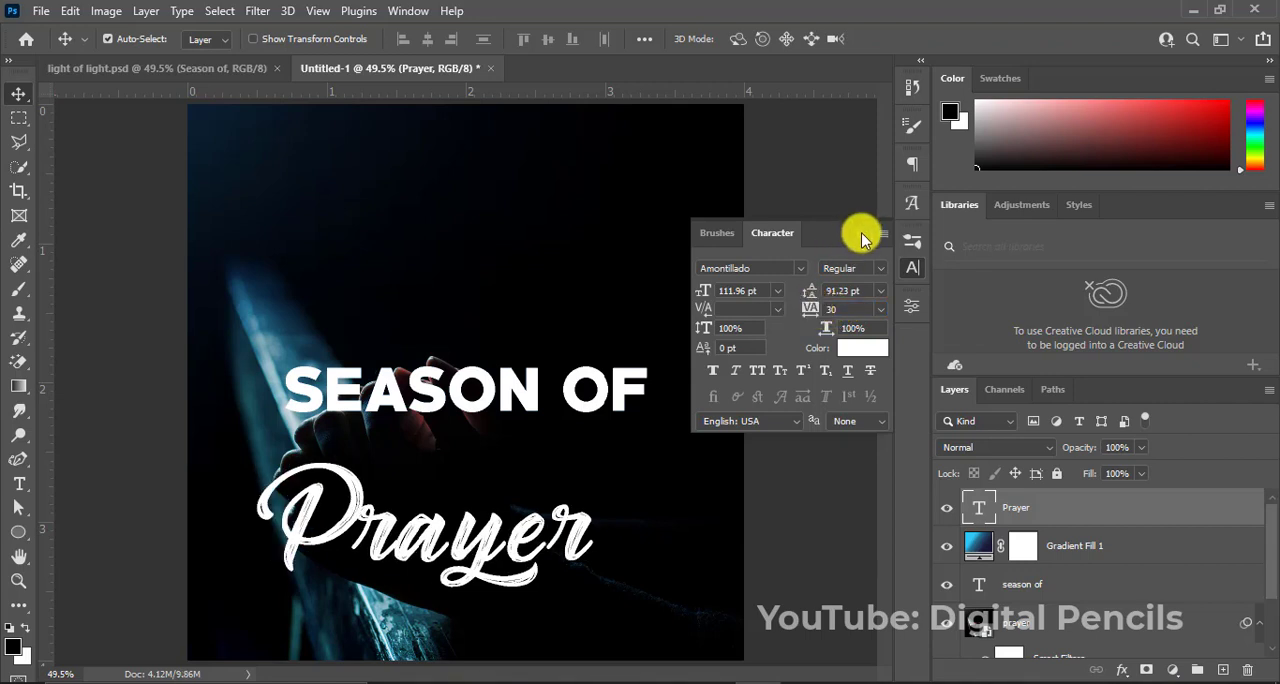
click(861, 232)
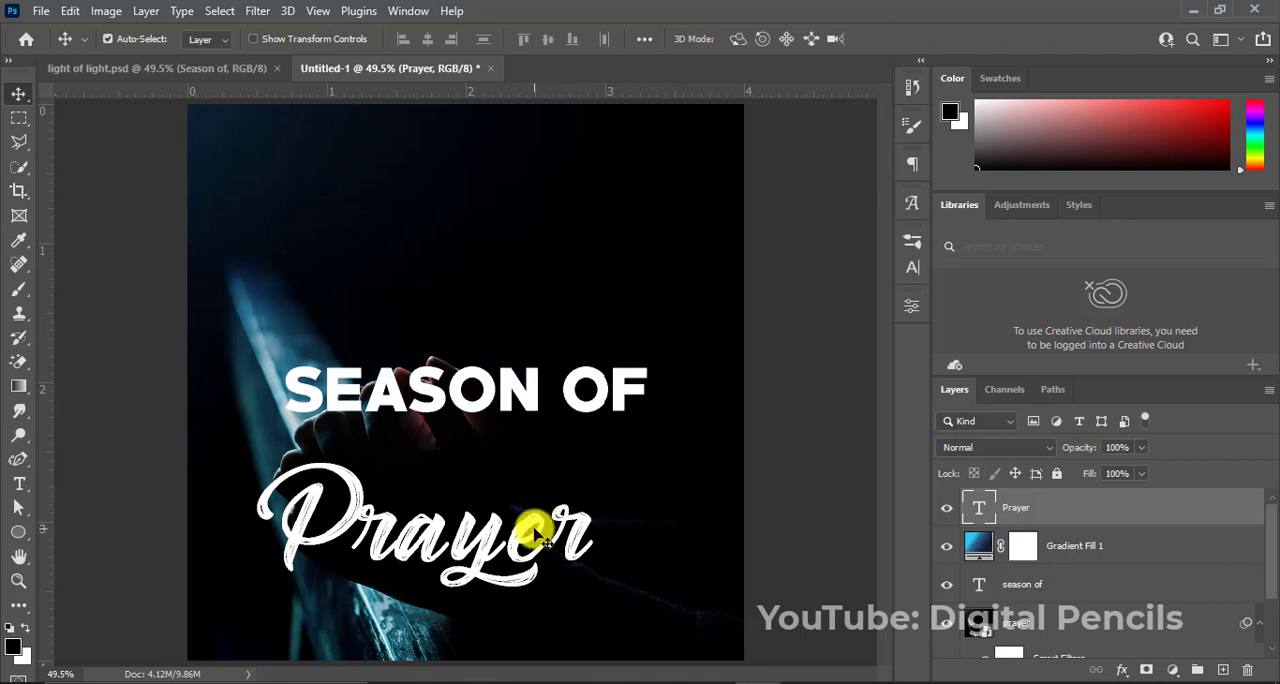
Position the "Prayer" text directly beneath "SEASON OF" and rotate it to about -8.5°.
drag(536, 524, 561, 481)
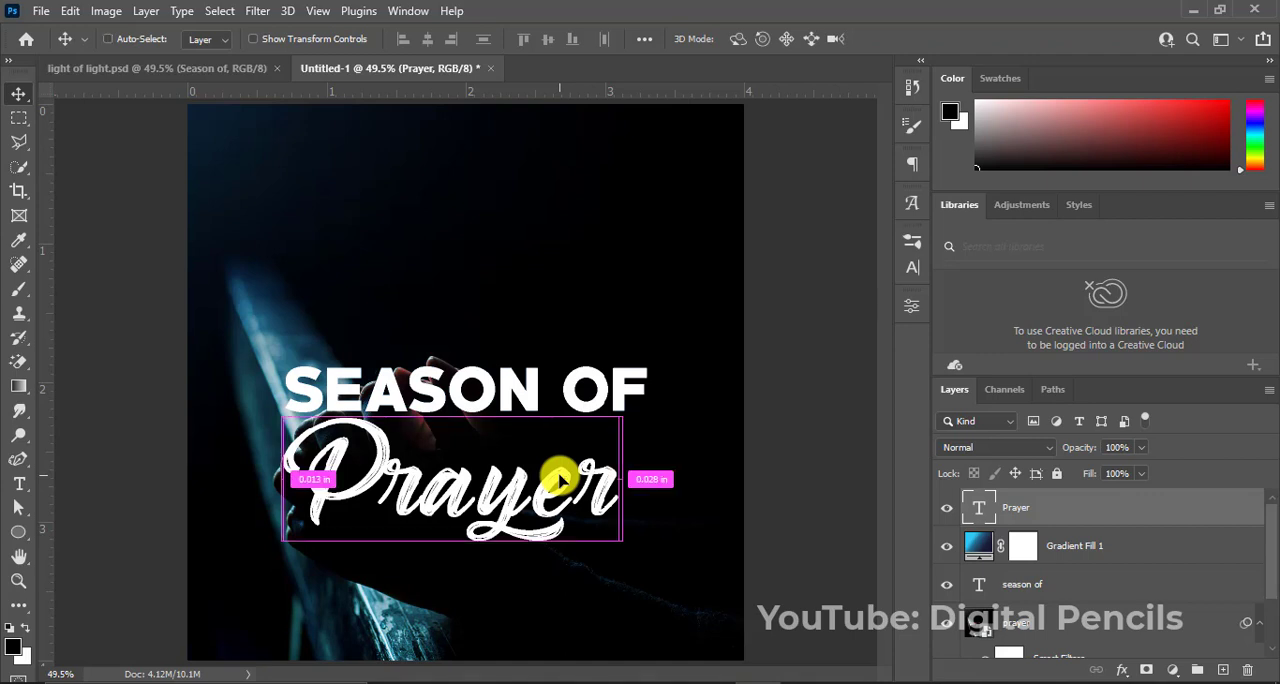
key(ctrl+t)
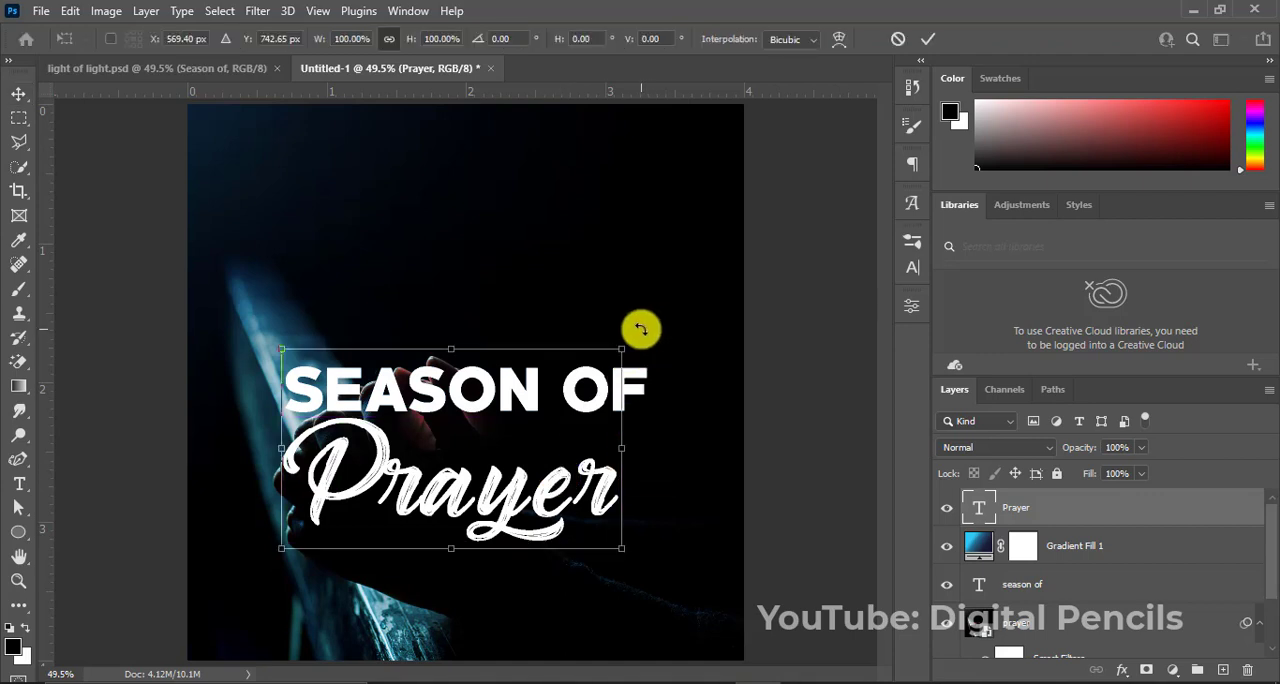
drag(640, 331, 622, 297)
drag(511, 505, 508, 491)
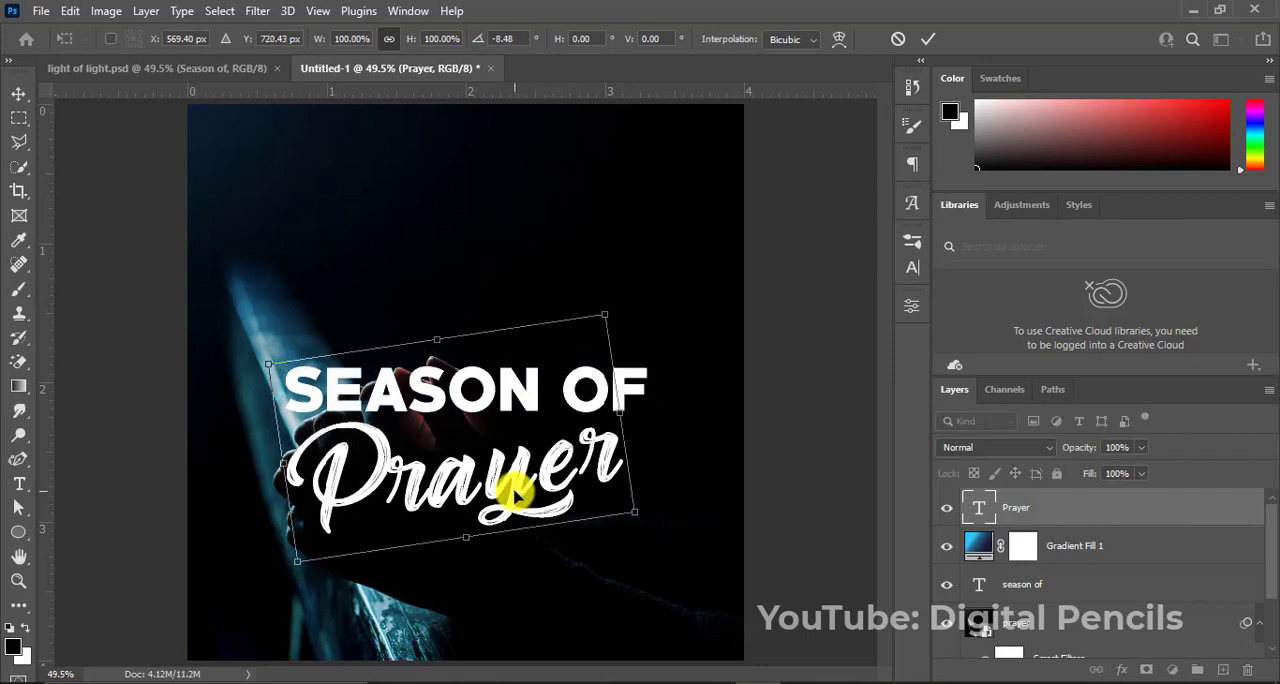
key(Return)
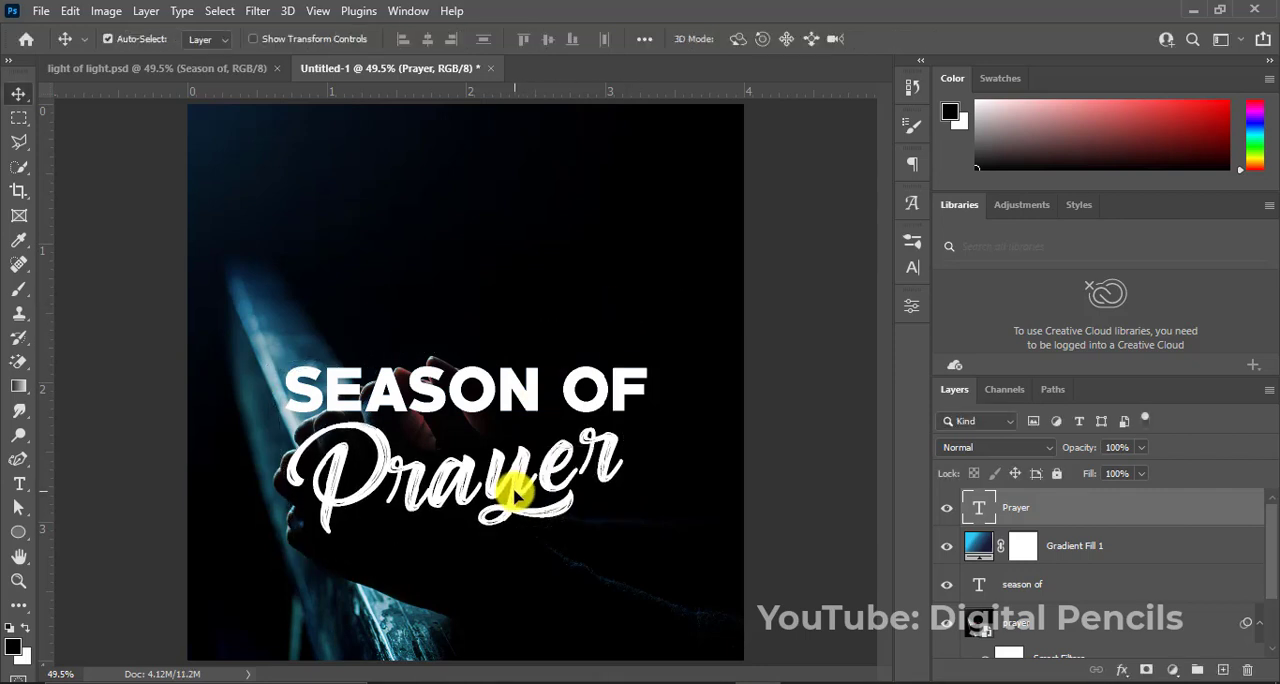
Change the "Prayer" text's color to yellow, f5e20b.
click(915, 268)
click(857, 349)
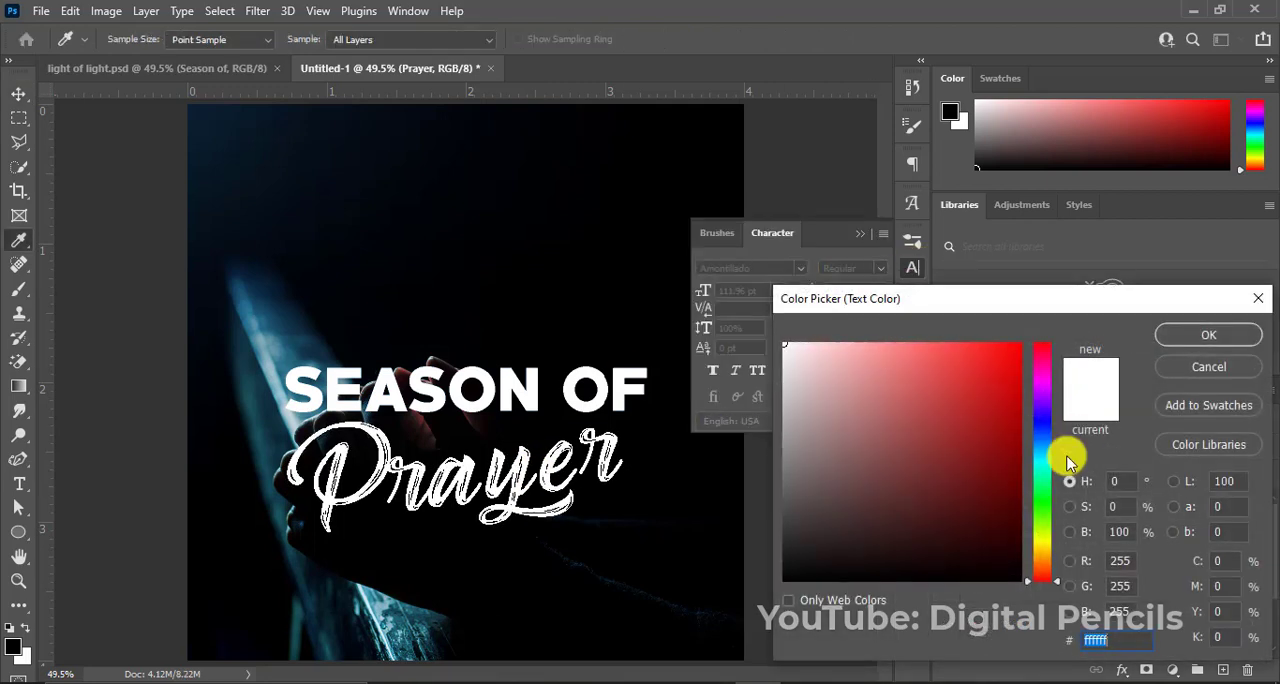
click(1046, 545)
click(992, 347)
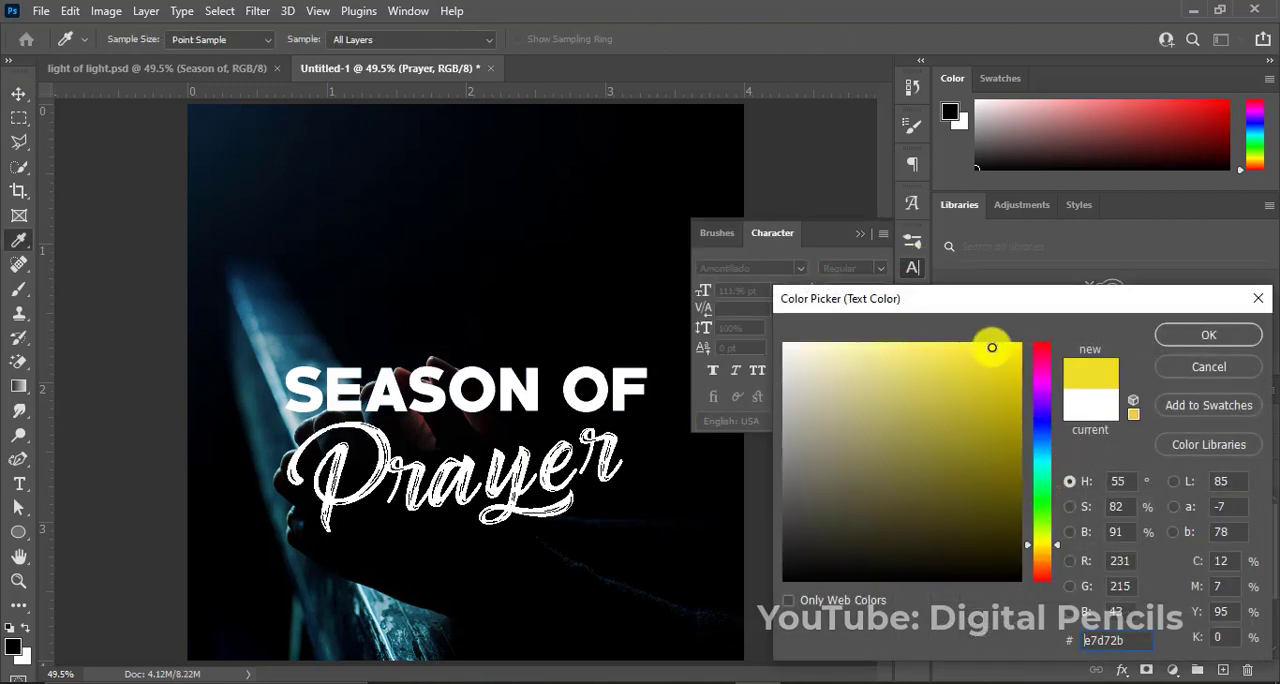
drag(992, 347, 1013, 355)
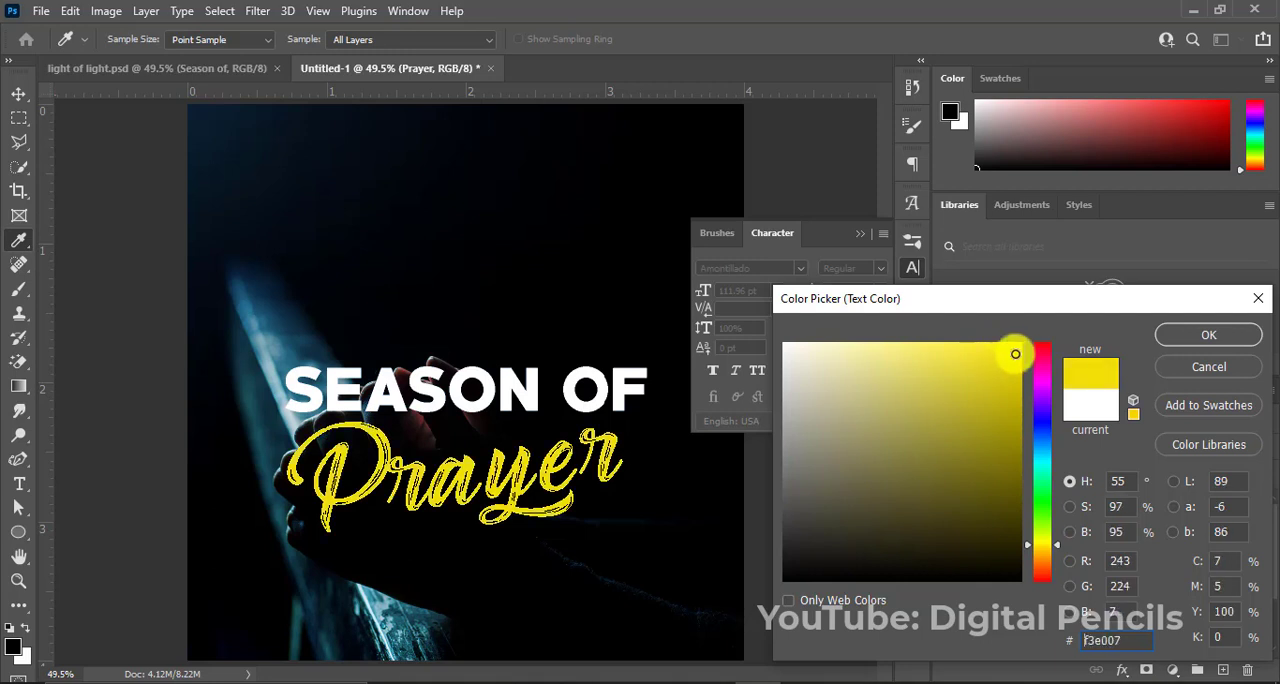
click(1205, 338)
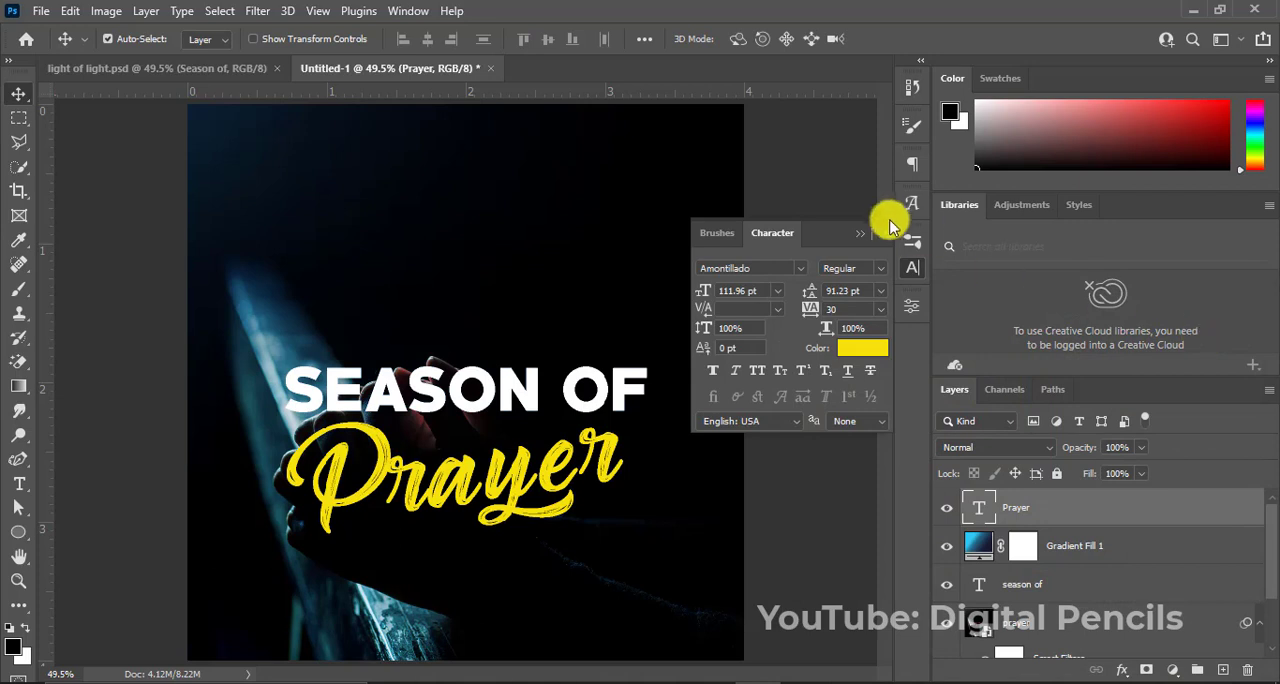
click(861, 232)
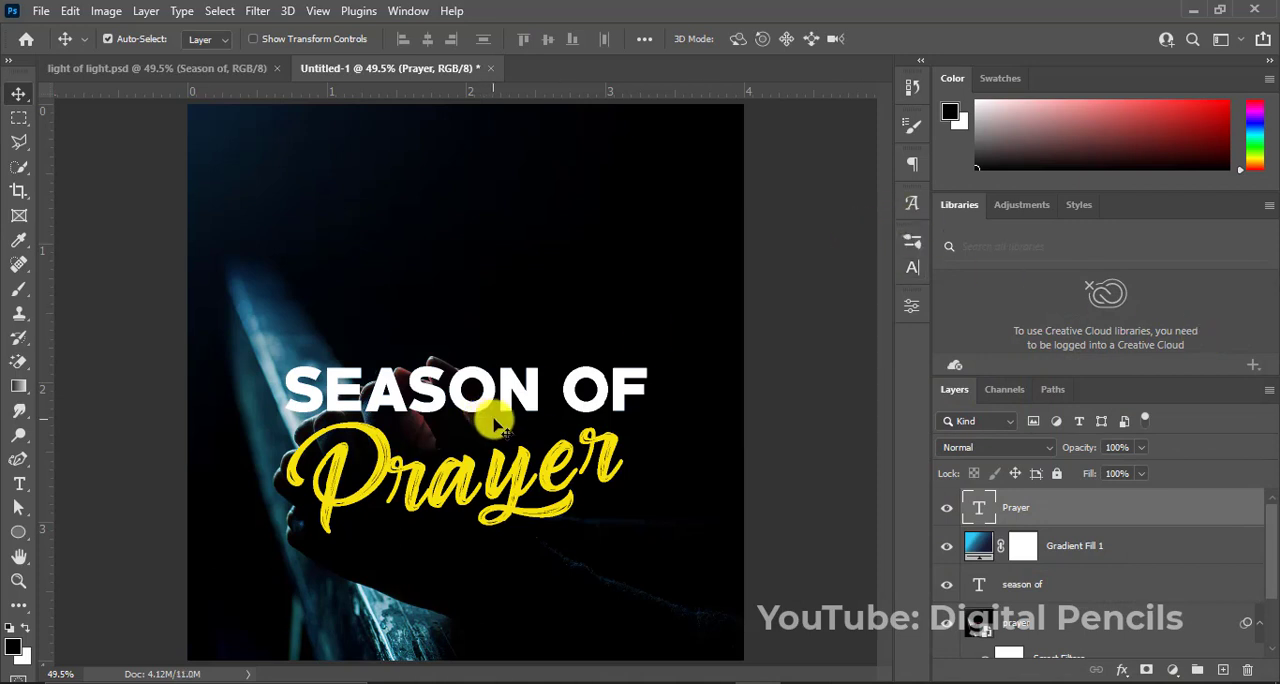
click(518, 393)
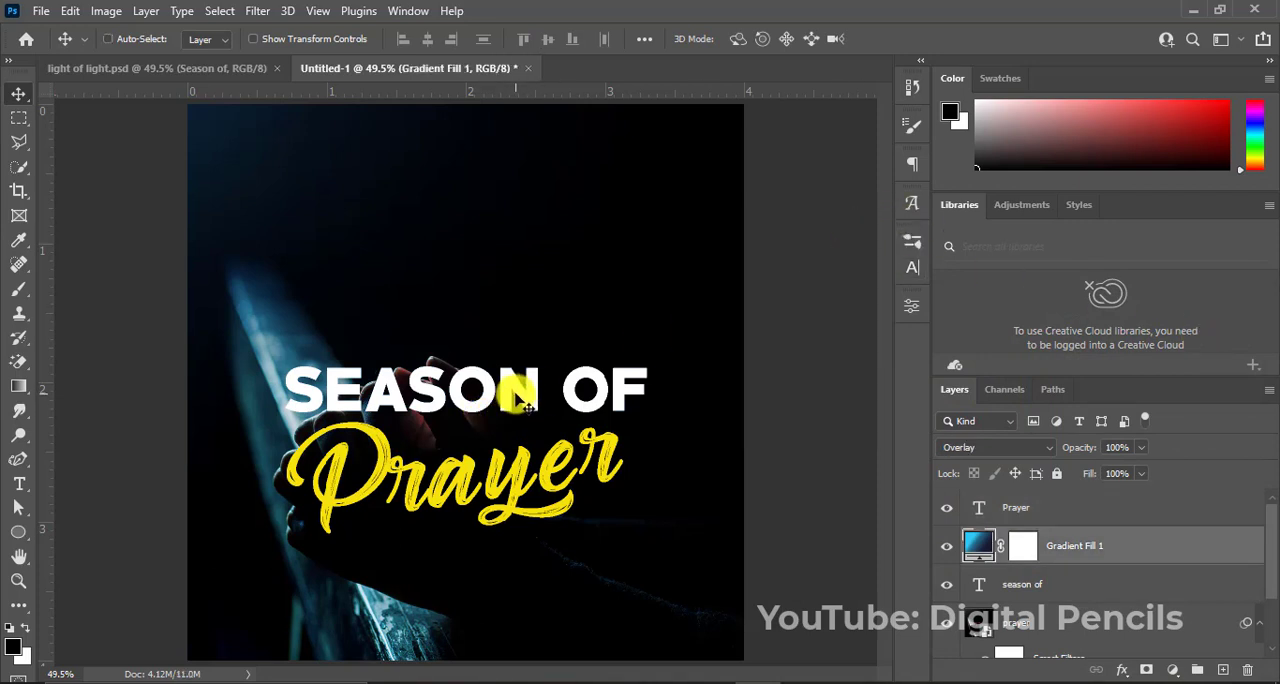
key(ctrl+t)
click(619, 278)
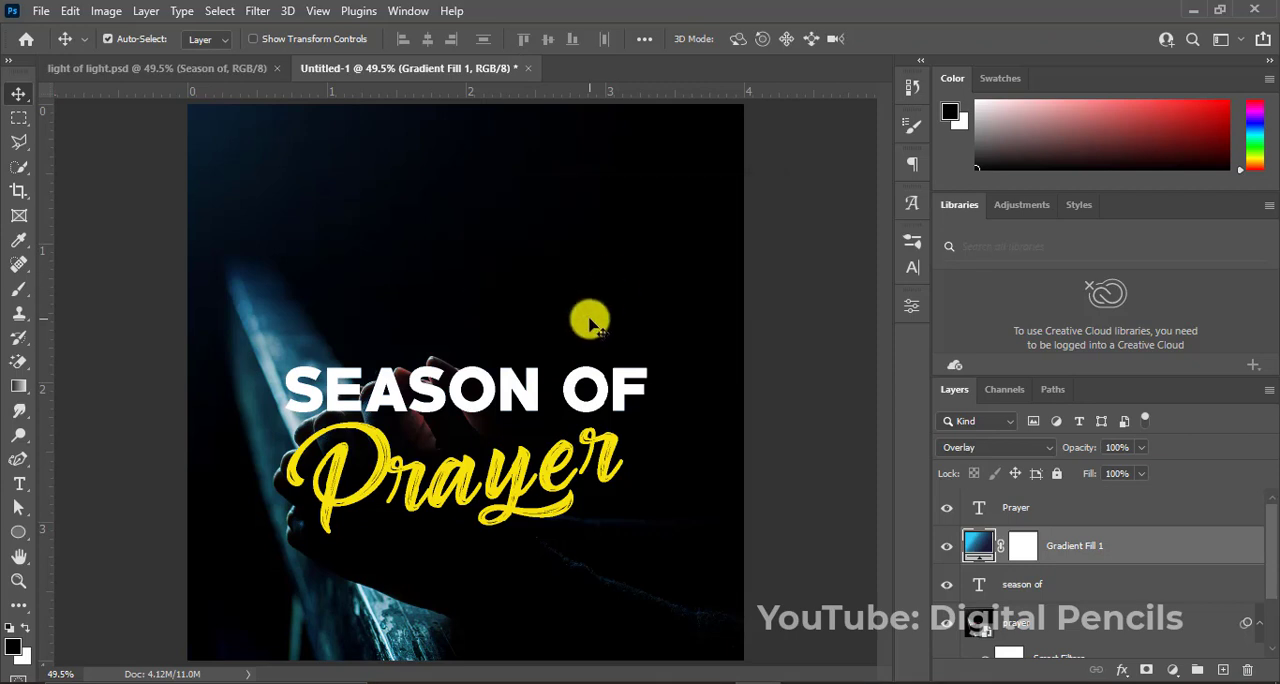
Move the "season of" layer above the gradient fill and scale its text up to about 112%.
drag(1070, 584, 1059, 533)
key(ctrl+t)
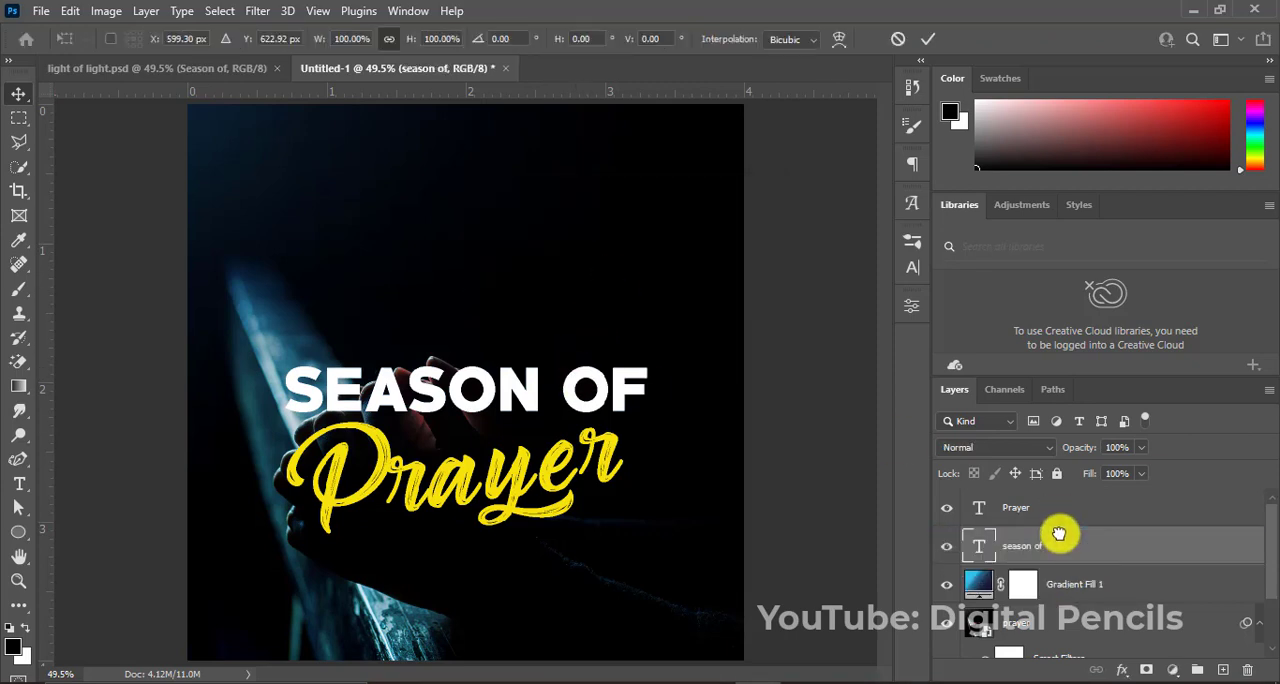
drag(650, 362, 666, 340)
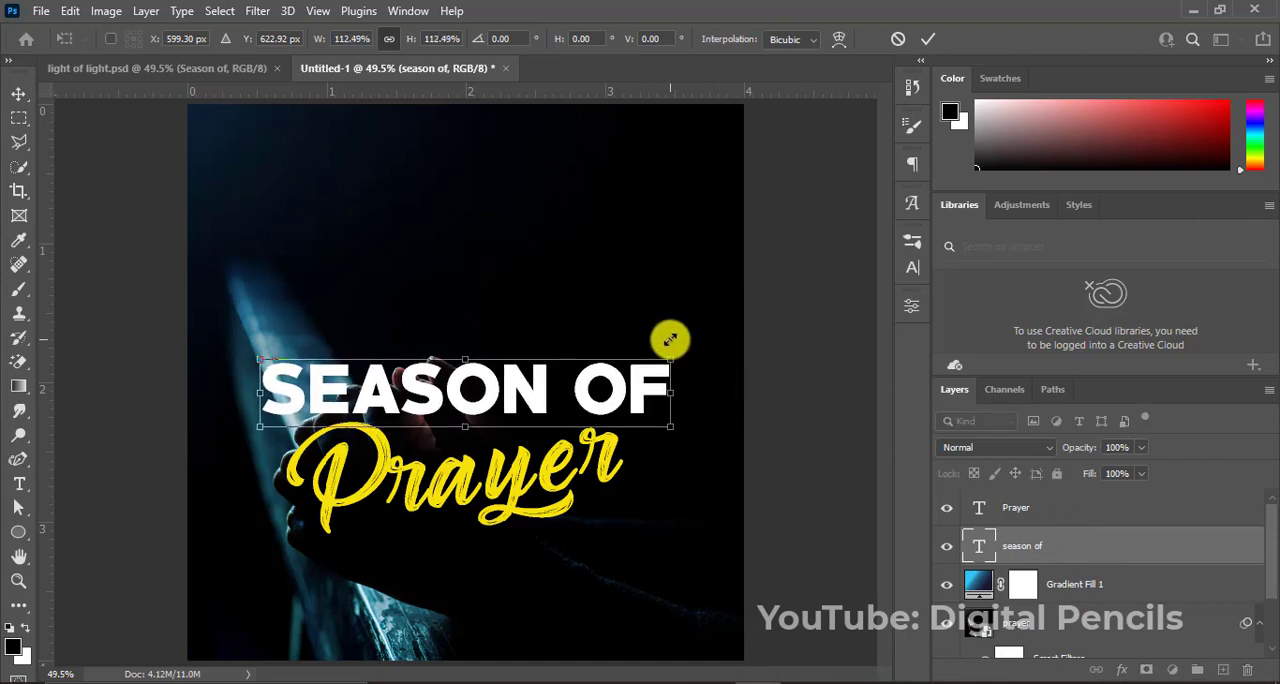
key(Return)
Move the "Prayer" text slightly closer to "SEASON OF" and group both text layers under the name "title".
drag(538, 463, 550, 462)
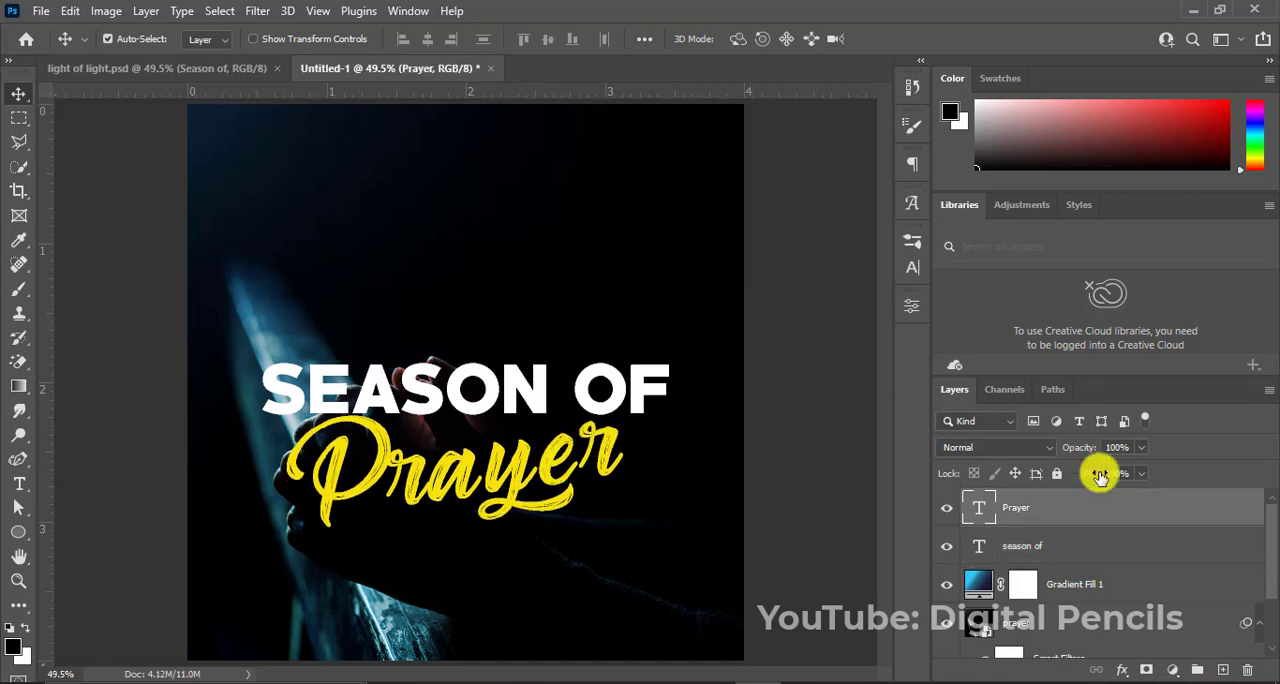
key(ctrl)
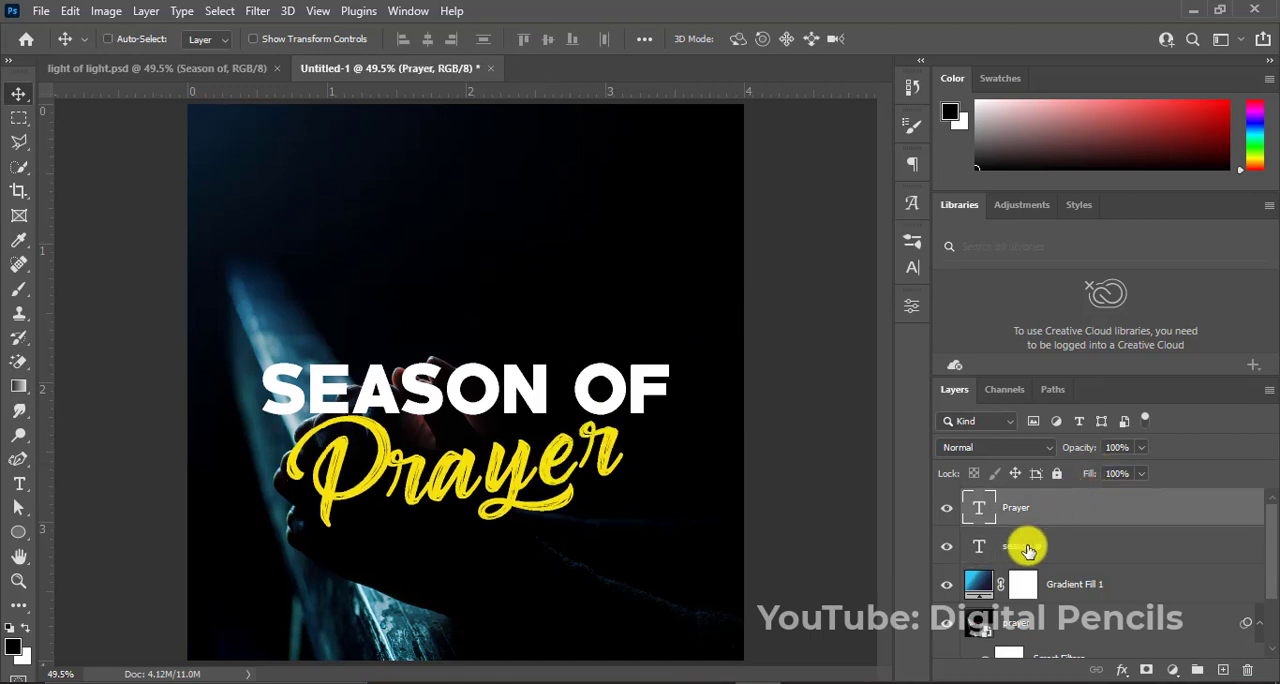
ctrl+click(1027, 549)
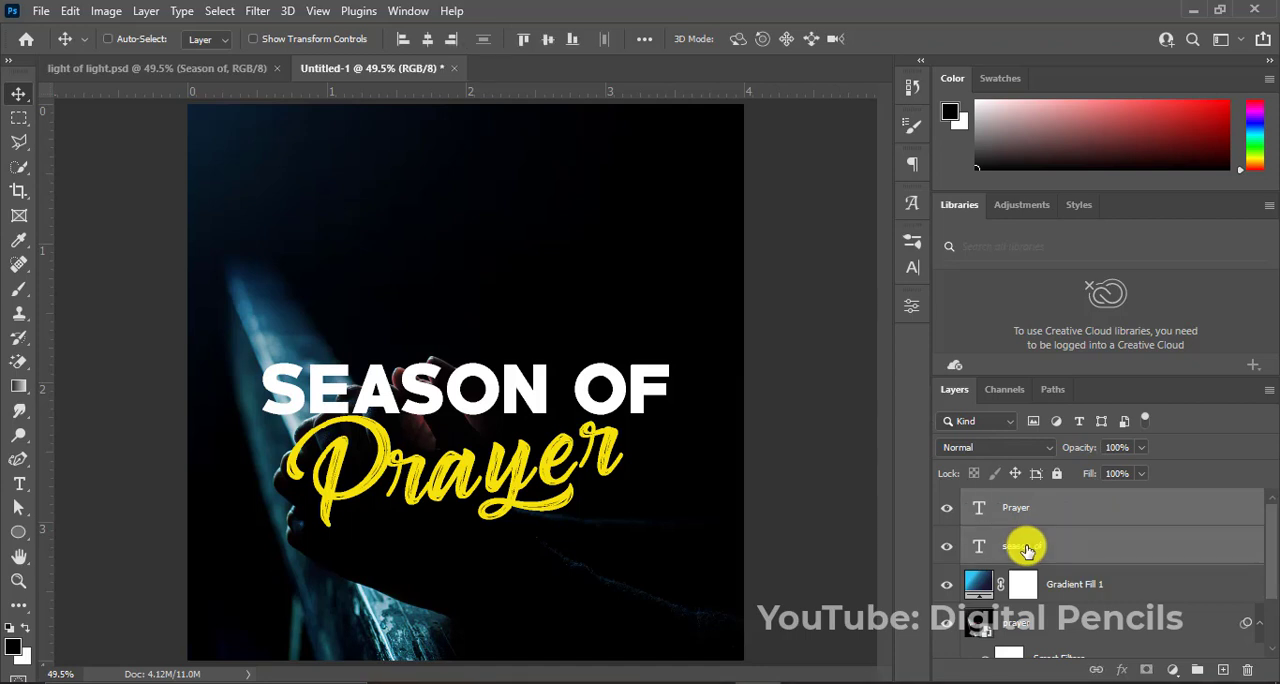
key(ctrl+g)
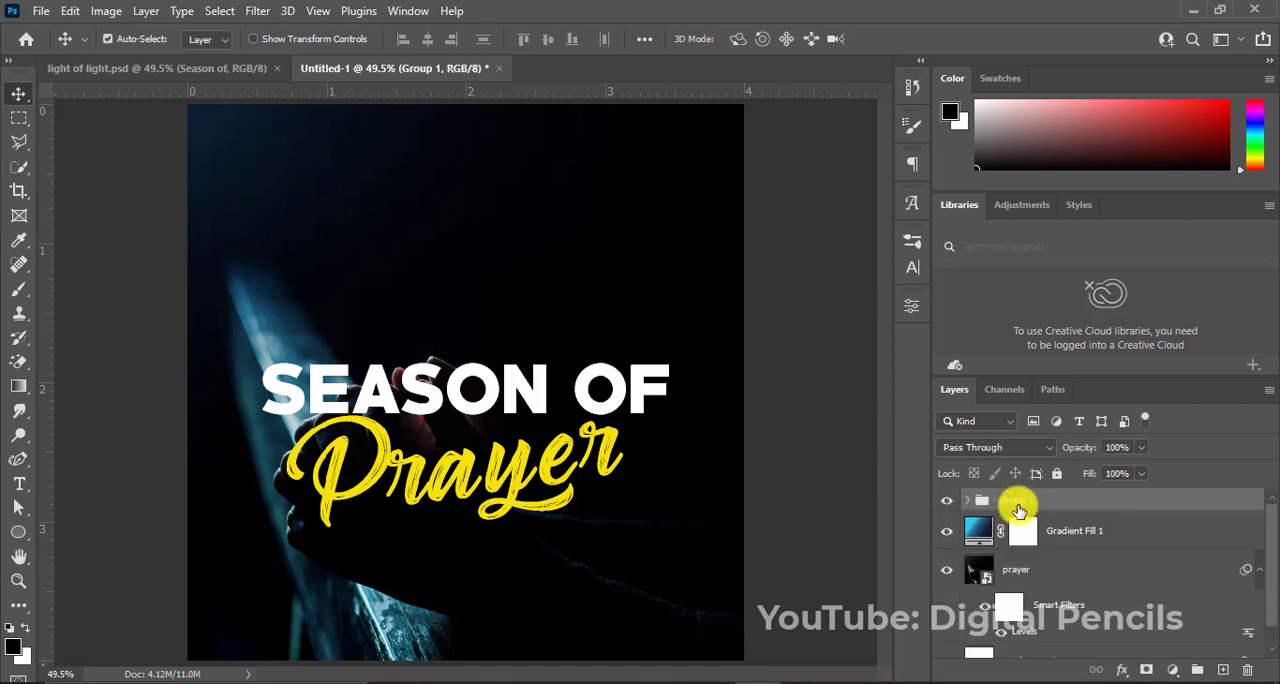
double_click(1015, 503)
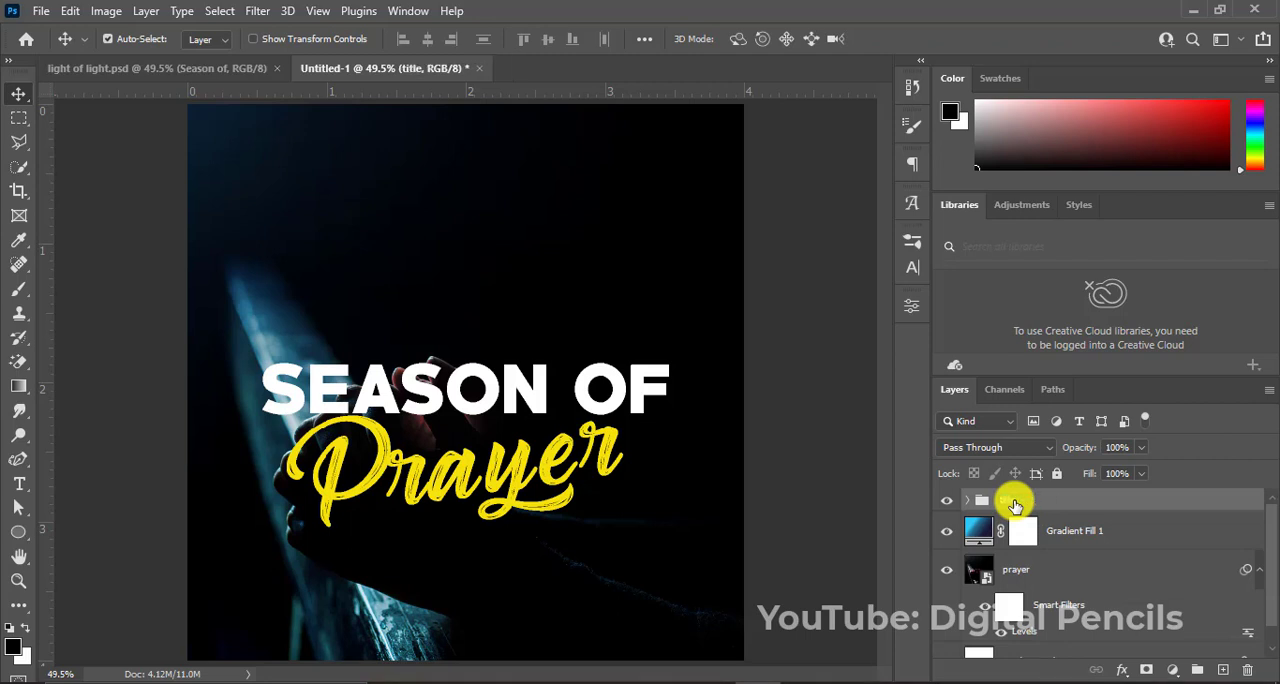
Group the gradient fill and the praying-hands image layers under the name "background".
click(1063, 533)
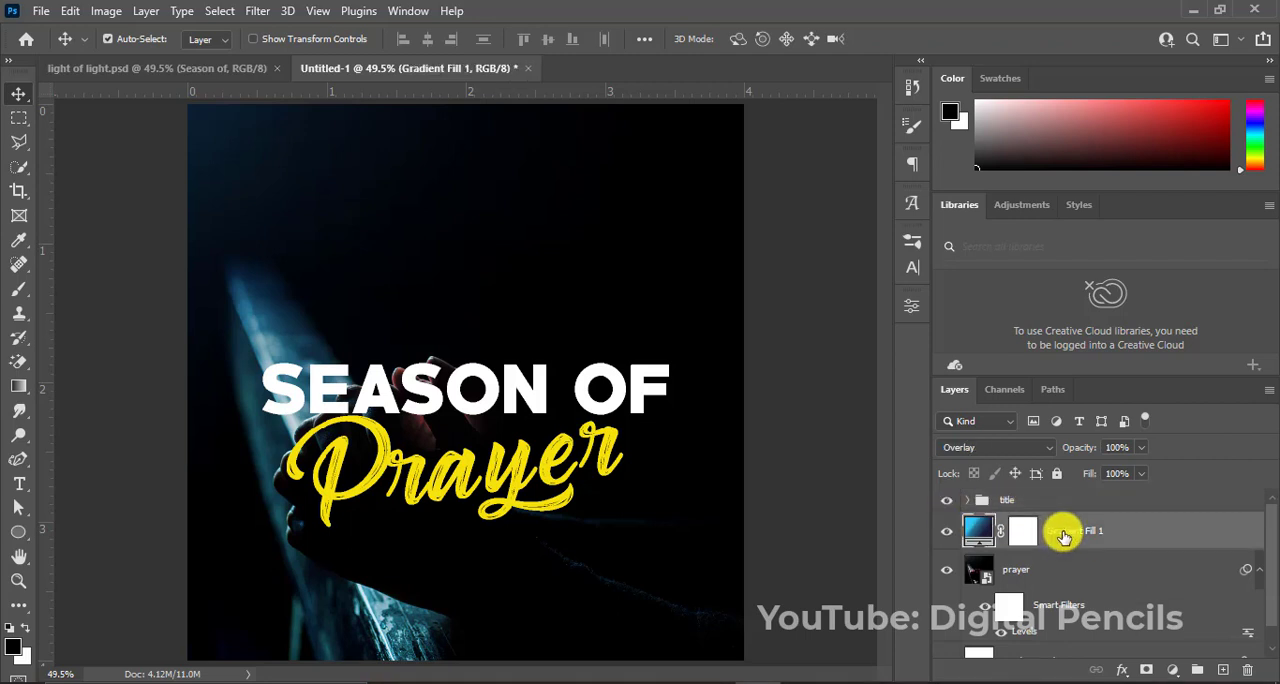
shift+click(1056, 575)
key(ctrl+g)
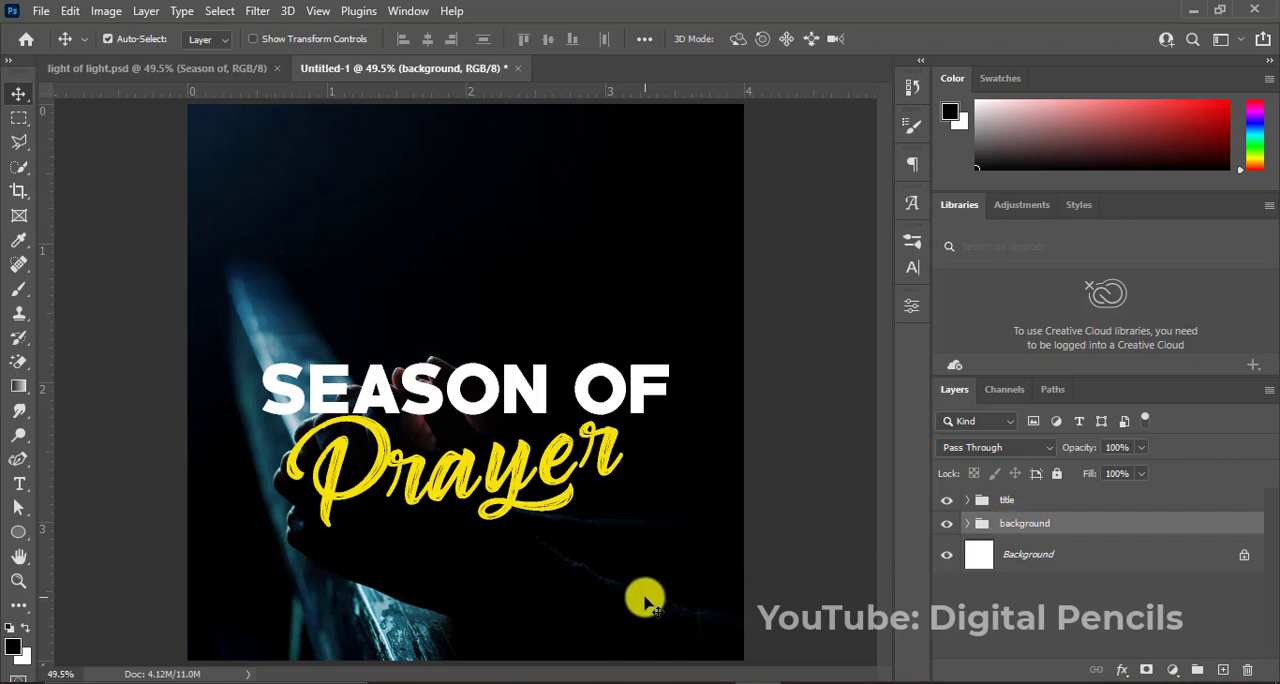
Add the white (ffffff) text "LIGHT OF LIFE MINISTRIES" near the top of the flyer, on a layer above the "title" group.
click(1063, 502)
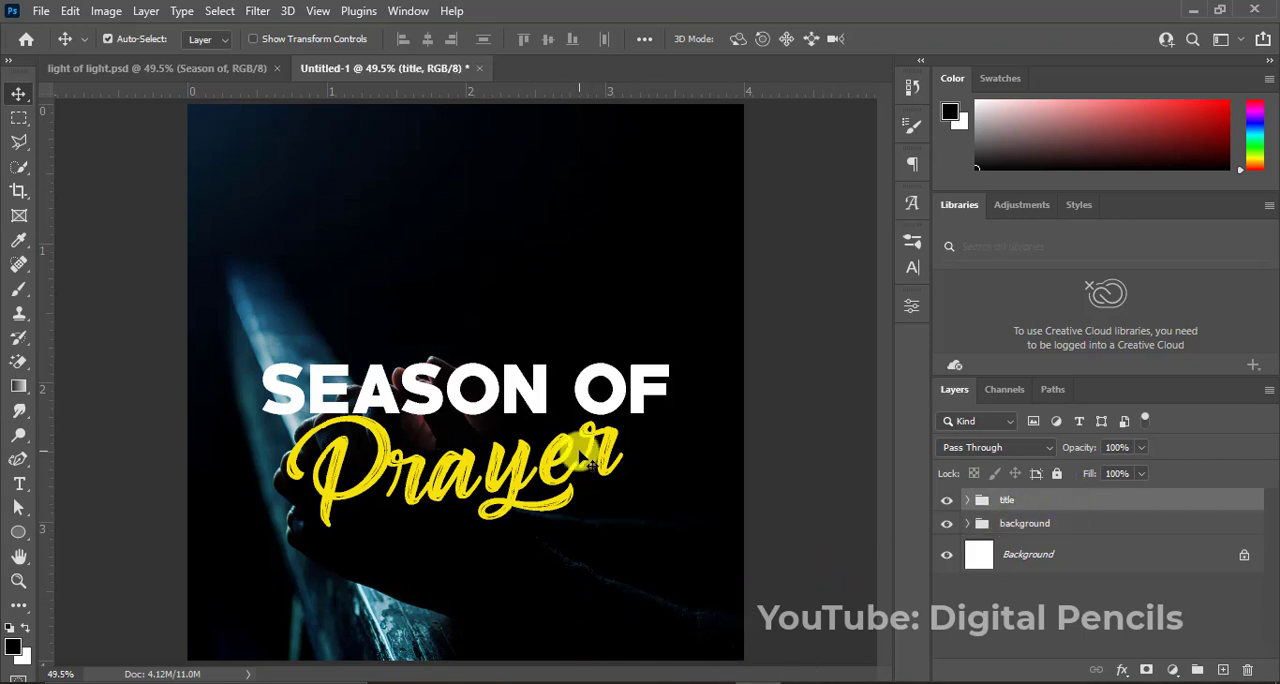
key(t)
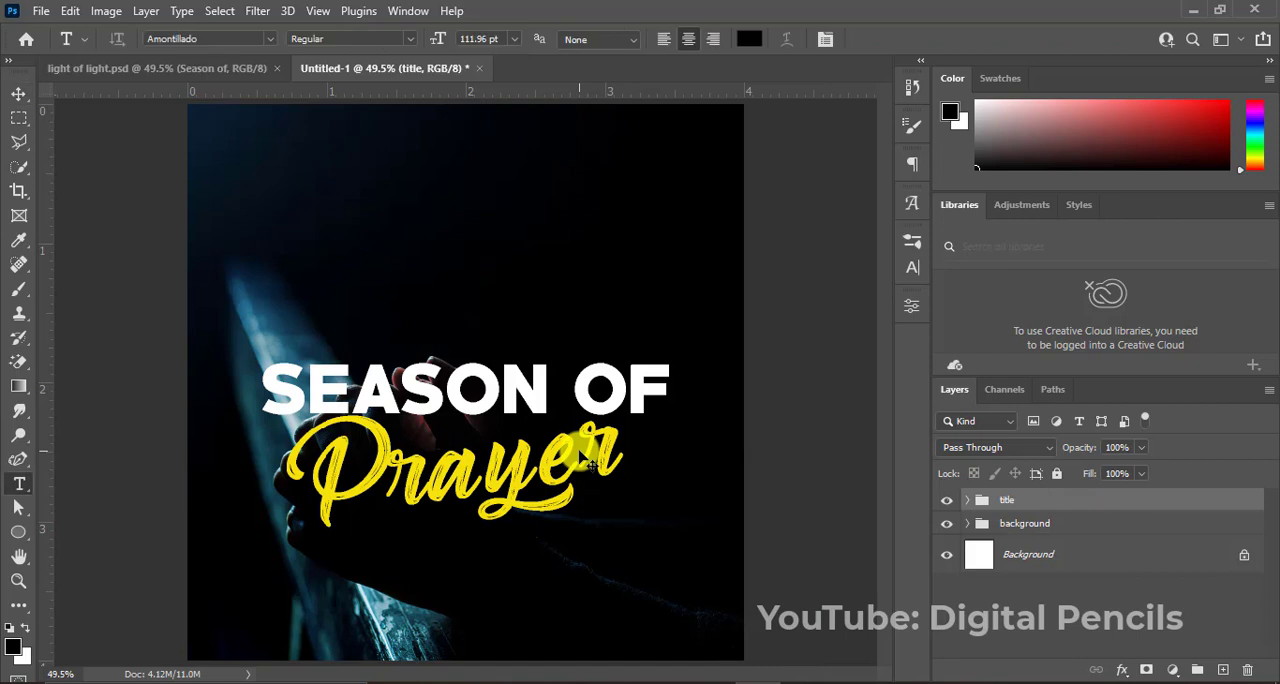
click(393, 162)
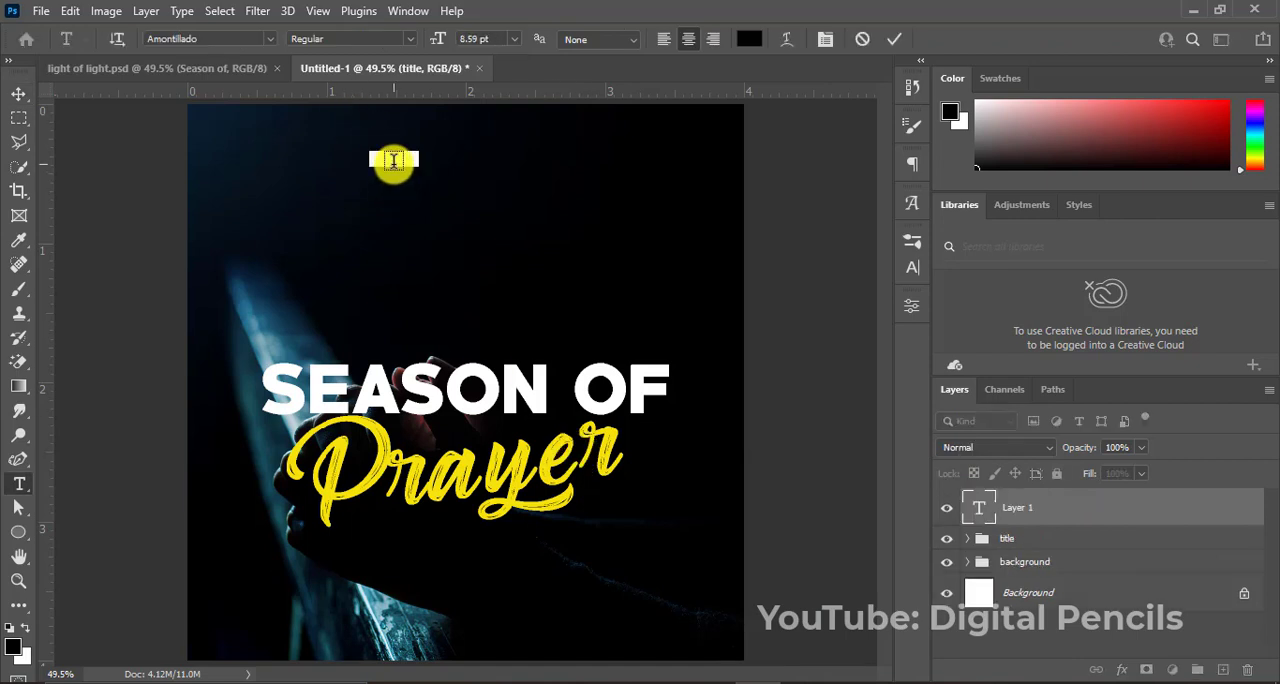
click(745, 39)
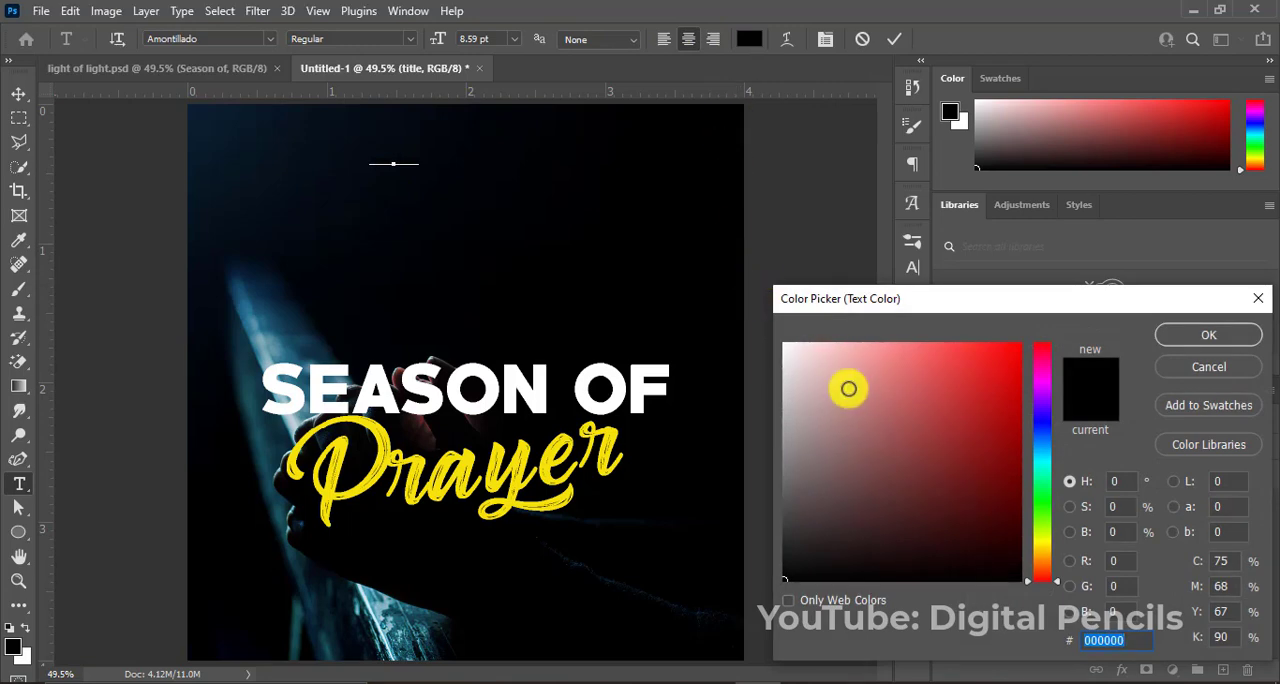
drag(848, 388, 737, 320)
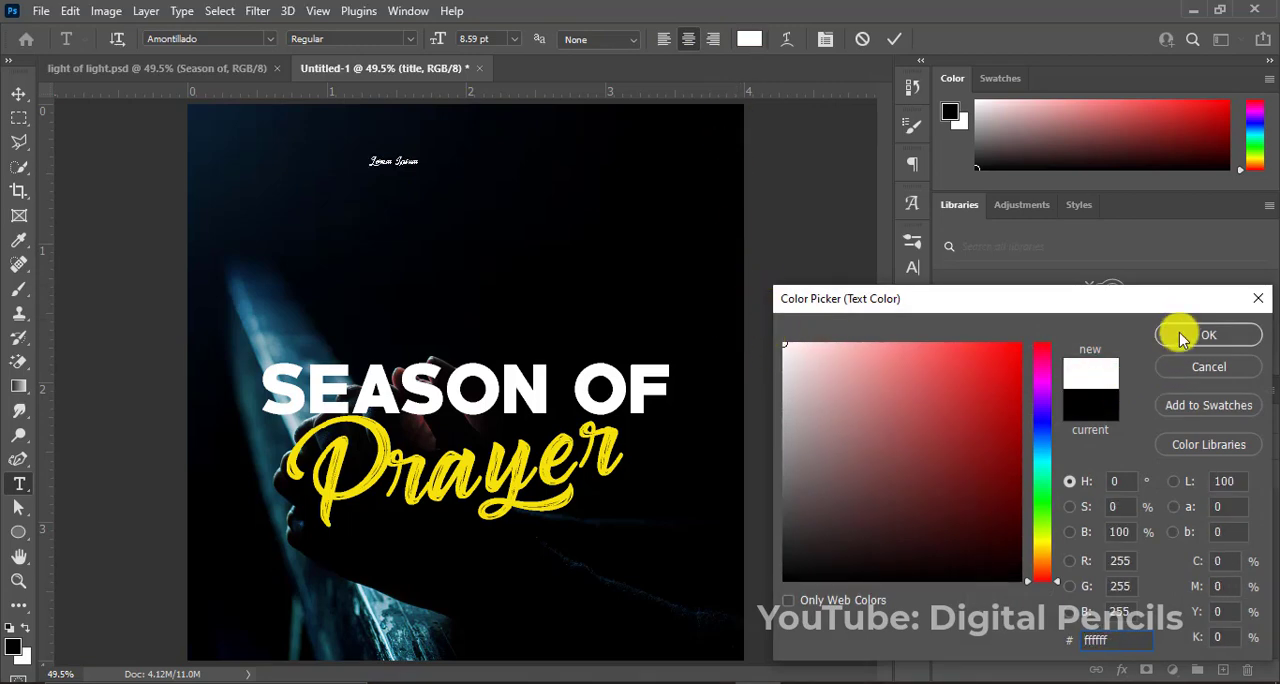
click(1205, 335)
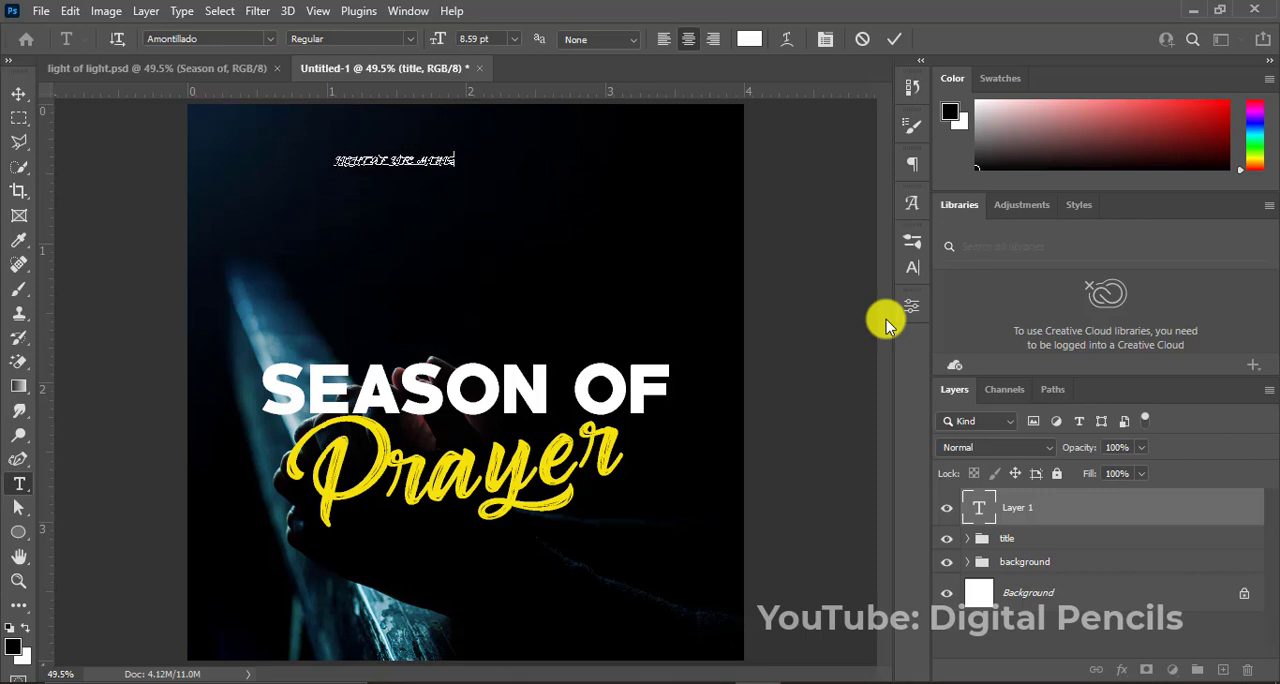
text(TRIES)
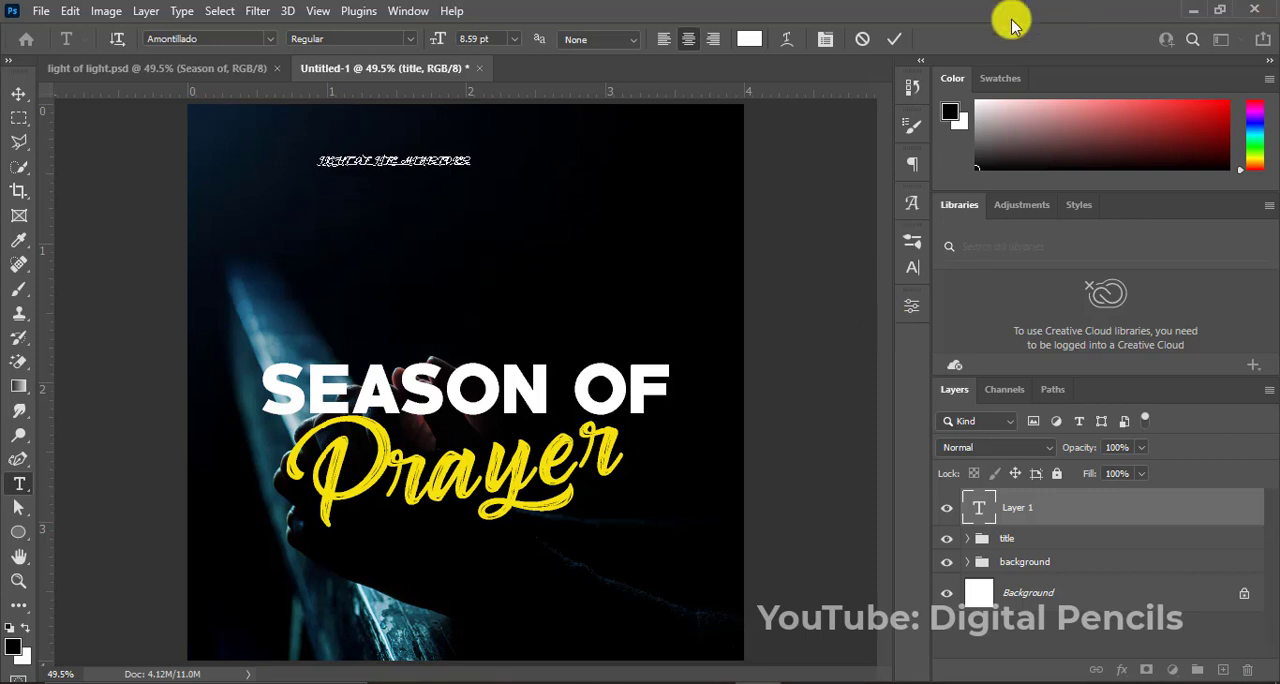
click(894, 38)
key(v)
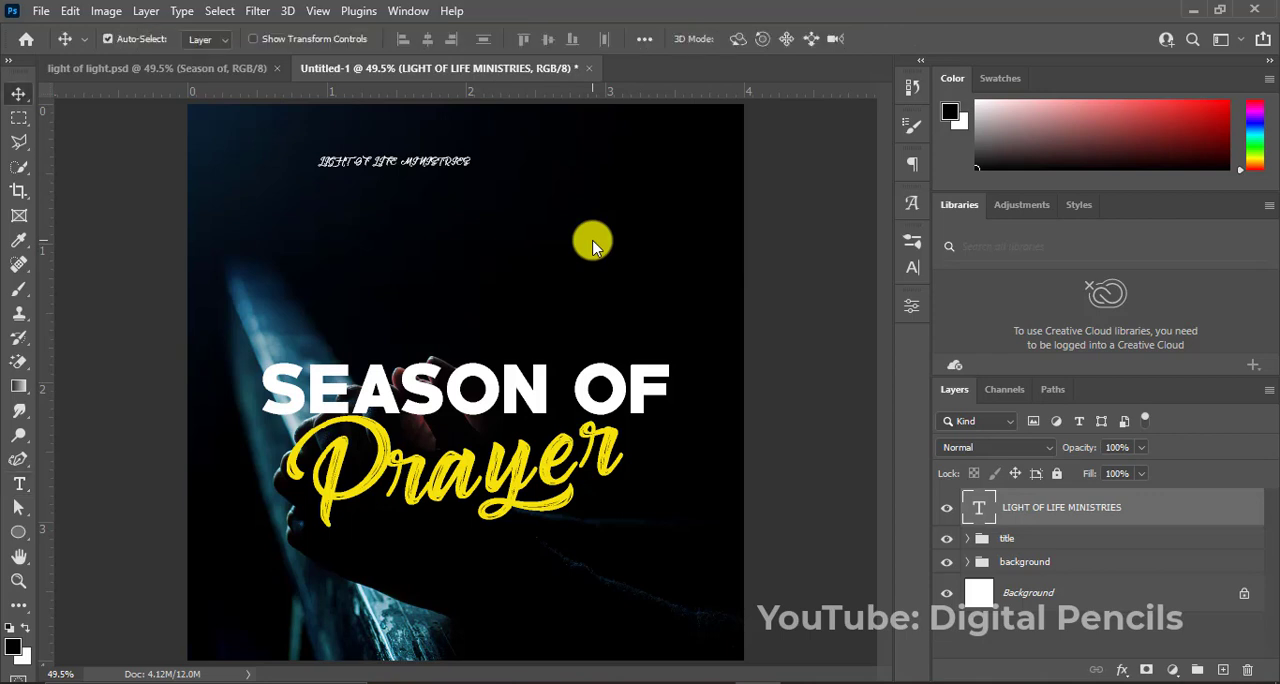
Set the "LIGHT OF LIFE MINISTRIES" text in Barlow Condensed Bold.
click(909, 276)
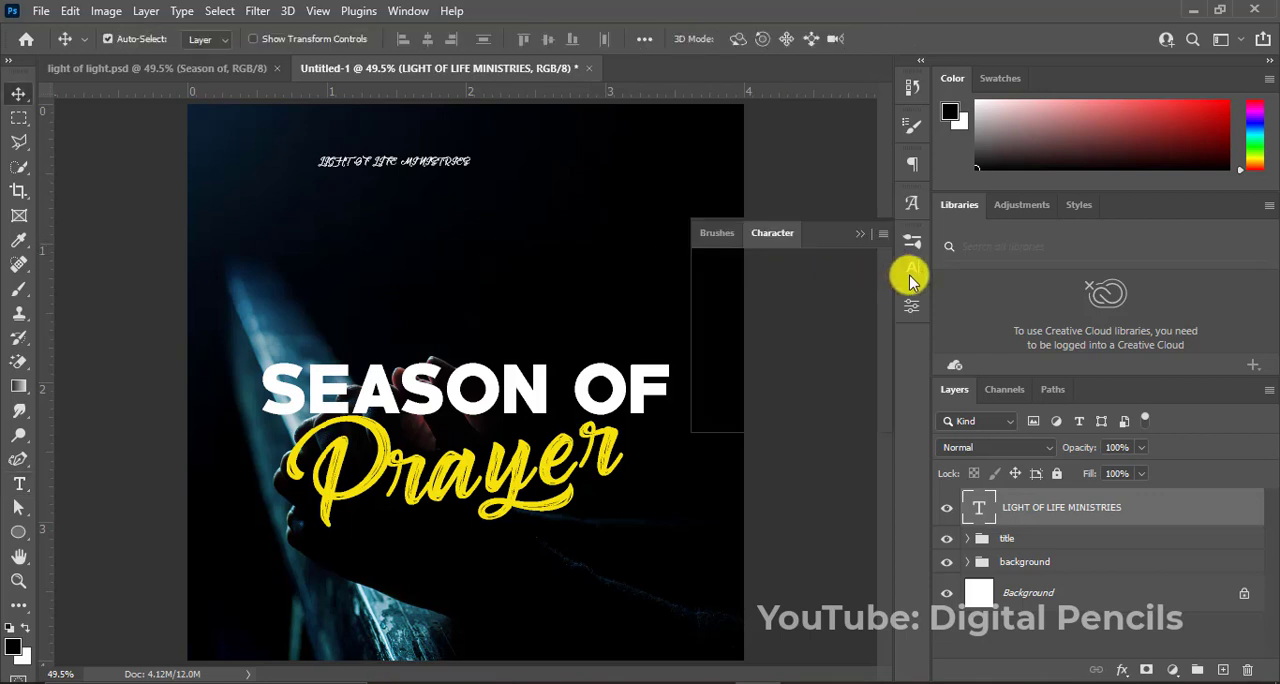
click(803, 272)
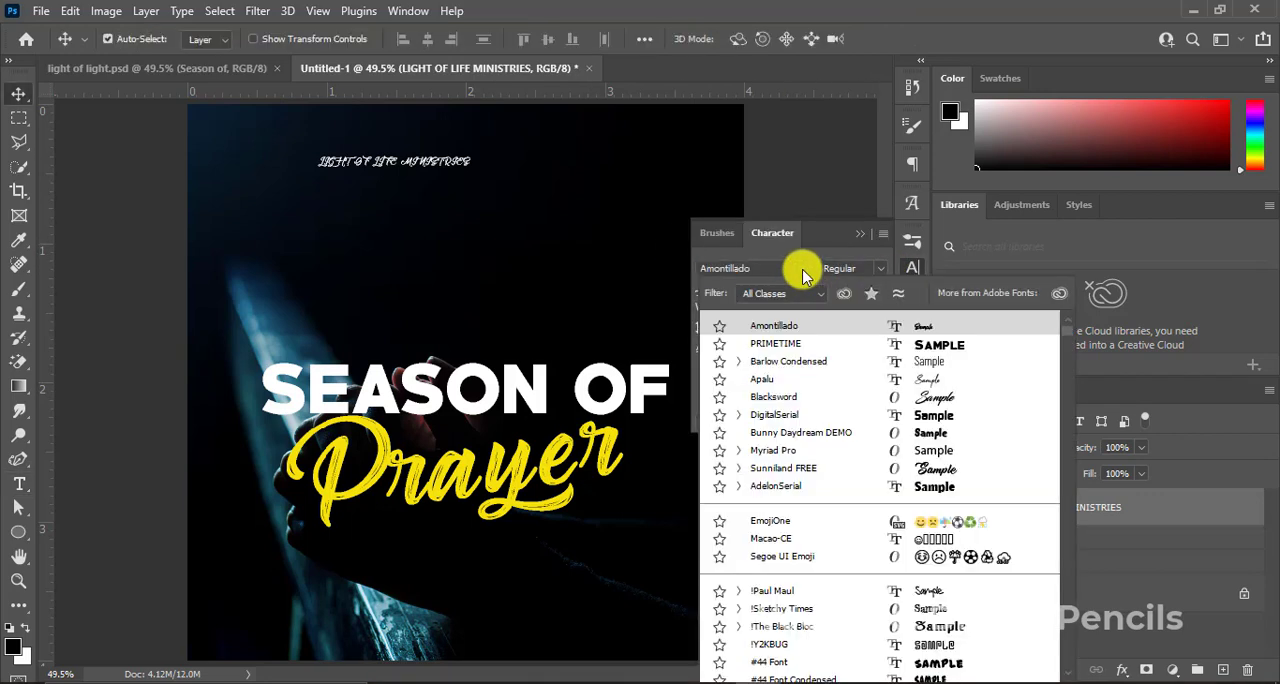
click(806, 364)
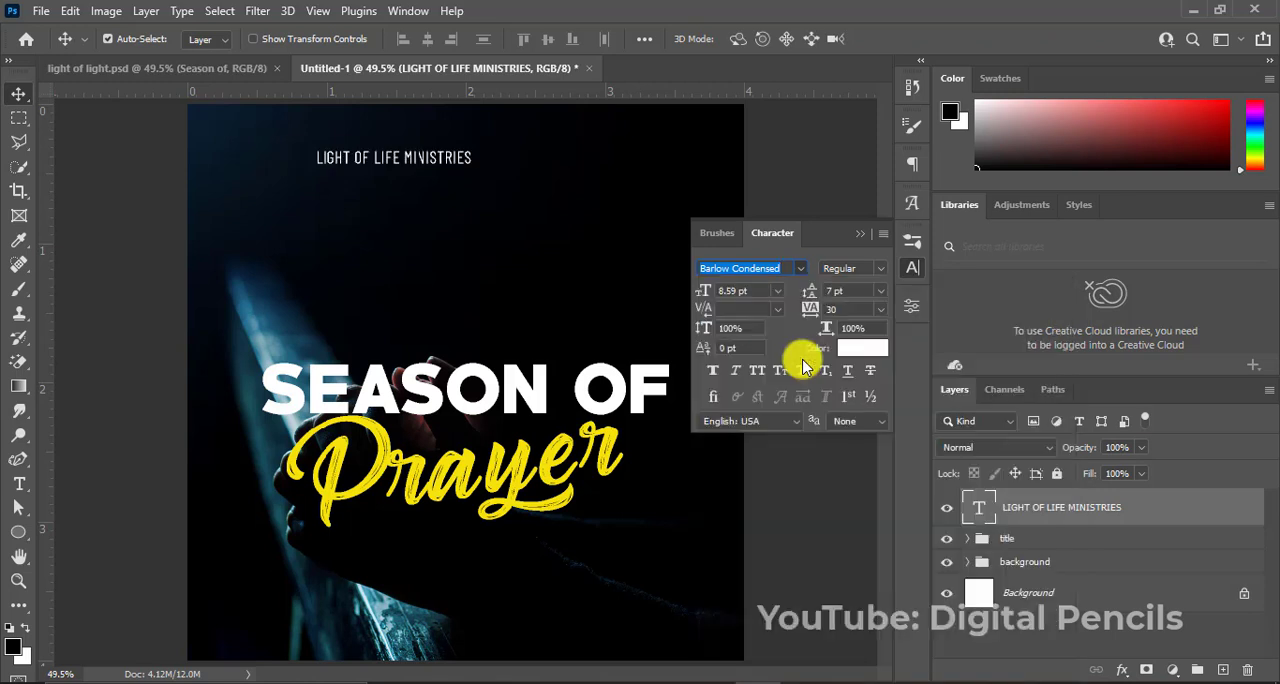
drag(845, 309, 800, 317)
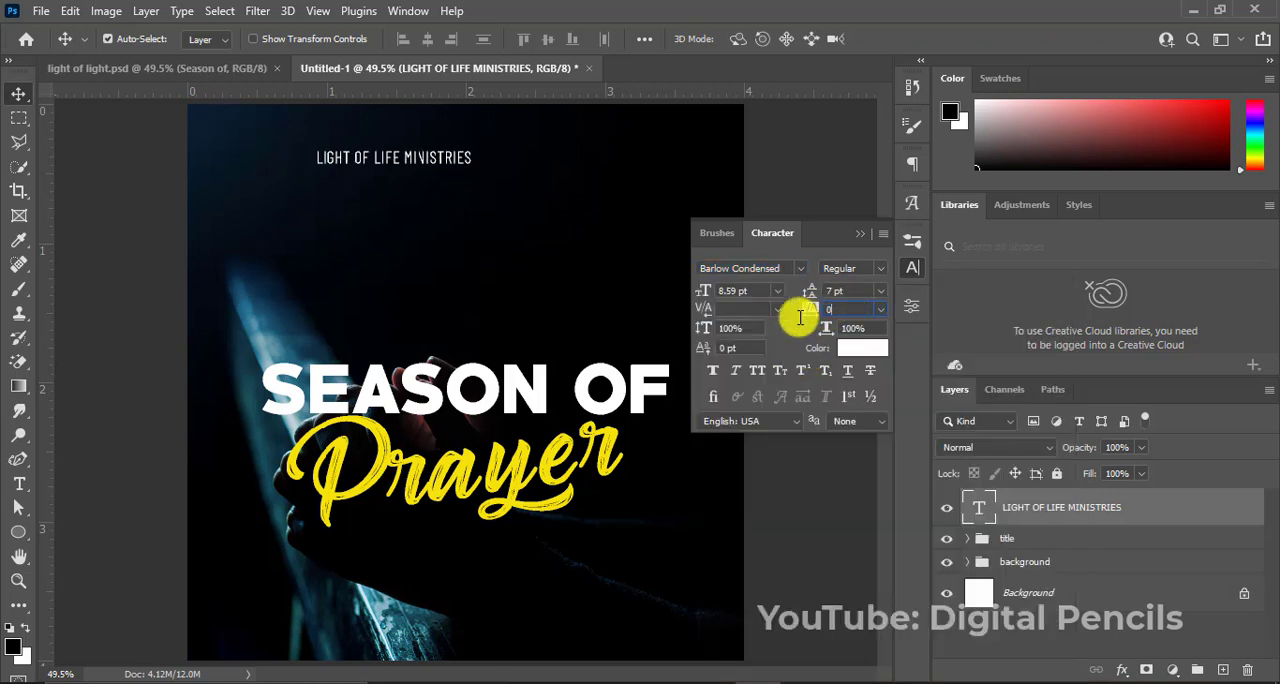
click(880, 271)
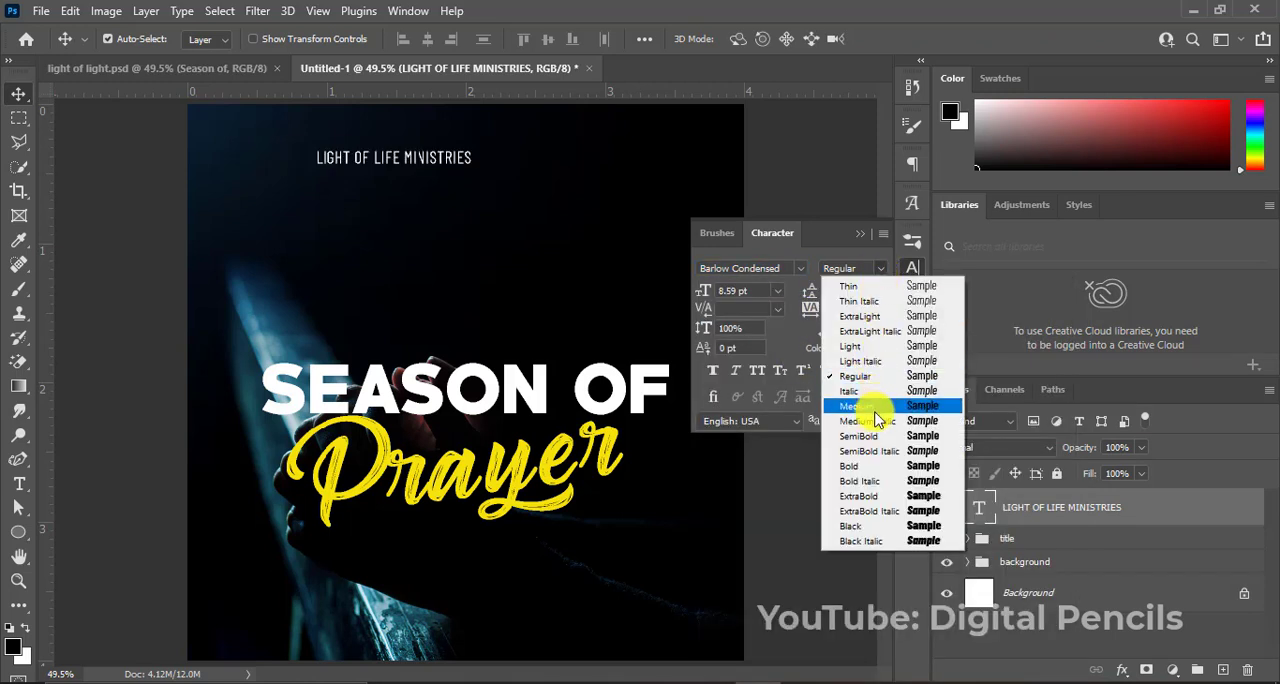
click(876, 466)
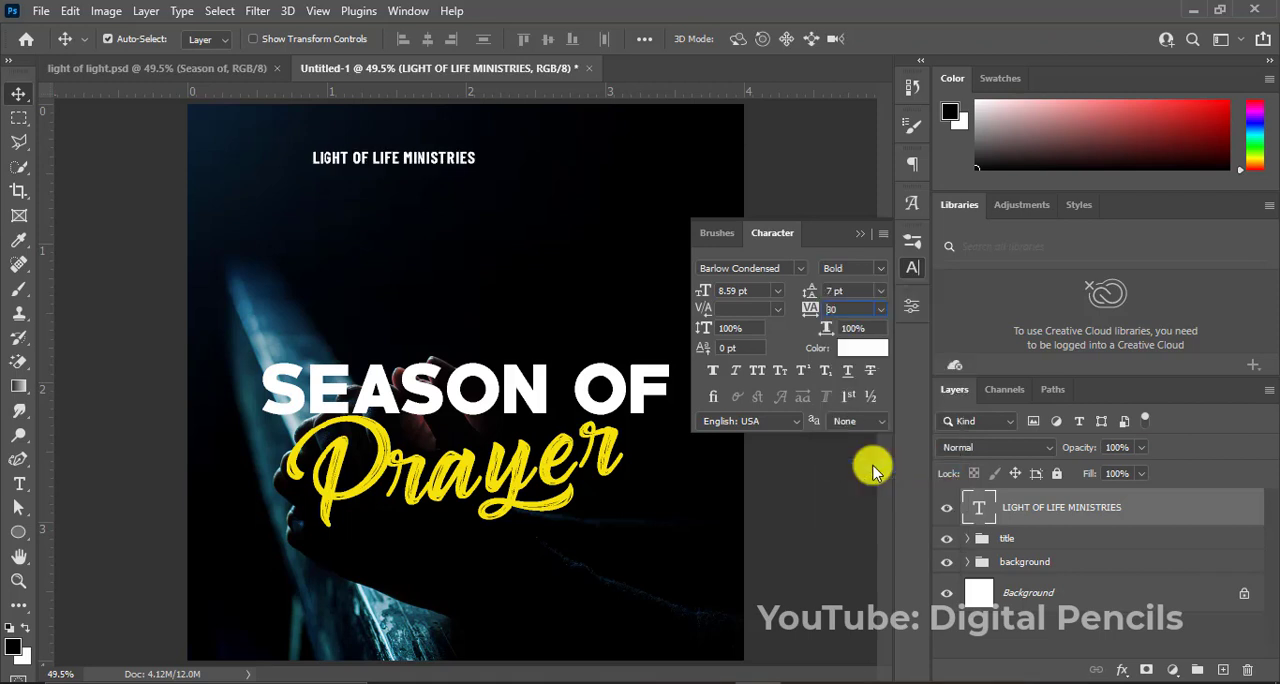
click(860, 234)
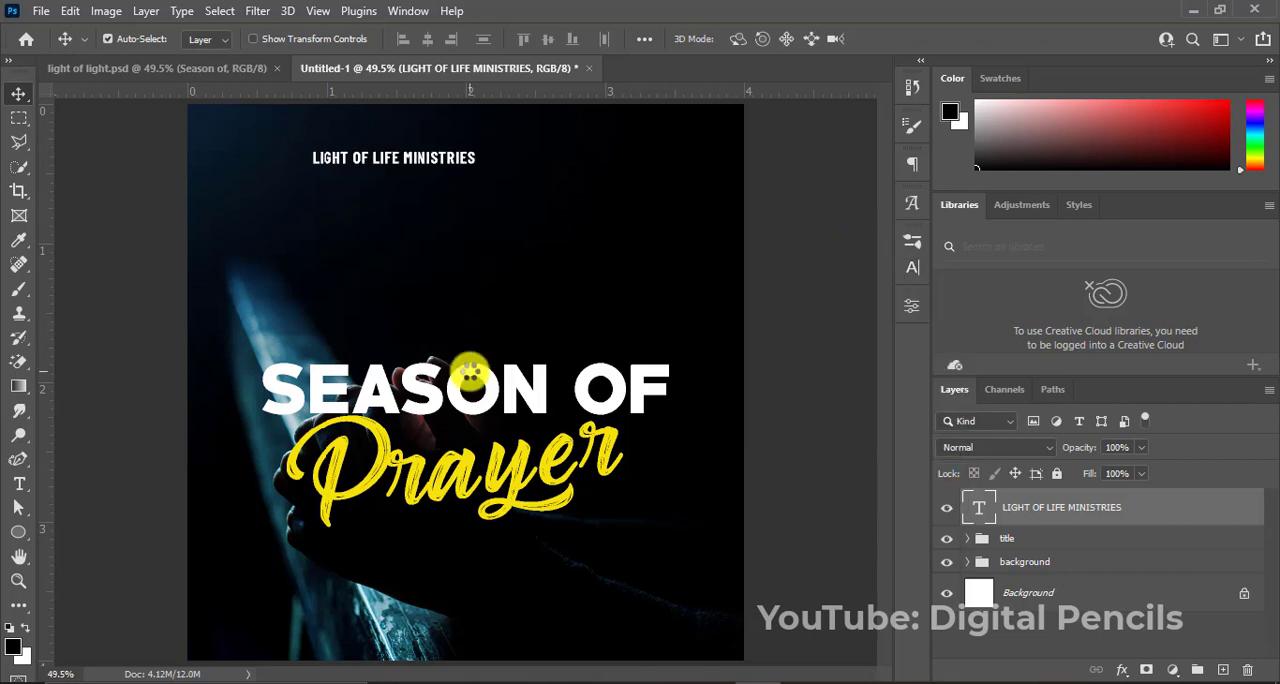
Enlarge the "LIGHT OF LIFE MINISTRIES" text to about 11.35 pt and centre it horizontally on the canvas.
key(ctrl+a)
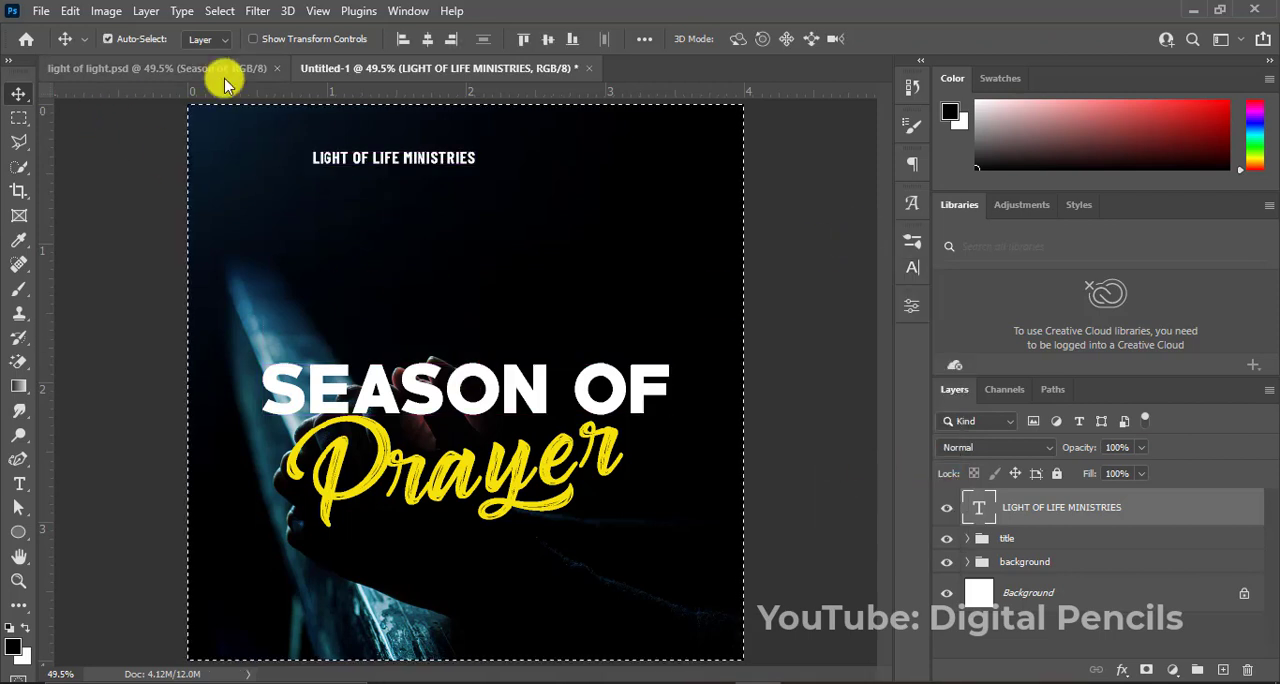
click(427, 39)
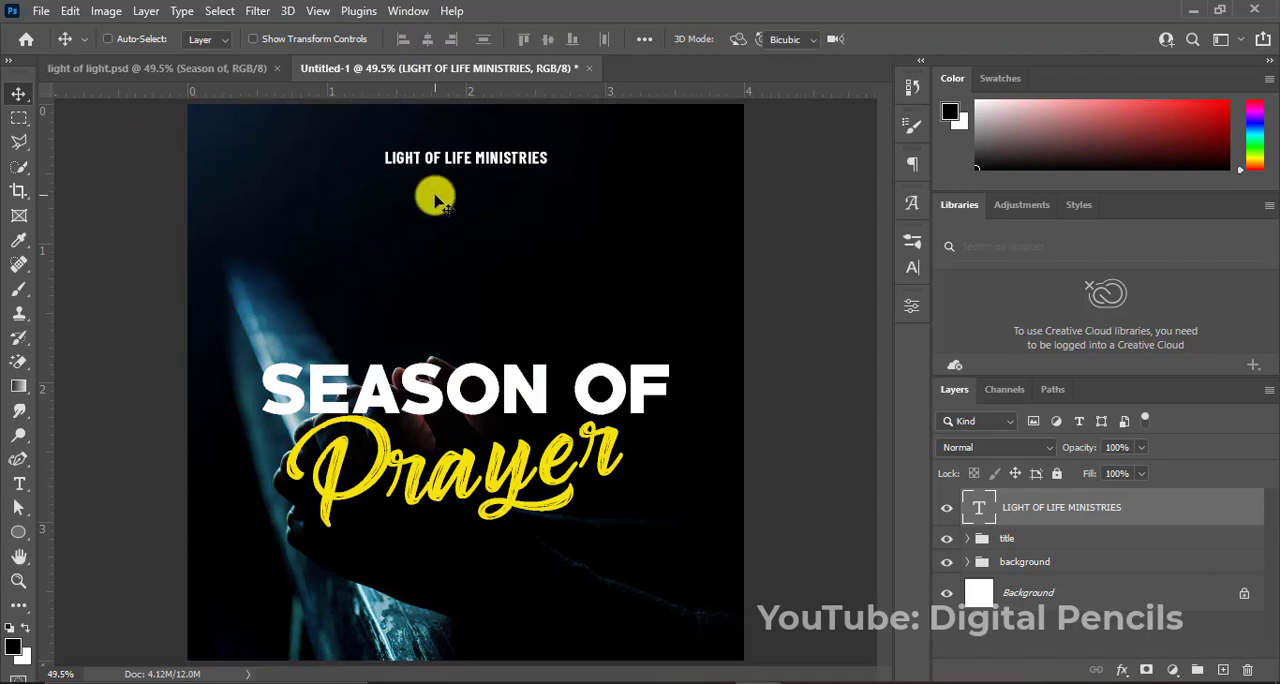
key(ctrl+t)
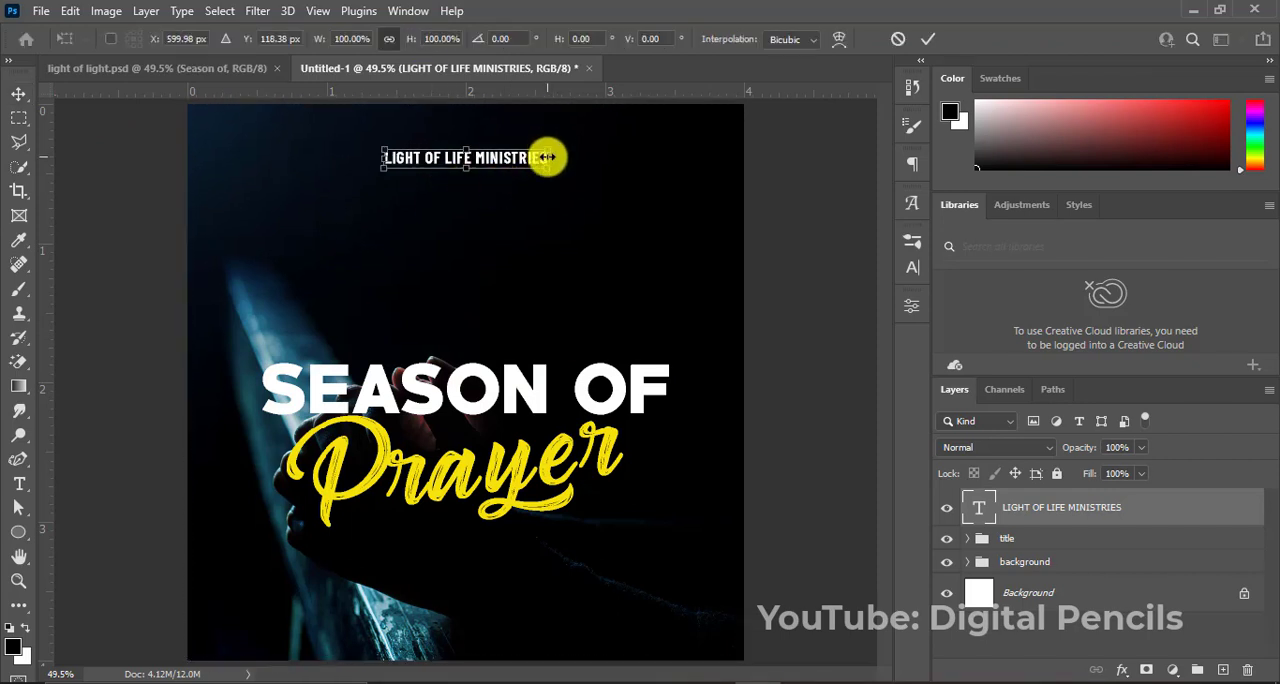
drag(548, 157, 571, 143)
key(Return)
key(ctrl+a)
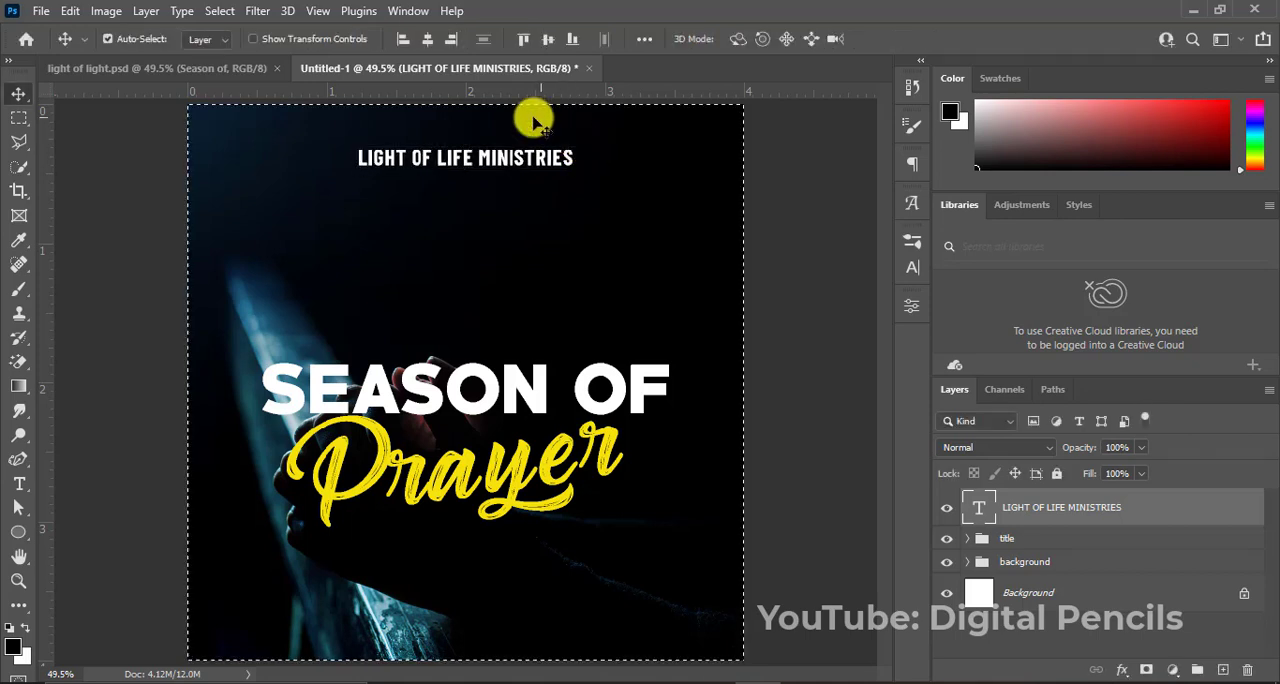
click(426, 46)
key(ctrl+d)
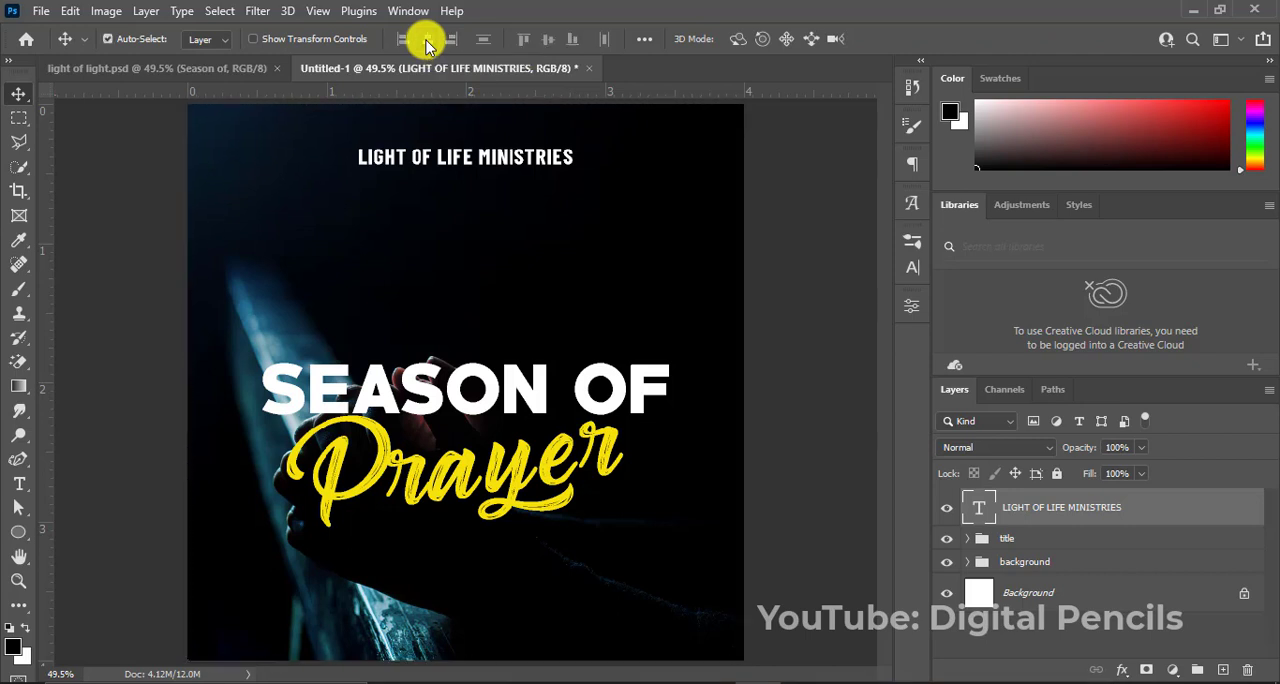
Nudge the "LIGHT OF LIFE MINISTRIES" heading up, closer to the flyer's upper edge.
key(shift+Up)
key(shift+Up)
key(shift+Up)
key(shift+Up)
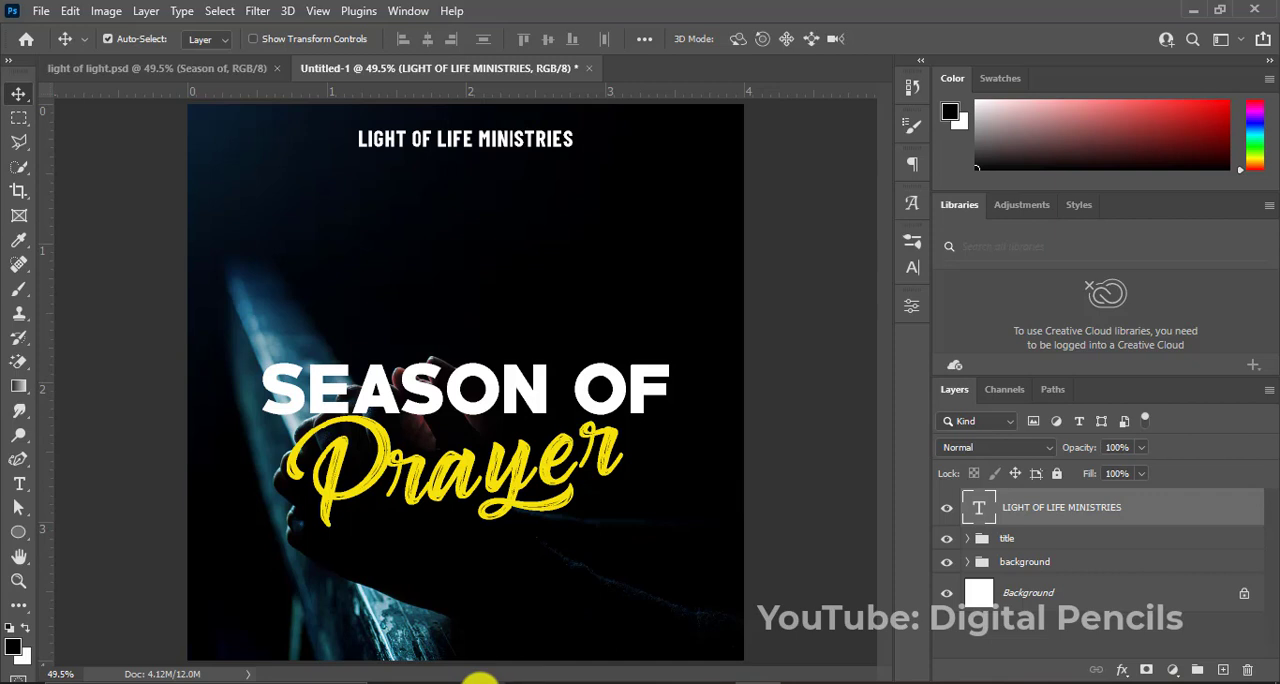
Place the city_church_50px image from the "season" folder into the flyer as a new layer above the heading text.
mouse_move(480, 680)
click(480, 623)
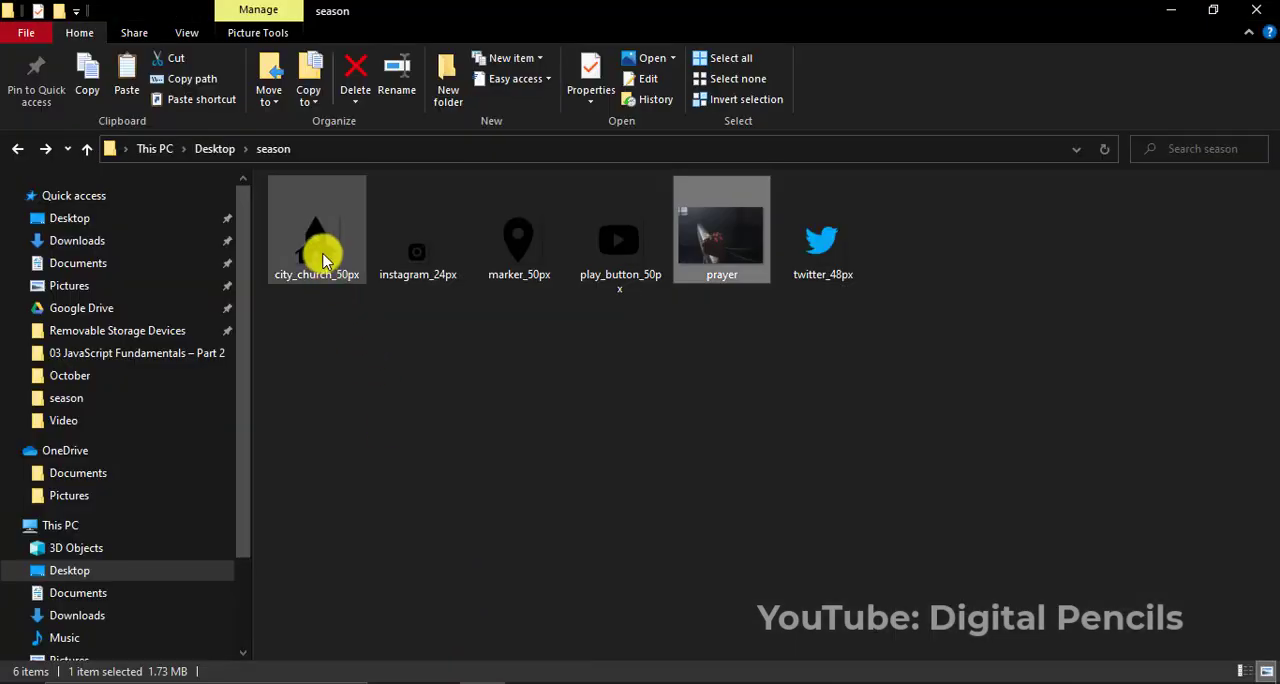
drag(321, 260, 310, 228)
key(Return)
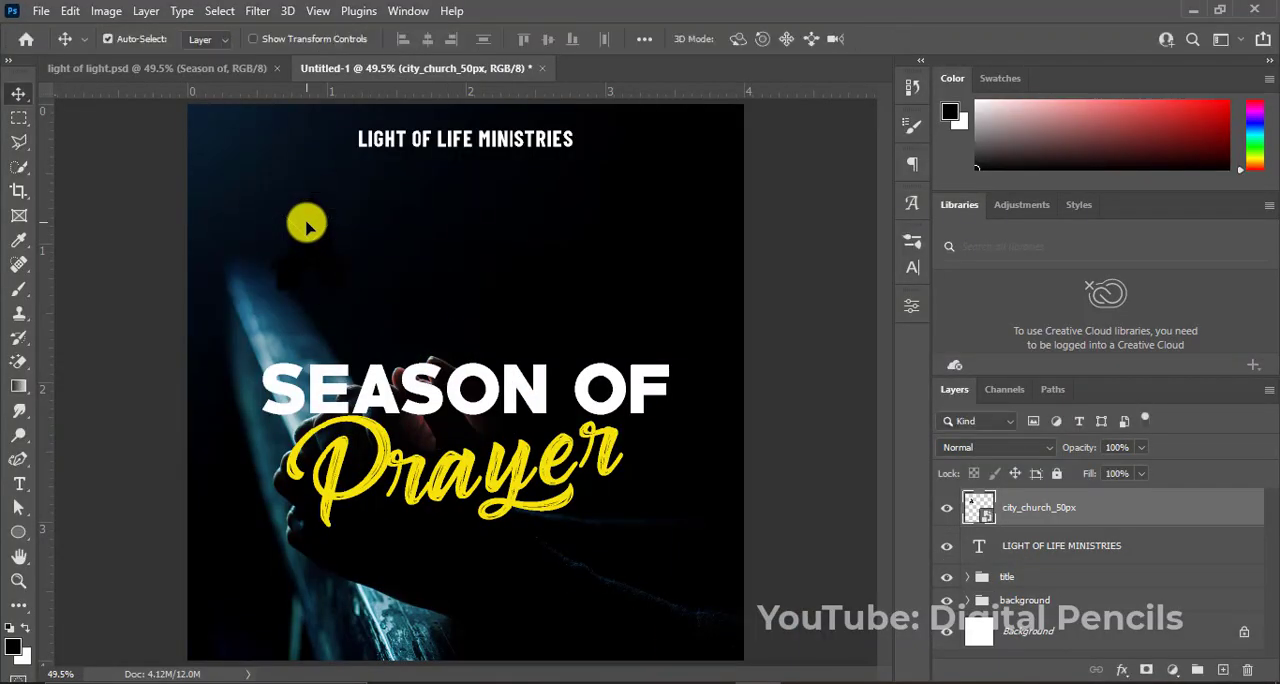
Apply a white (ffffff) Color Overlay at 100% opacity to the church icon layer.
right_click(1042, 508)
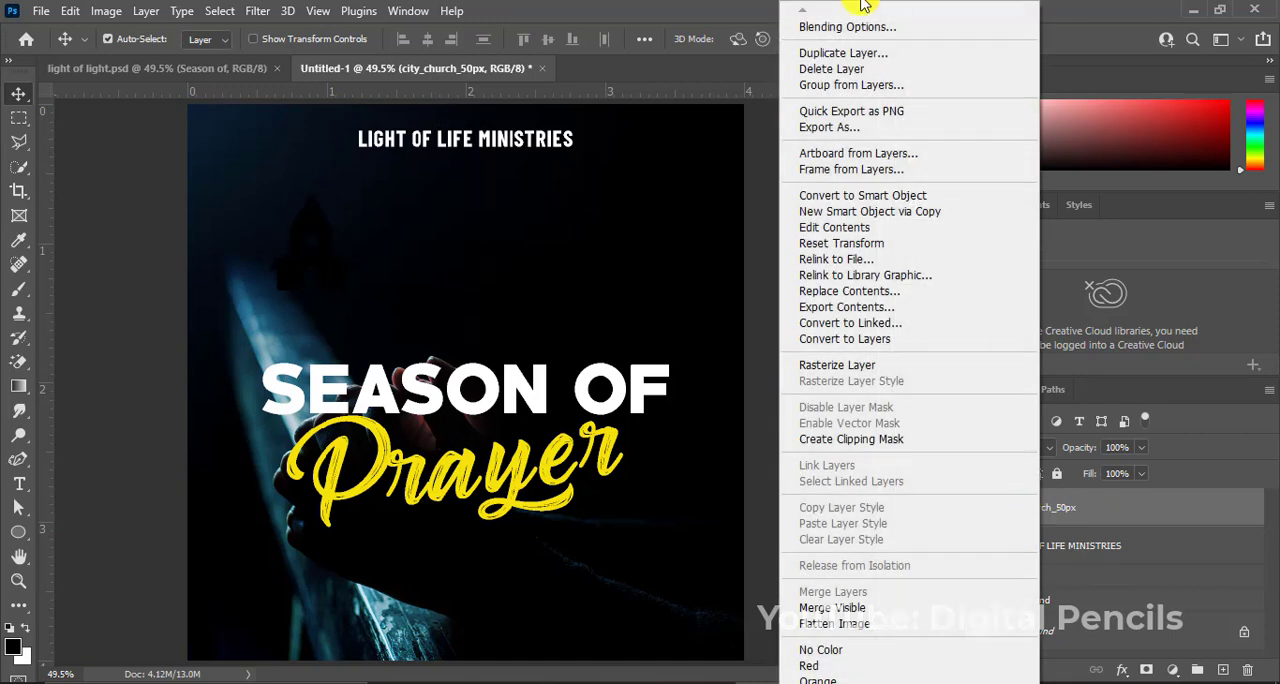
click(855, 27)
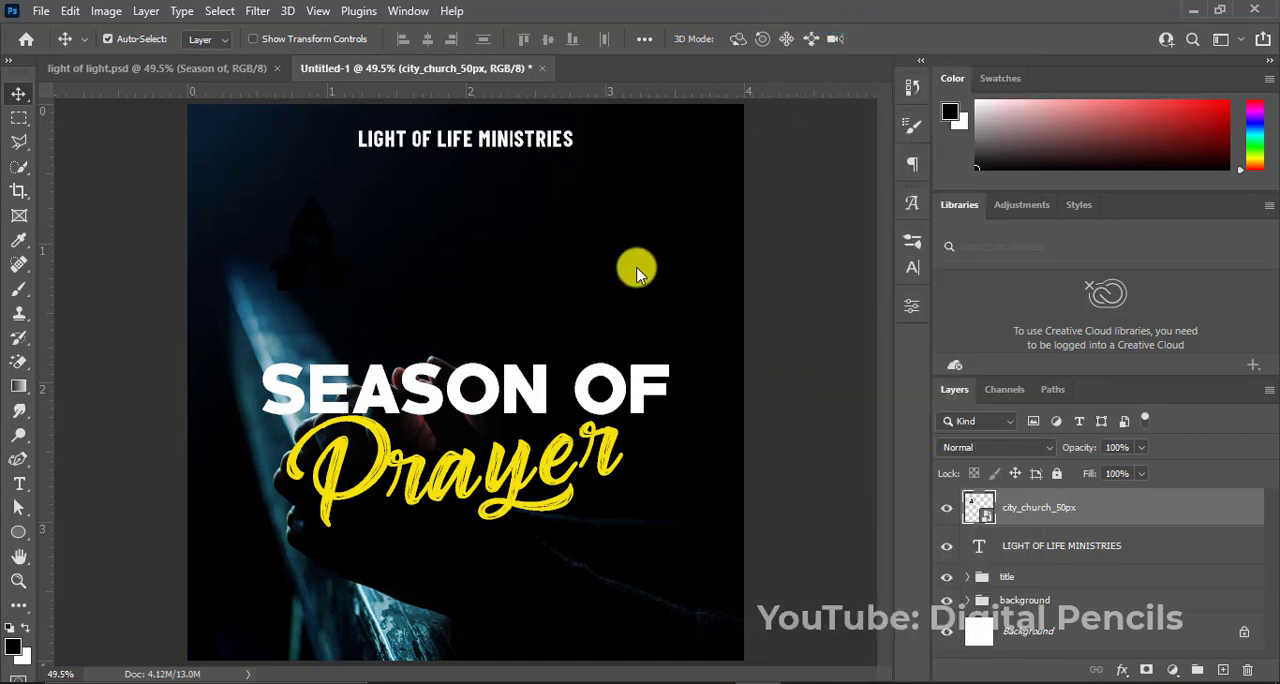
click(654, 334)
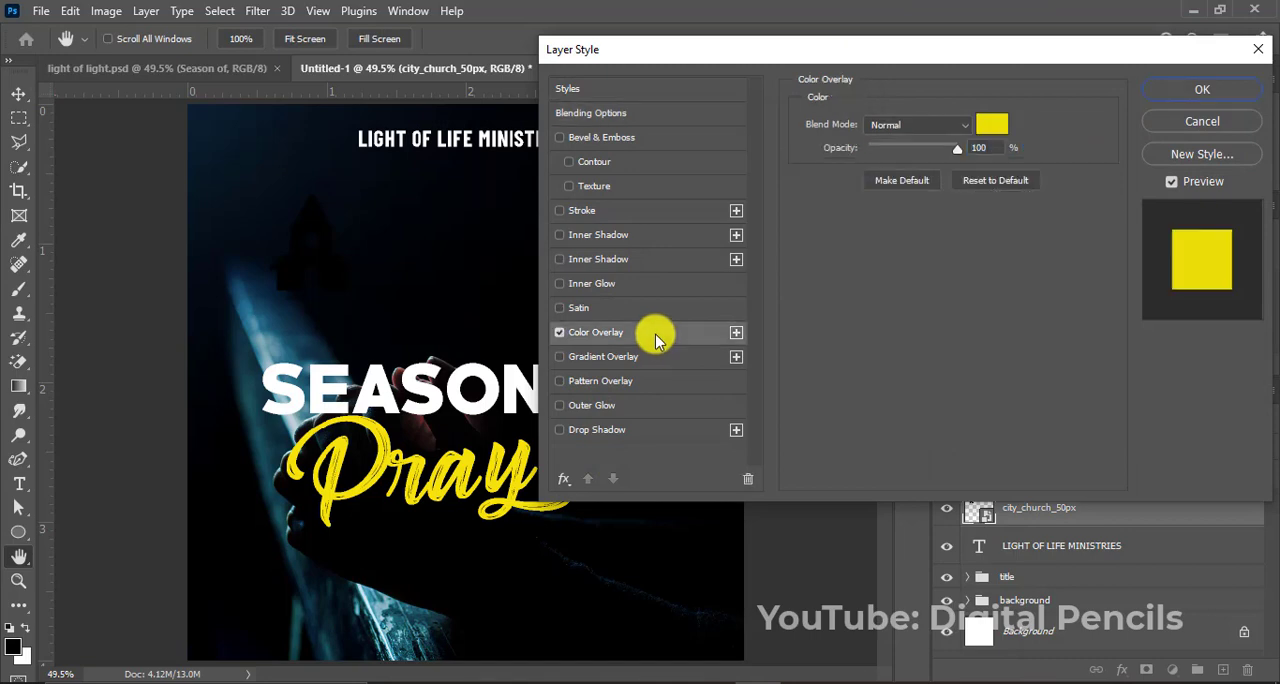
click(992, 124)
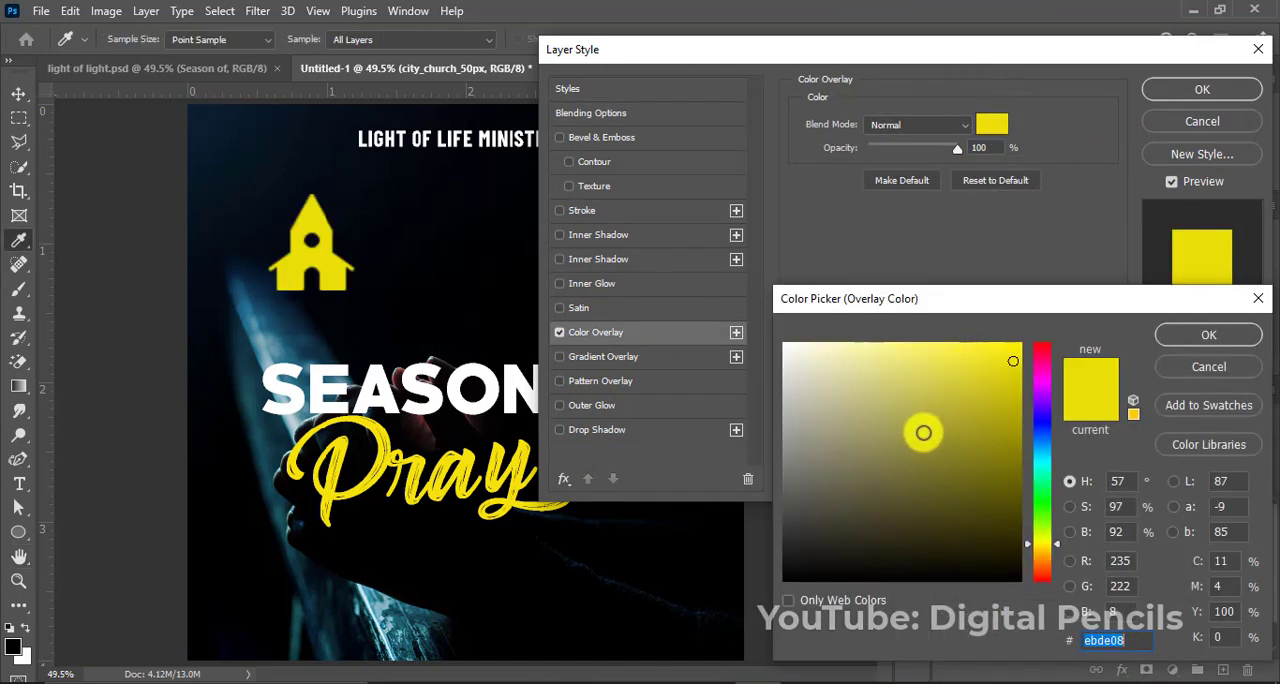
drag(923, 429, 630, 300)
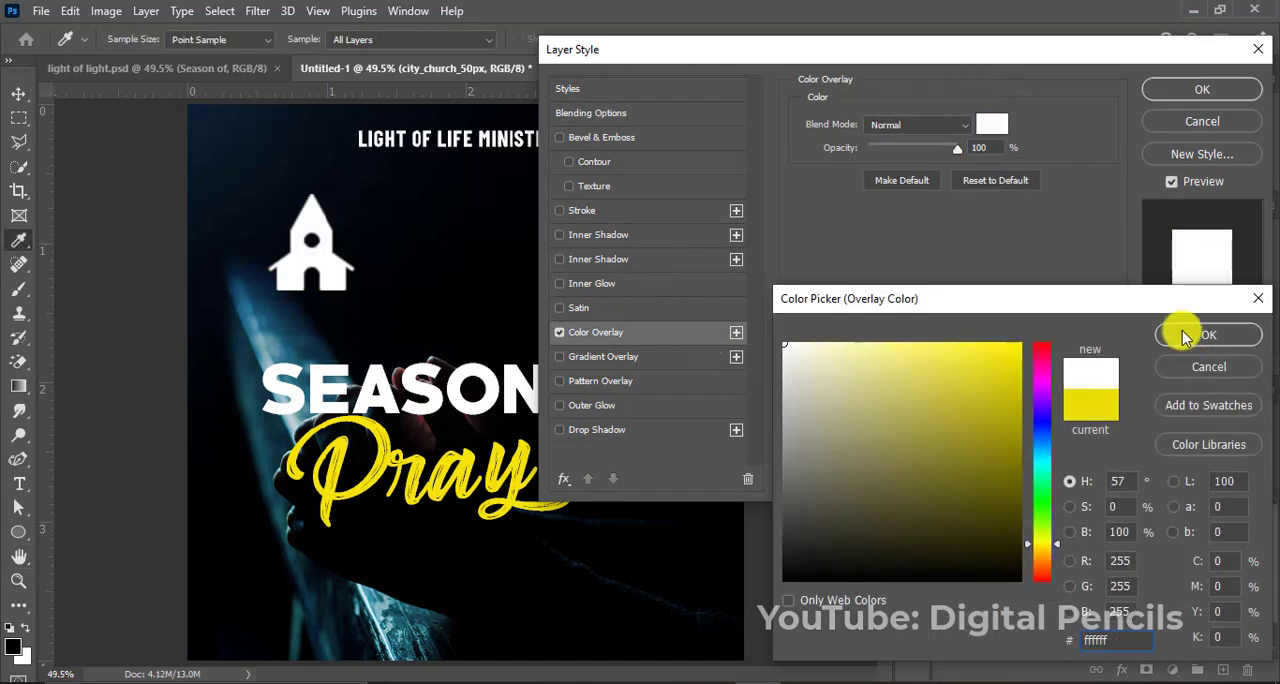
click(1180, 334)
click(1168, 90)
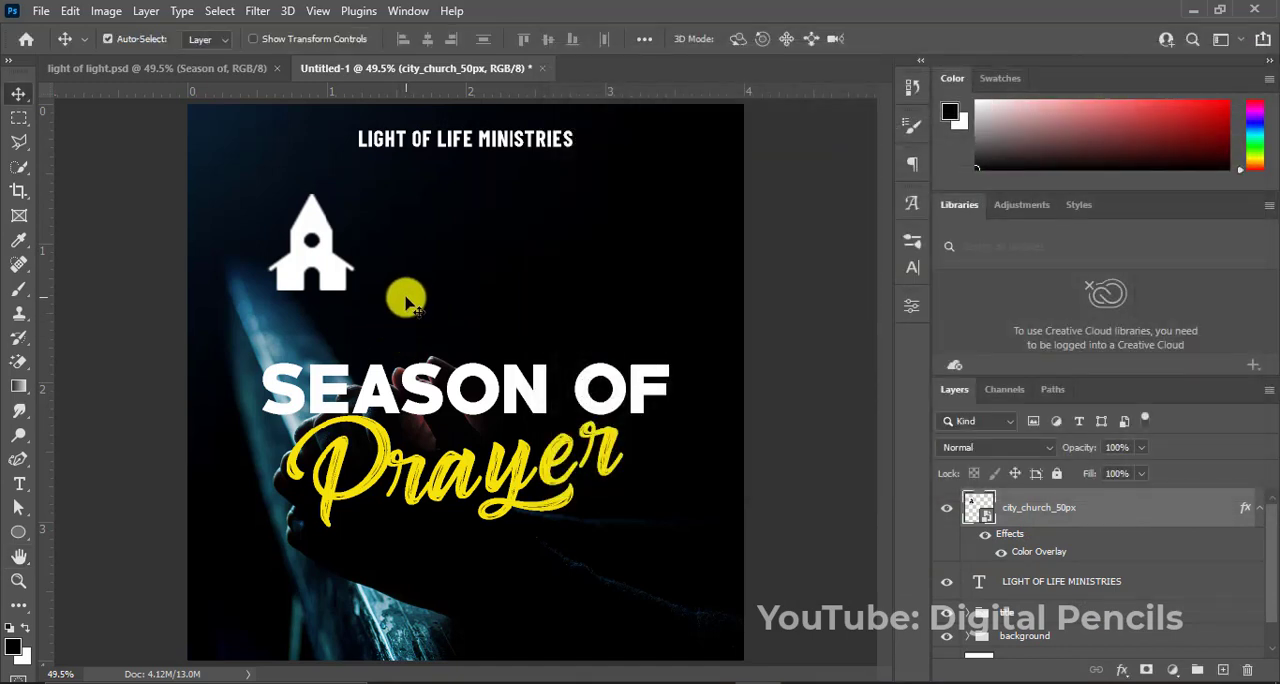
Scale down the church icon and position it just left of the "LIGHT OF LIFE MINISTRIES" heading.
key(ctrl+t)
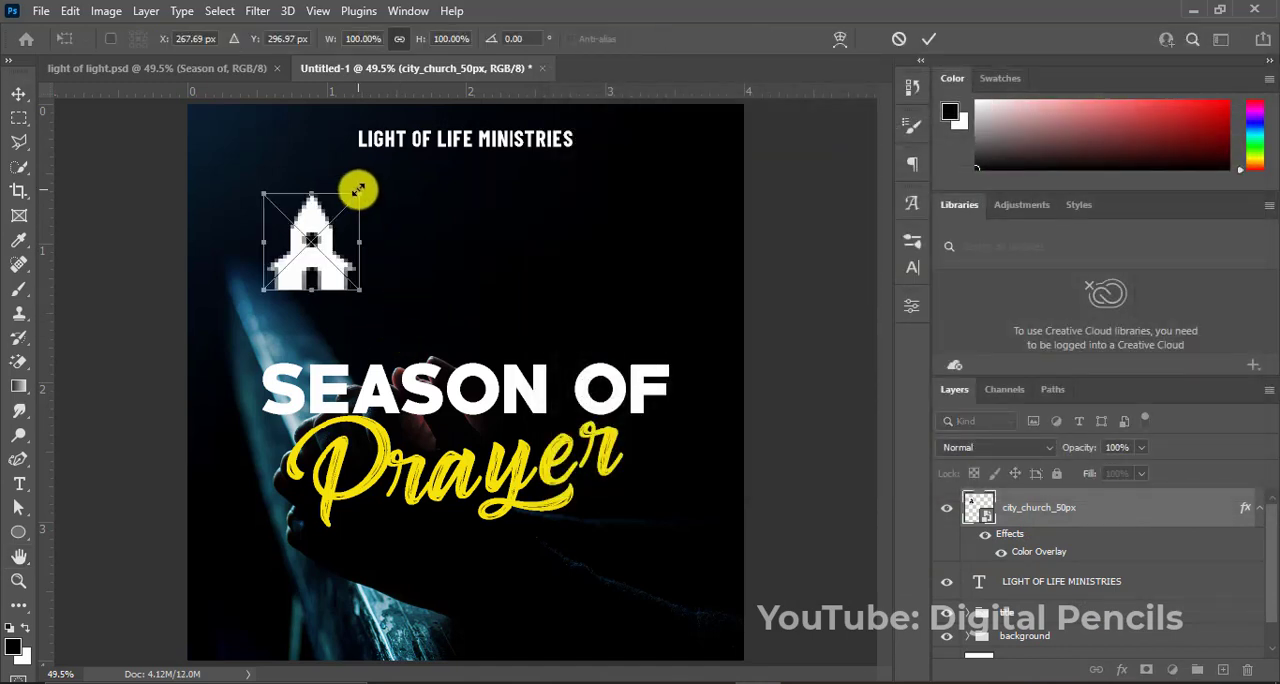
drag(358, 189, 340, 148)
key(Return)
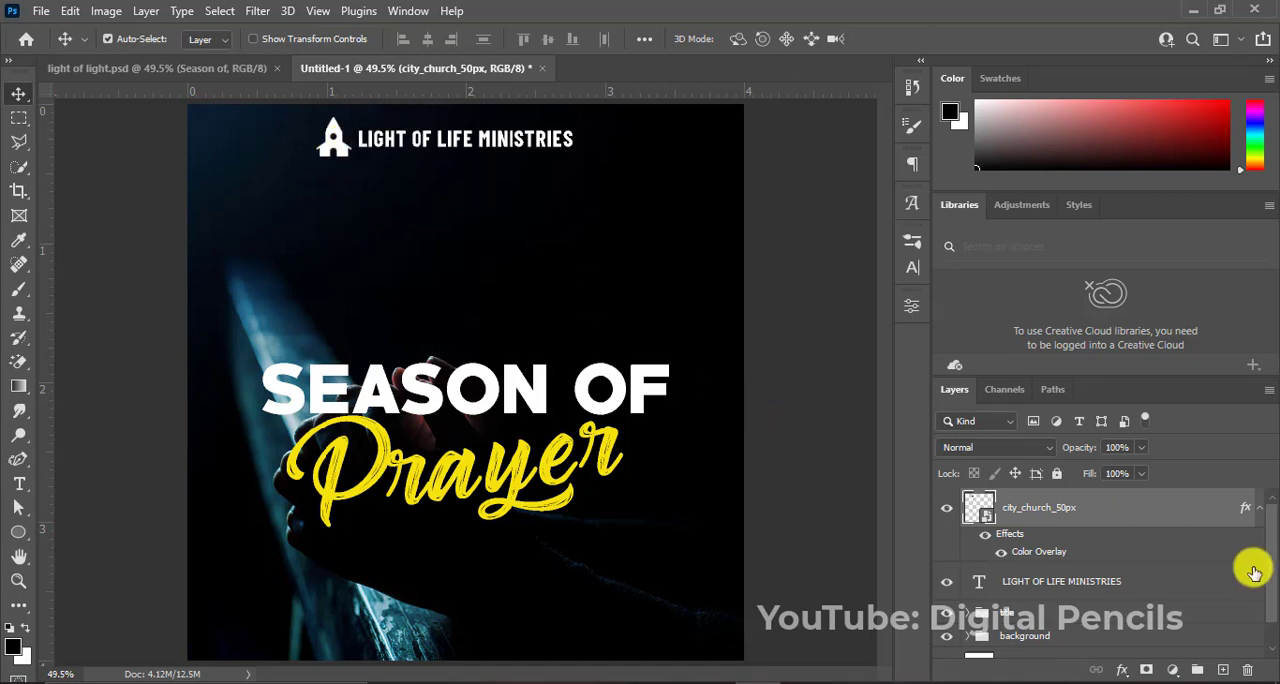
Align the vertical centres of the church icon and the heading text, and collapse the icon layer's effects list.
ctrl+click(1104, 587)
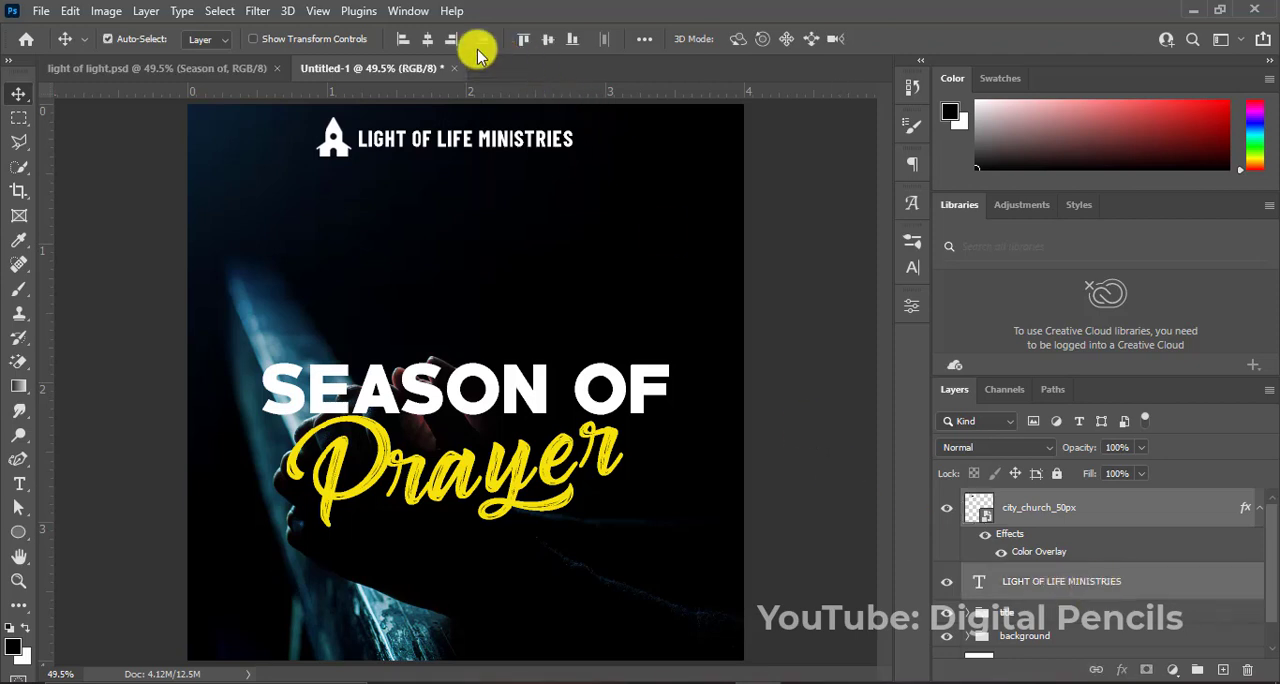
click(429, 40)
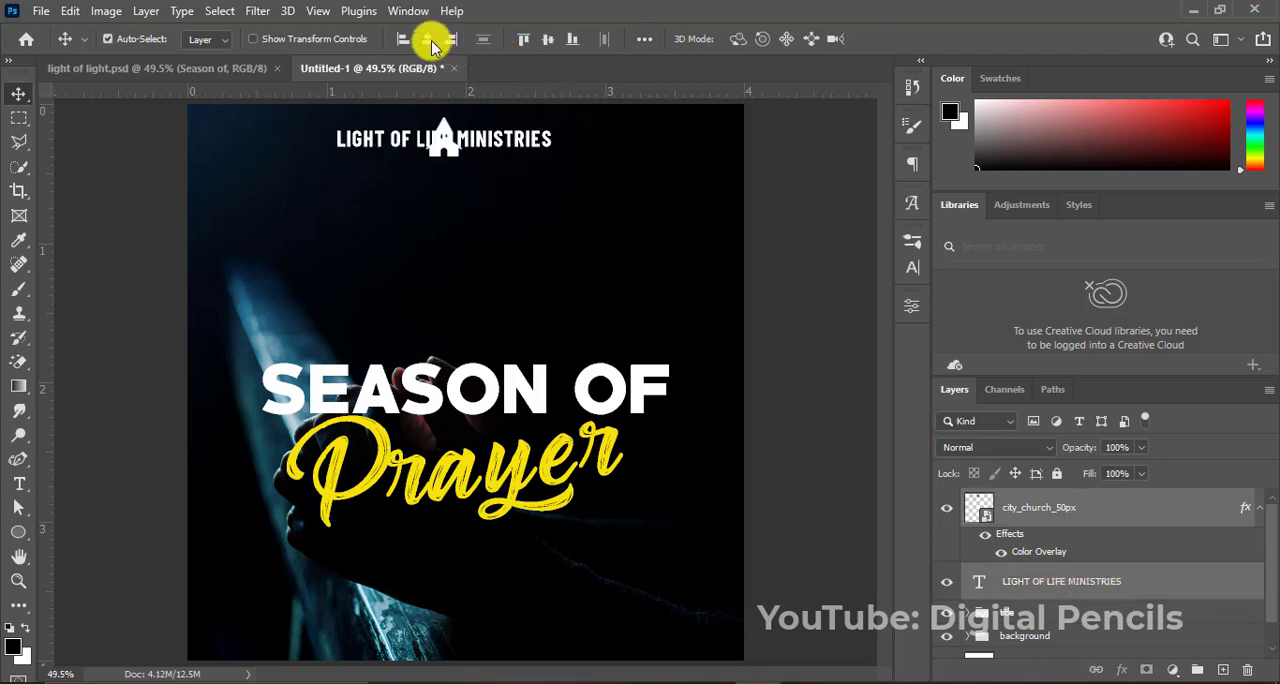
key(ctrl+z)
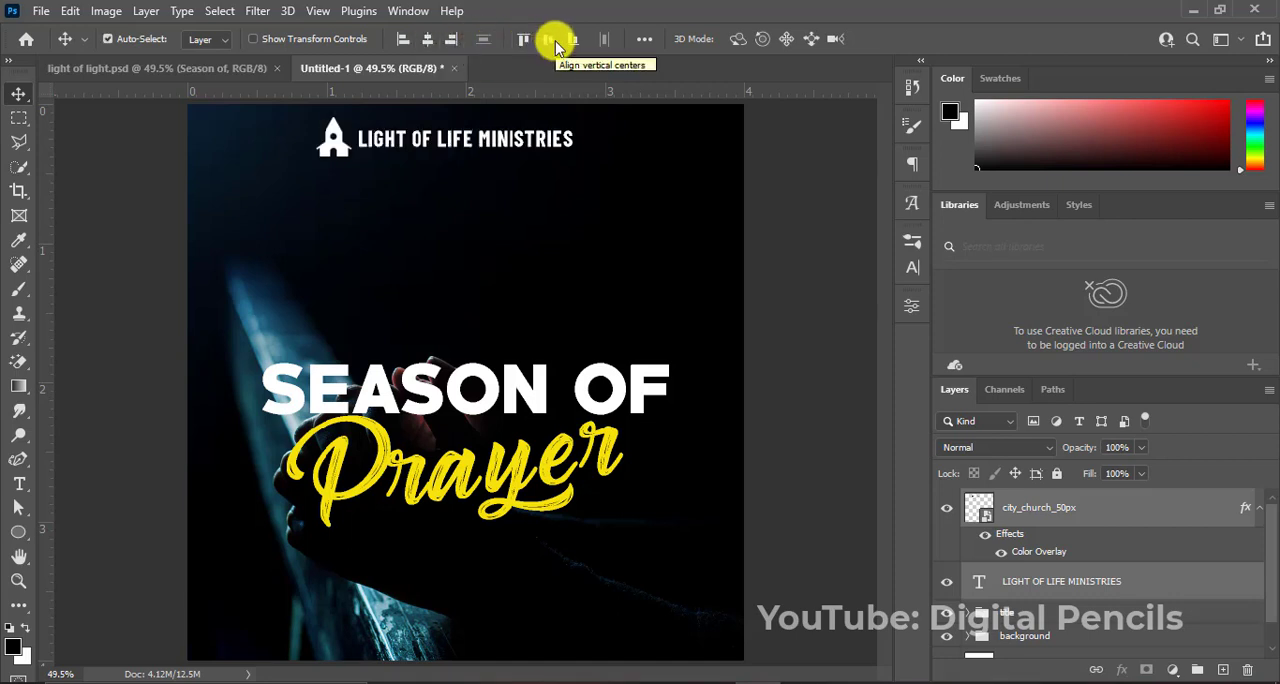
click(552, 40)
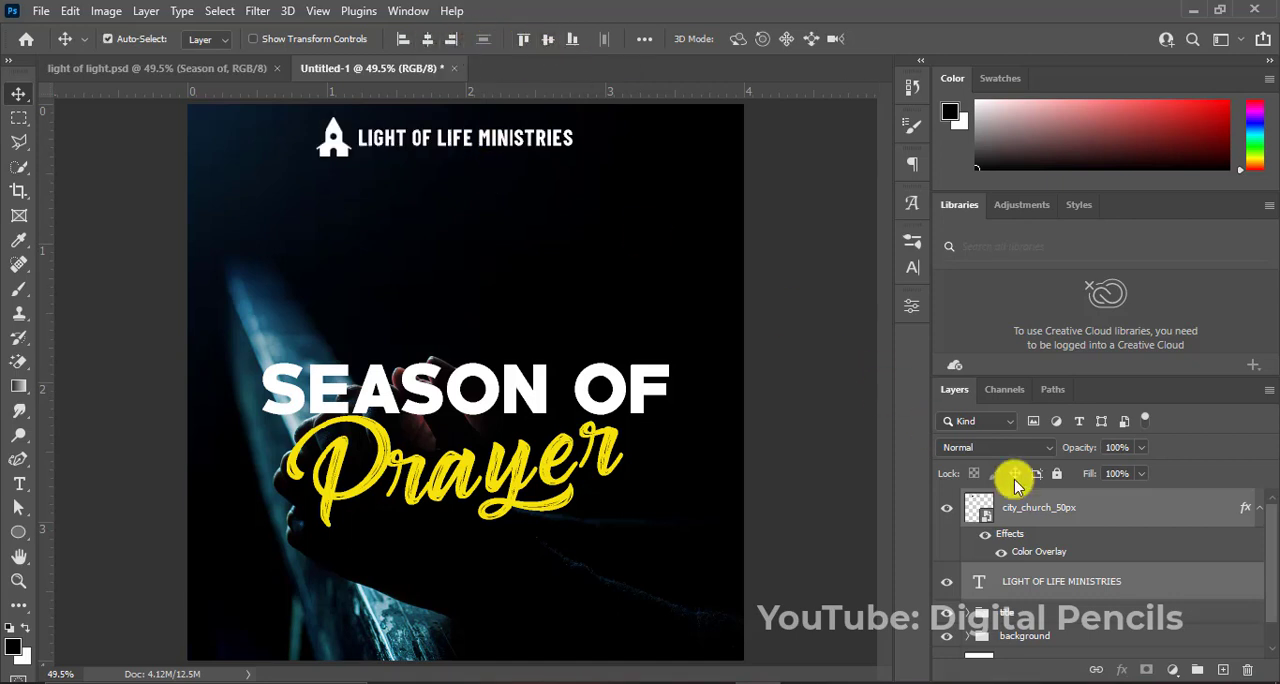
click(1257, 512)
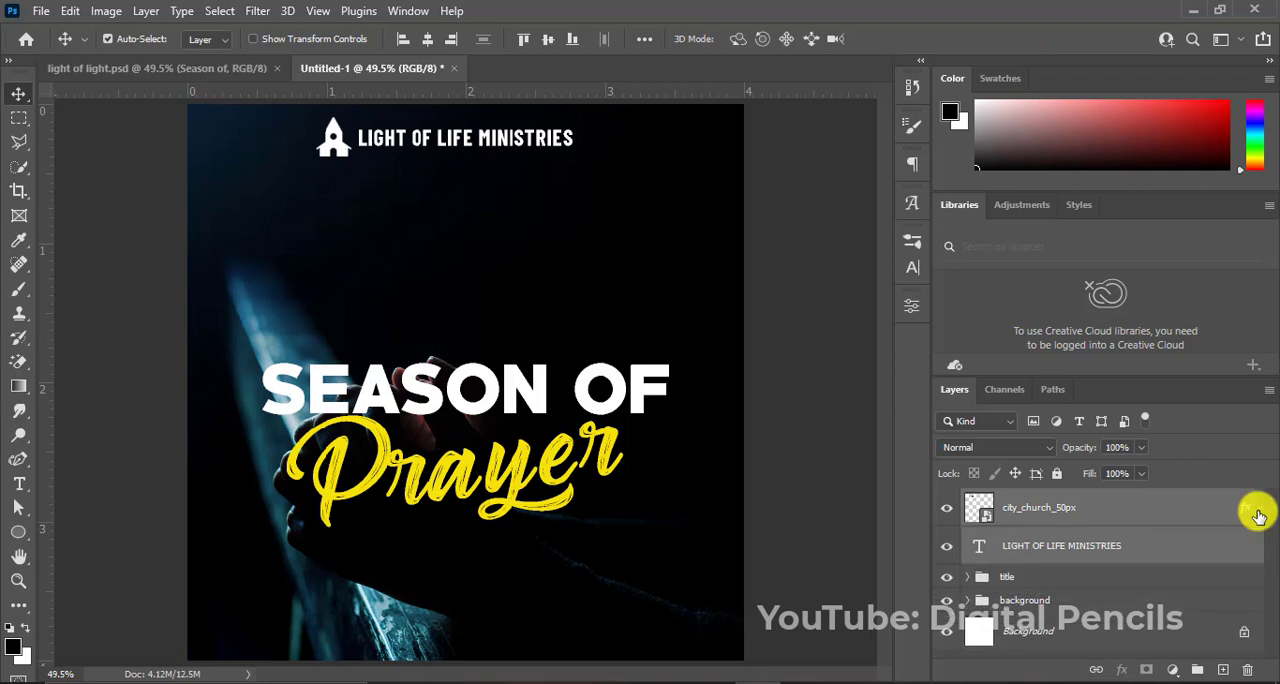
Add the white text "PRESENTS" in Barlow Condensed Bold, 8.59 pt, between the heading and the title, centred horizontally on the canvas.
key(t)
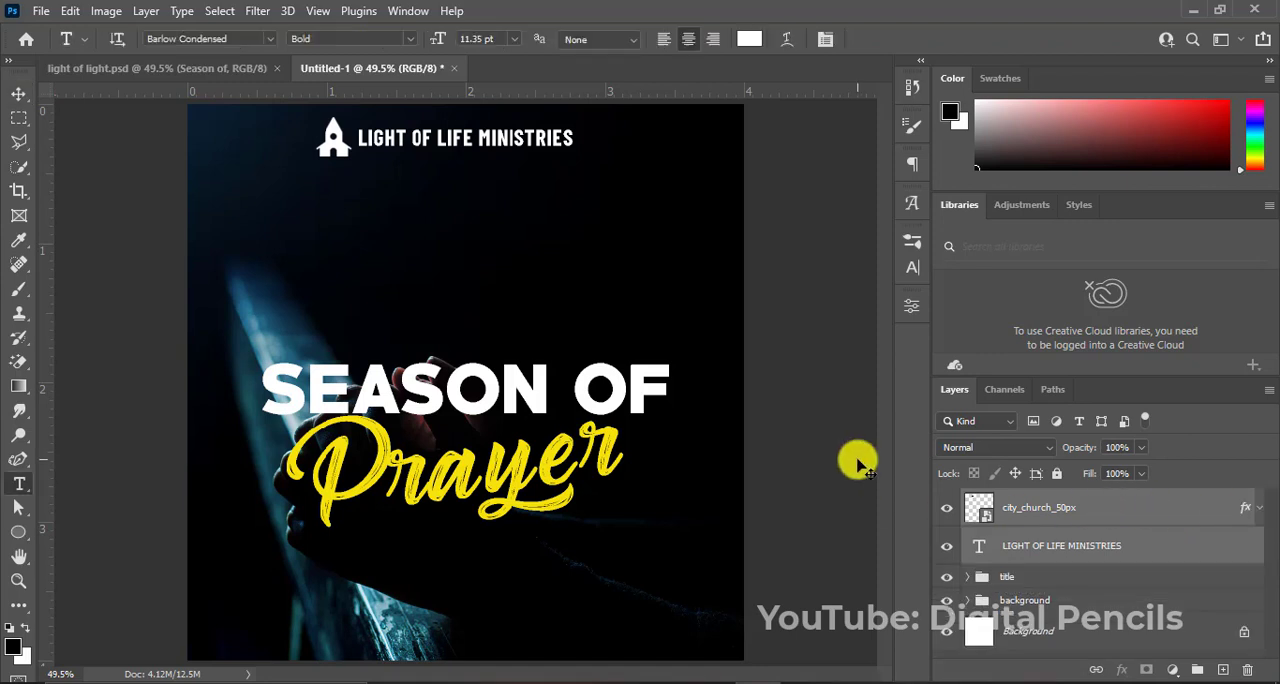
click(1061, 511)
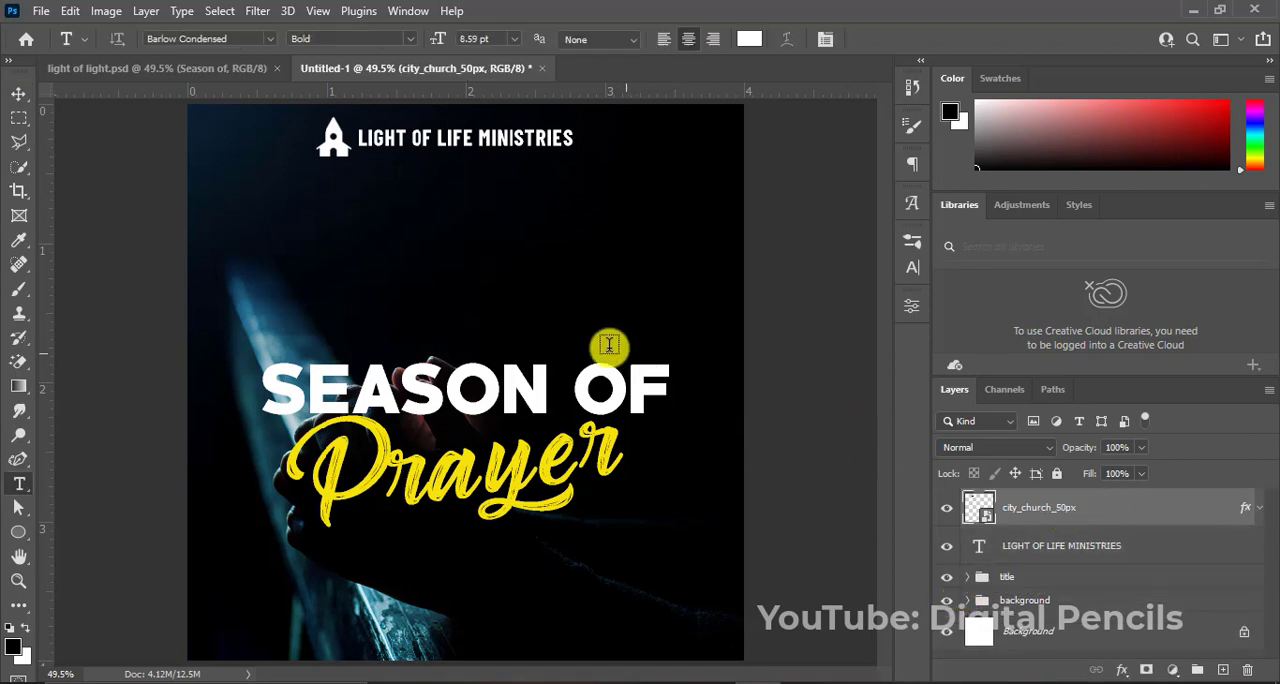
click(401, 238)
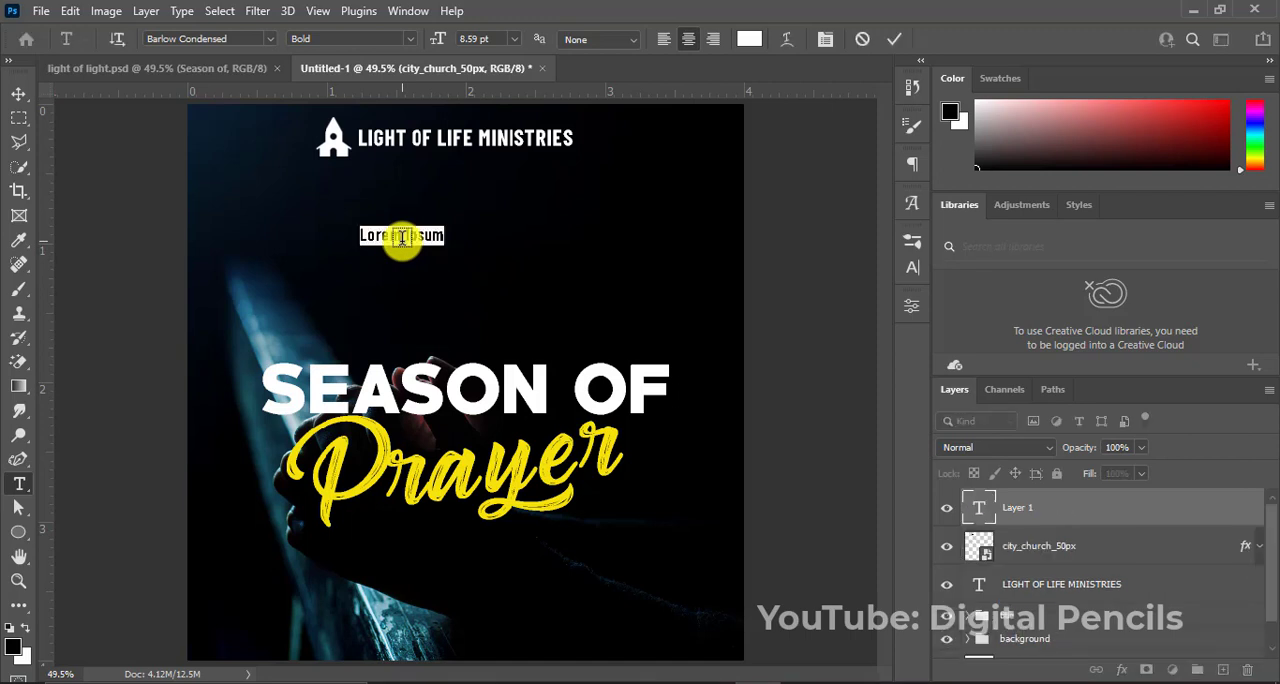
key(BackSpace)
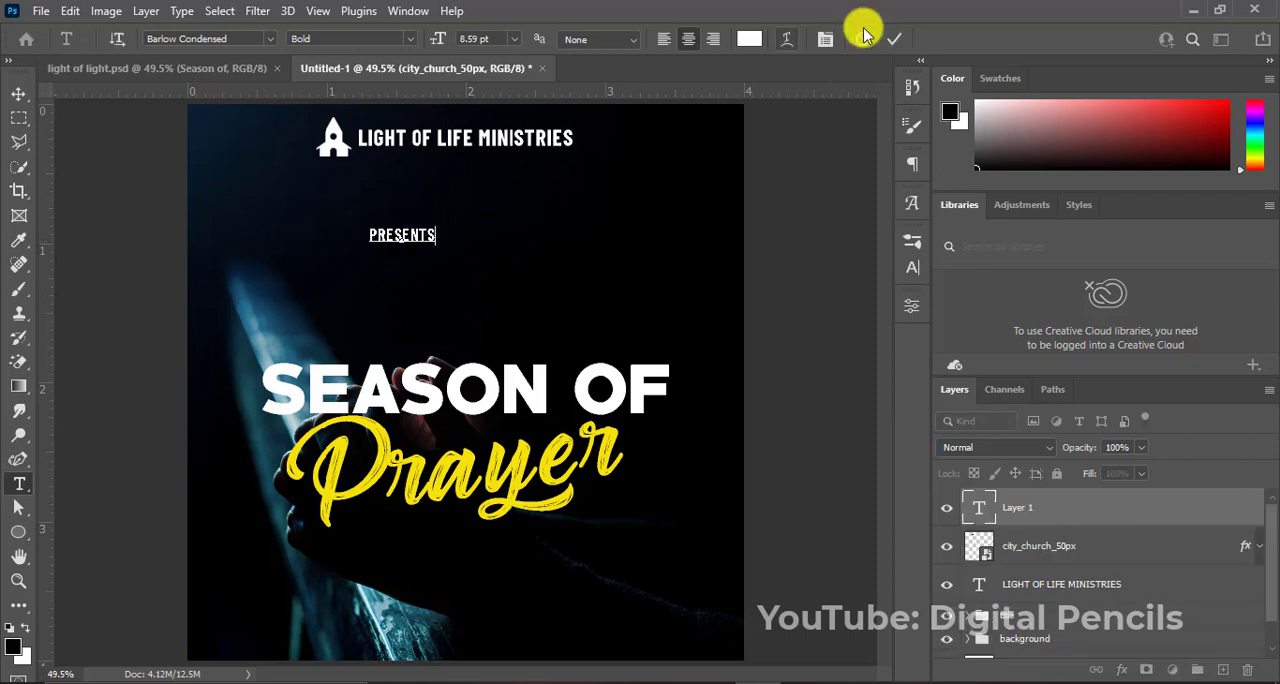
click(894, 39)
key(v)
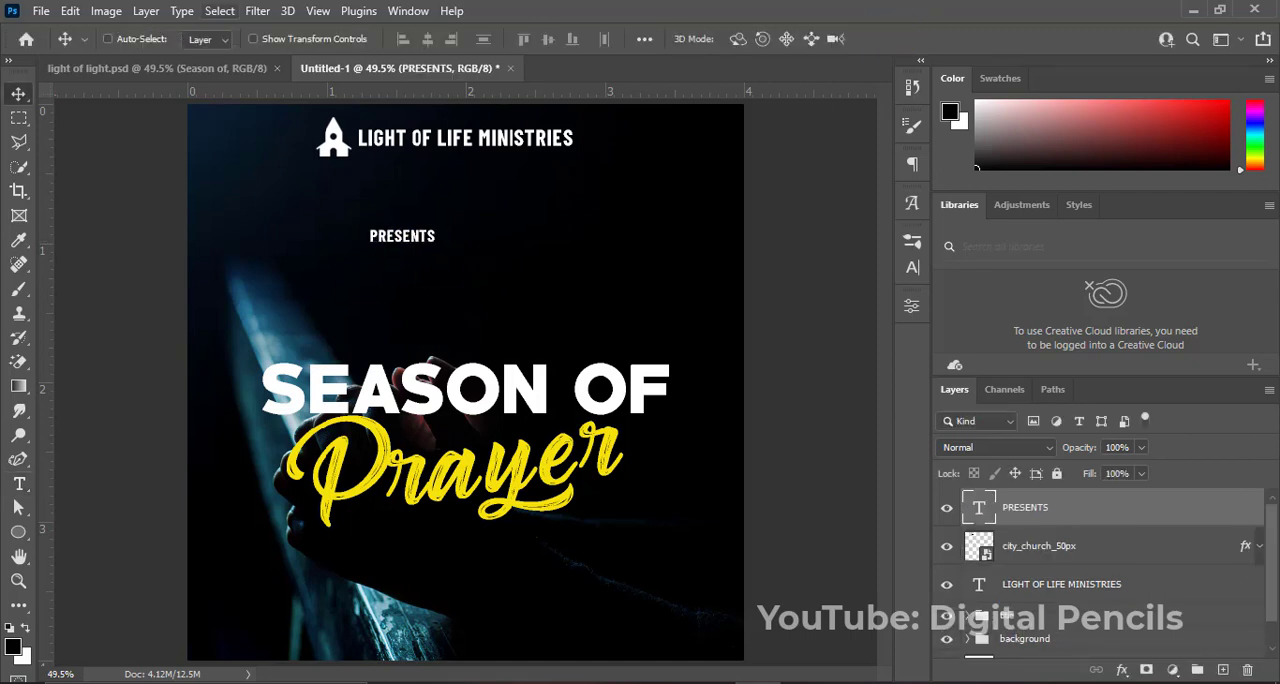
key(ctrl+a)
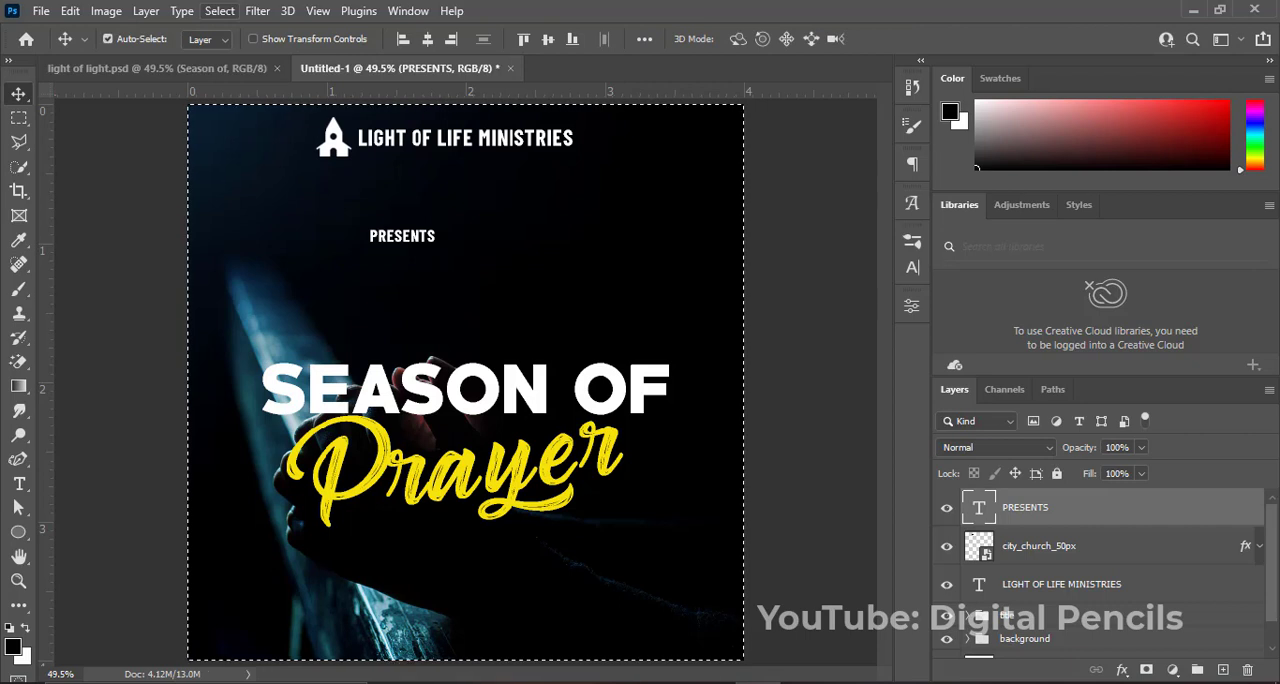
click(427, 39)
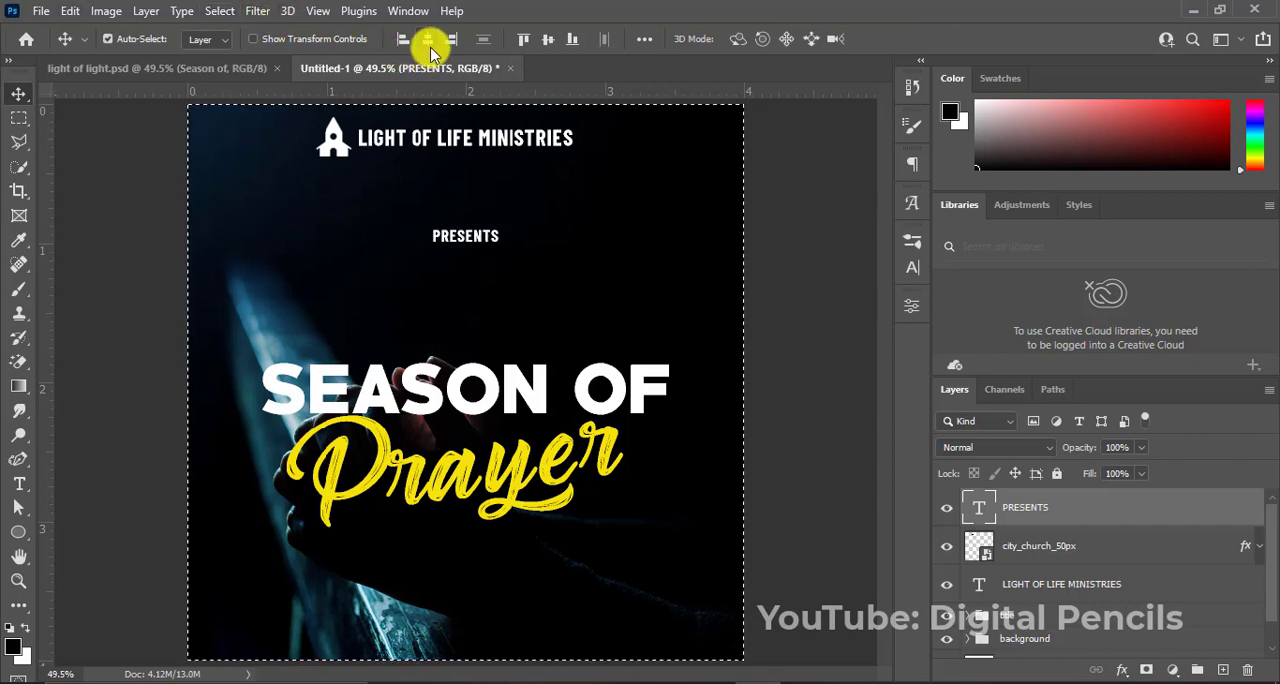
Set the character tracking of the "PRESENTS" text to 150 and clear the canvas selection.
click(911, 266)
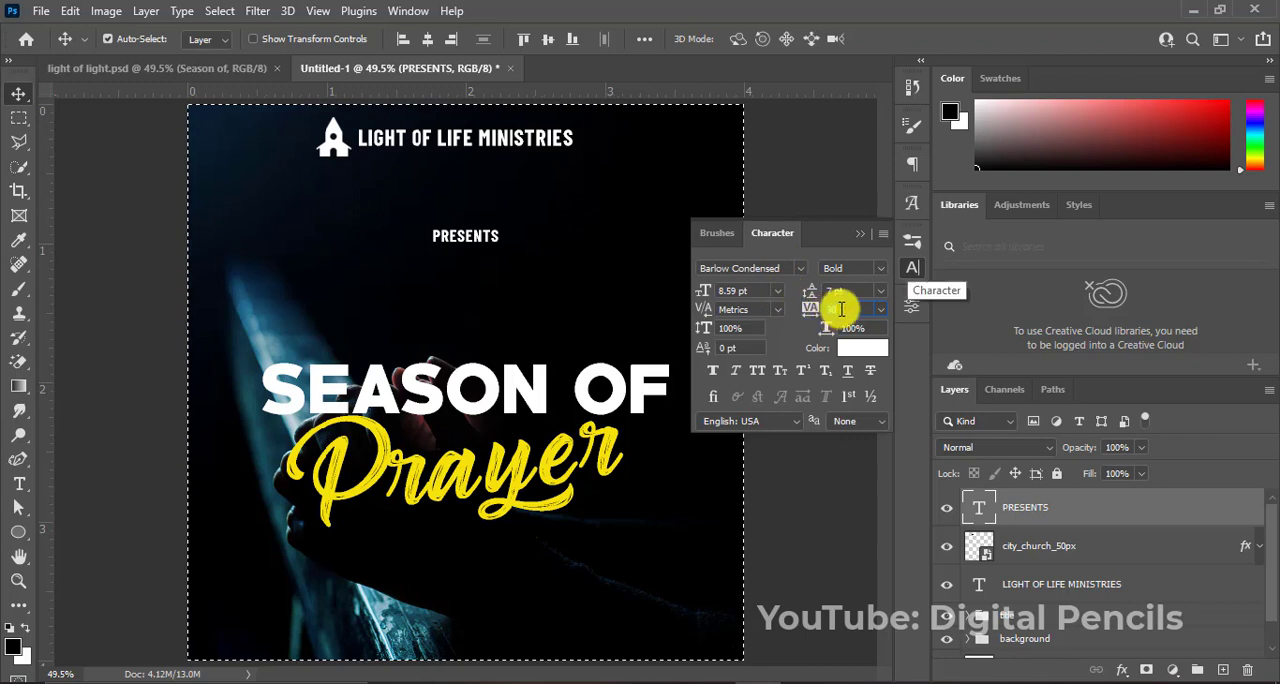
text(150)
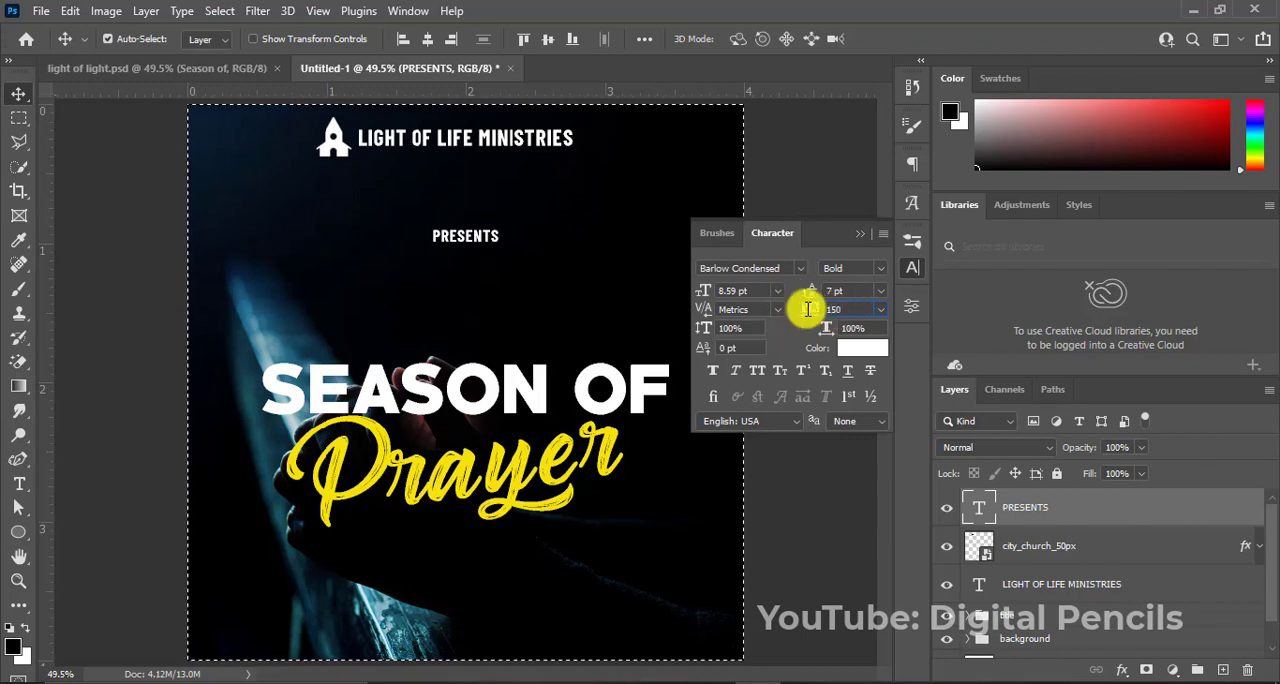
key(Return)
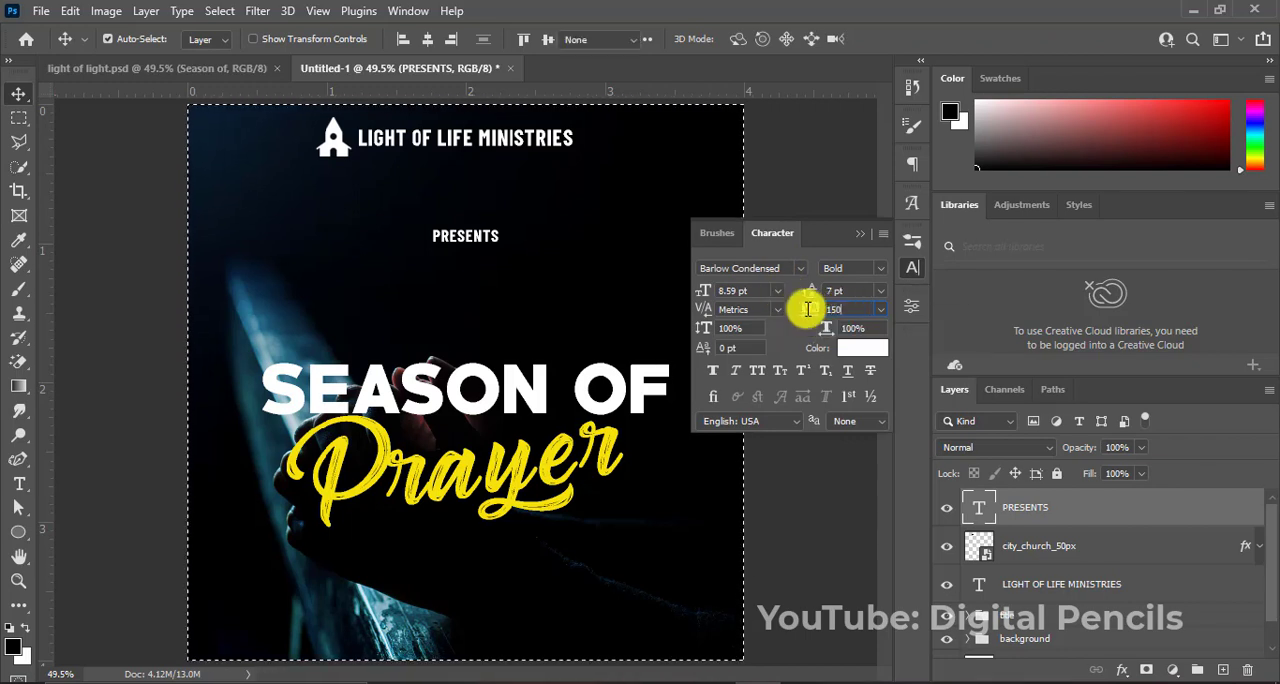
key(t)
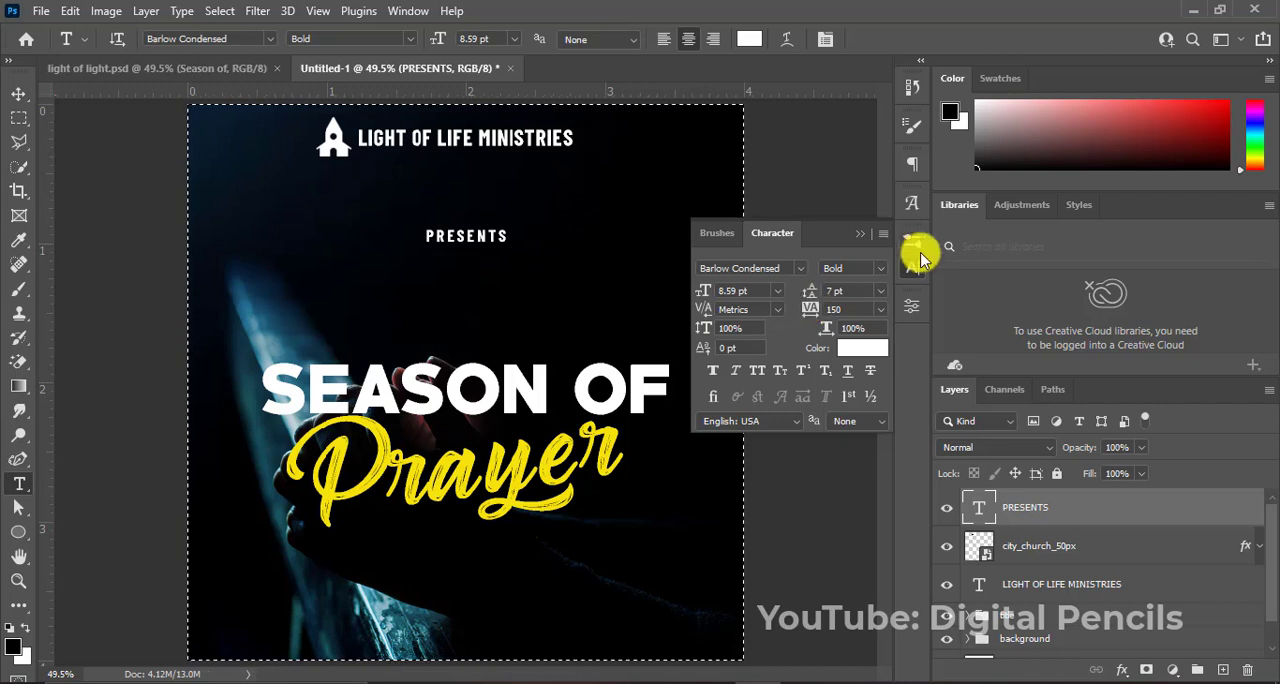
click(858, 234)
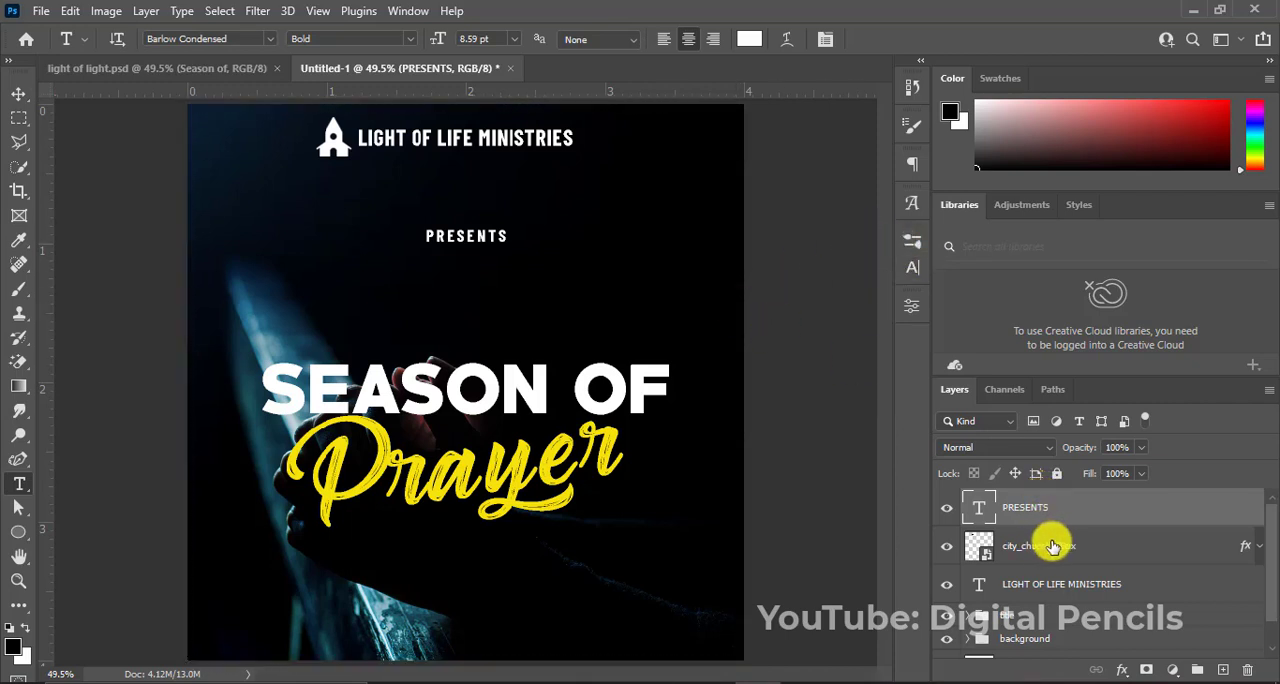
Move the church icon and the "LIGHT OF LIFE MINISTRIES" heading together slightly down from the flyer's upper edge.
click(1036, 546)
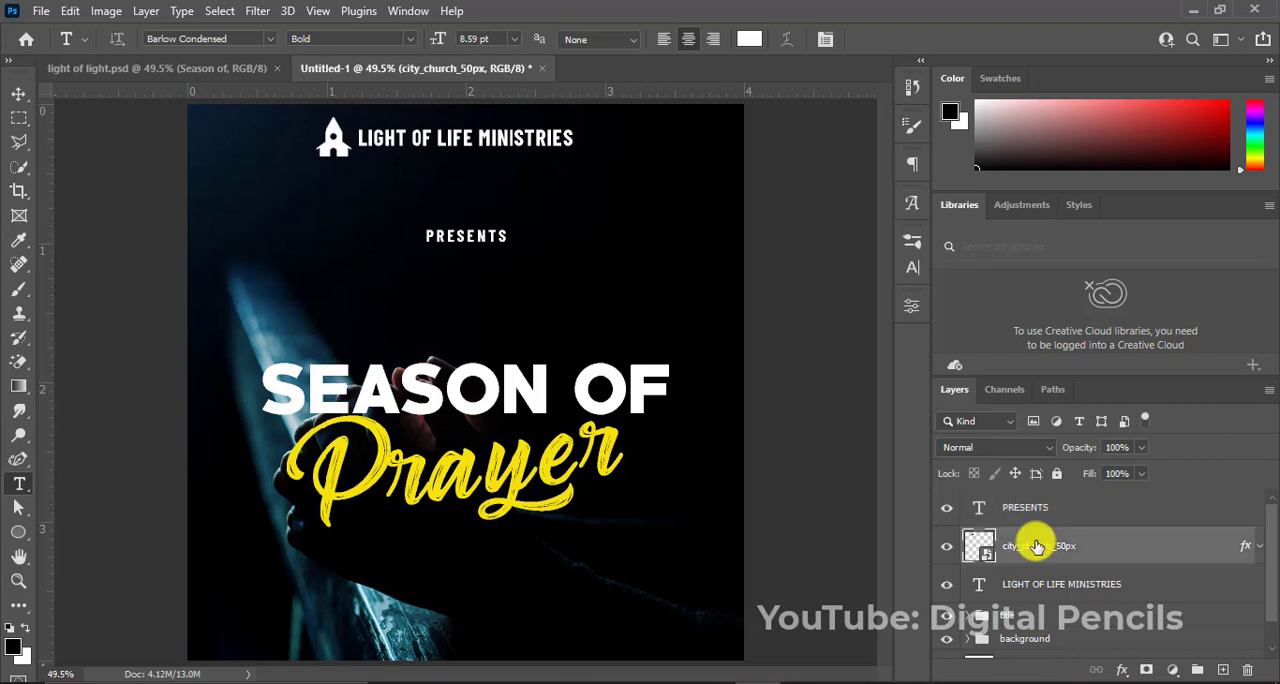
shift+click(1033, 590)
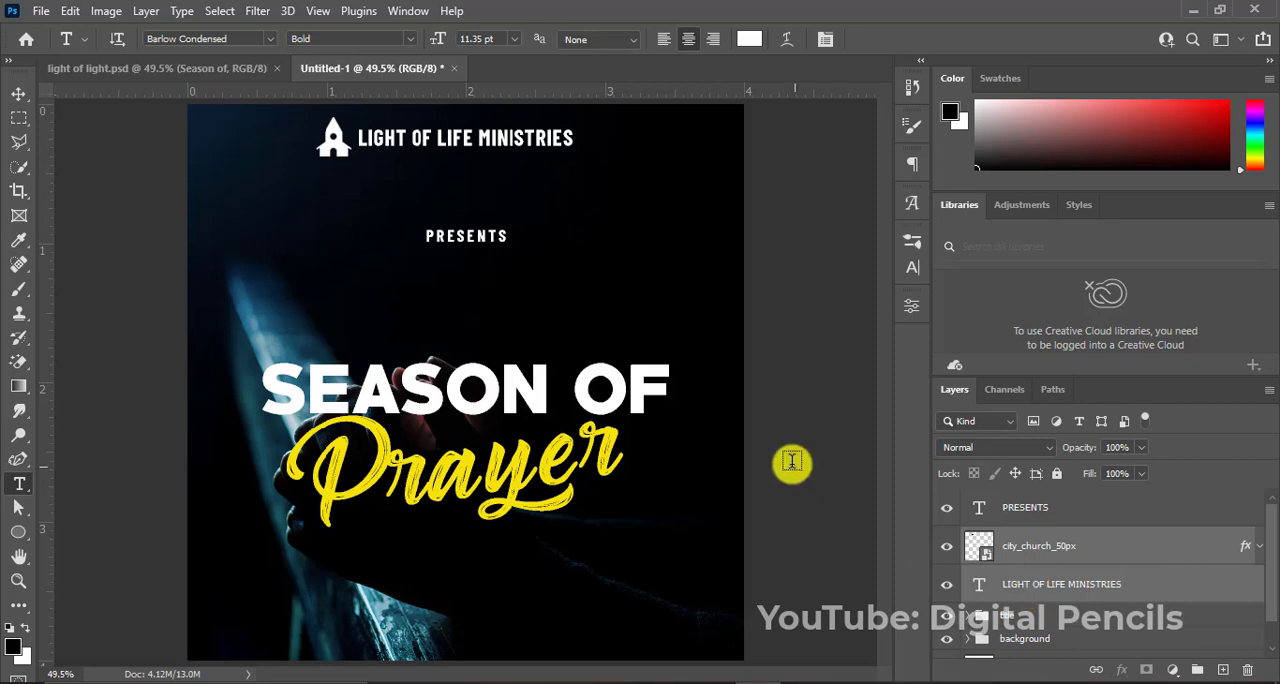
key(v)
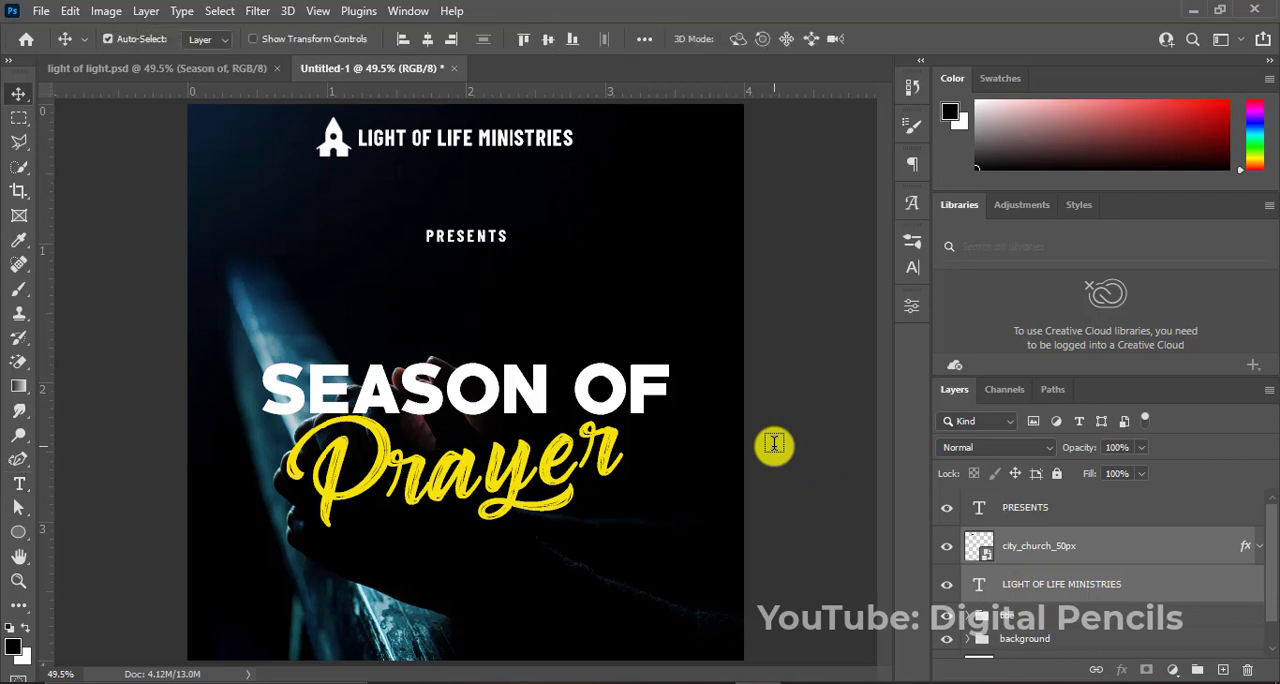
key(Down)
key(Down)
key(Down)
key(Down)
key(Down)
key(Down)
key(Down)
key(Down)
key(Down)
key(Down)
key(Down)
key(Down)
key(Down)
key(Down)
key(Down)
key(Down)
key(Down)
key(Down)
key(Down)
key(Down)
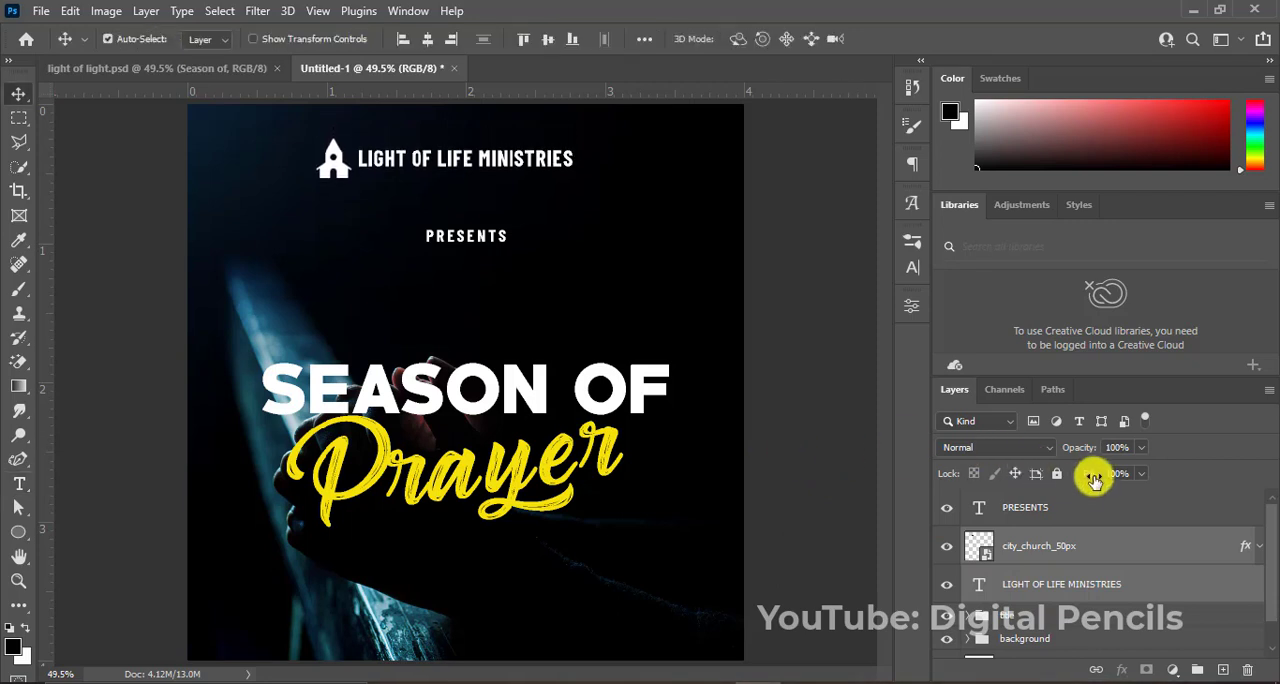
Nudge the "PRESENTS" text slightly up towards the heading.
click(1033, 511)
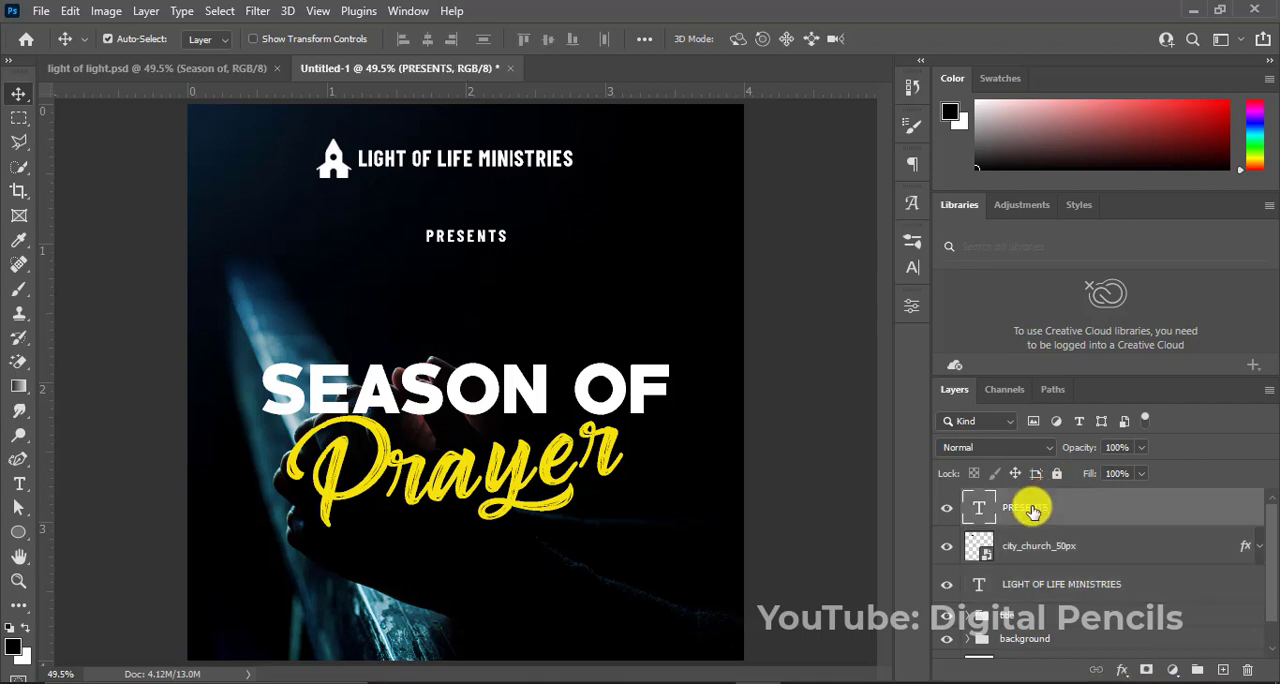
key(Up)
key(Up)
key(Up)
key(Up)
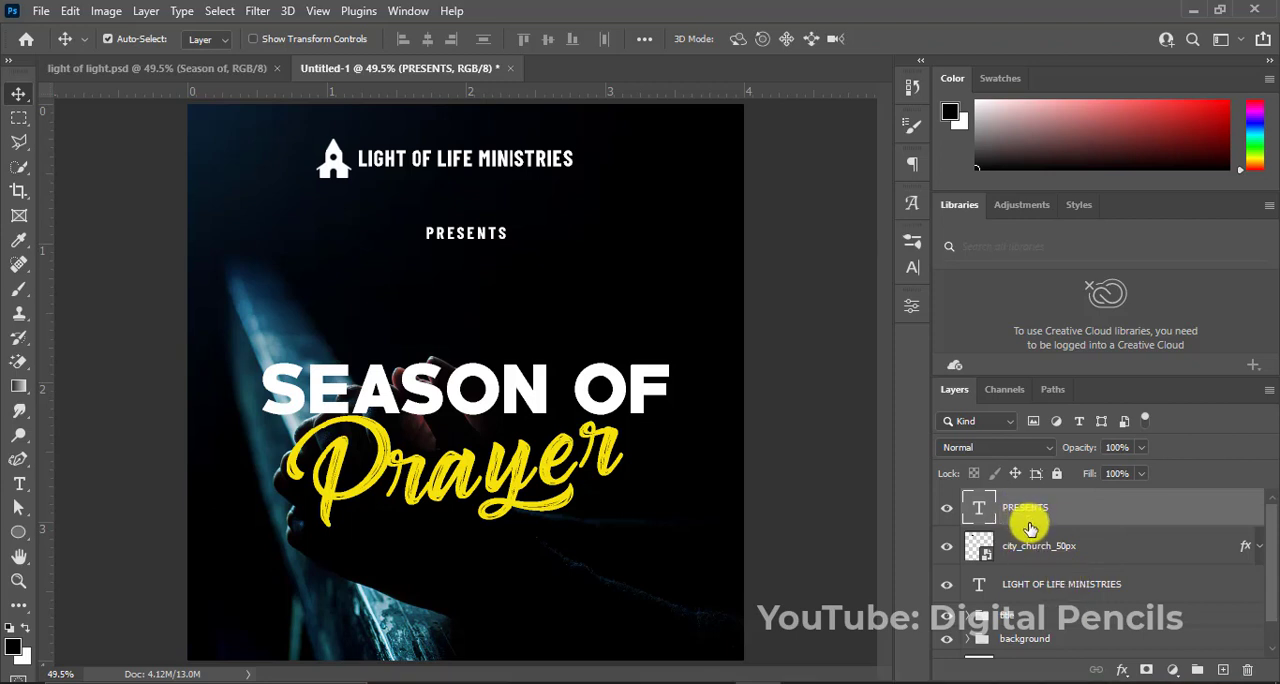
Group the "PRESENTS", church icon and heading layers and name the group "logo".
shift+click(1018, 592)
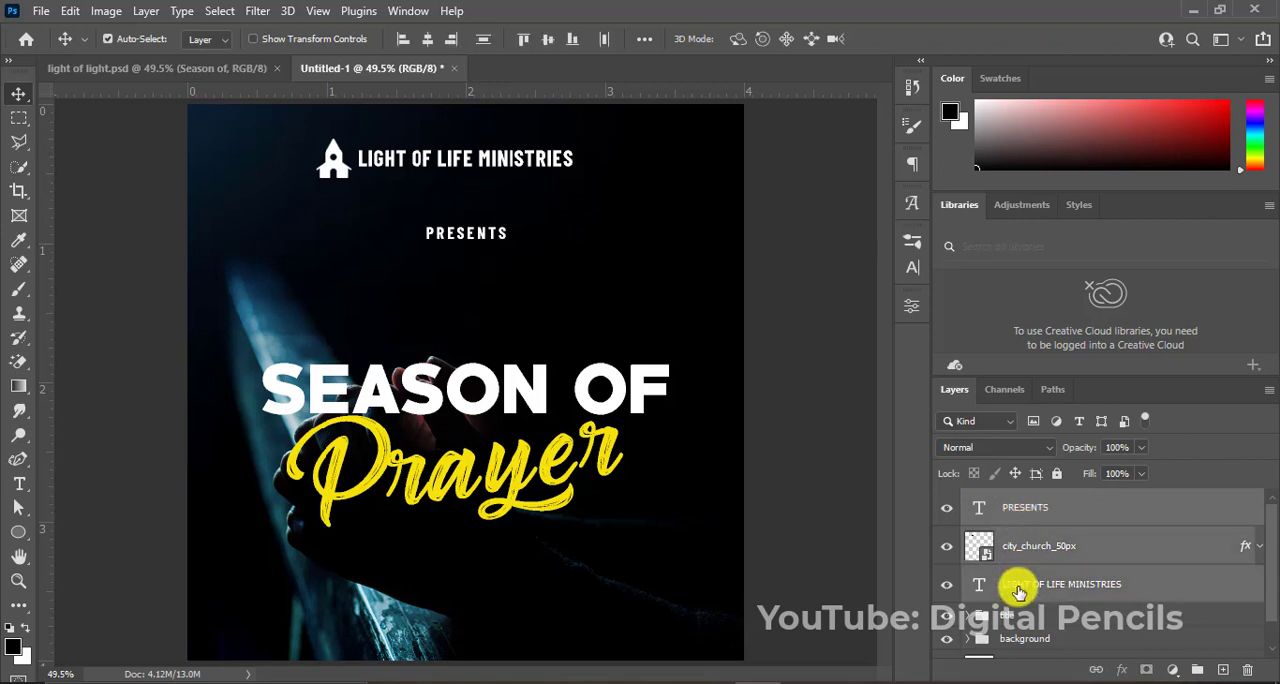
key(ctrl+g)
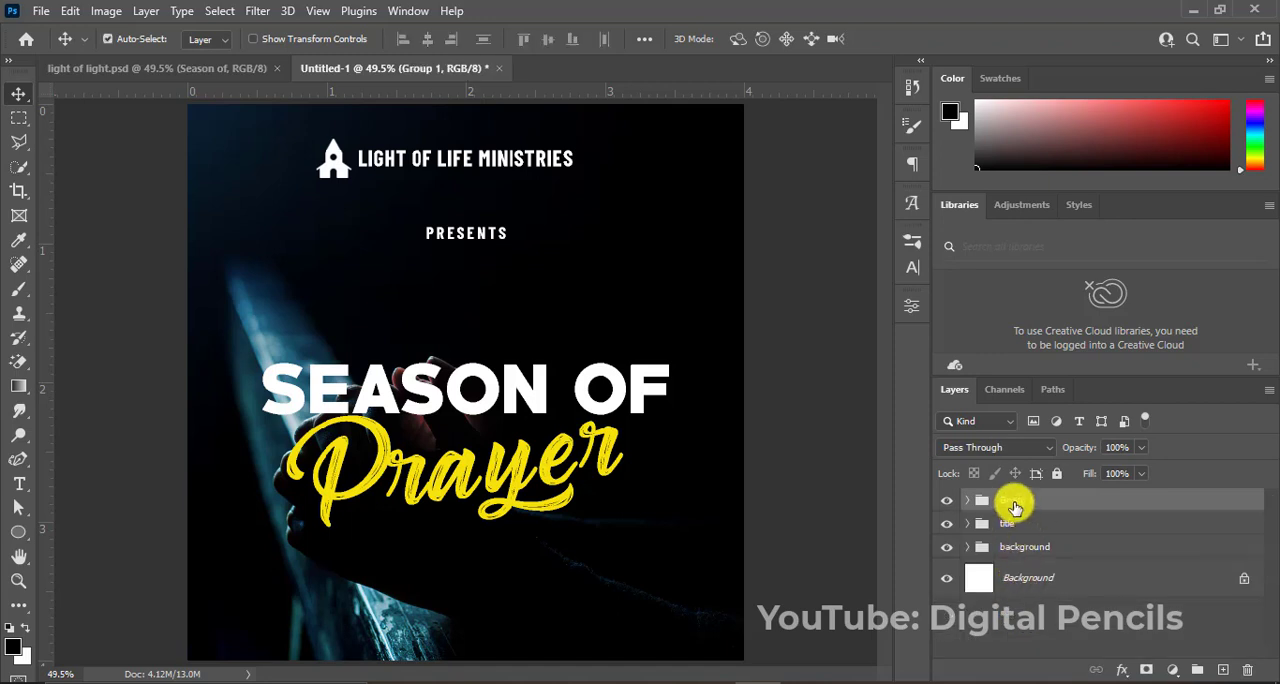
double_click(1015, 501)
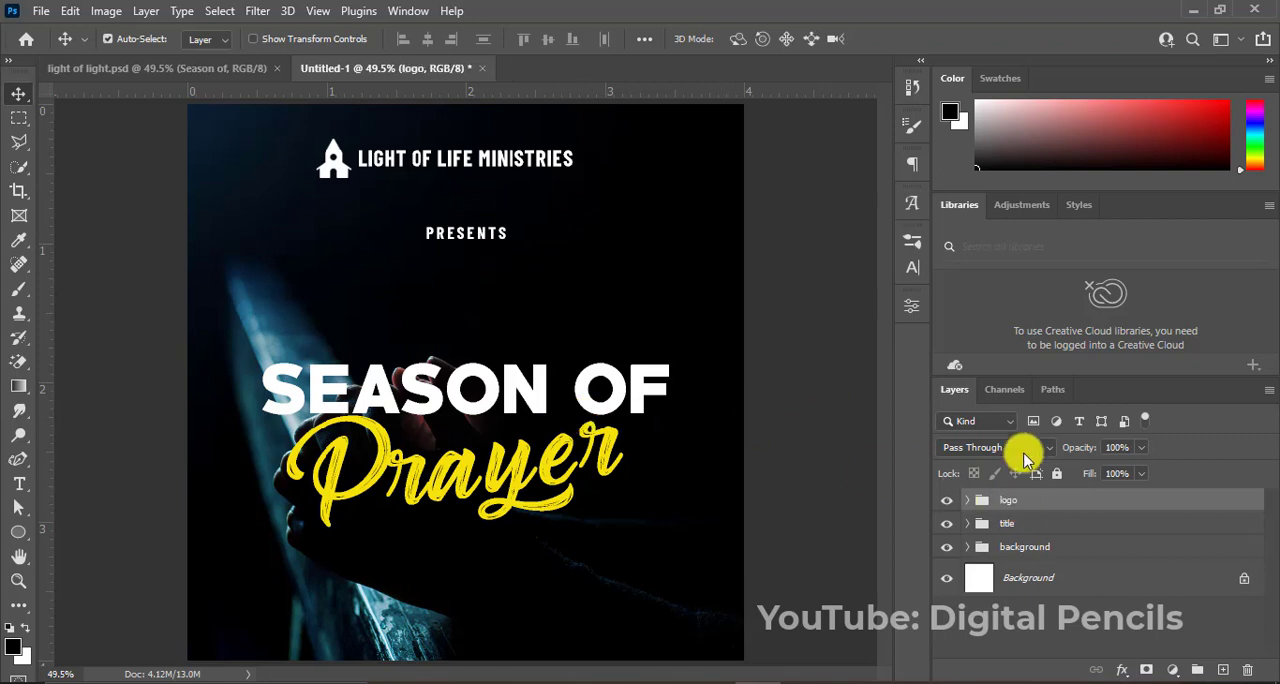
Move the title group up closer to the "PRESENTS" text, fine-tuning its height with small downward nudges.
click(1013, 532)
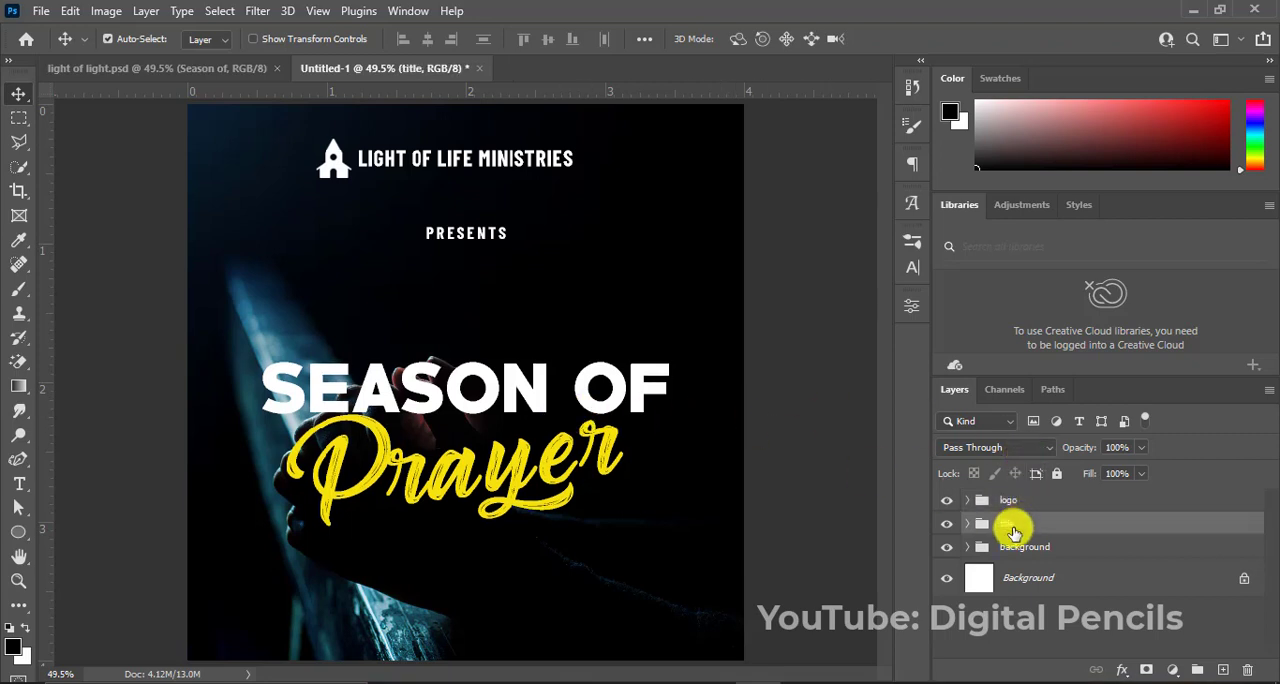
key(shift+Up)
key(shift+Up)
key(shift+Up)
key(shift+Up)
key(shift+Up)
key(shift+Up)
key(shift+Up)
key(shift+Up)
key(shift+Up)
key(shift+Up)
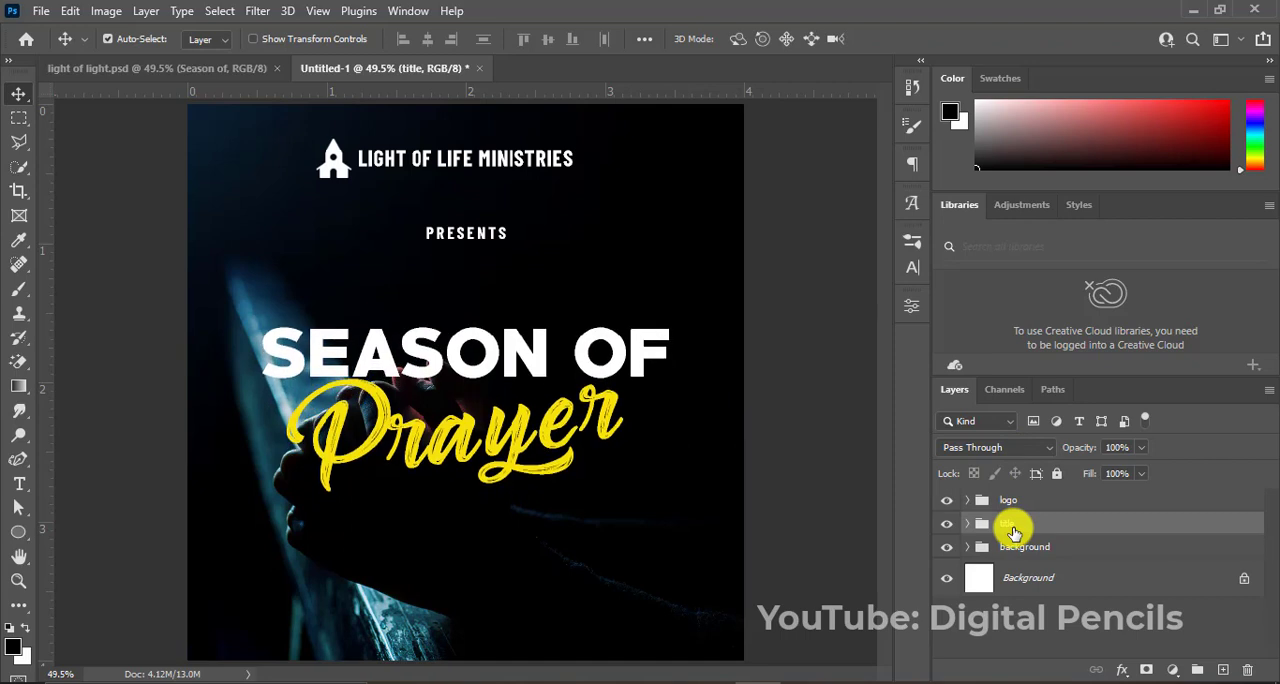
key(Down)
key(Down)
key(Down)
key(Down)
key(Down)
key(Down)
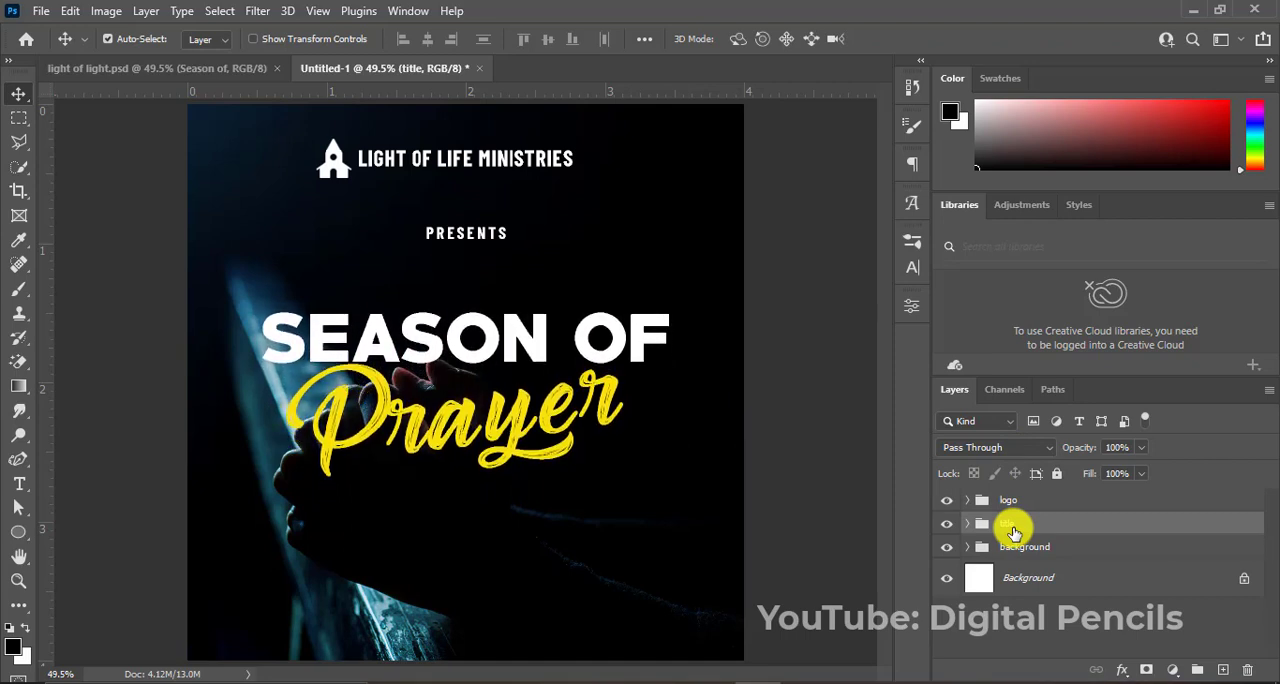
key(Down)
key(Down)
key(Down)
key(Down)
key(Down)
key(Down)
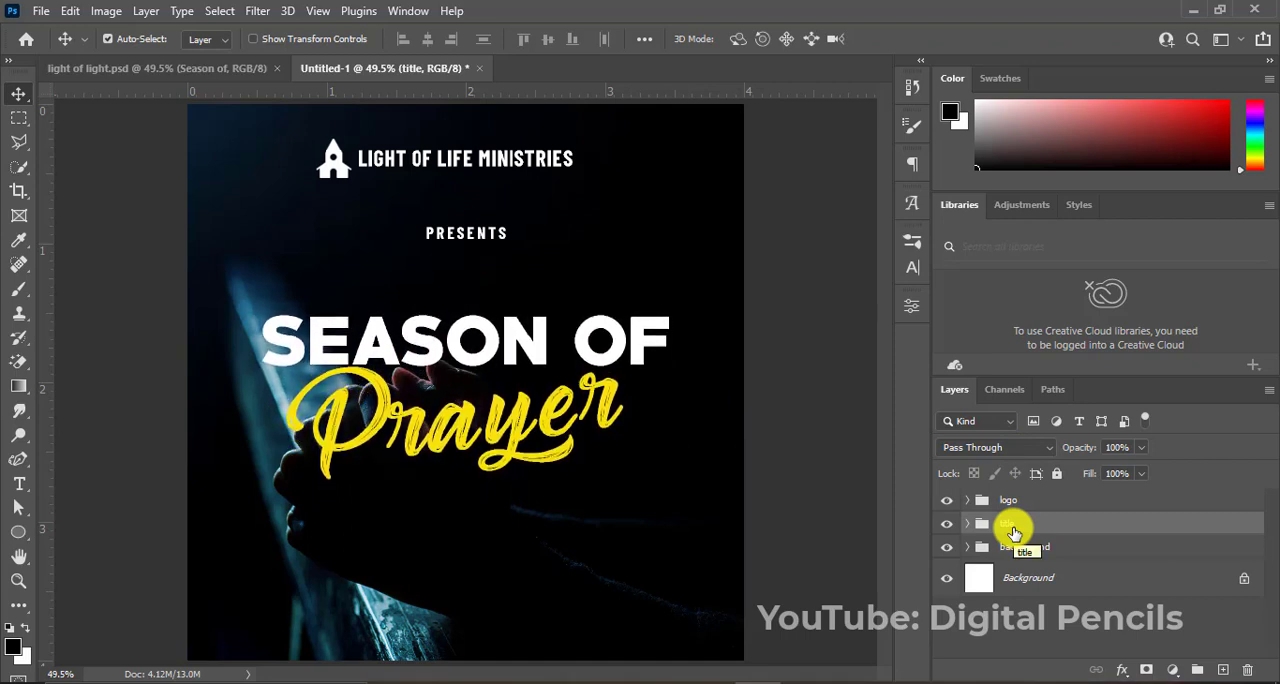
Expand the logo group and nudge the "PRESENTS" text up closer to the ministry heading.
click(966, 501)
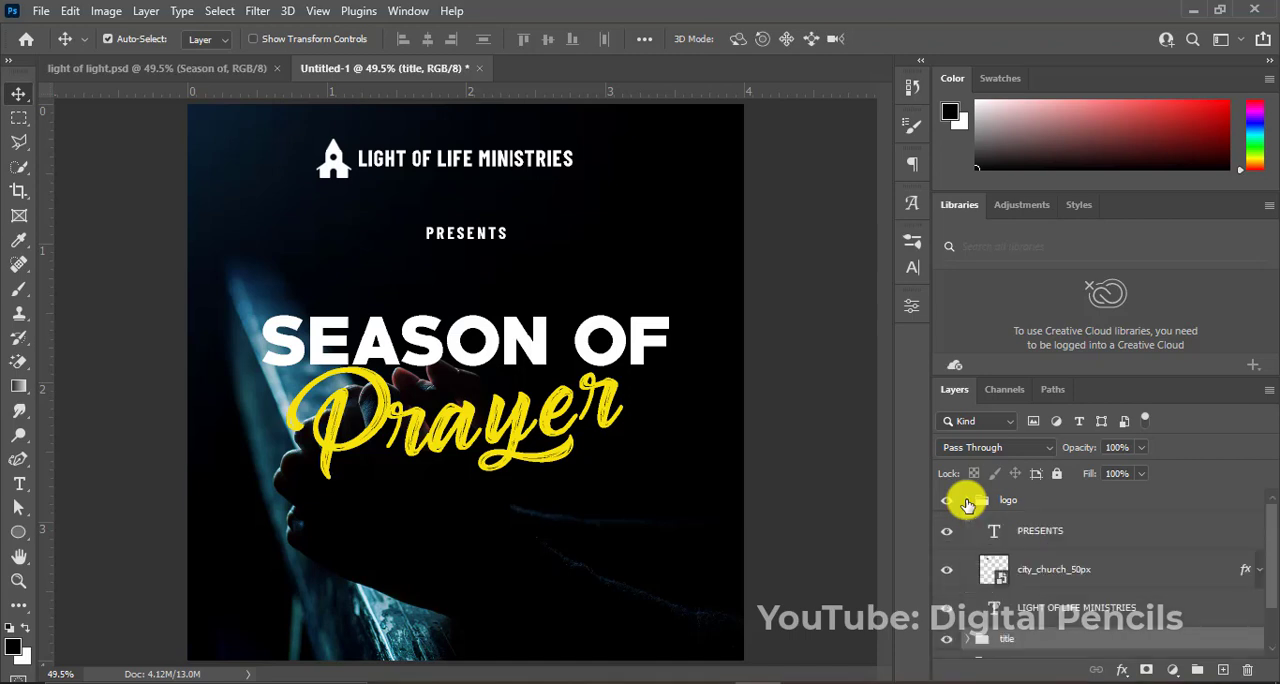
click(1048, 537)
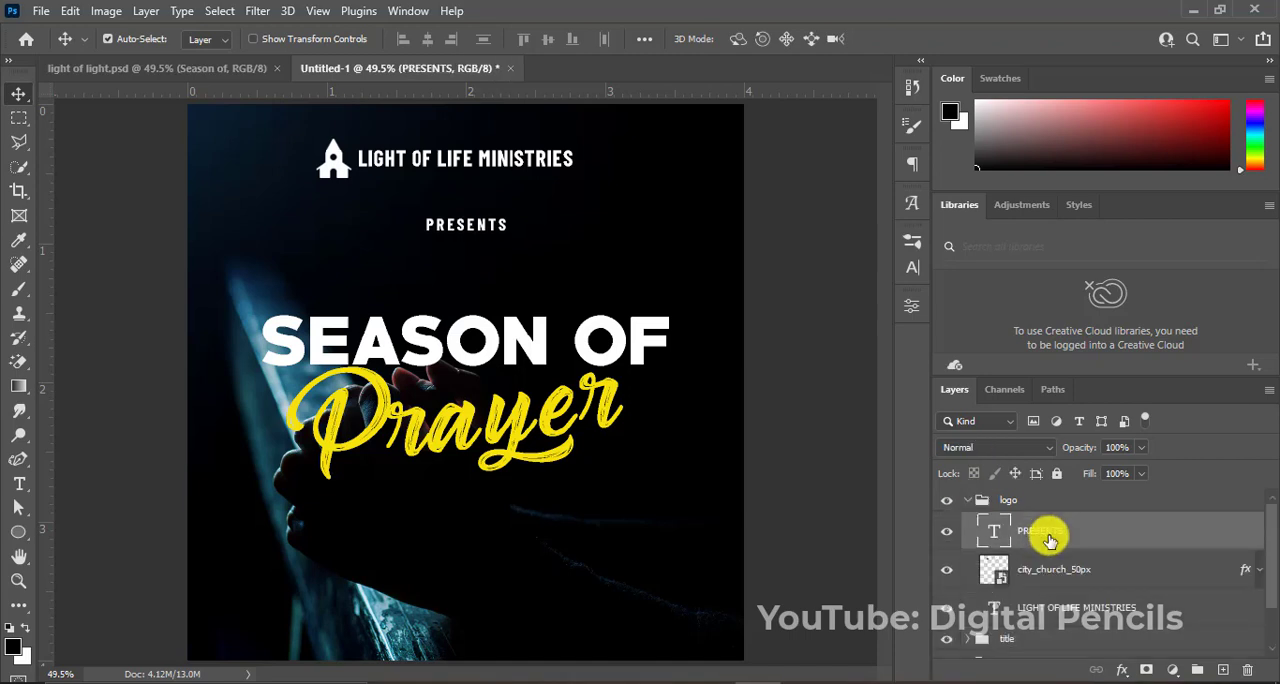
key(Up)
key(Up)
key(Up)
key(Up)
key(Up)
key(Up)
key(Up)
key(Up)
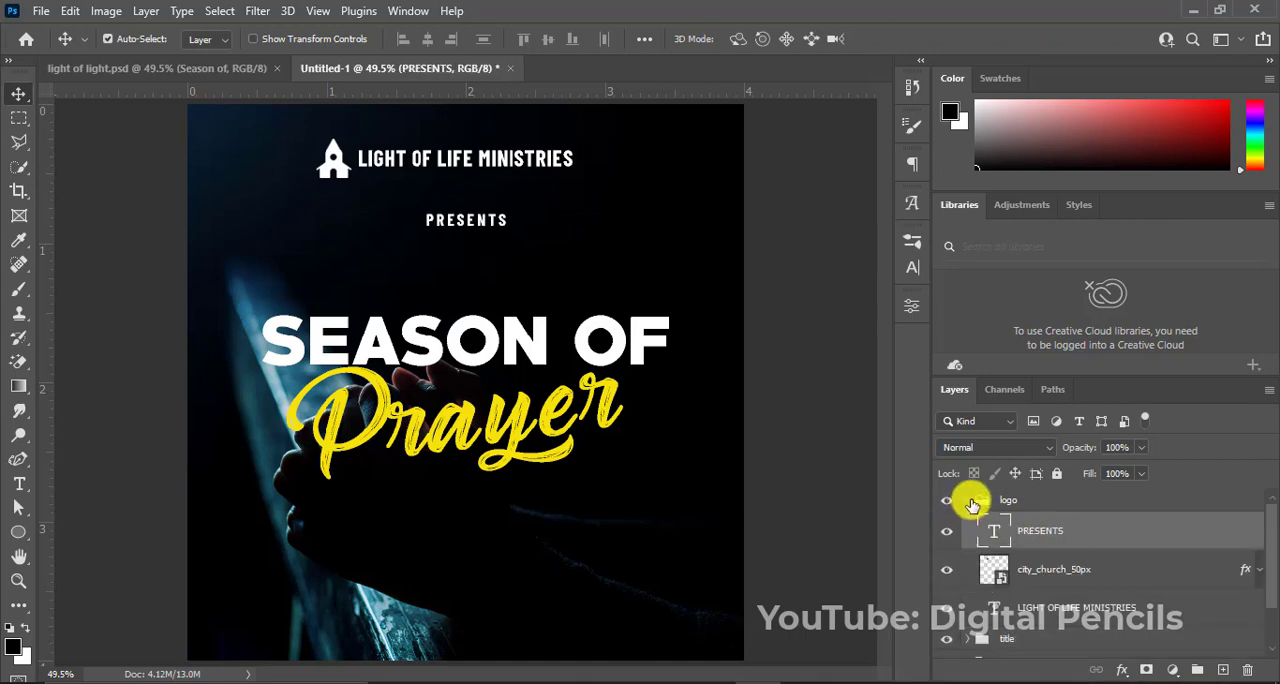
Collapse the logo group and nudge the whole group slightly down.
click(968, 501)
key(Down)
key(Down)
key(Down)
key(Down)
key(Down)
key(Down)
key(Down)
key(Down)
key(Down)
key(Down)
key(Down)
key(Down)
key(Down)
key(Down)
key(Down)
key(Down)
key(Down)
key(Down)
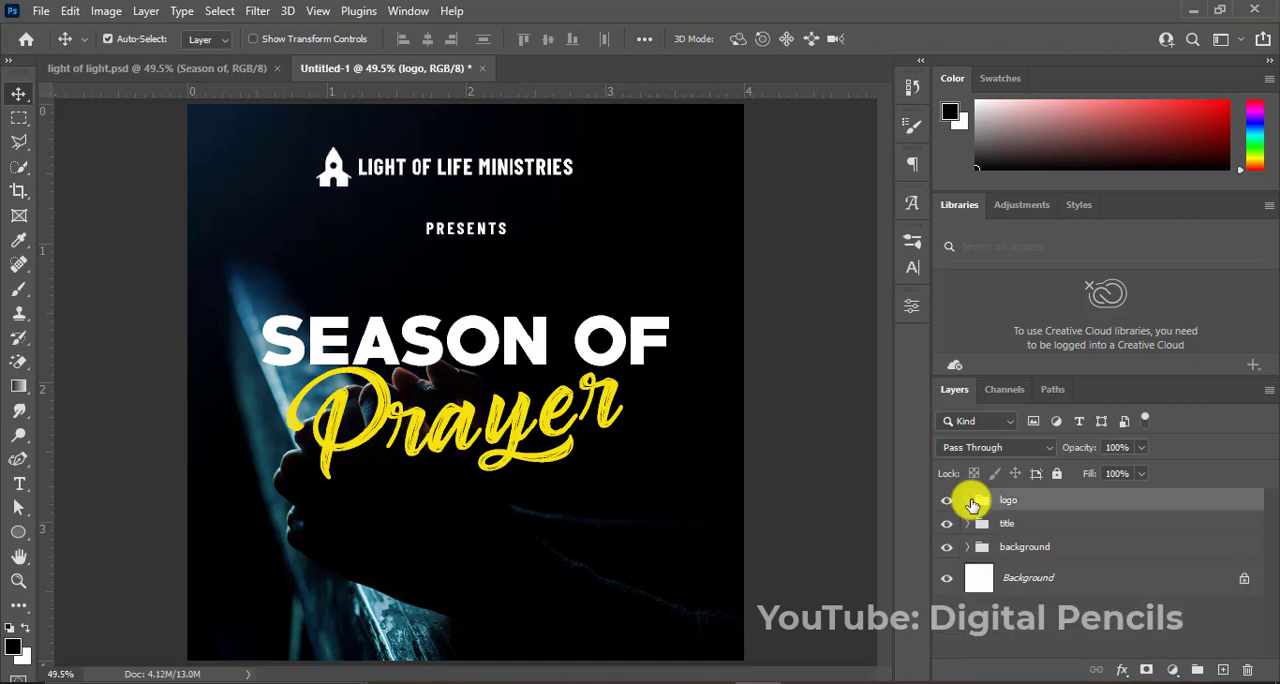
Nudge the title group slightly up to tighten its spacing below the logo group.
click(1029, 525)
key(Up)
key(Up)
key(Up)
key(Up)
key(Up)
key(Up)
key(Up)
key(Up)
key(Up)
key(Up)
key(Up)
key(Up)
key(Up)
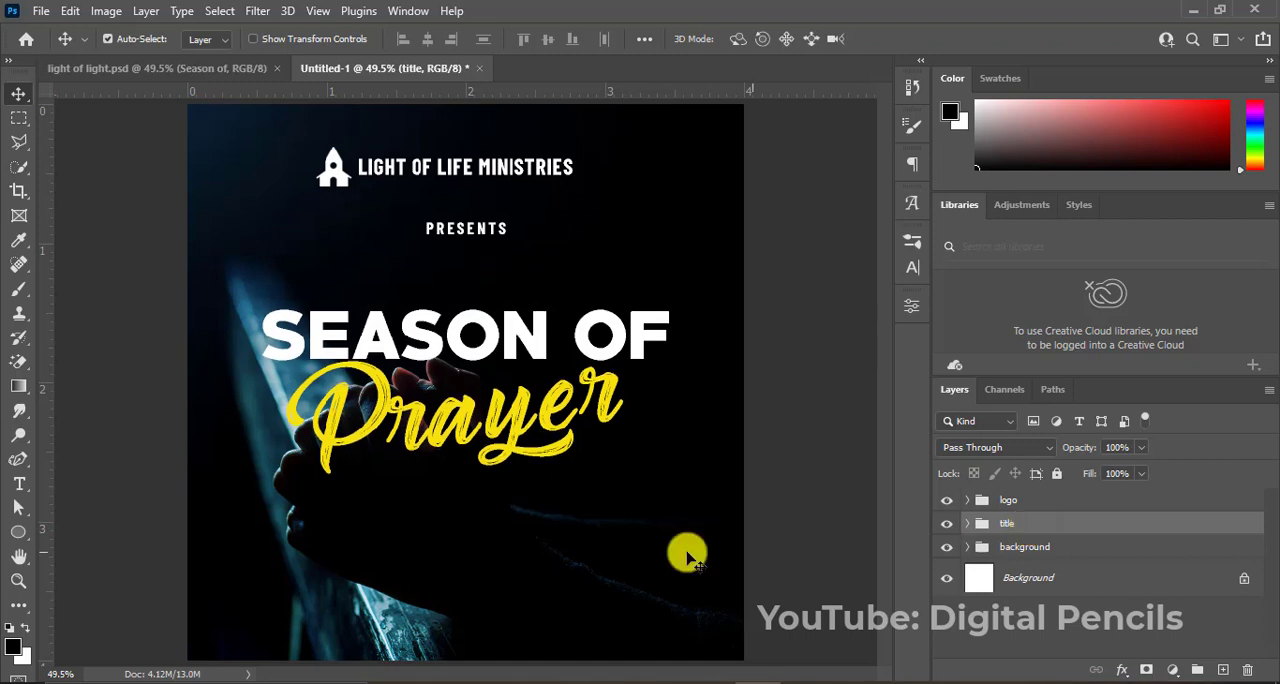
Add the white text "Sunday 14th November 2021" in Barlow Condensed Bold, 8.59 pt, in the flyer's lower-left area.
key(t)
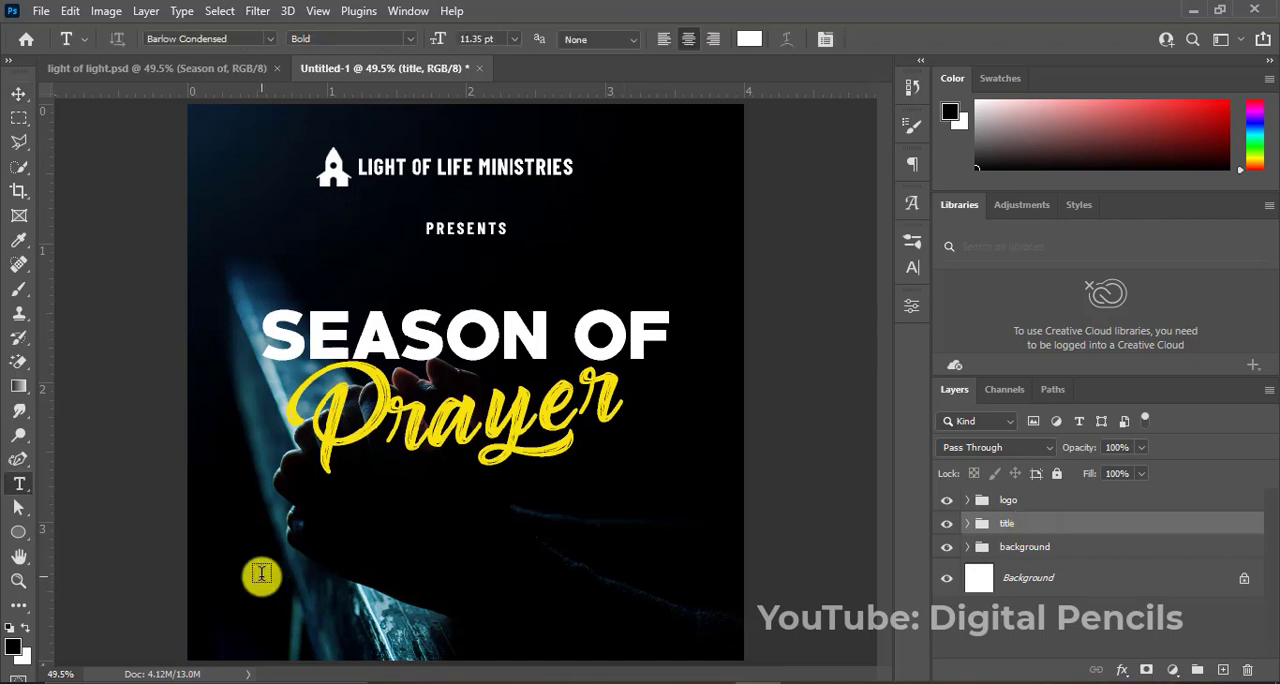
click(239, 548)
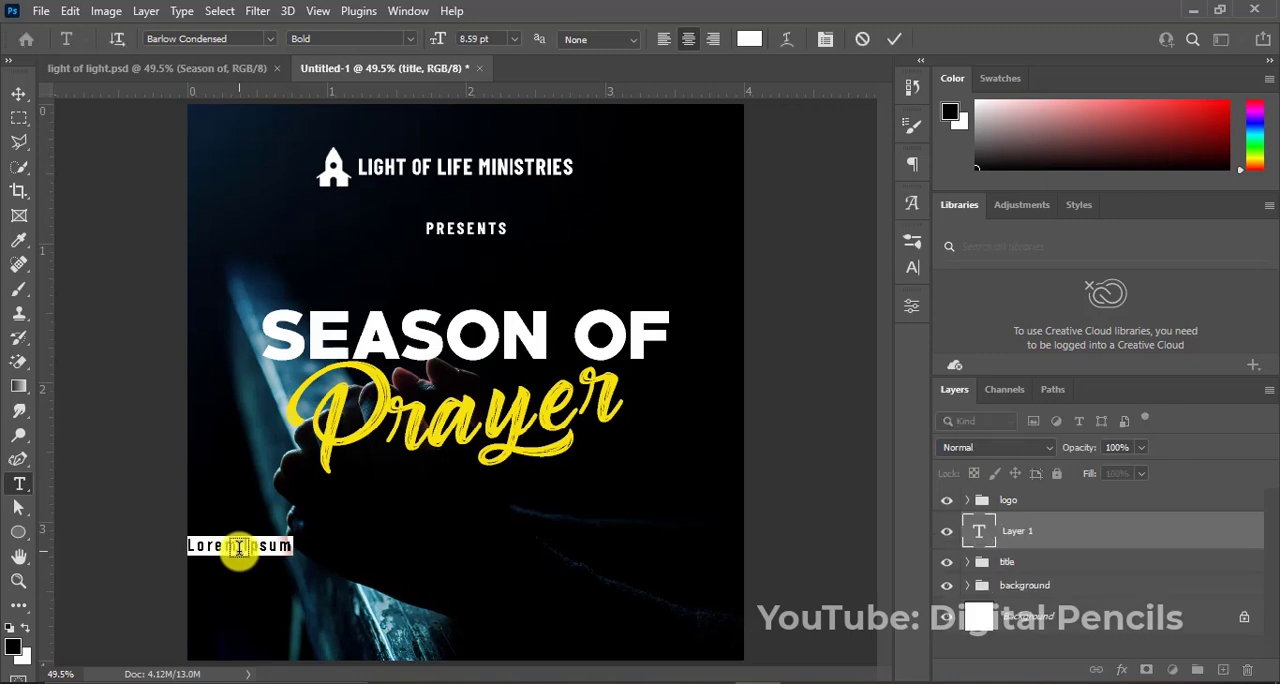
key(BackSpace)
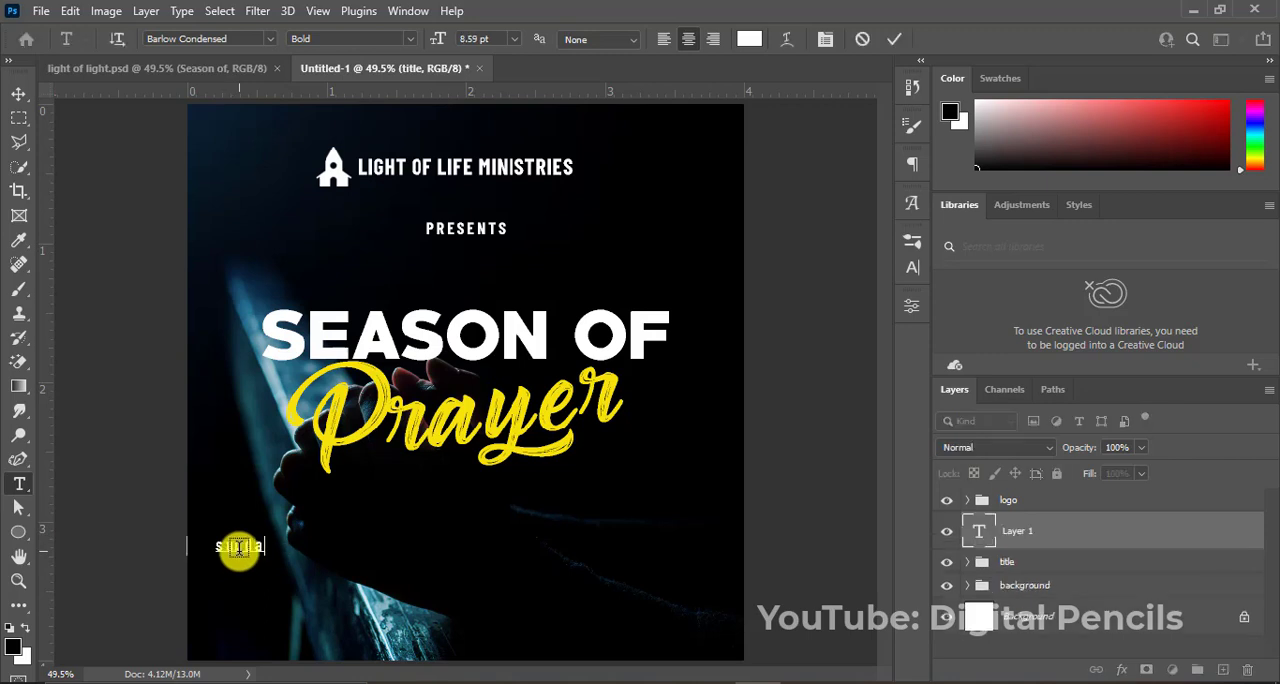
text(sunda)
key(BackSpace)
text(SUN)
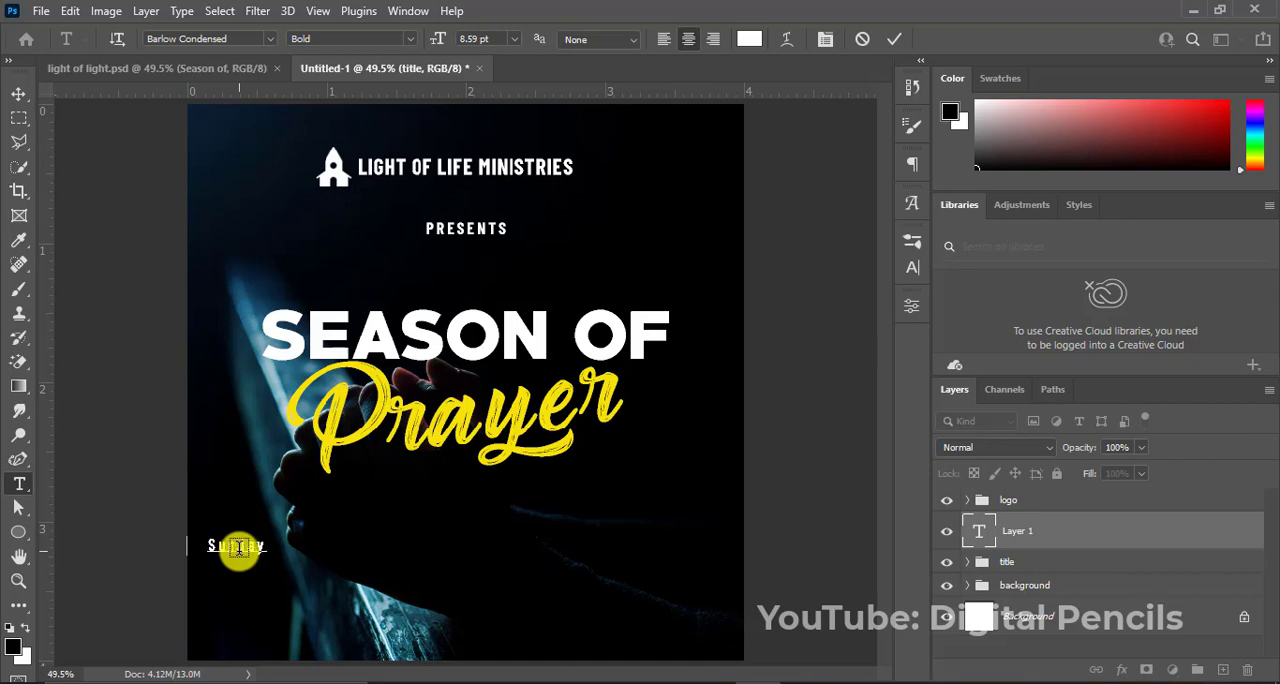
text(day 14th Nove)
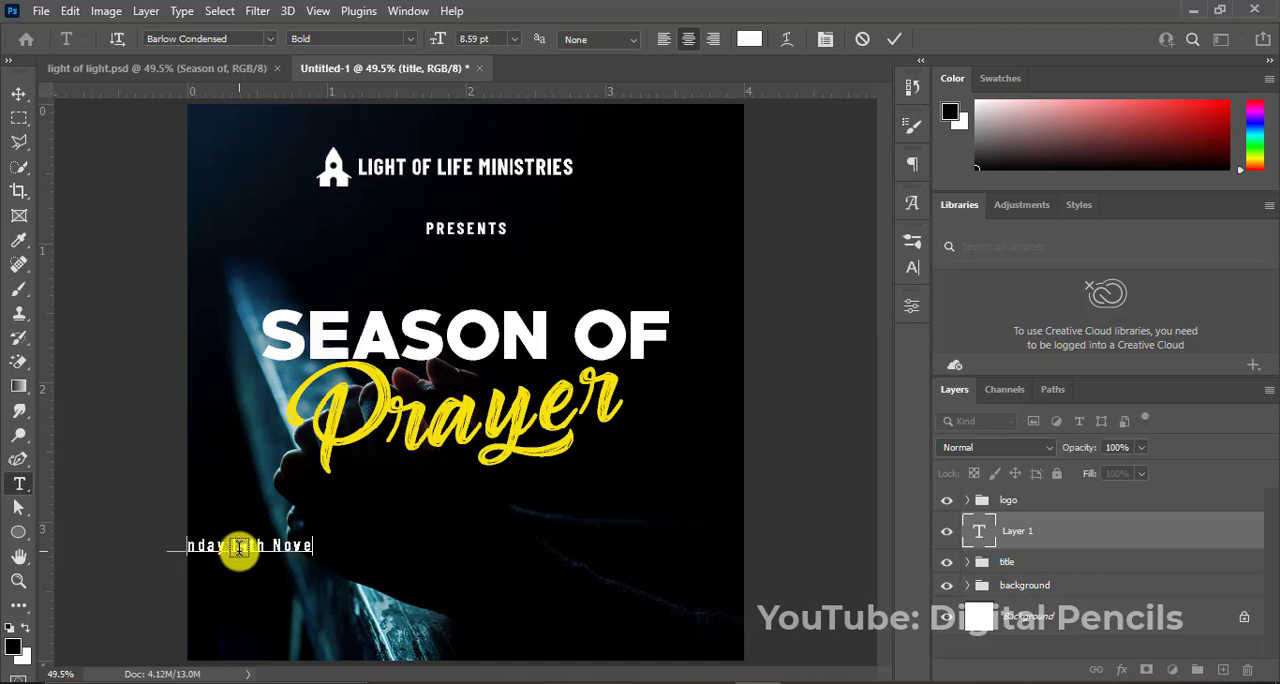
text(mber 2021)
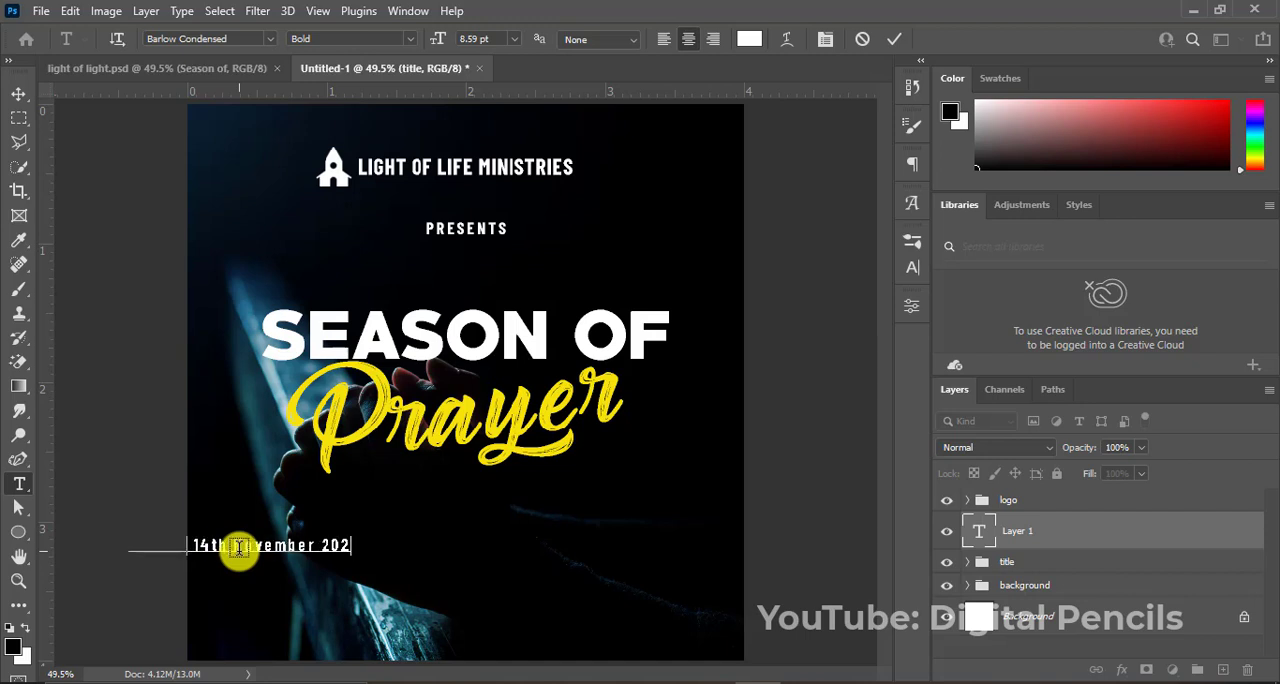
click(893, 39)
key(v)
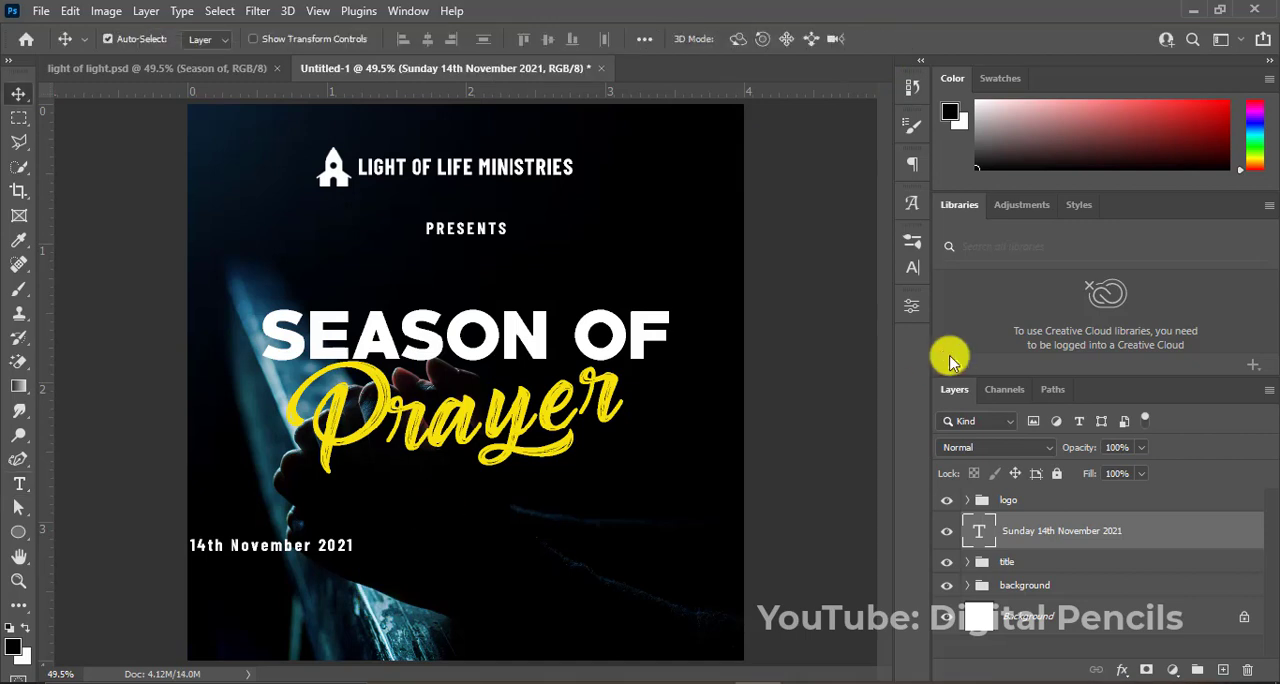
Set the character tracking of the date text to 0.
click(912, 267)
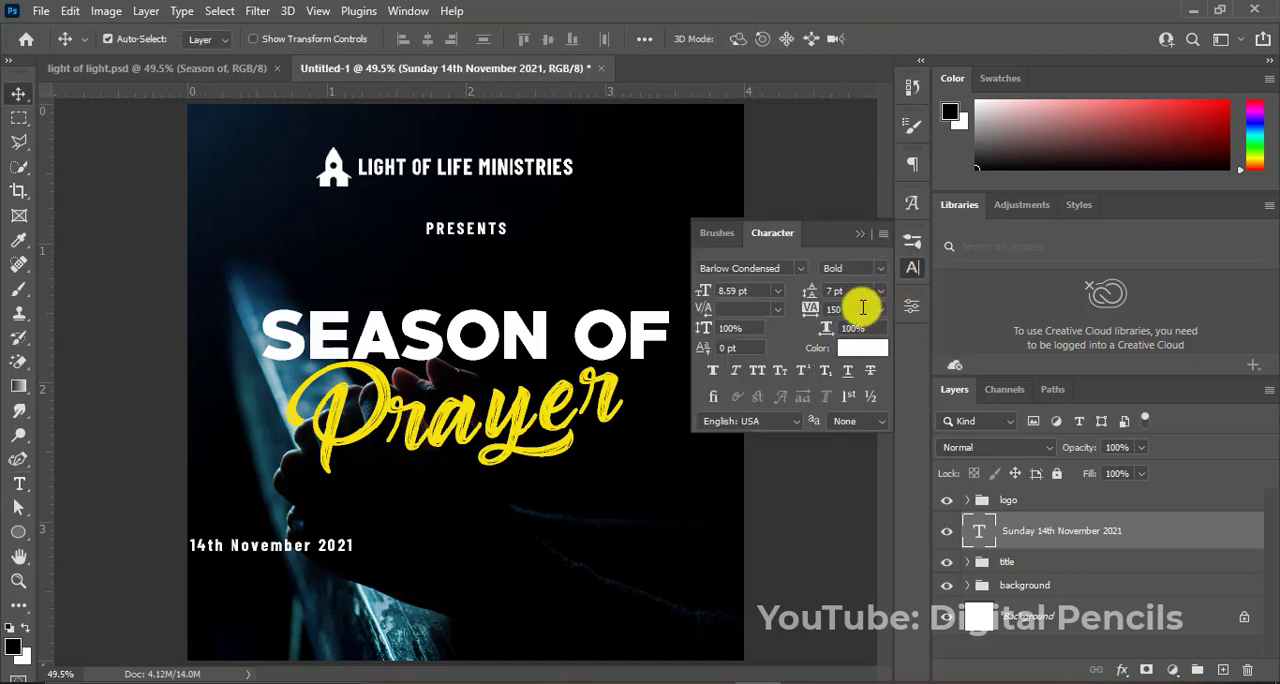
click(862, 307)
text(0)
key(Return)
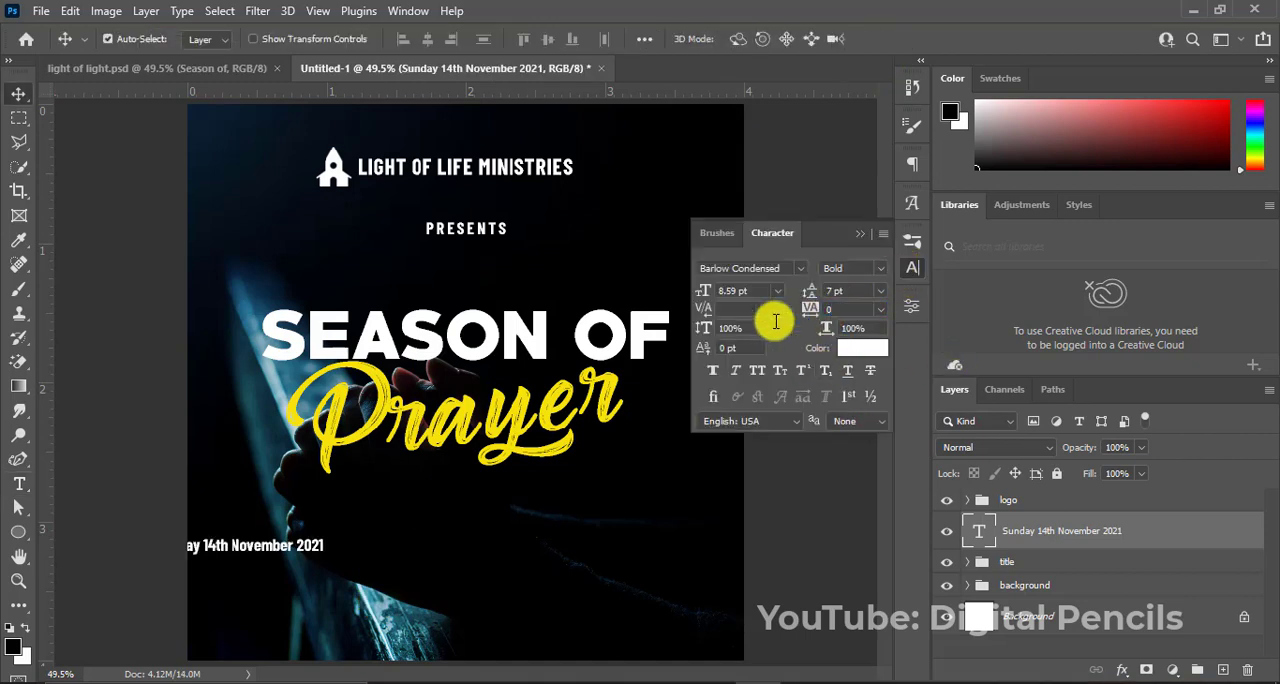
click(861, 235)
Move the date text right until it starts beneath the left end of the "SEASON OF" title.
key(shift+Right)
key(shift+Right)
key(shift+Right)
key(shift+Right)
key(shift+Right)
key(shift+Right)
key(shift+Right)
key(shift+Right)
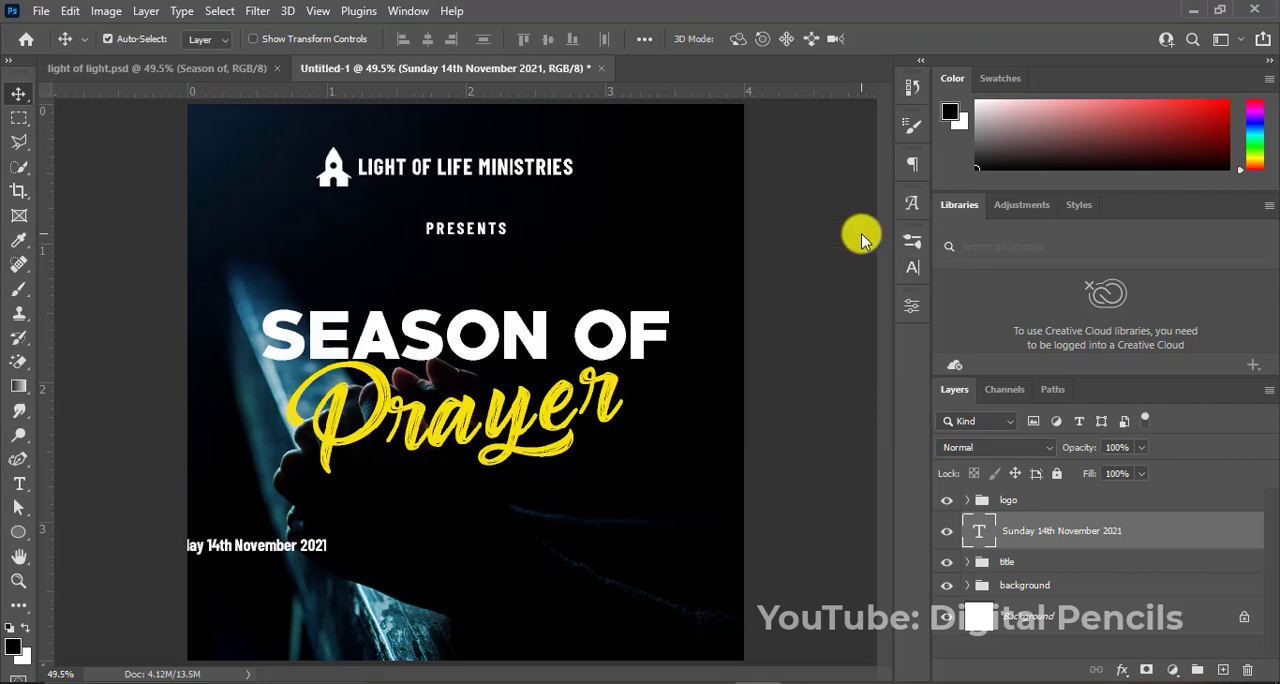
key(shift+Right)
key(shift+Right)
key(shift+Right)
key(shift+Right)
key(shift+Right)
key(shift+Right)
key(shift+Right)
key(shift+Right)
key(shift+Right)
key(shift+Right)
key(shift+Right)
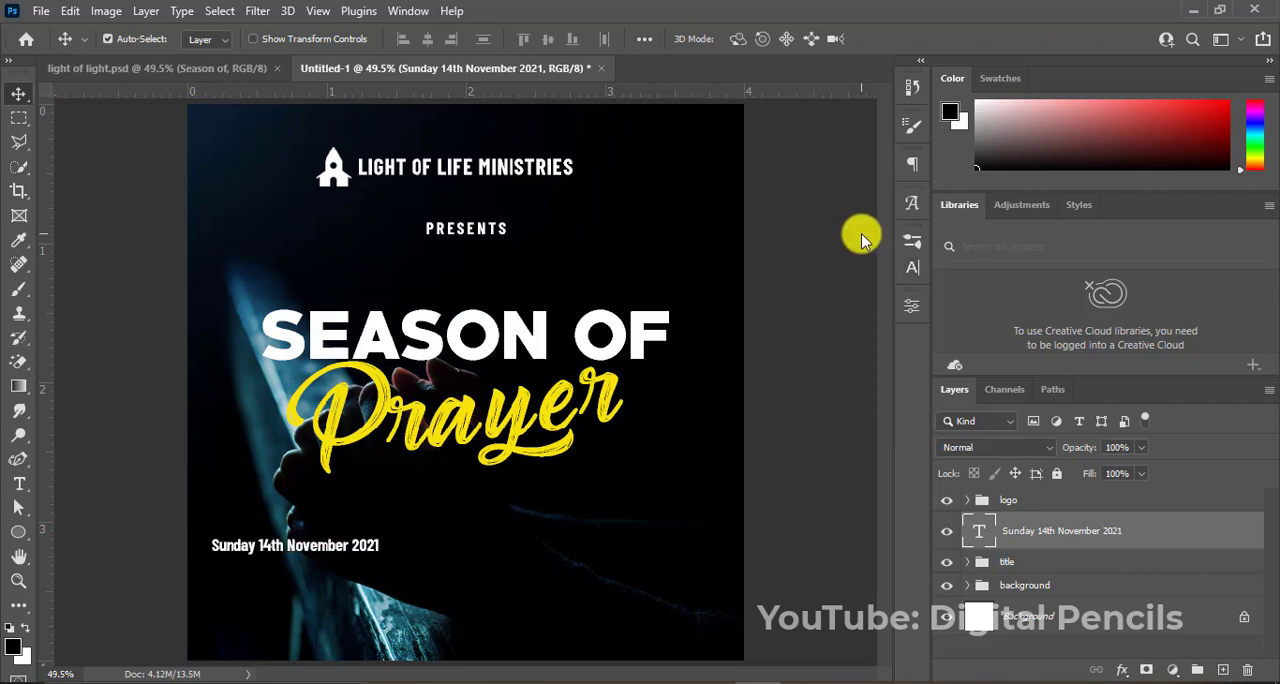
key(Right)
key(Right)
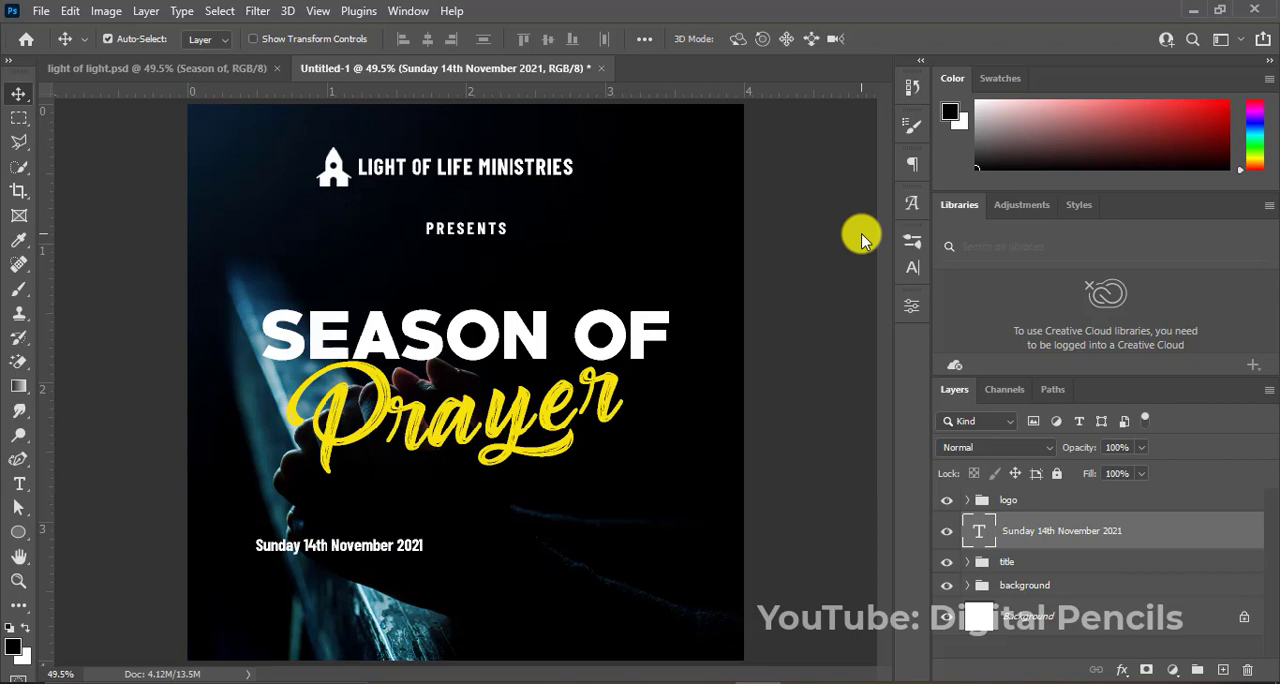
Recolor the date text with the yellow of the "Prayer" title, f5e20b.
click(533, 413)
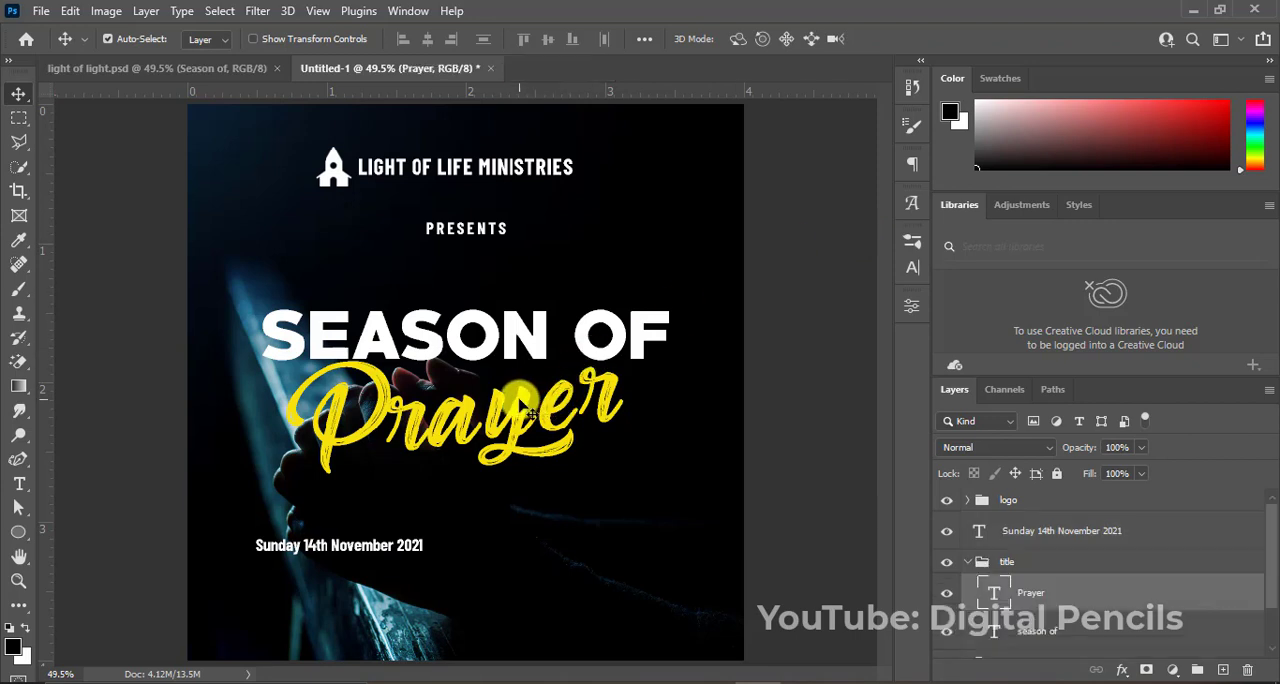
click(911, 267)
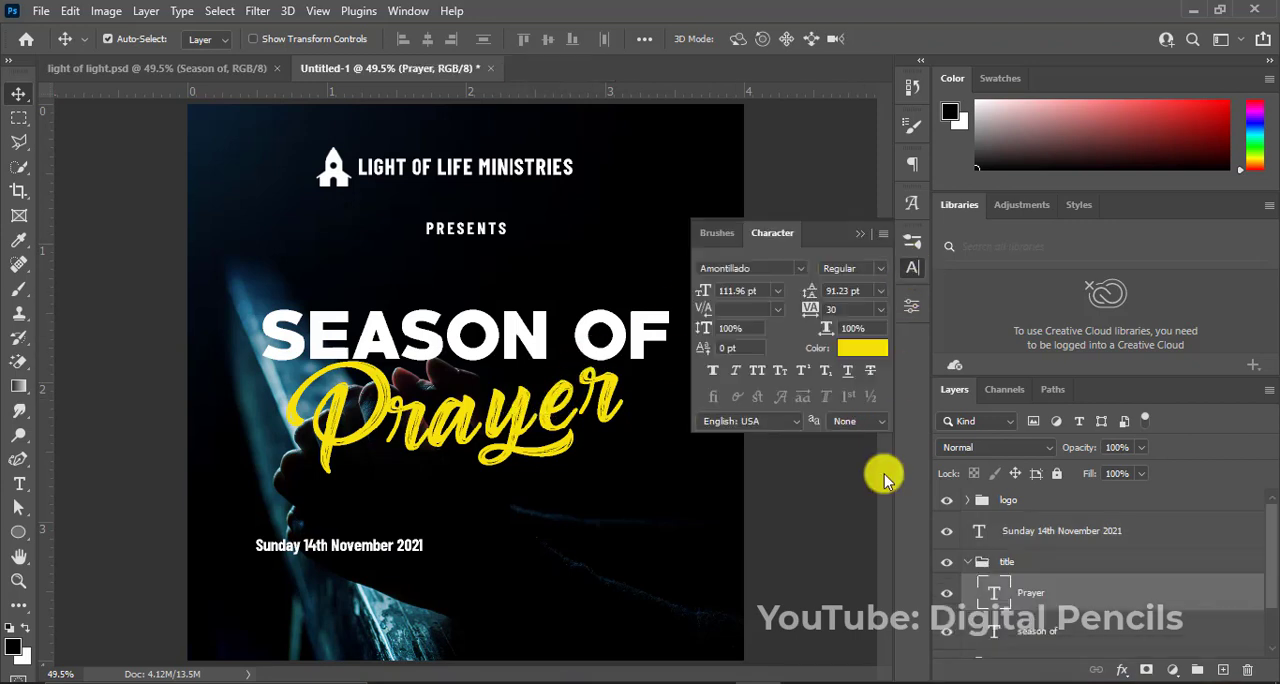
click(858, 358)
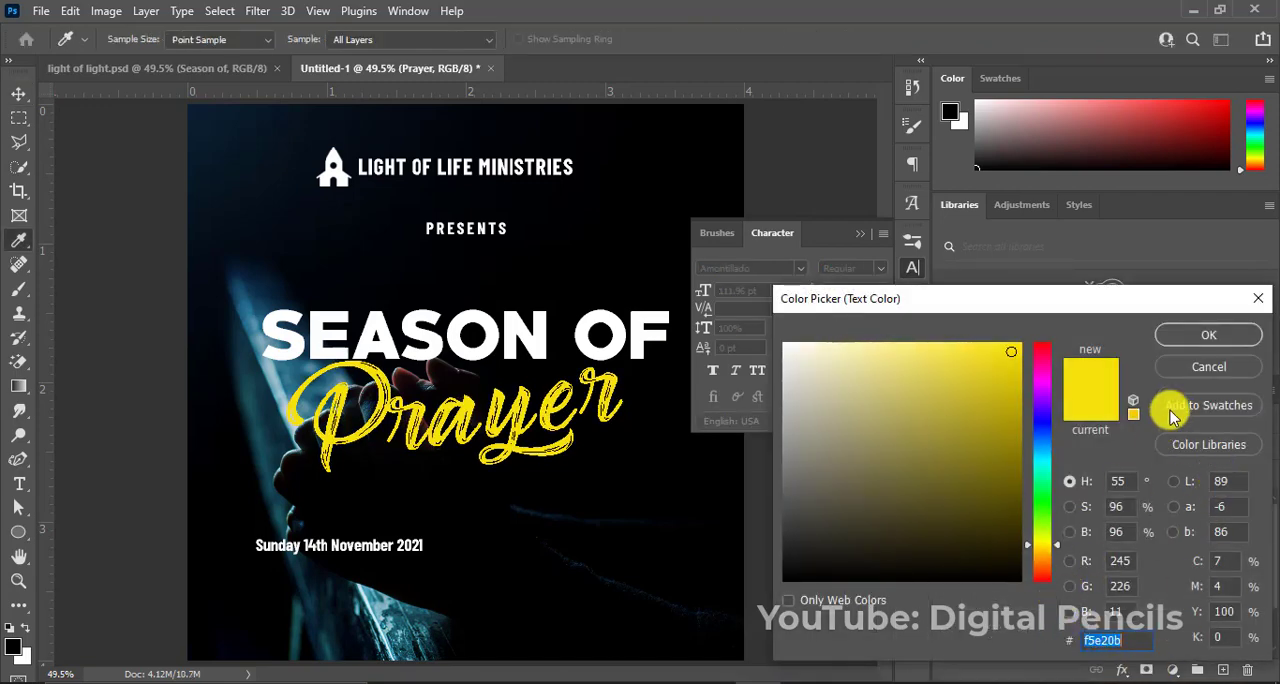
click(1174, 346)
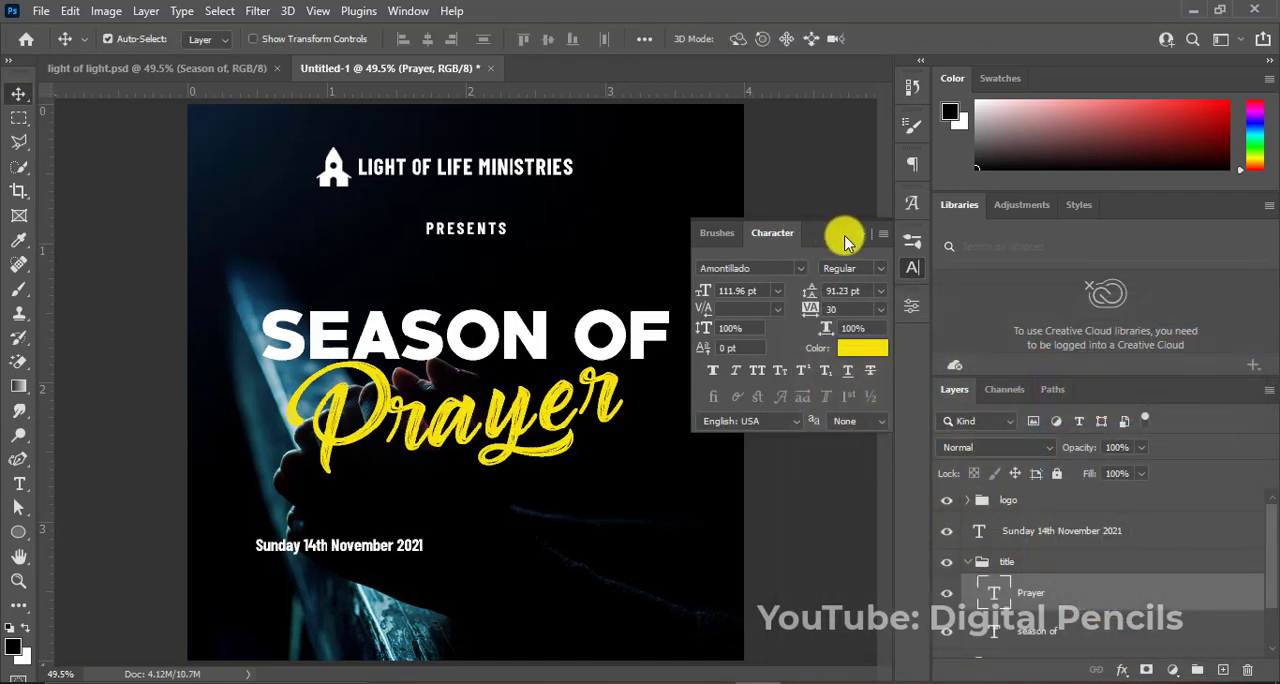
click(856, 236)
click(414, 544)
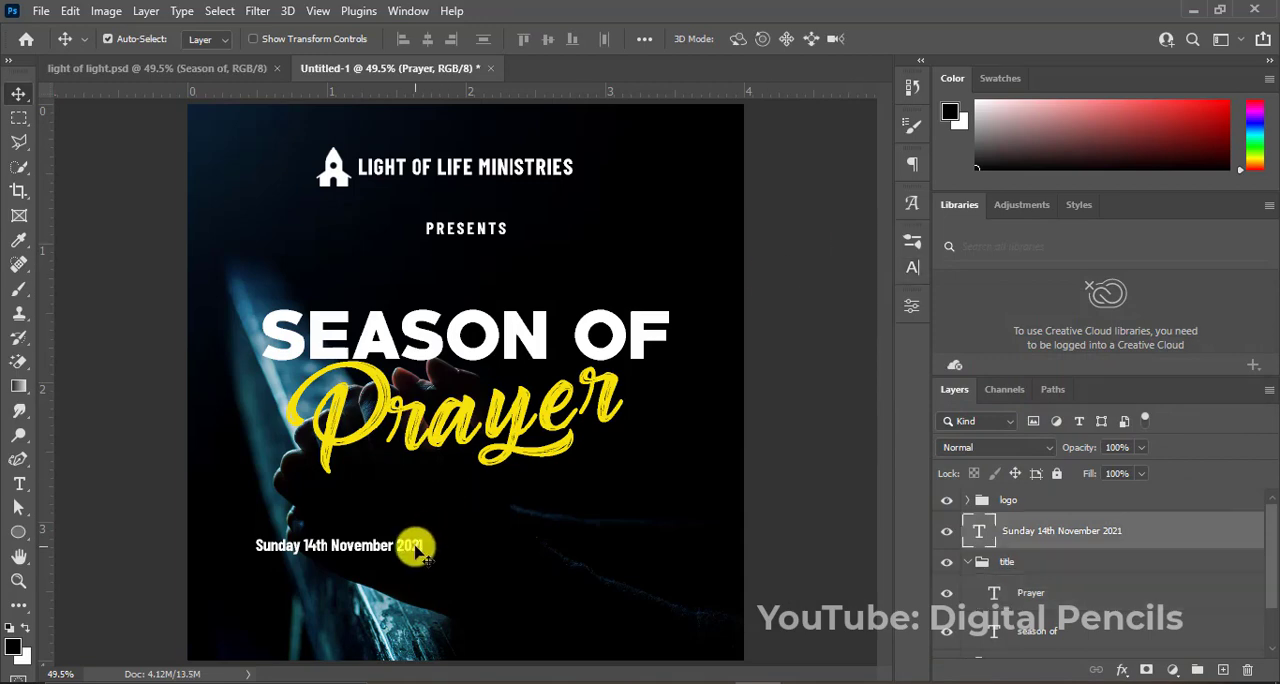
click(911, 267)
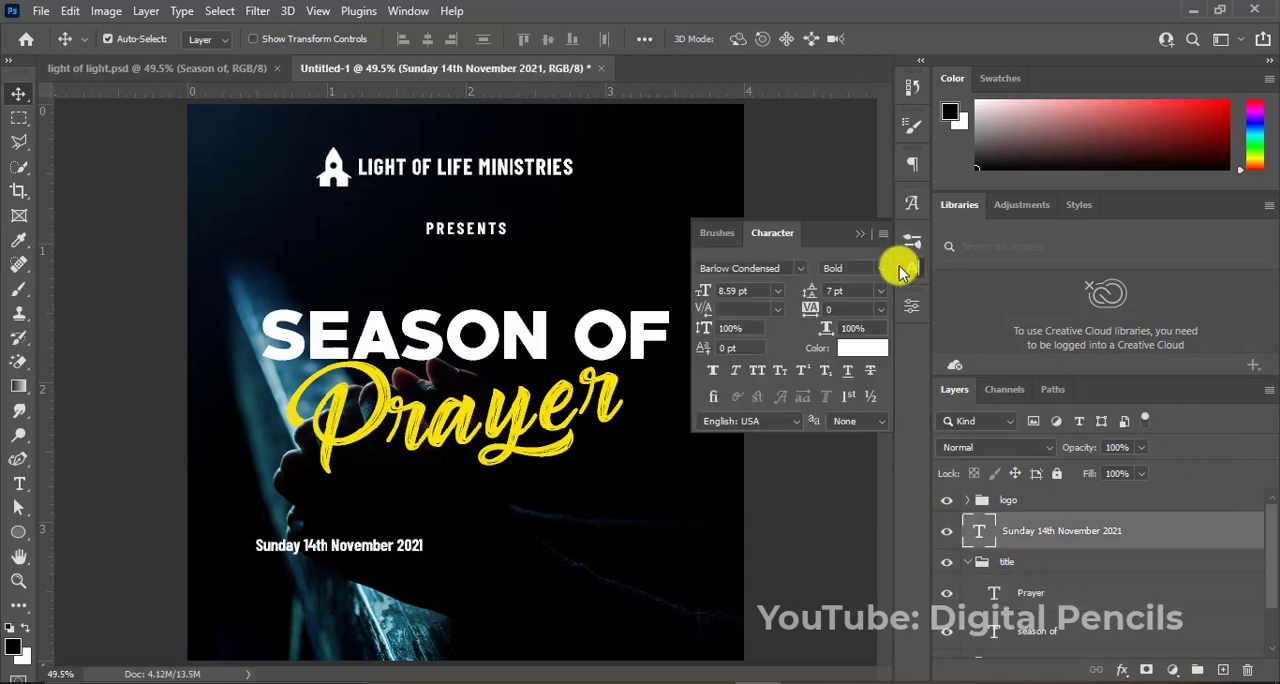
click(862, 350)
text(f5e20b)
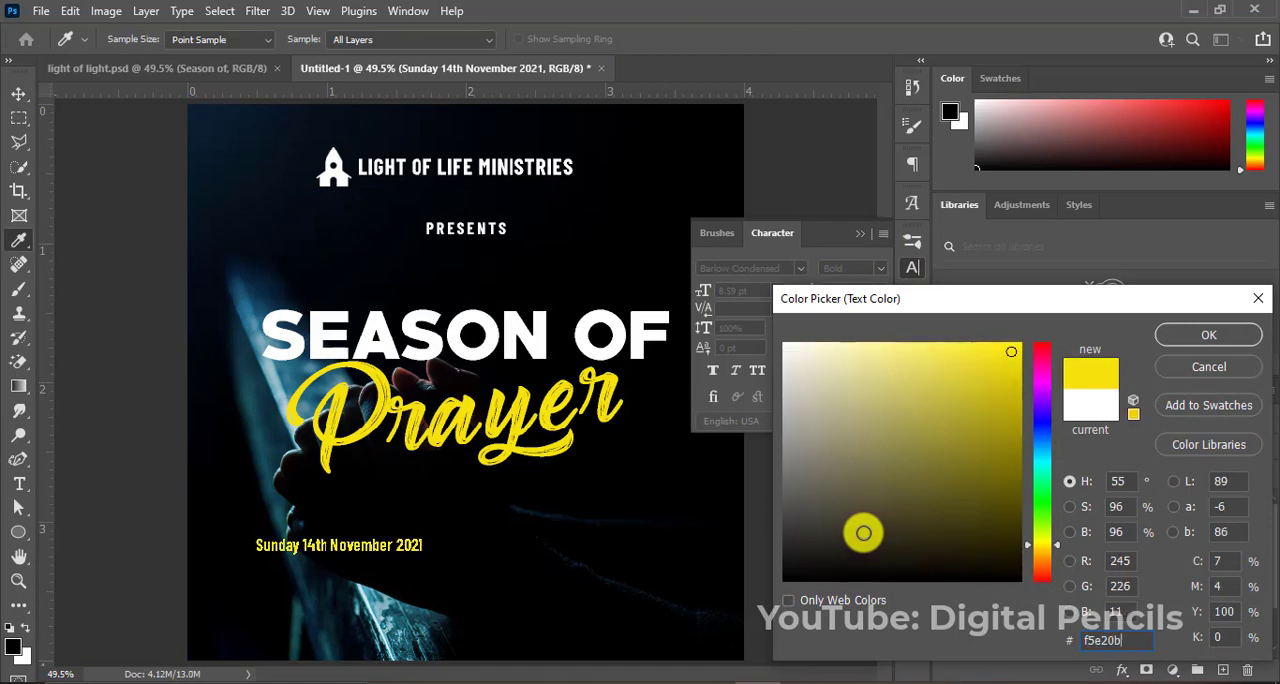
click(1212, 334)
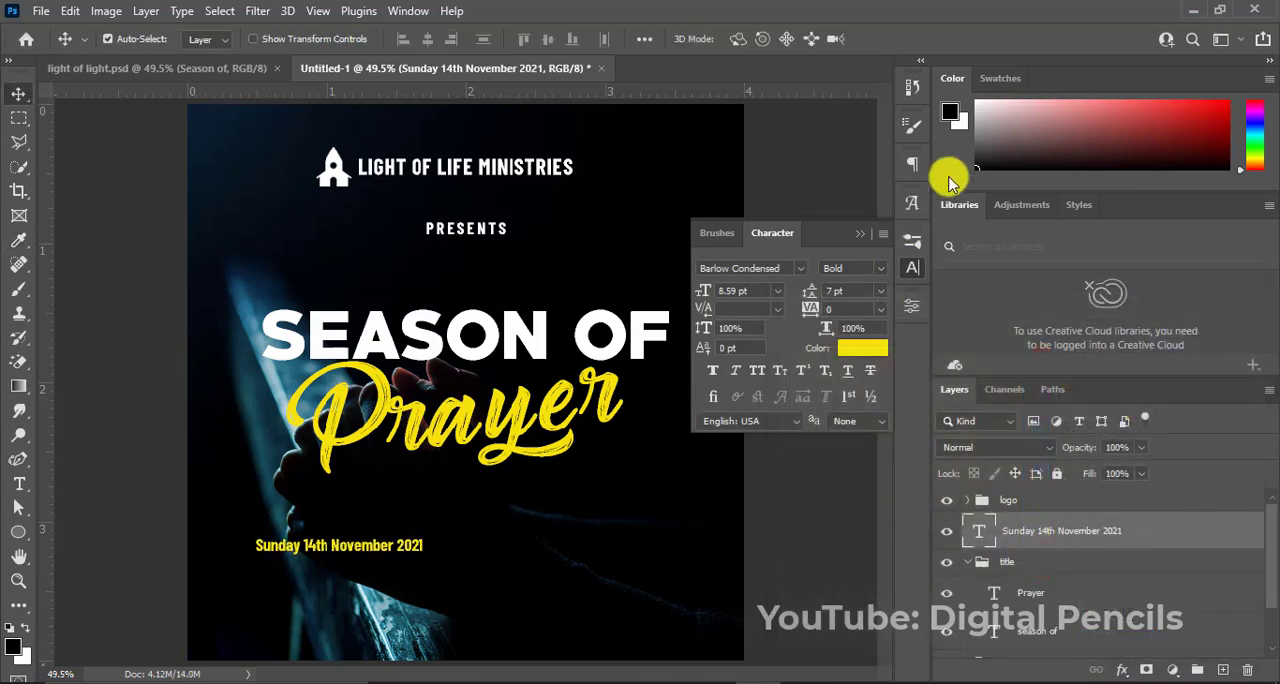
Set the date text's font style to Medium.
click(879, 270)
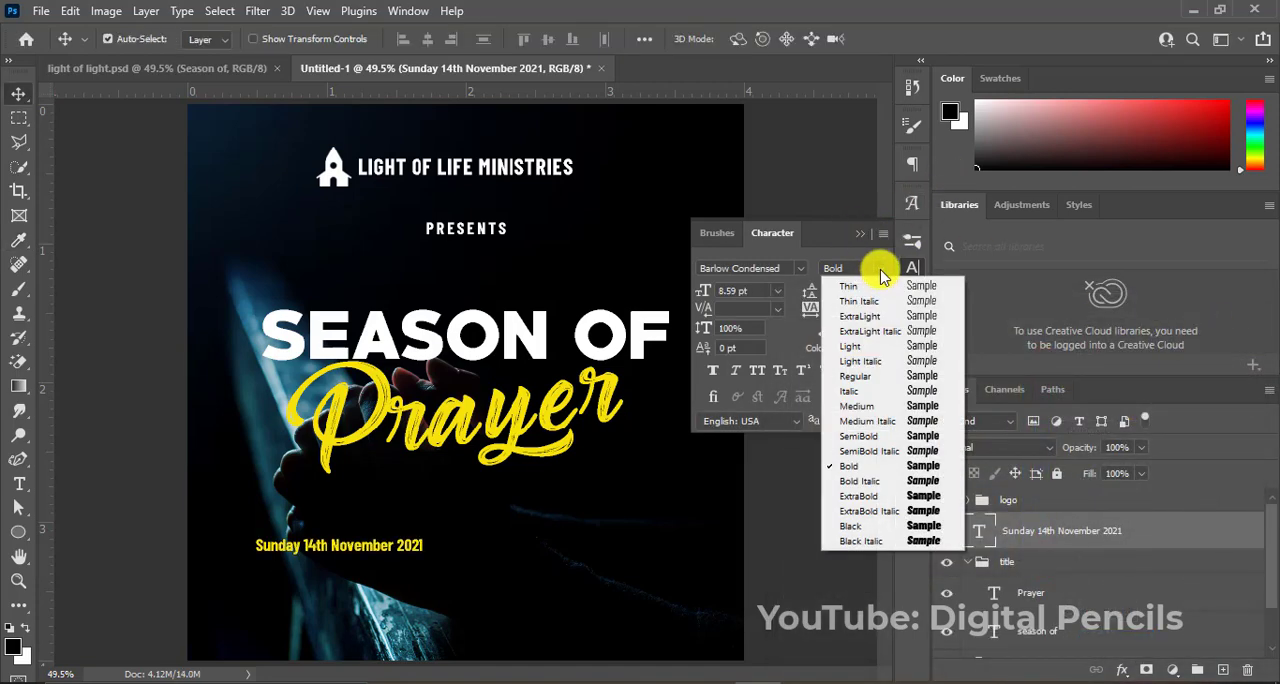
click(872, 408)
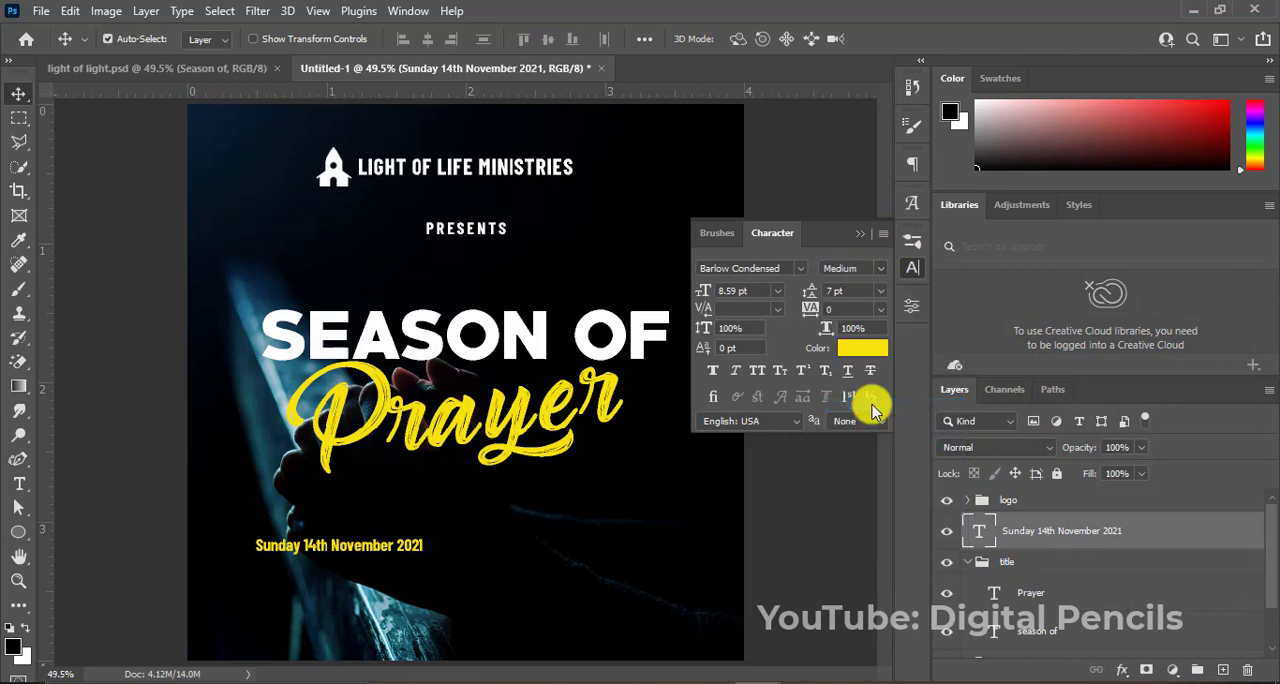
click(864, 241)
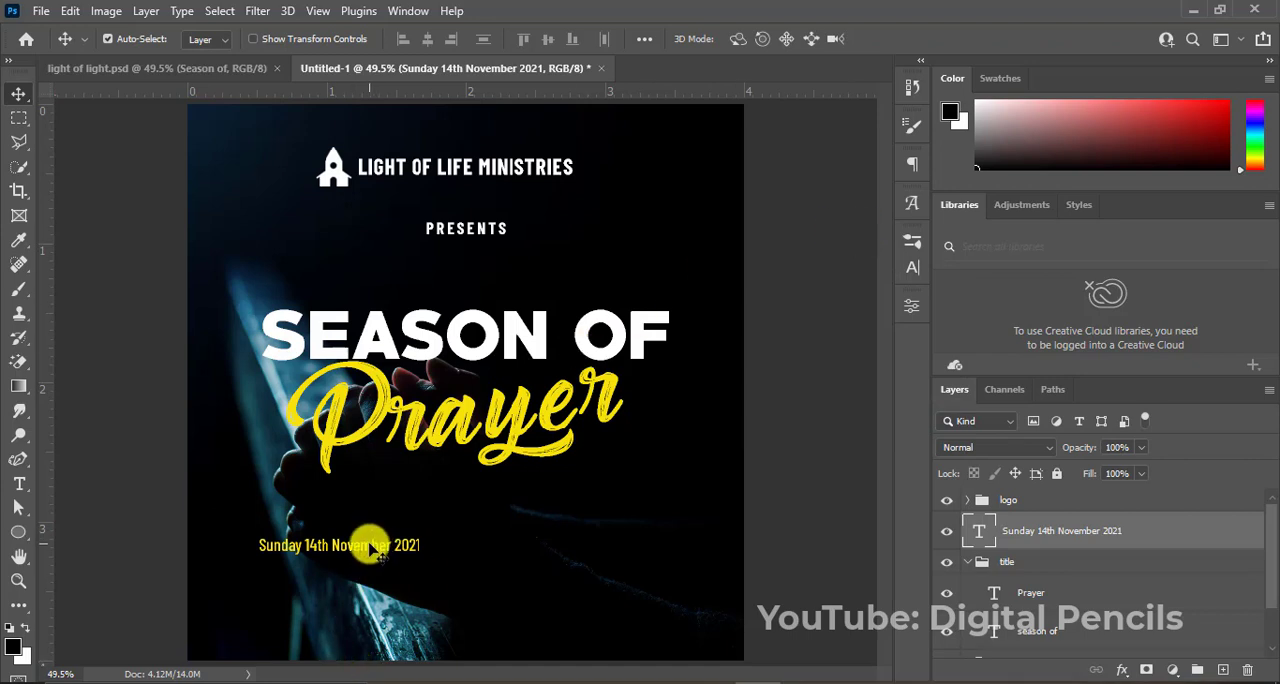
Duplicate the date line directly below itself and change the copy's text to "6:30am | 8:30am | 10:30am".
drag(369, 551, 368, 574)
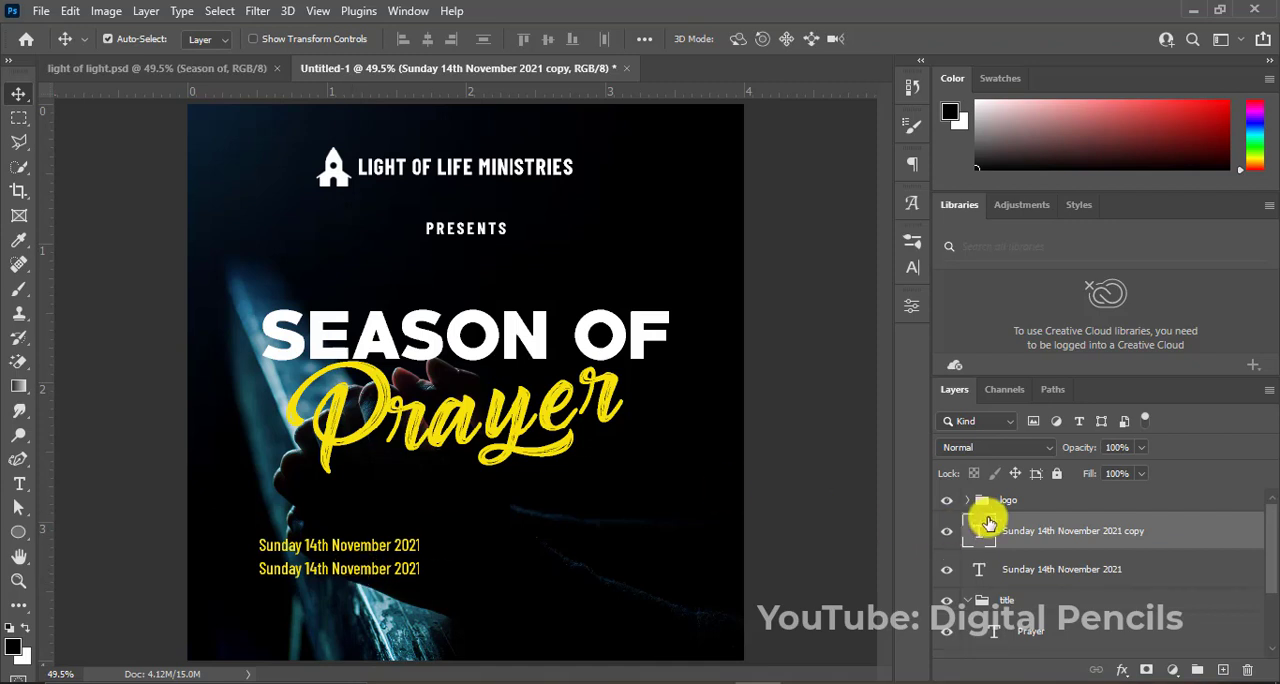
mouse_move(1018, 525)
mouse_down()
mouse_move(1014, 504)
mouse_move(1015, 519)
mouse_up()
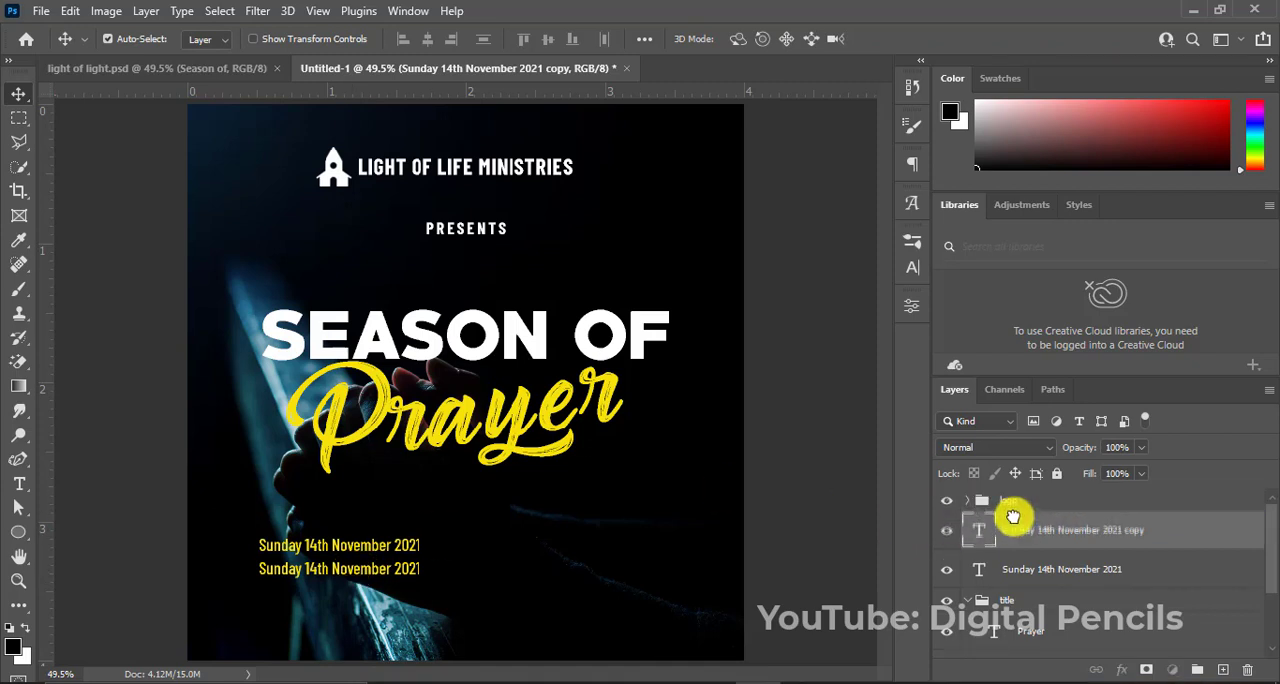
double_click(364, 566)
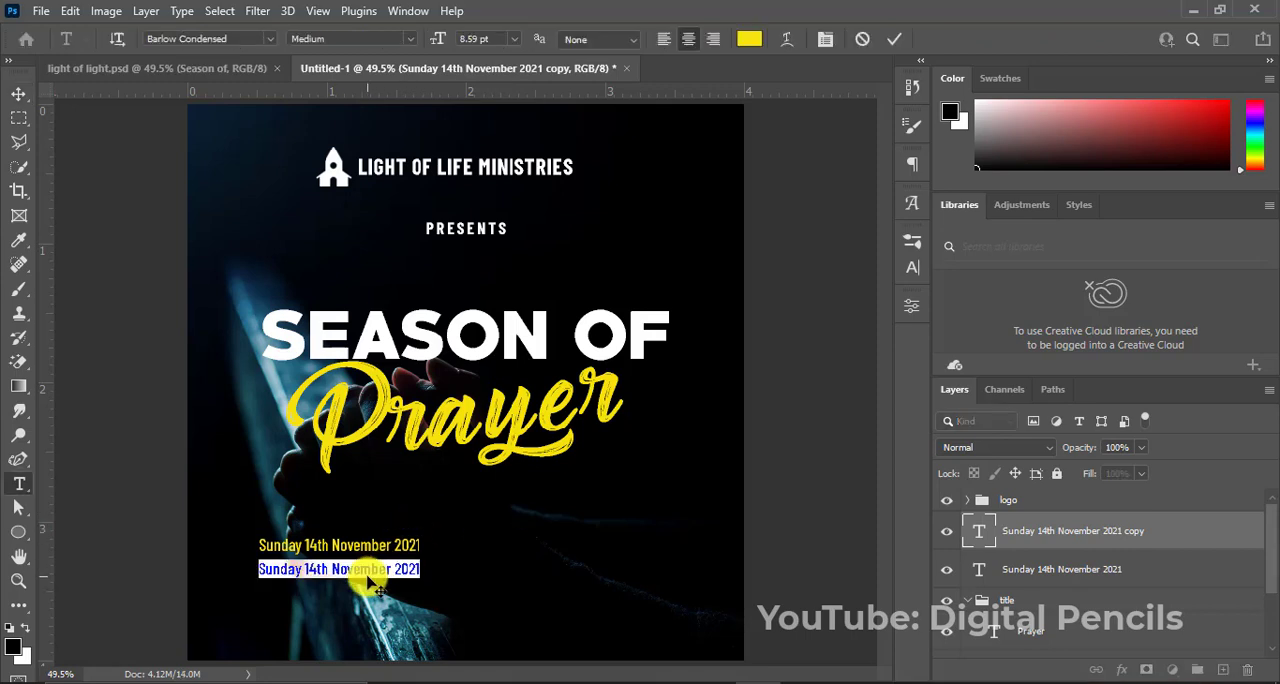
text(S)
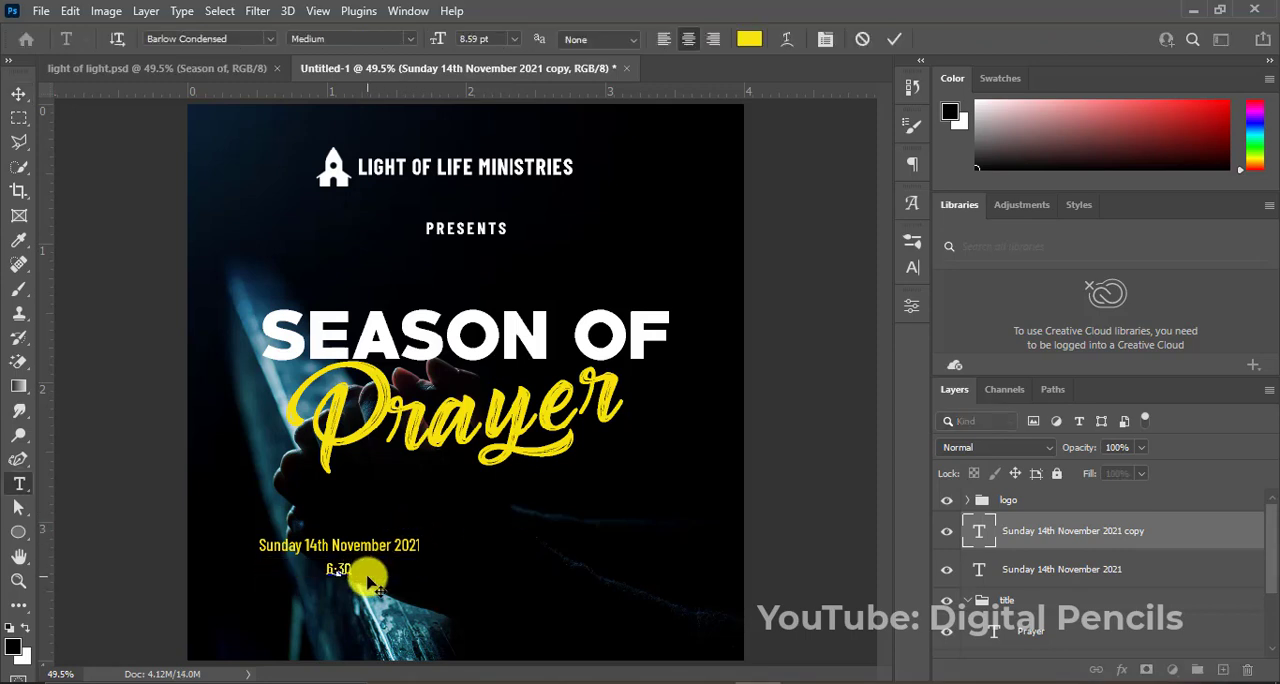
text(:30am)
text( | R)
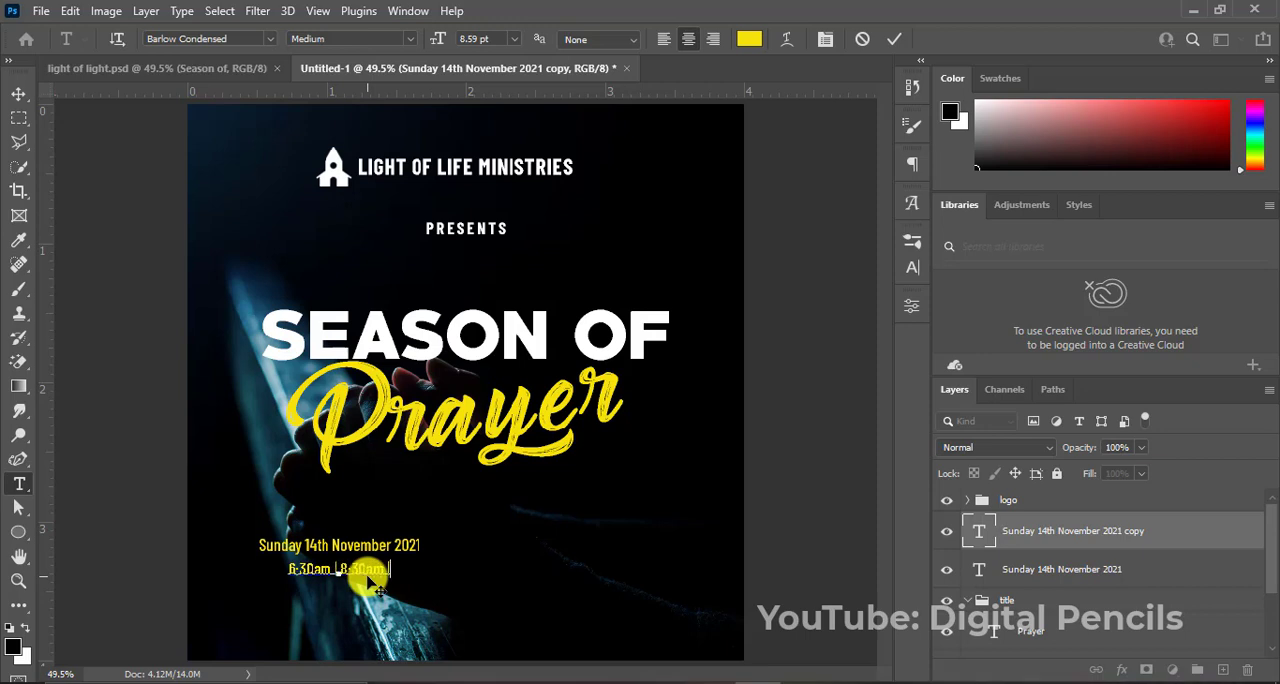
text(:30am | 10:30)
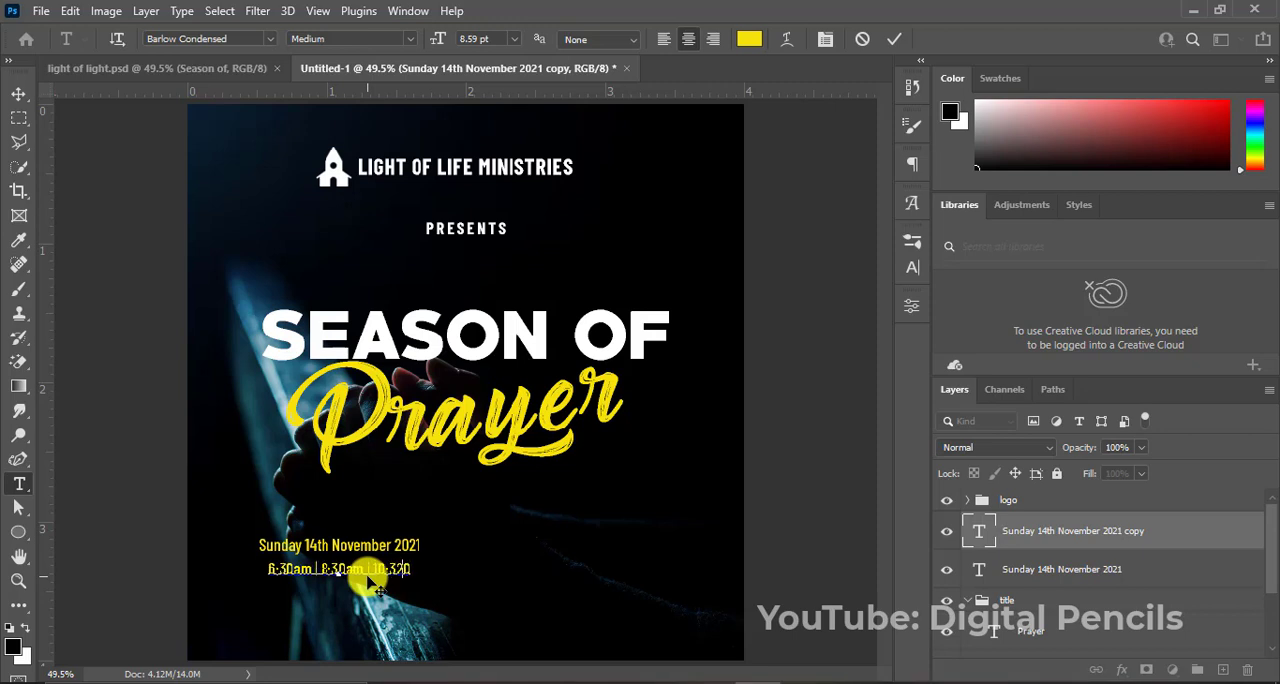
key(BackSpace)
text(am)
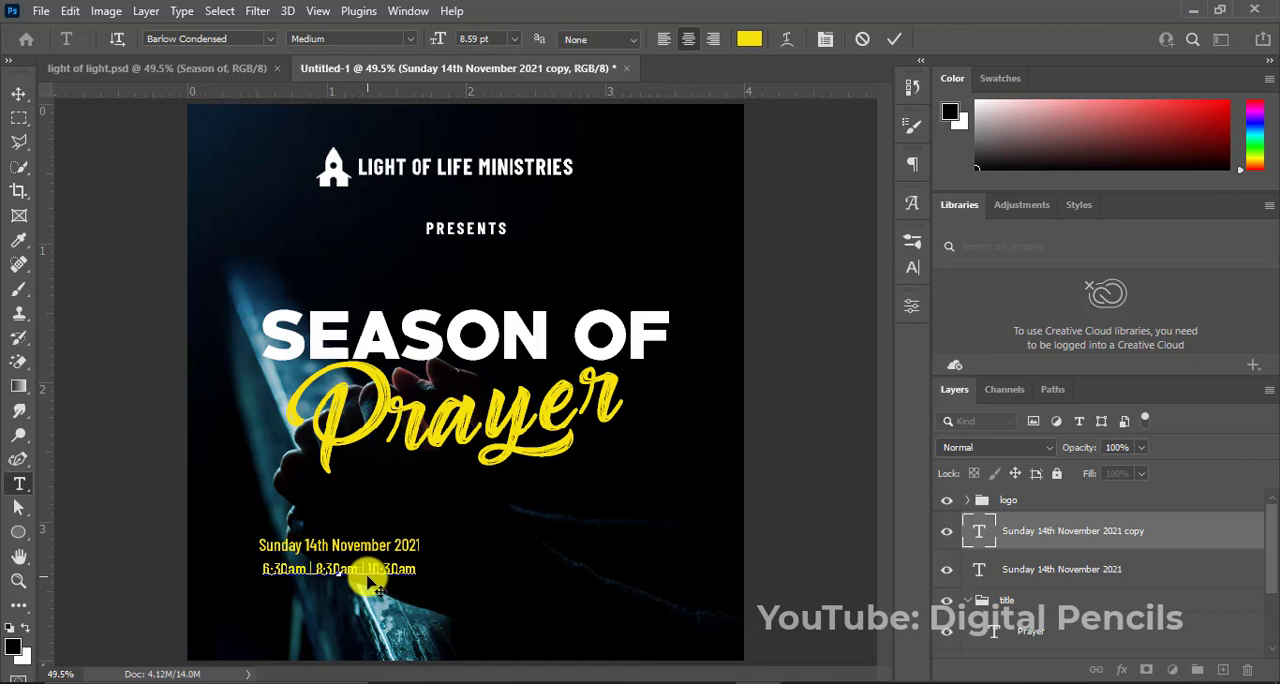
click(895, 38)
key(v)
Set the color of the service times line to white, ffffff.
click(912, 268)
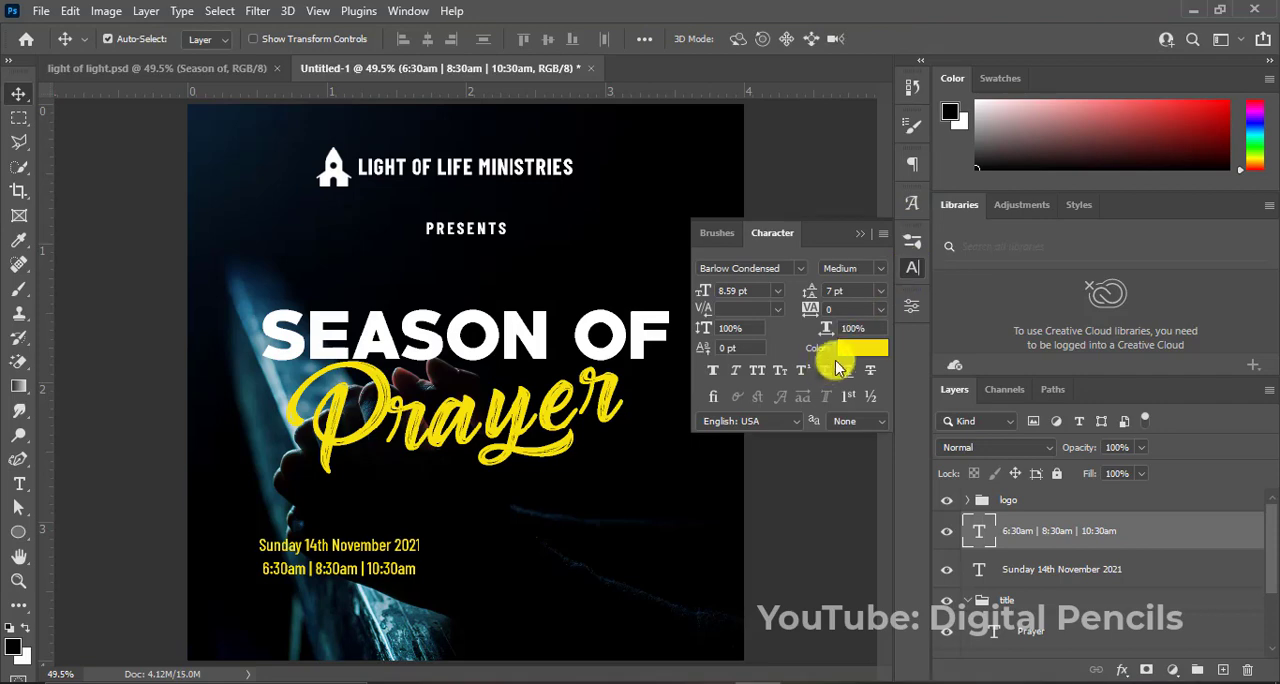
click(865, 348)
drag(848, 478, 714, 278)
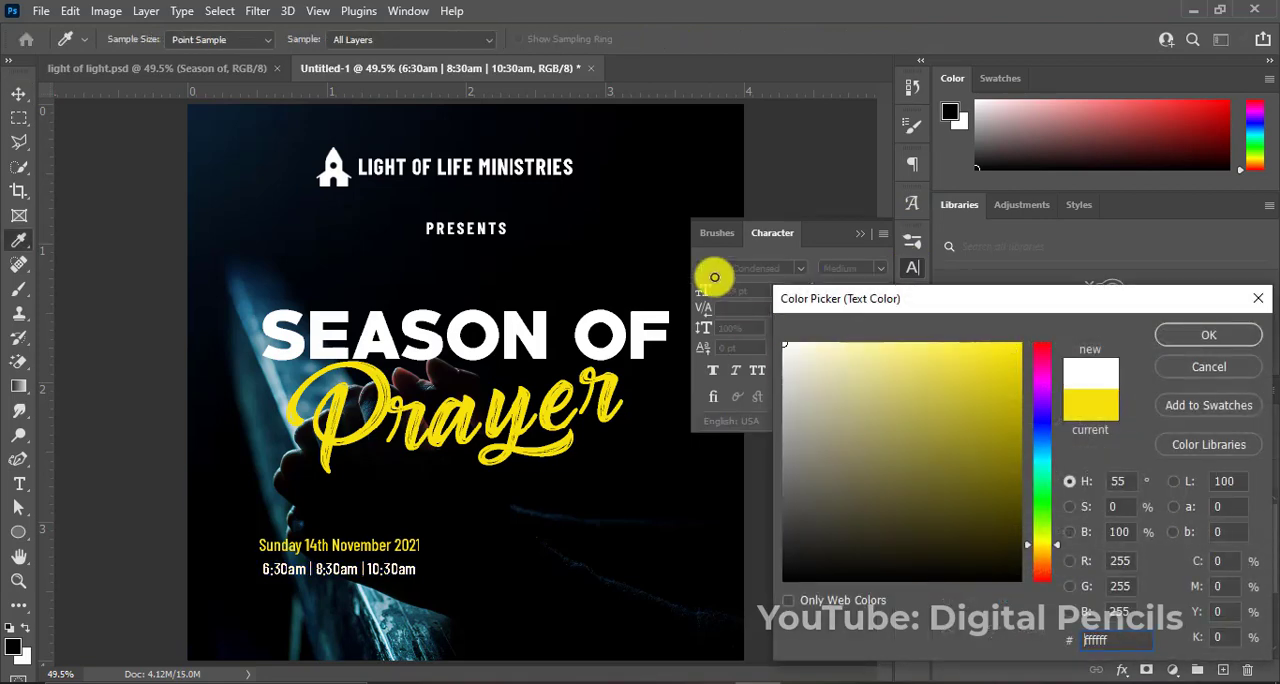
click(1175, 334)
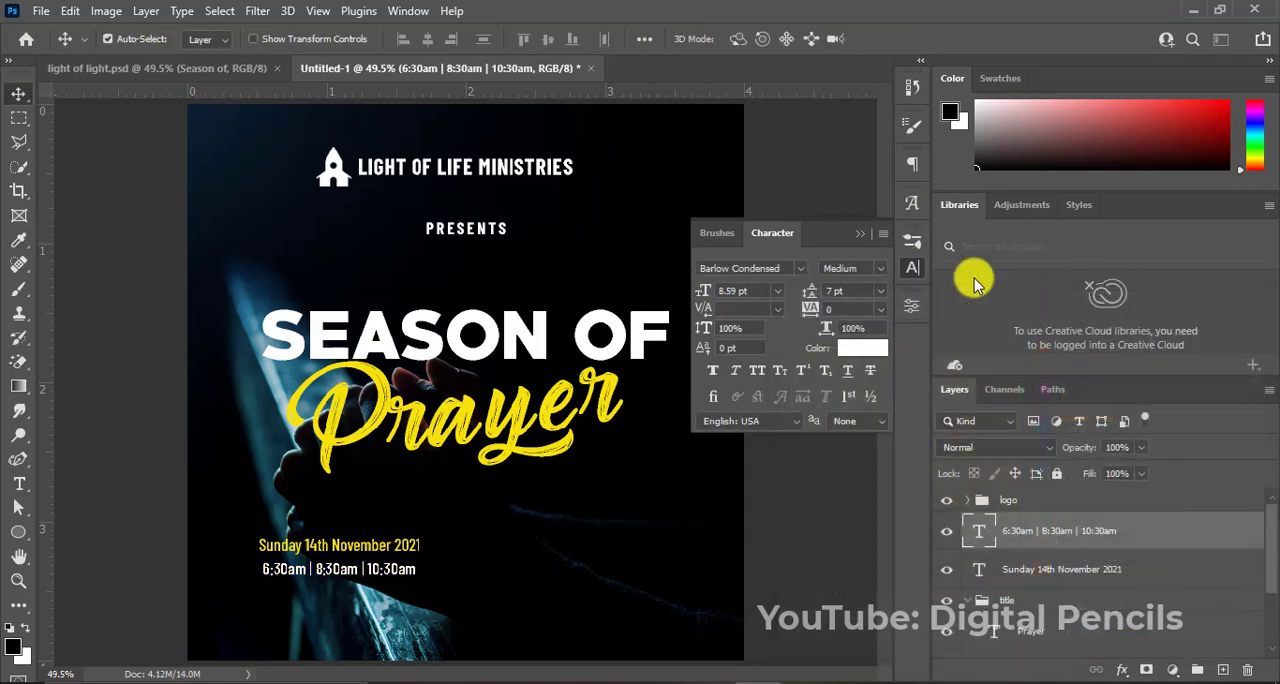
click(864, 235)
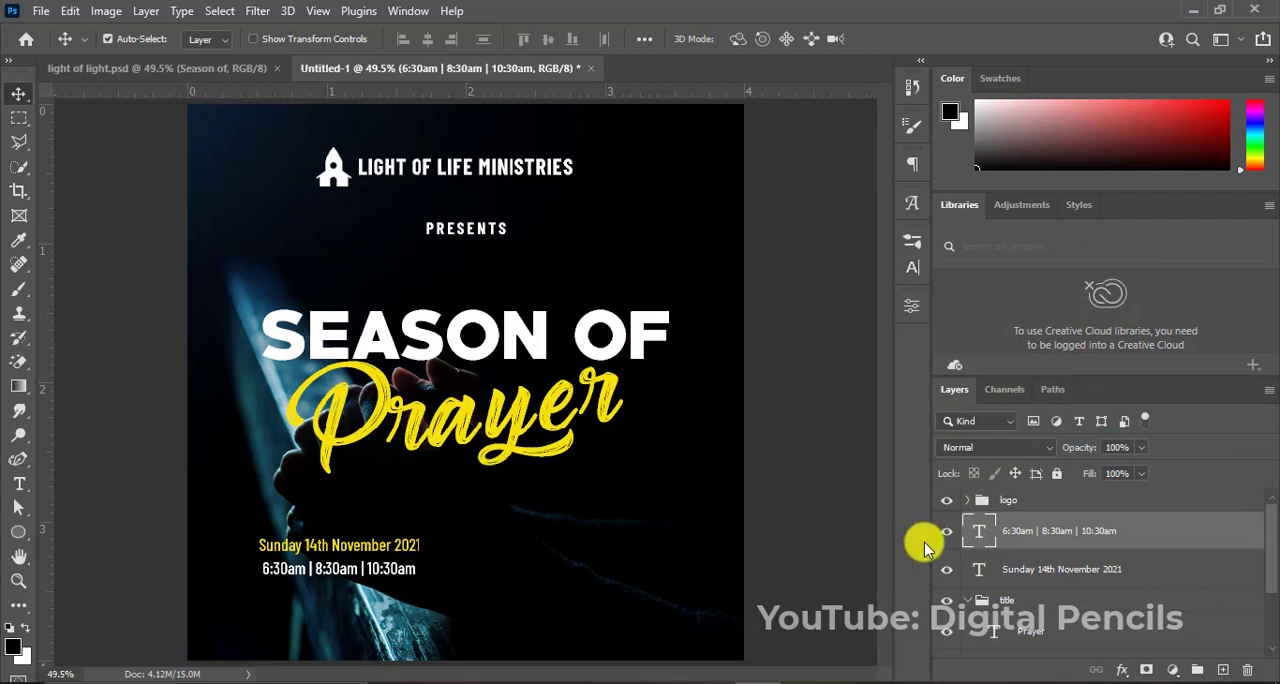
shift+click(1057, 570)
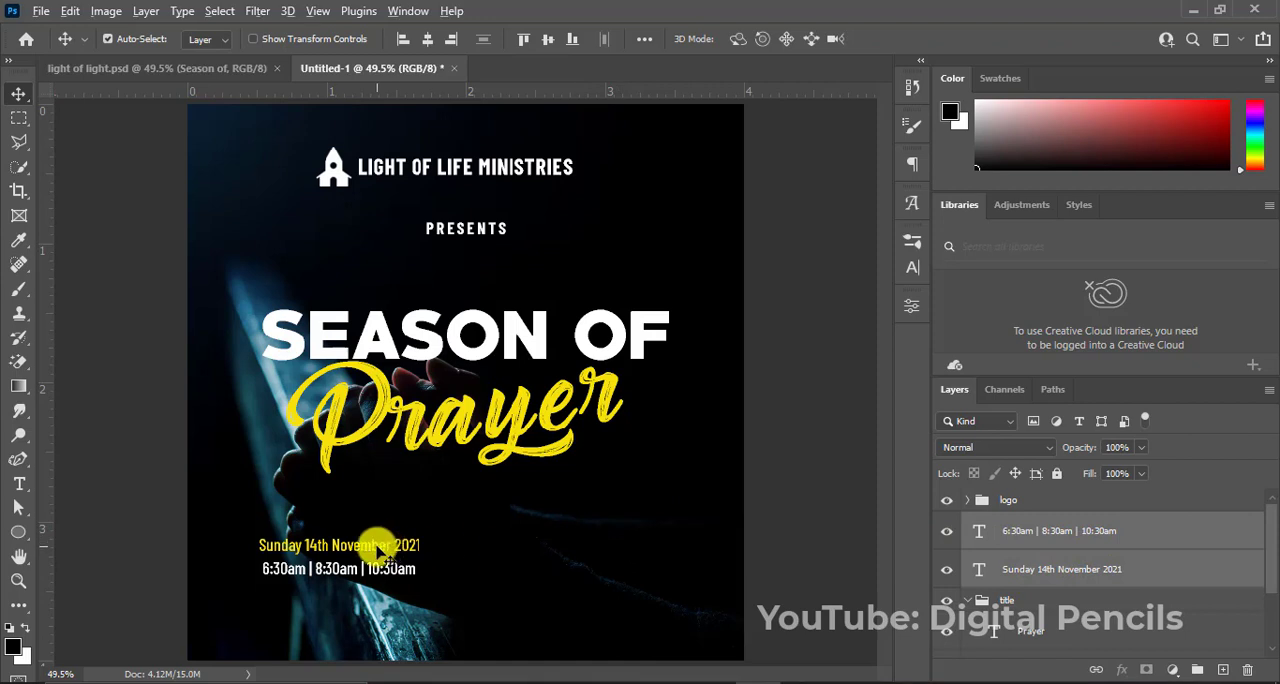
drag(380, 548, 543, 551)
key(ctrl+z)
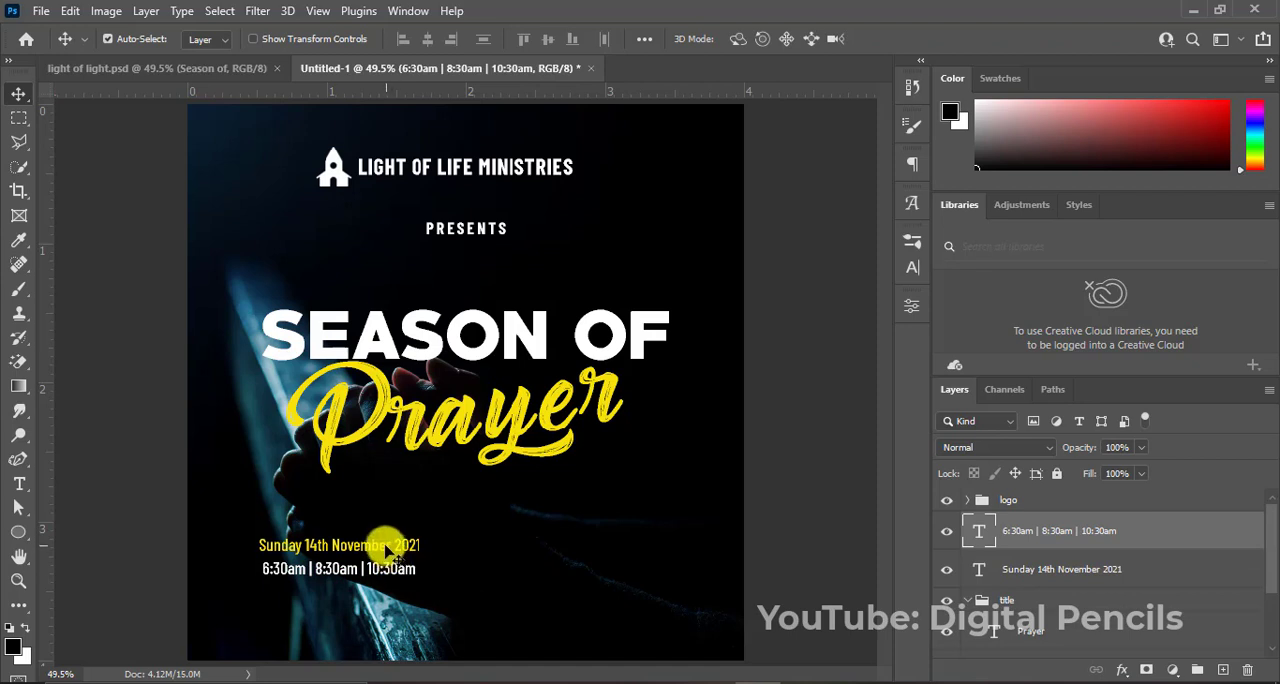
Duplicate the date line to the flyer's lower-right area, level with the original, and change the copy's text to "Light of life church auditorium".
drag(384, 548, 651, 541)
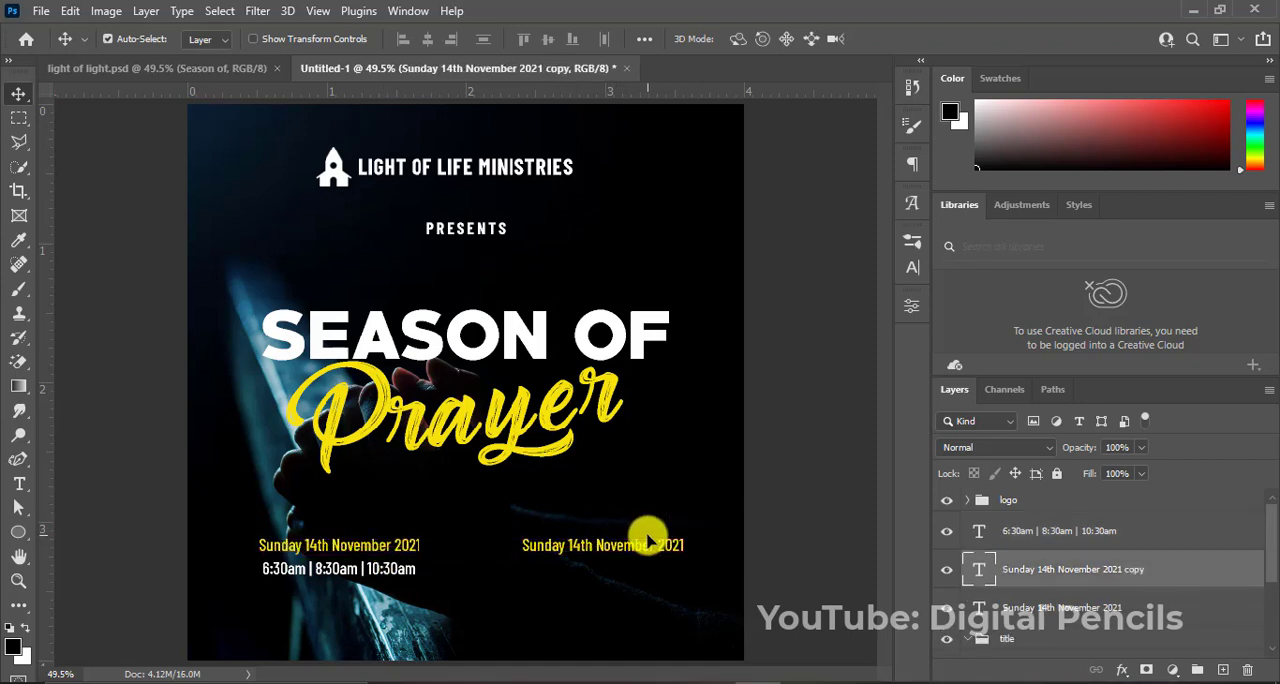
double_click(632, 556)
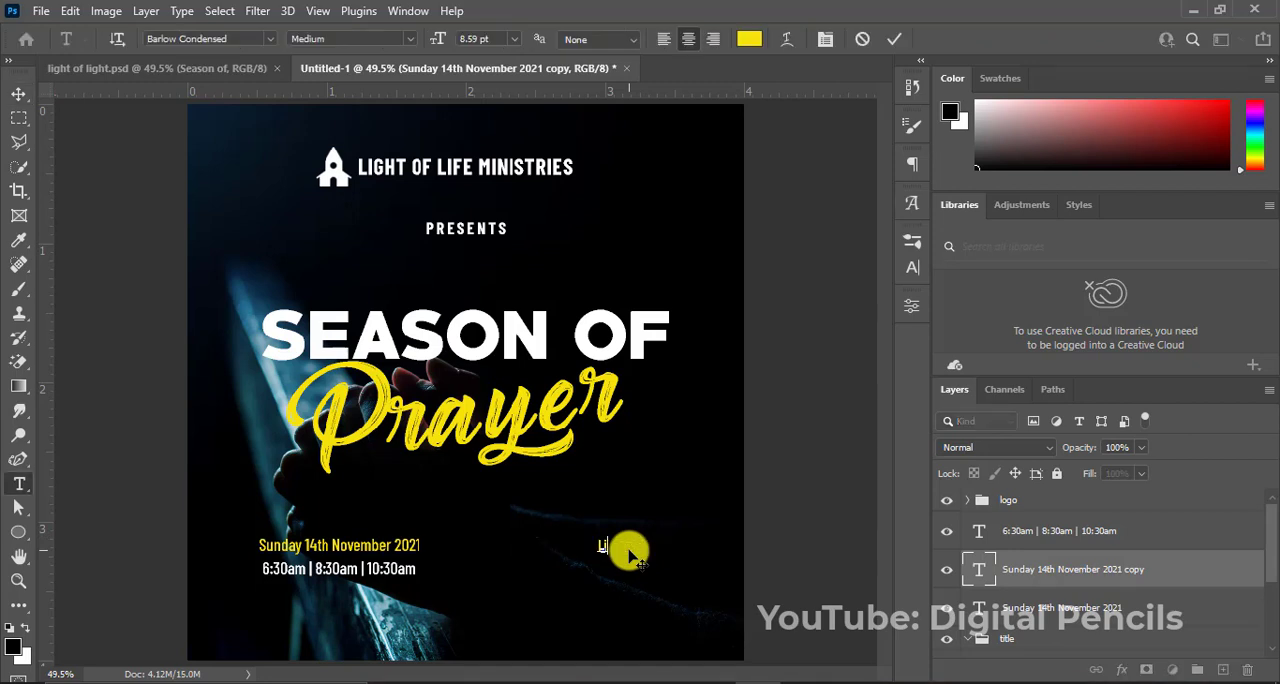
text(ght of life church a)
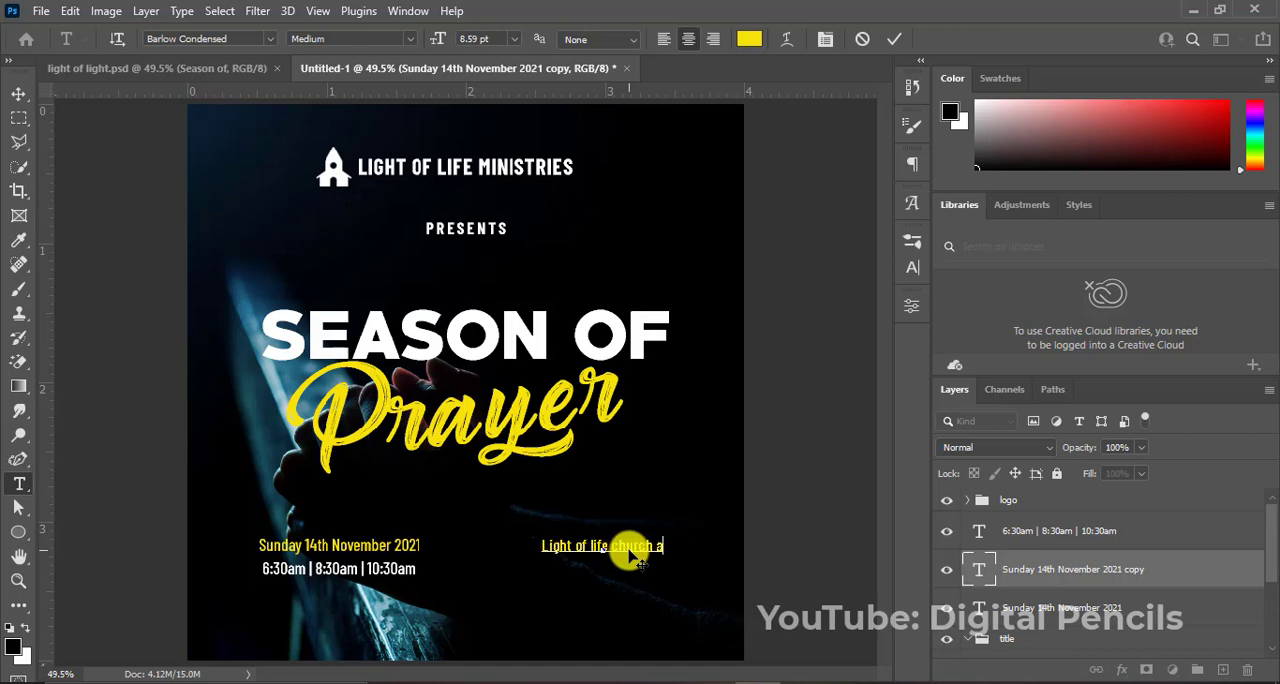
text(udito)
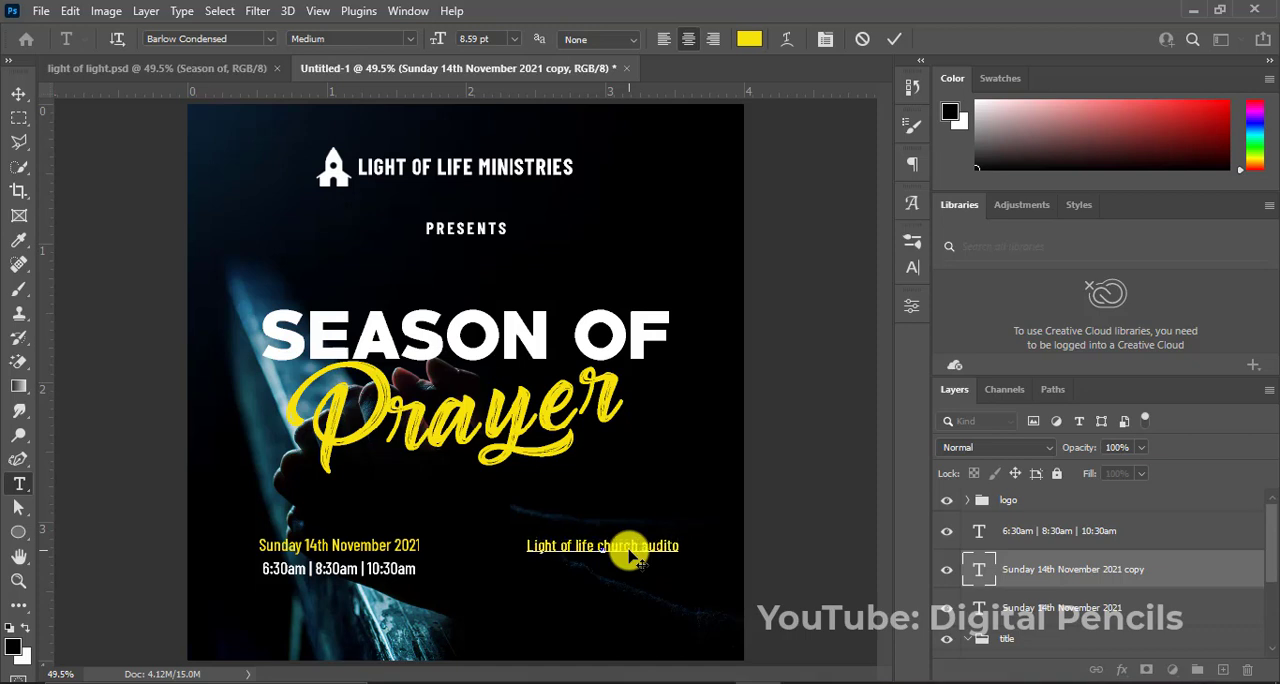
text(rium)
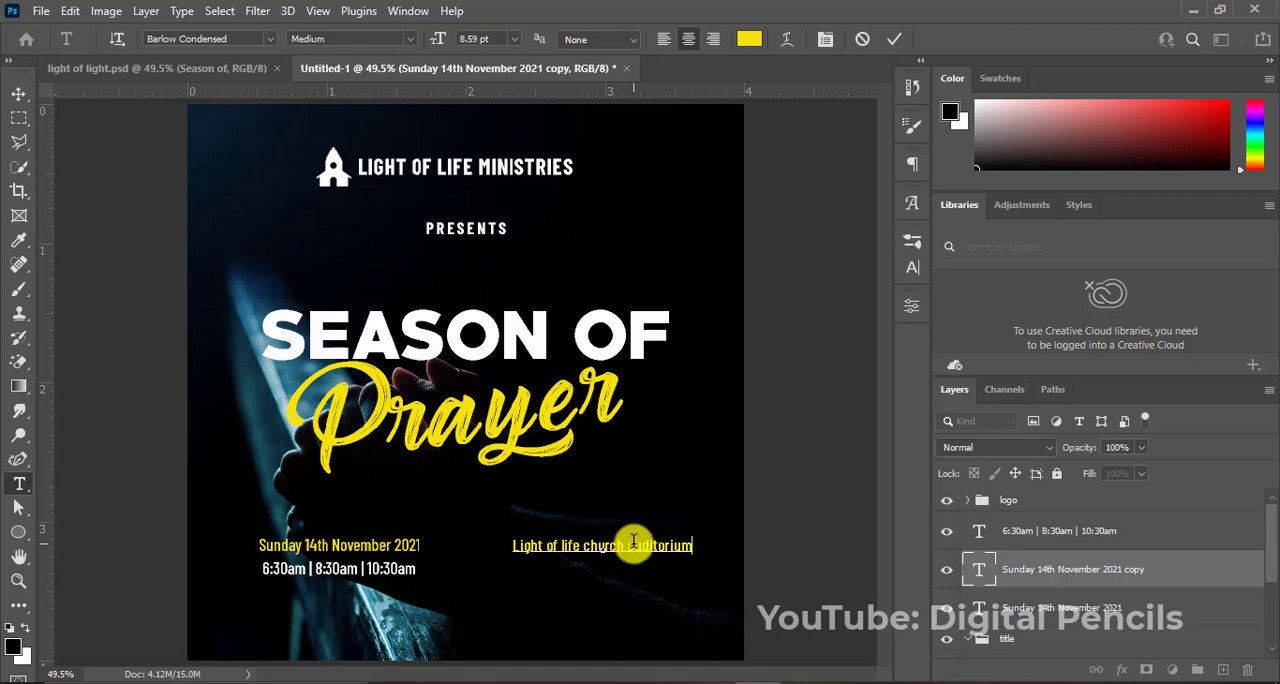
Set the color of the church auditorium text to white, ffffff.
key(ctrl+a)
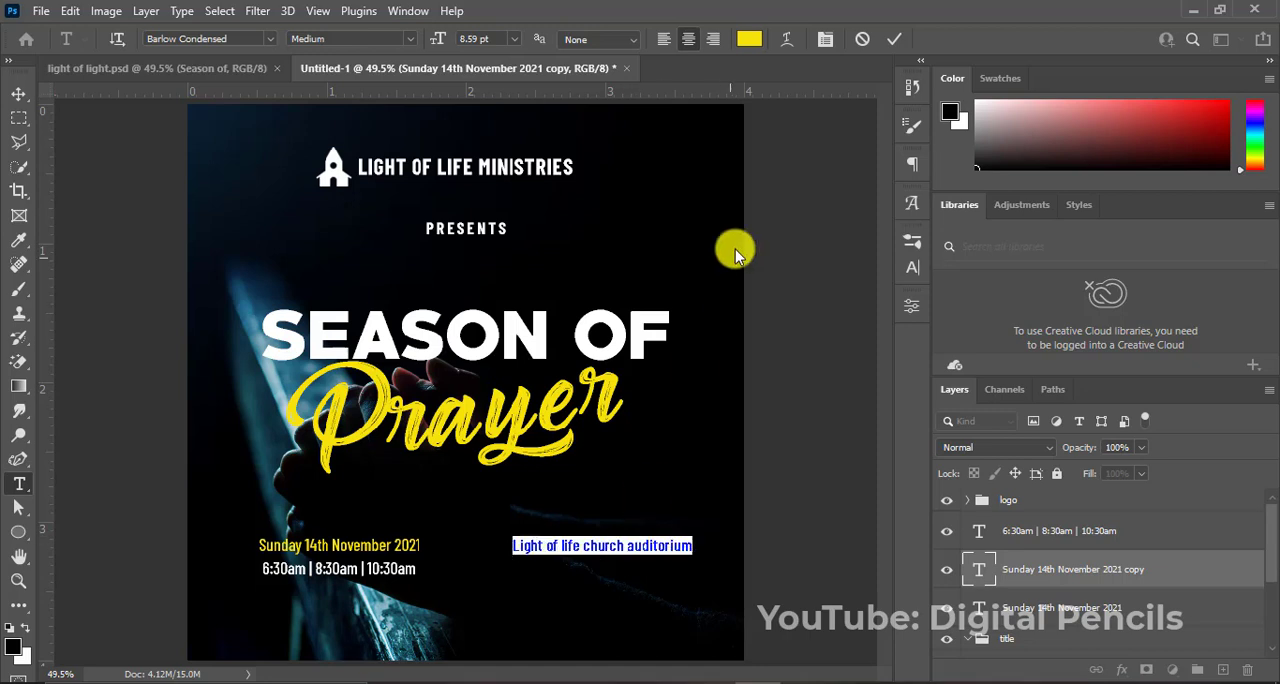
click(749, 39)
text(ffffff)
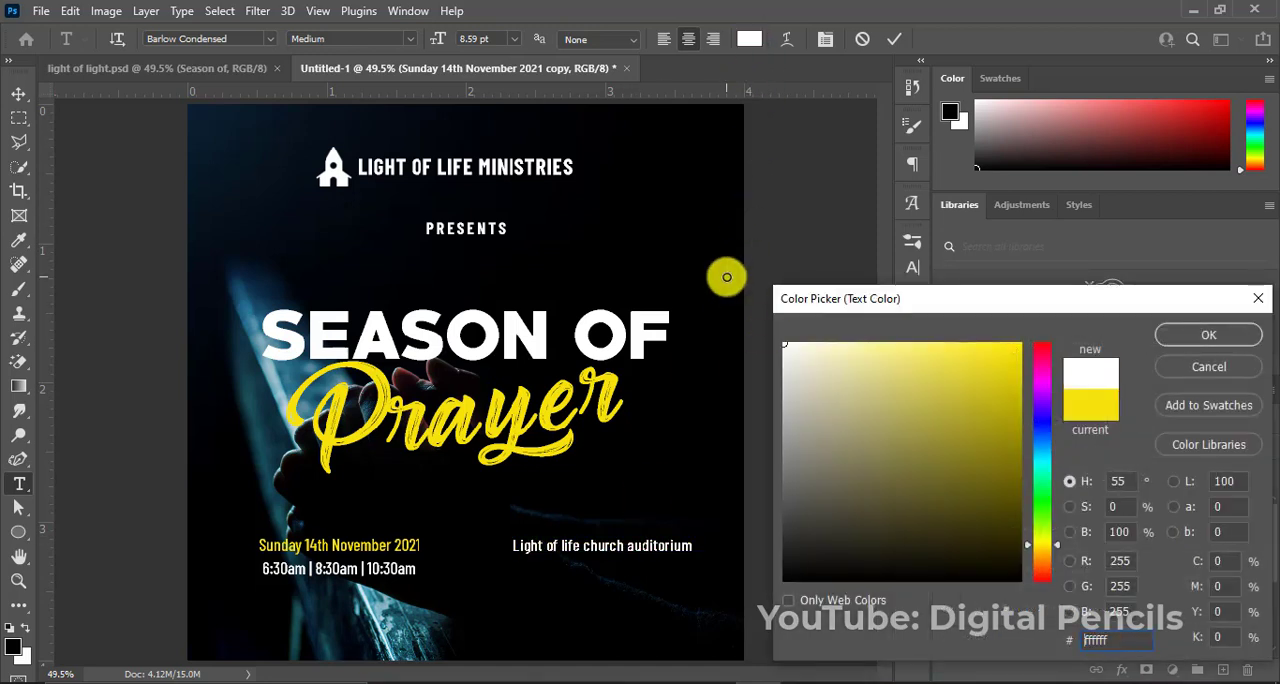
click(1197, 338)
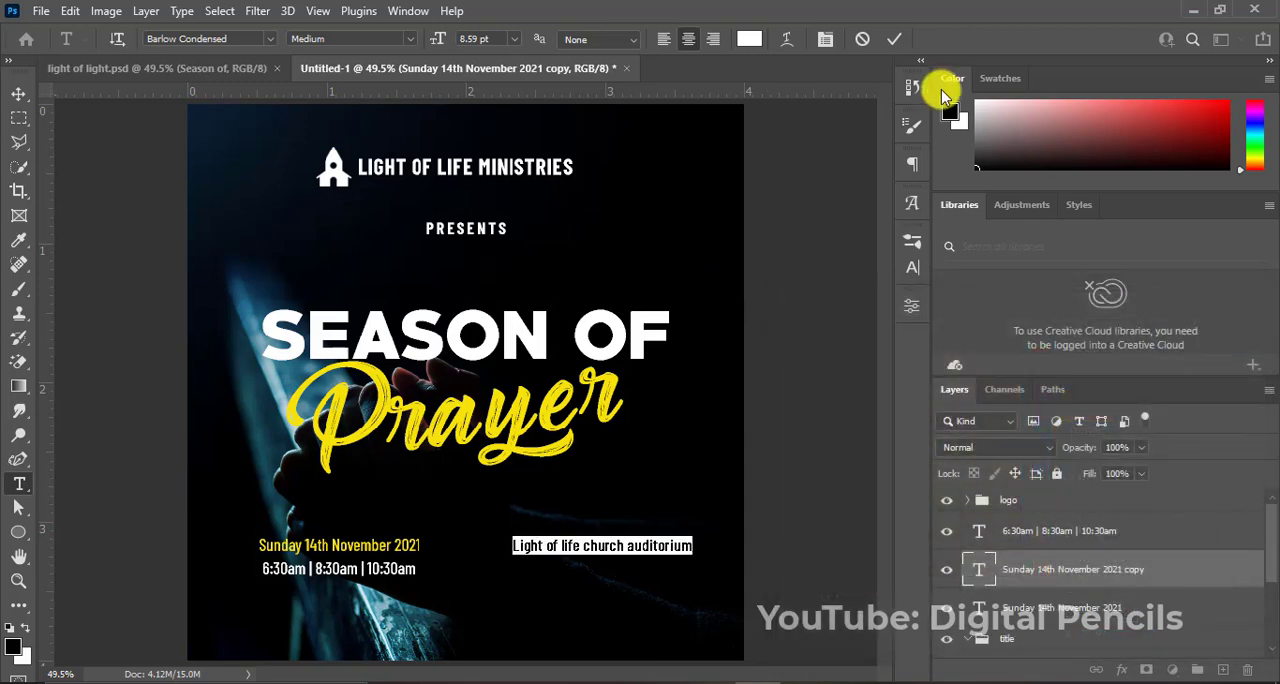
click(894, 38)
key(v)
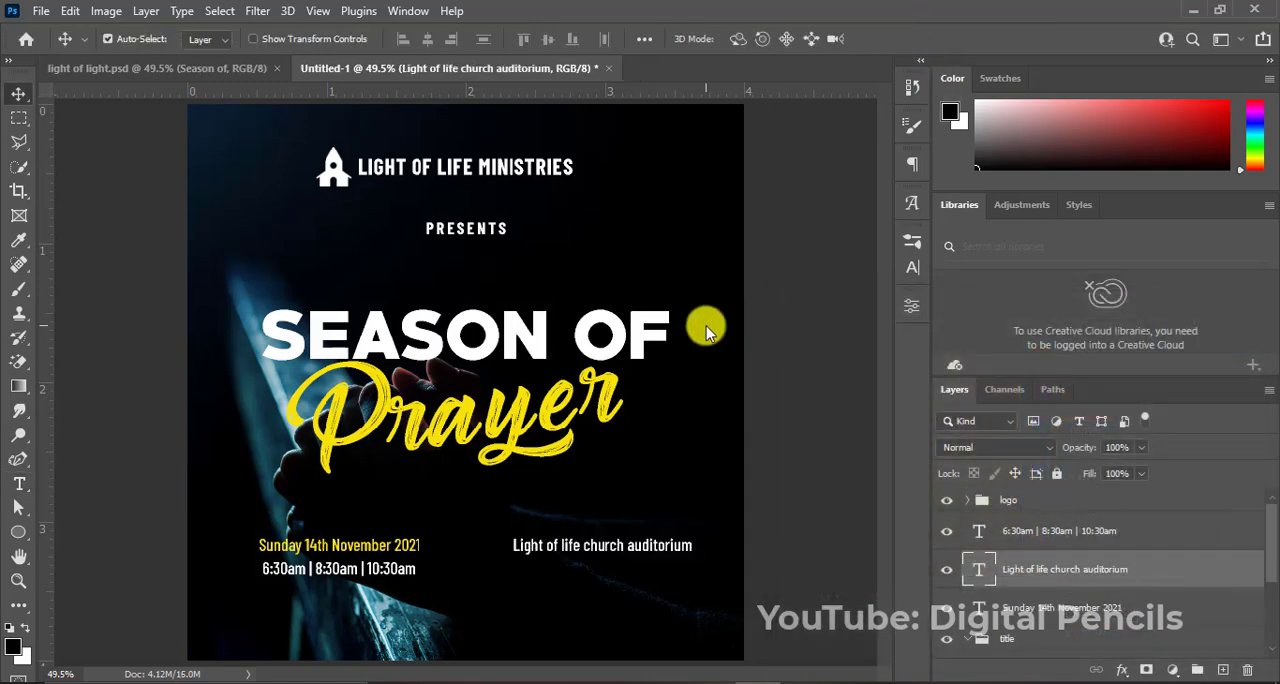
Nudge the church auditorium text slightly left for more room at the flyer's right edge.
key(Left)
key(Left)
key(Left)
key(Left)
key(Left)
key(Left)
key(Left)
key(Left)
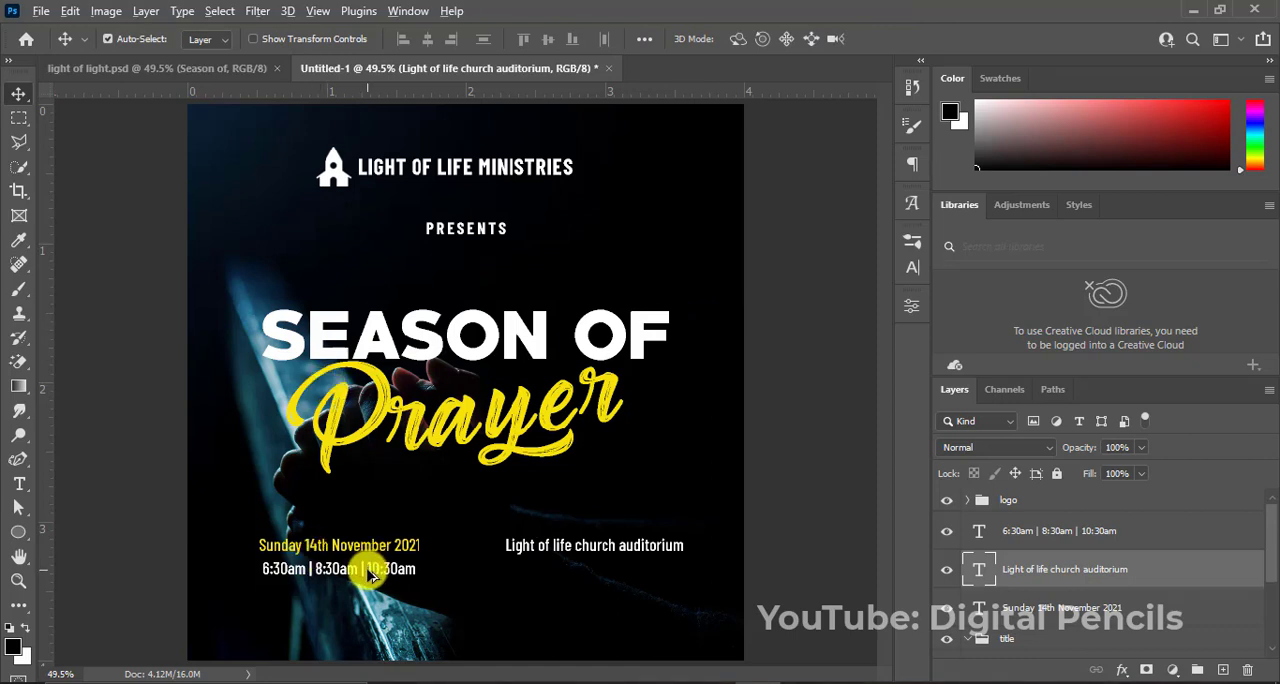
Duplicate the service times line beneath the church auditorium text, change the copy to the venue's street address, and nudge it into position.
drag(368, 575, 634, 567)
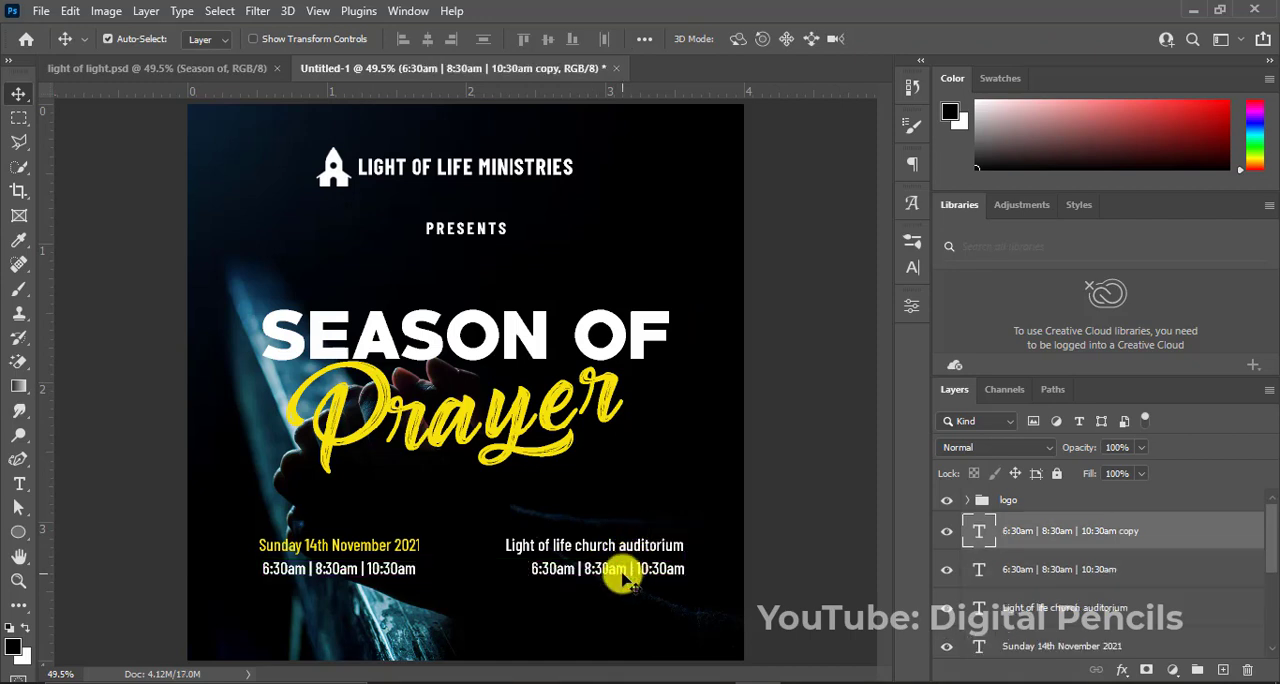
double_click(622, 570)
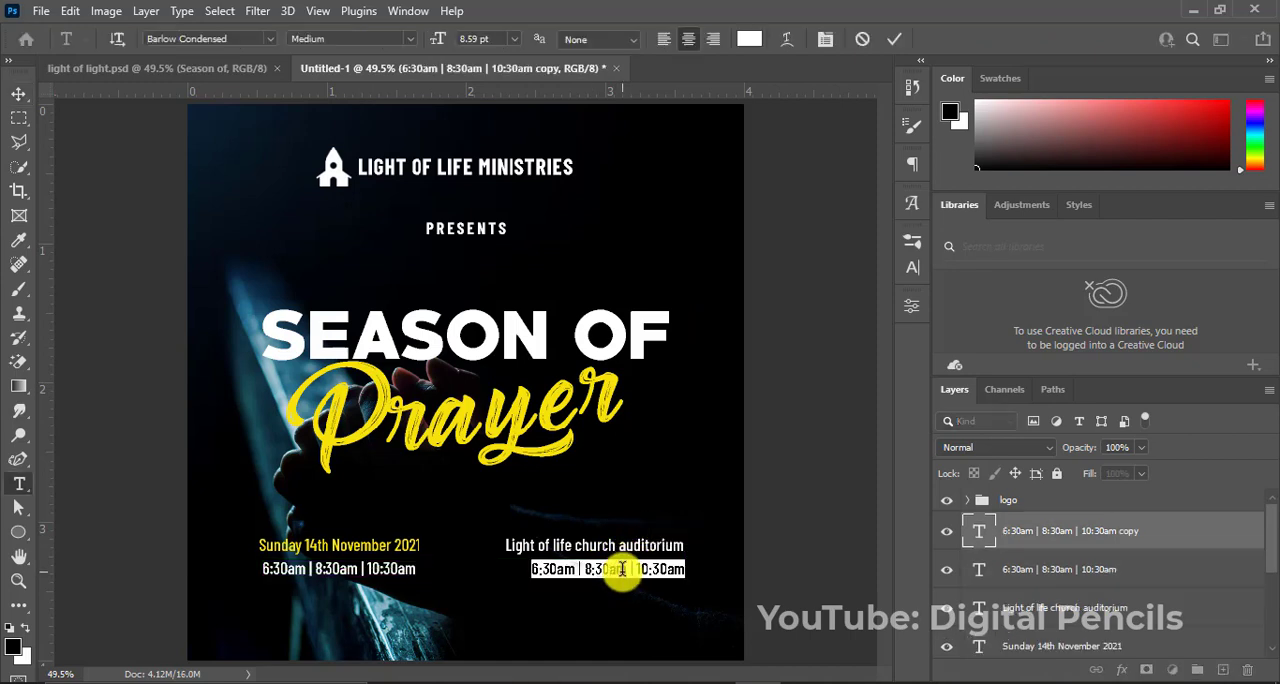
text(No. 53 Virtual location)
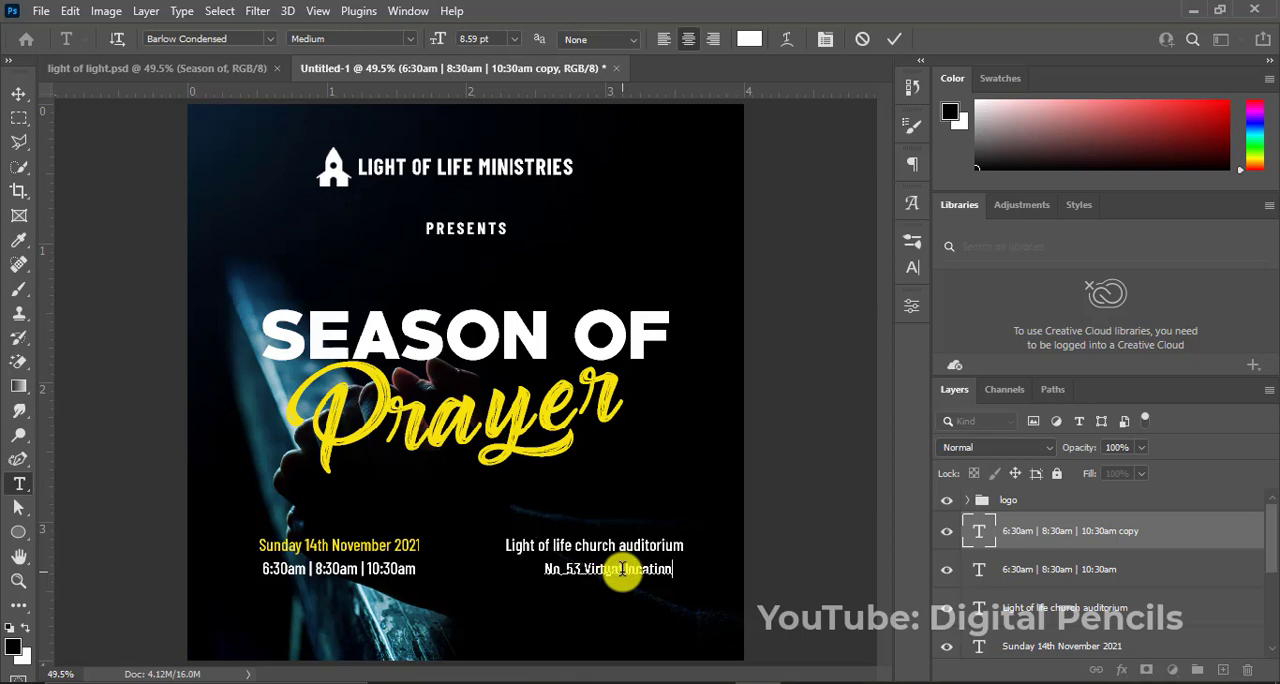
click(890, 39)
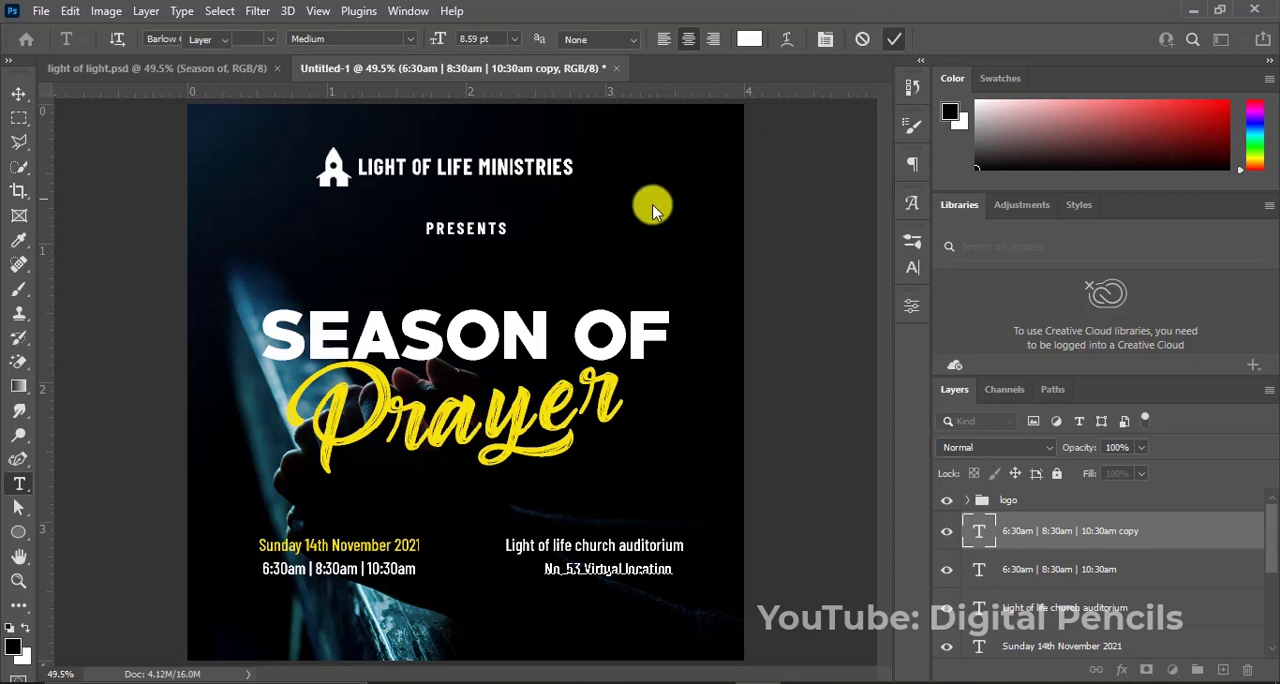
key(v)
key(Left)
key(Left)
key(Left)
key(Left)
key(Left)
key(Left)
key(Left)
key(Left)
key(Left)
key(Left)
key(Left)
key(Left)
key(Left)
key(Left)
key(Left)
key(Left)
key(Left)
key(Left)
key(Left)
key(Left)
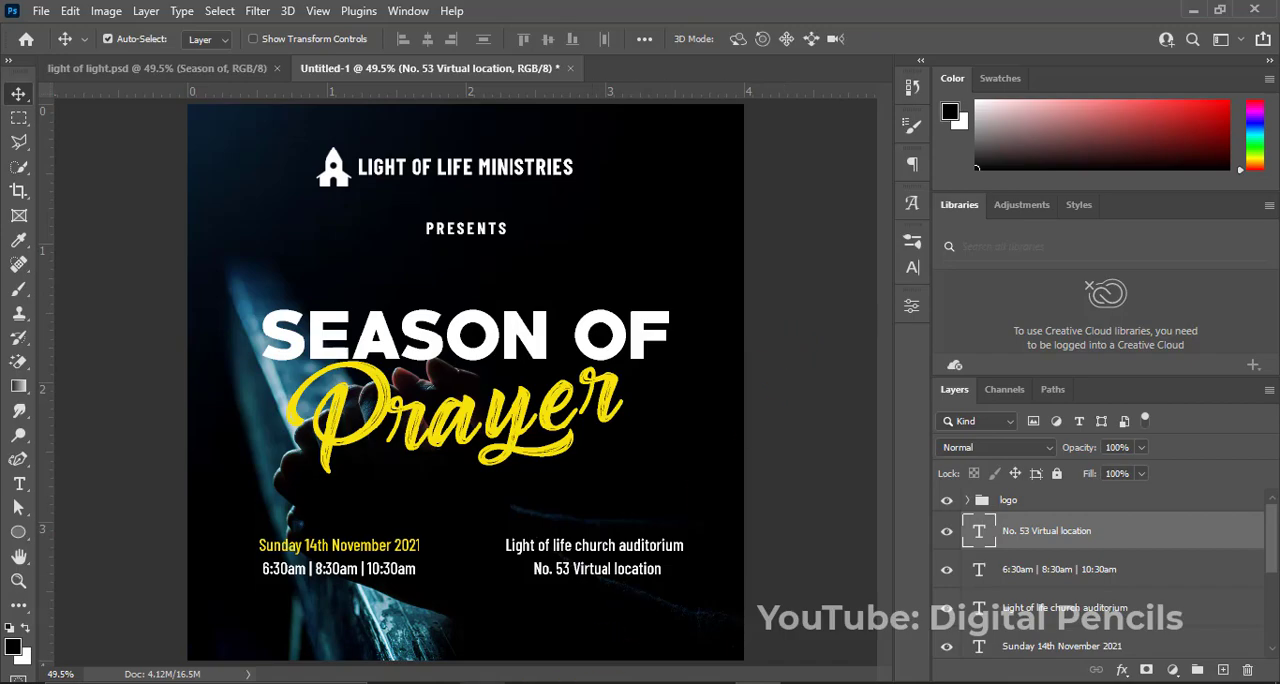
Place the marker_50px image from the season folder into the flyer, scaled to about 37% beside the venue's address line.
key(alt+Tab)
click(527, 250)
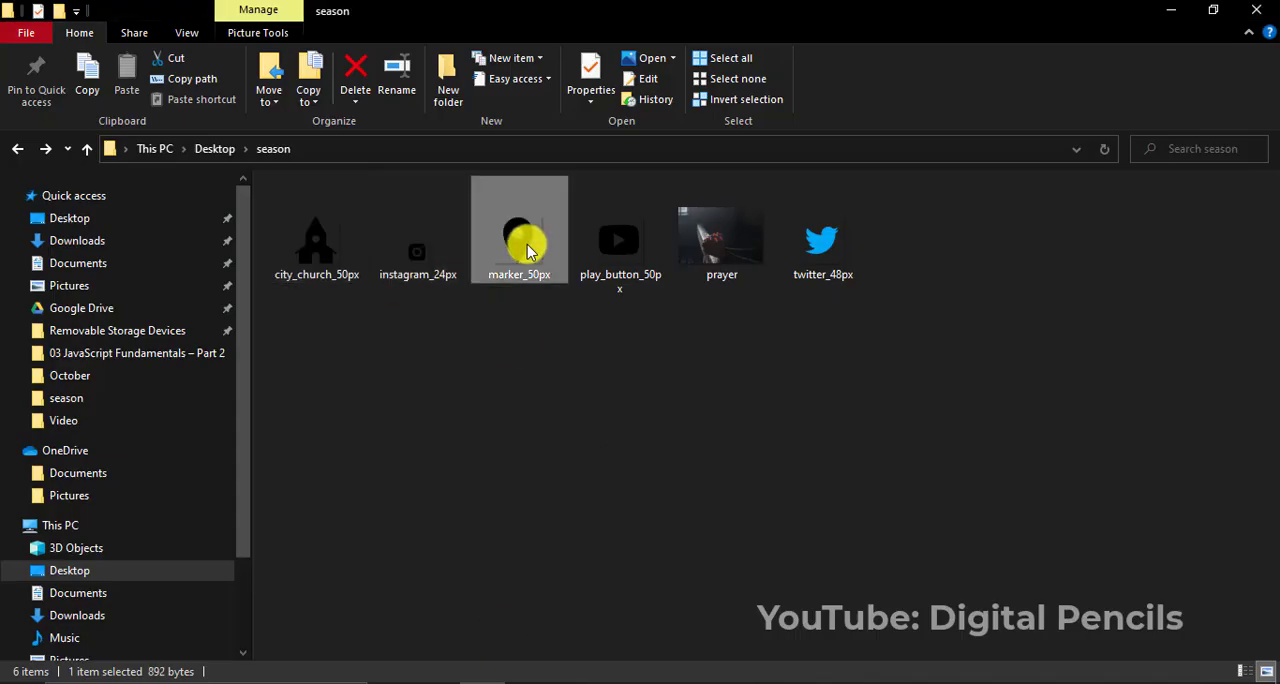
drag(527, 250, 506, 556)
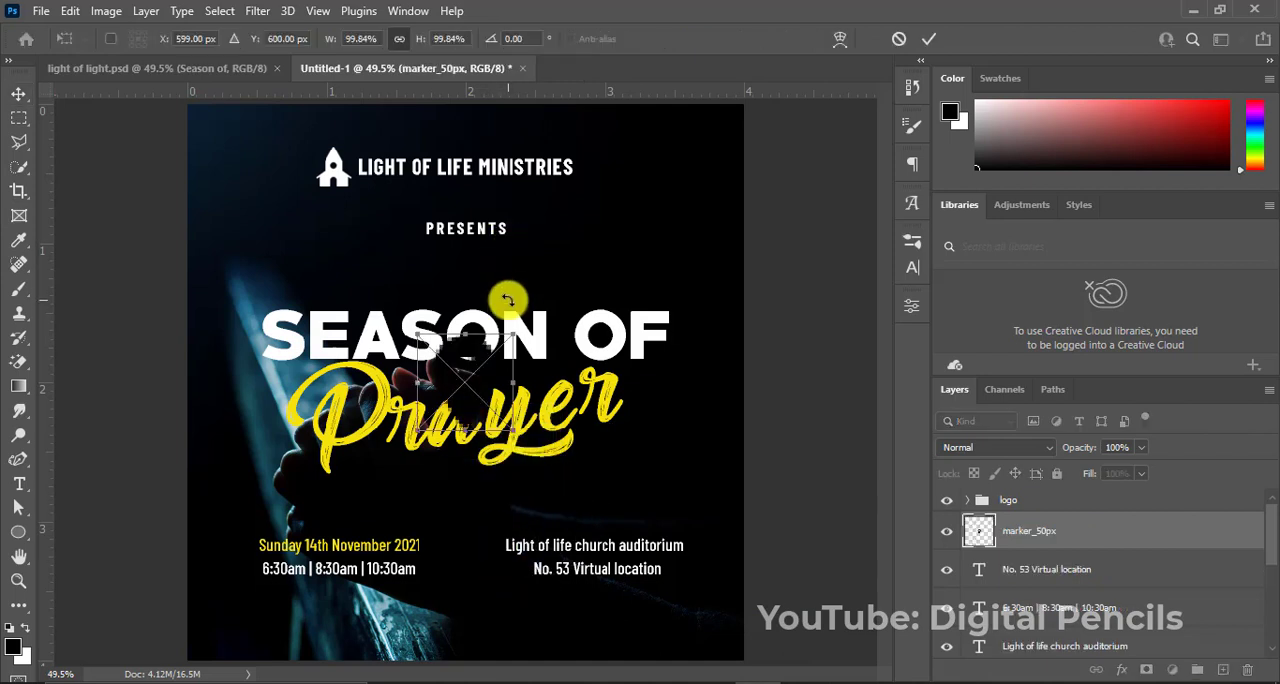
mouse_move(512, 333)
mouse_down()
mouse_move(479, 366)
mouse_move(508, 588)
mouse_up()
key(Return)
Apply a yellow Color Overlay, f5e20b, to the marker icon.
right_click(1062, 536)
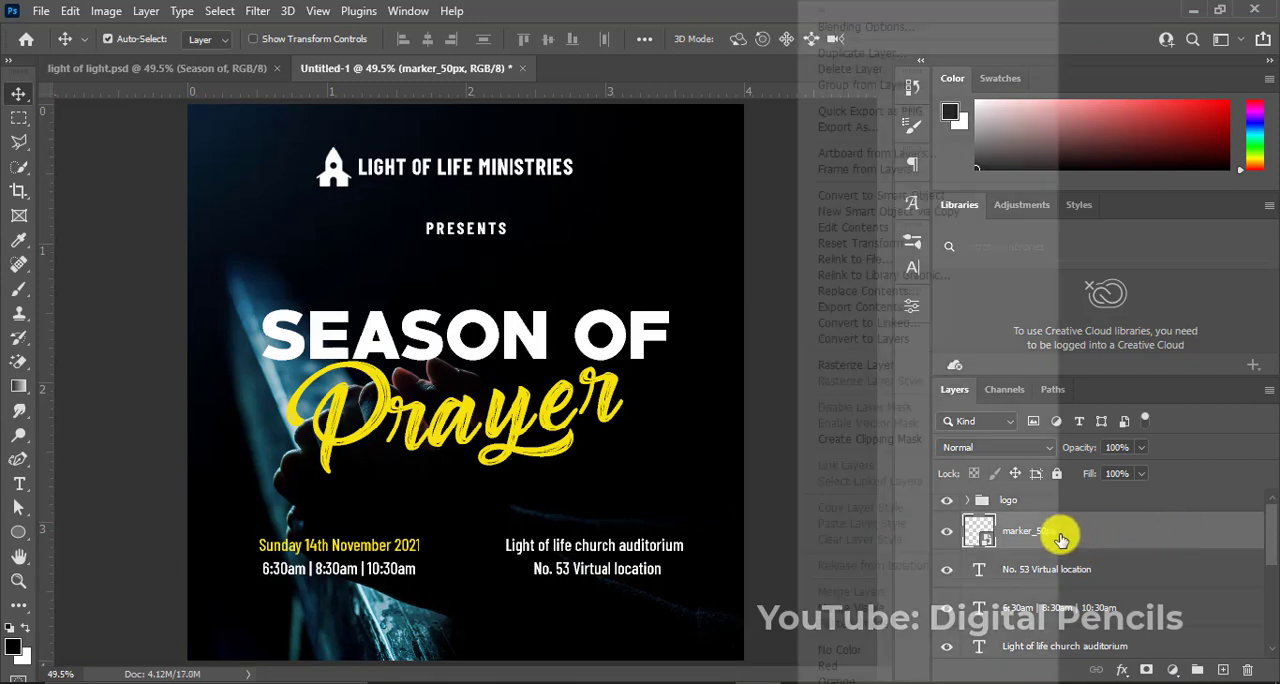
click(928, 30)
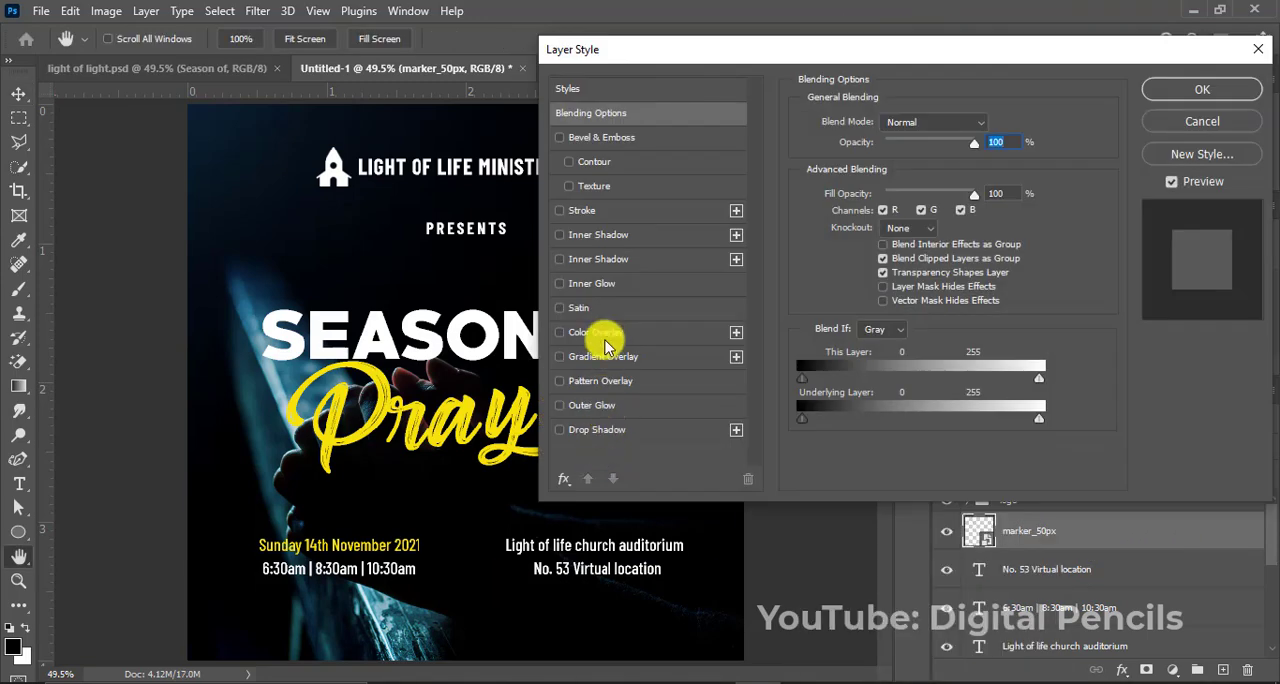
click(604, 336)
click(992, 124)
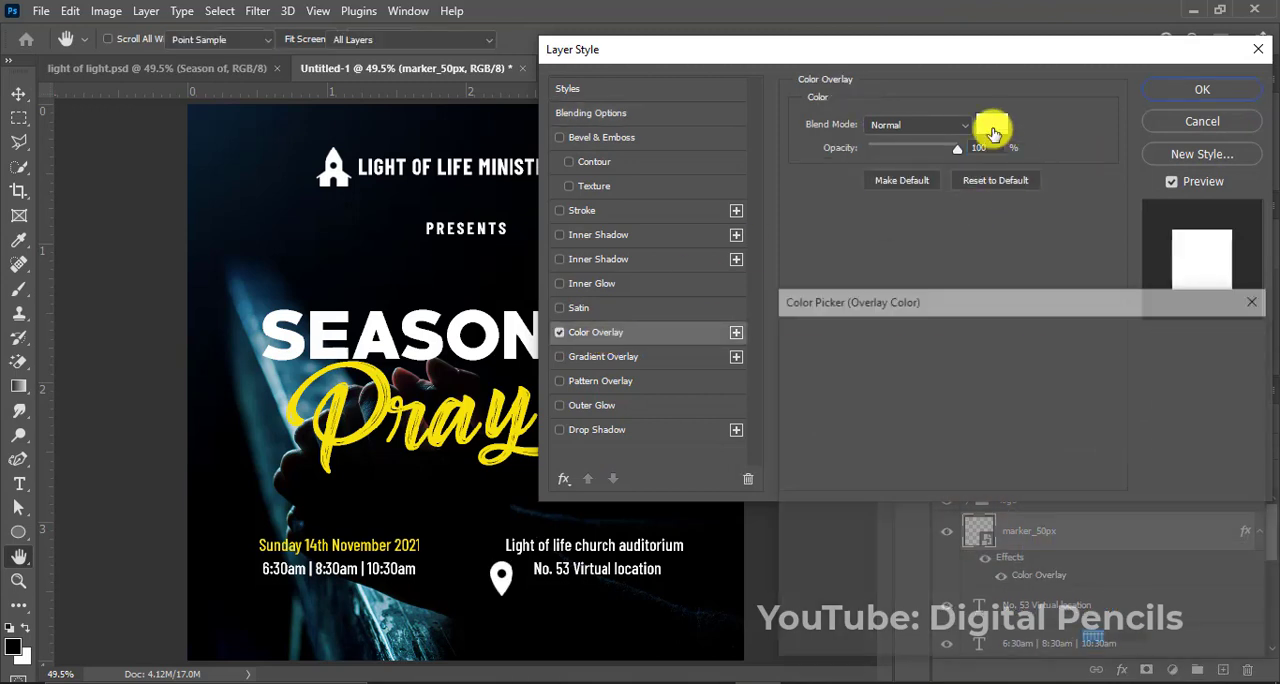
text(f5e20b)
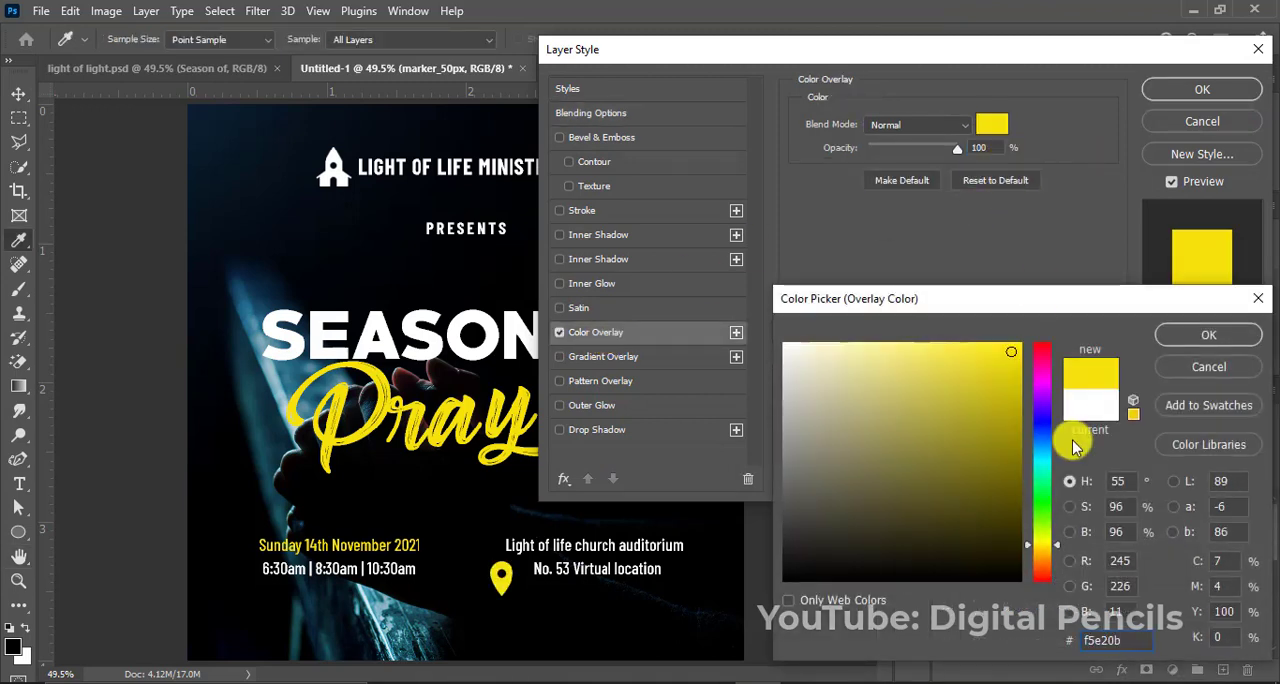
click(1184, 333)
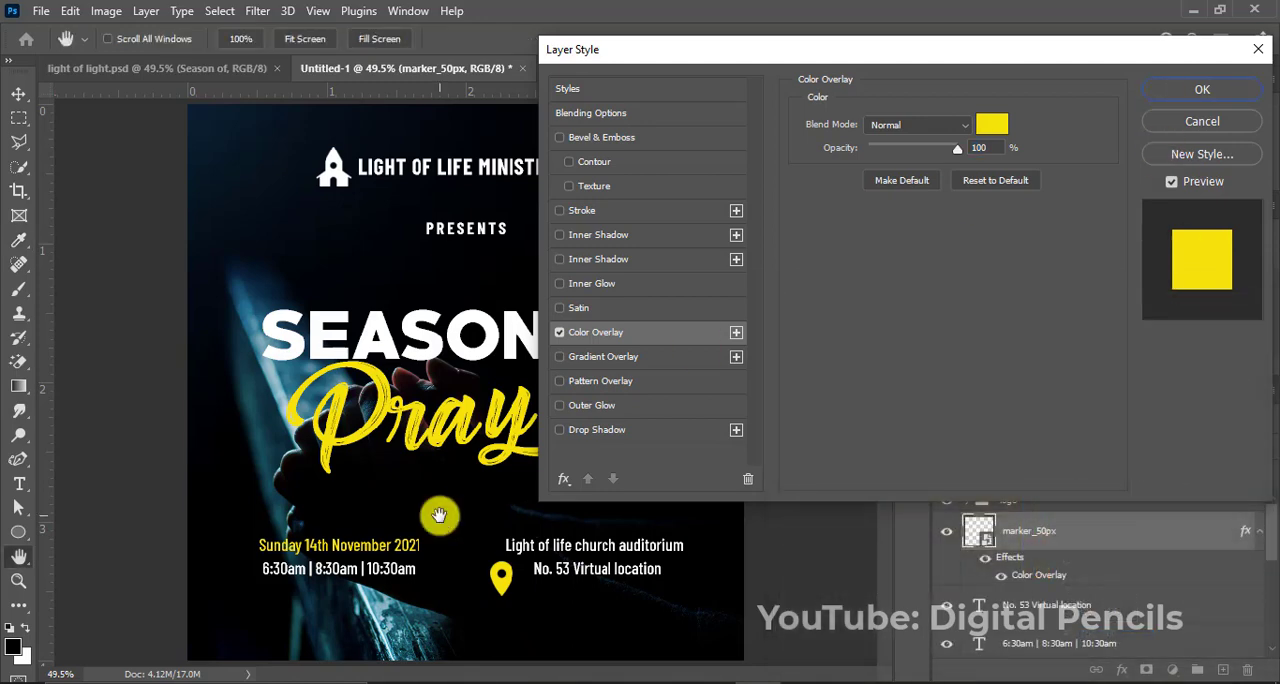
key(Return)
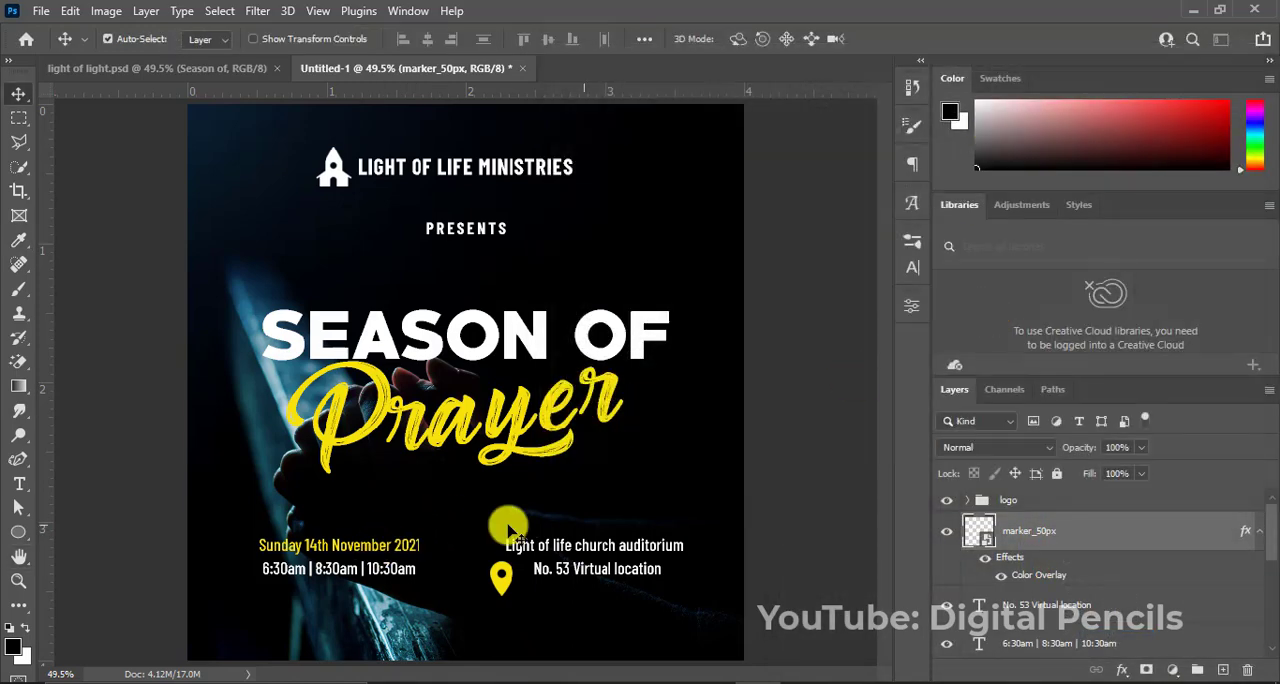
Scale the marker icon down to text height and position it directly before the venue's address line.
key(ctrl+t)
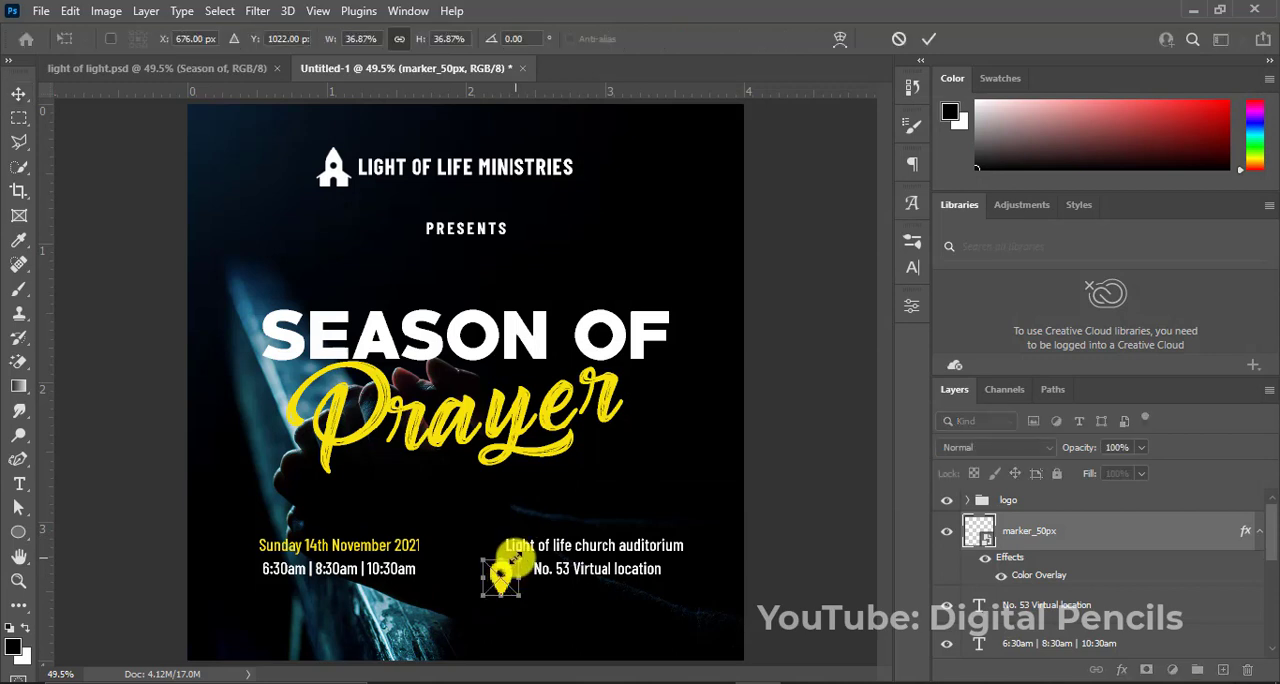
mouse_move(515, 561)
mouse_down()
mouse_move(512, 578)
mouse_move(521, 573)
mouse_up()
key(Return)
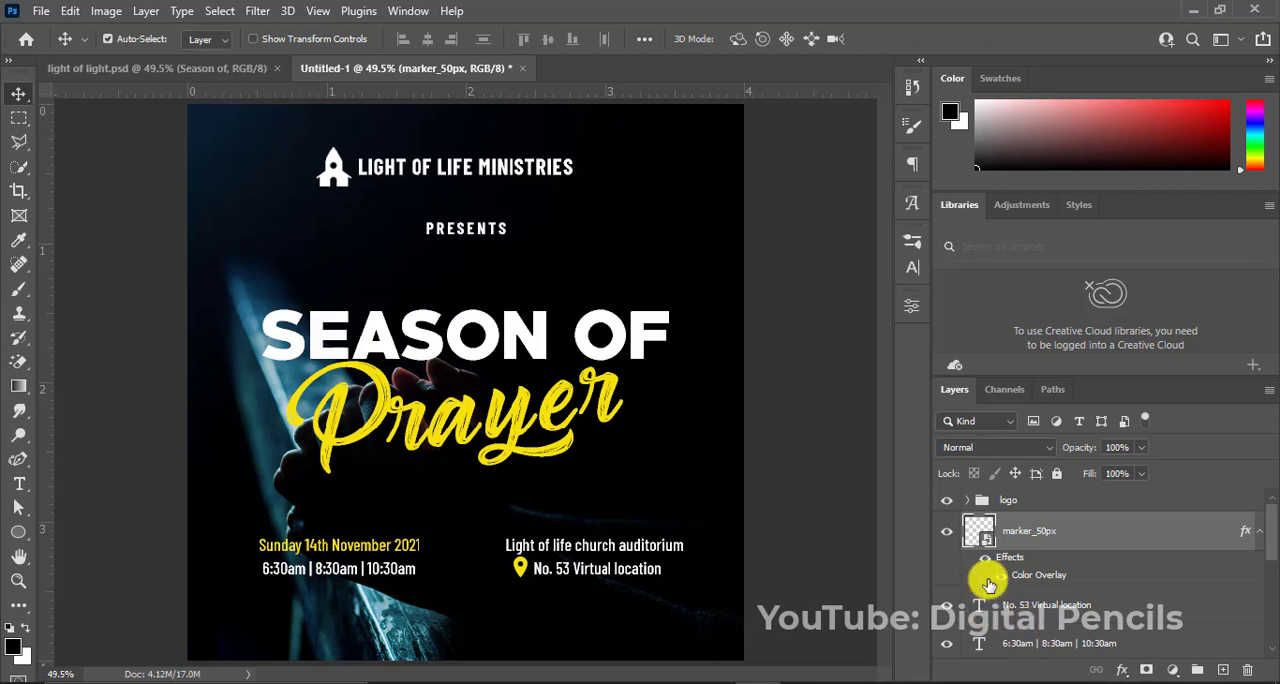
Group the marker icon with the date, service times and venue text layers, and name the group location.
click(966, 501)
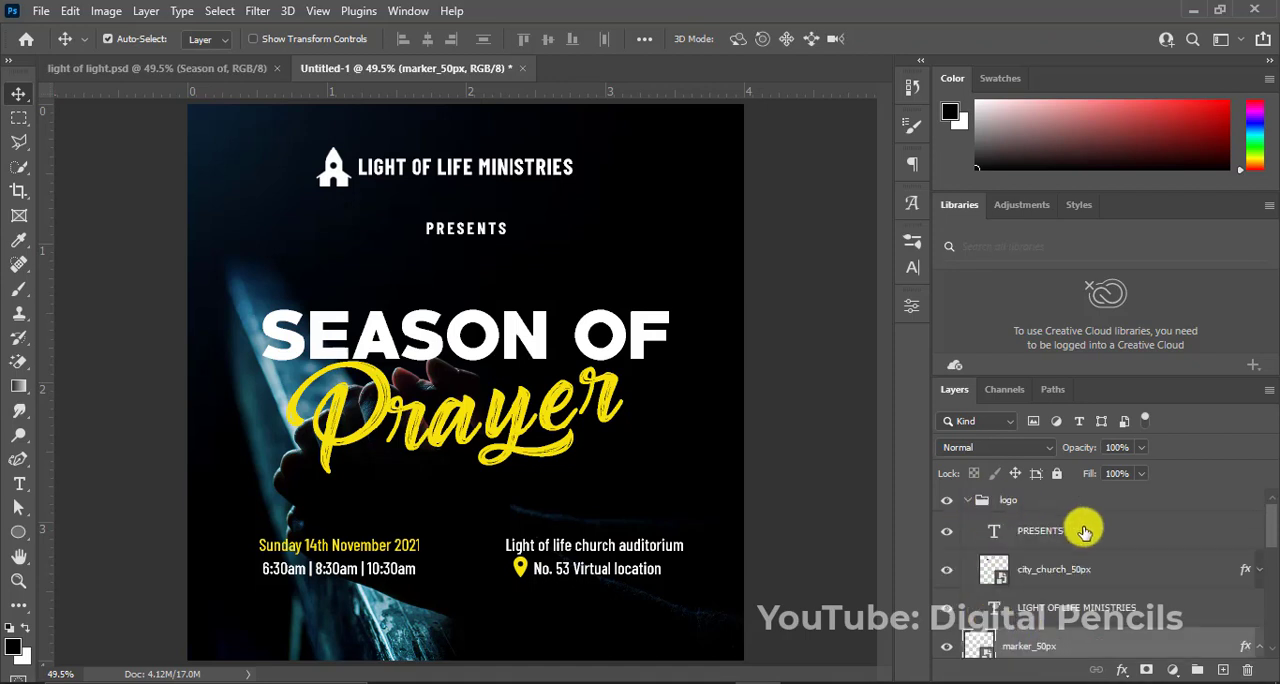
click(966, 501)
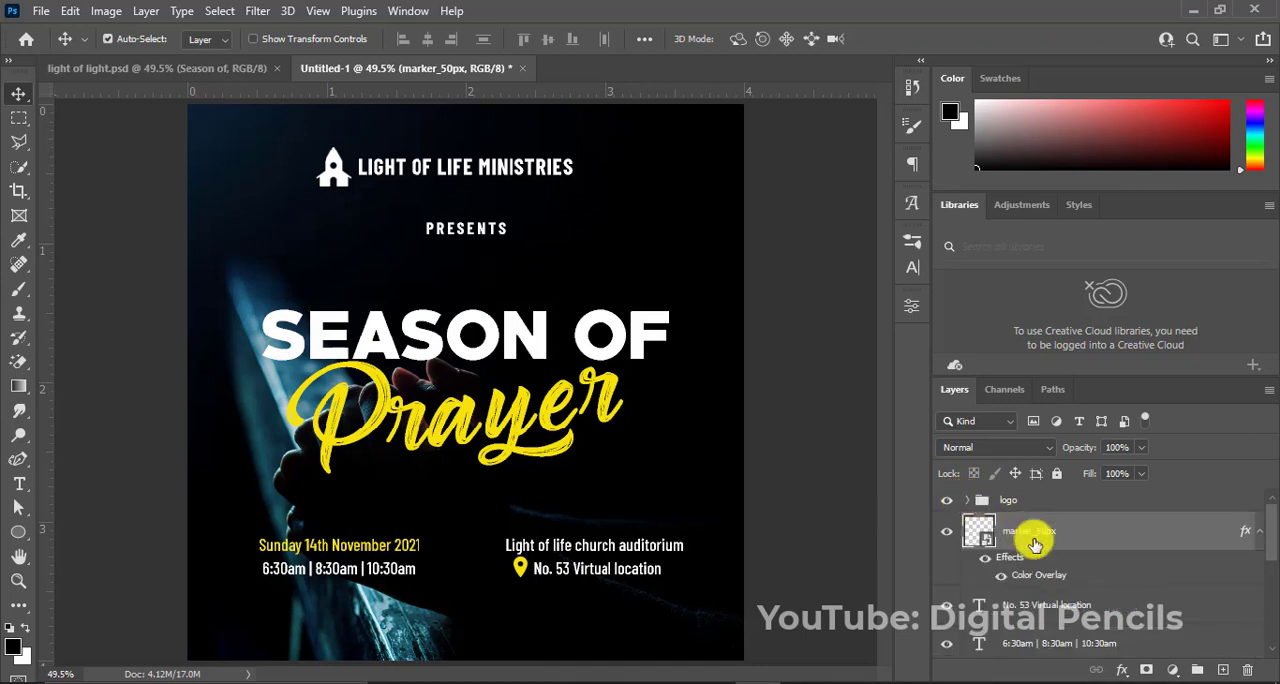
drag(1270, 537, 1268, 579)
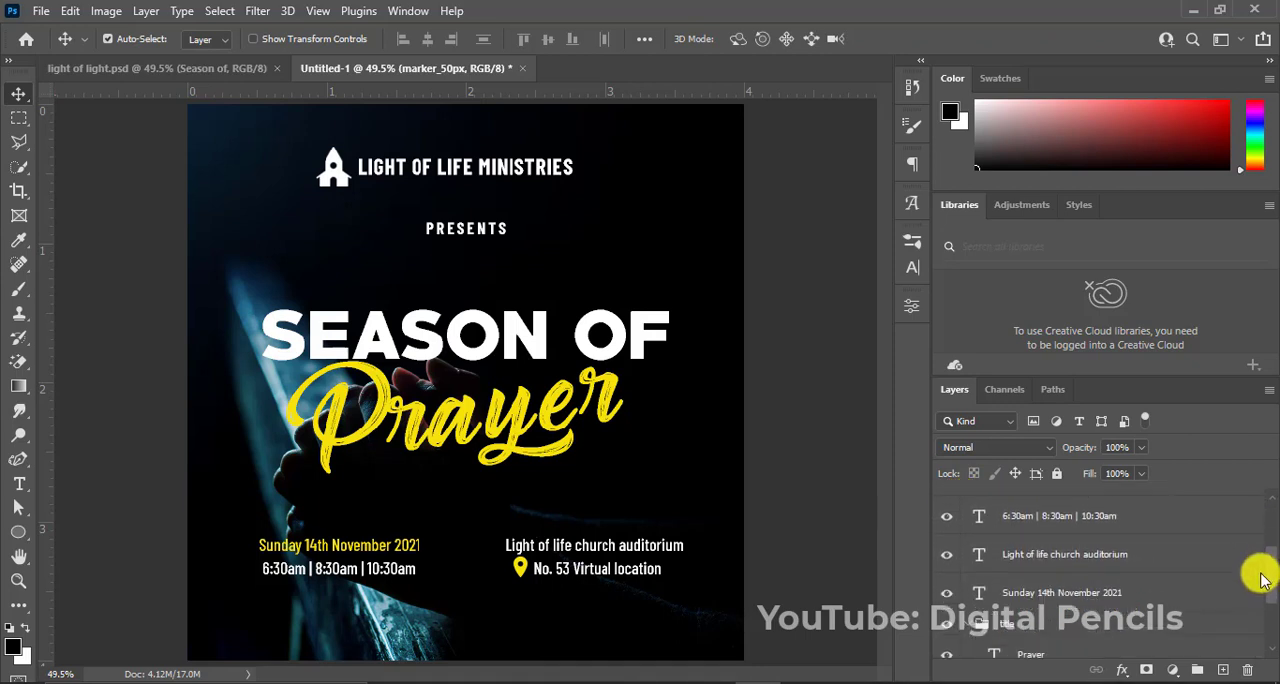
shift+click(1100, 594)
key(ctrl+g)
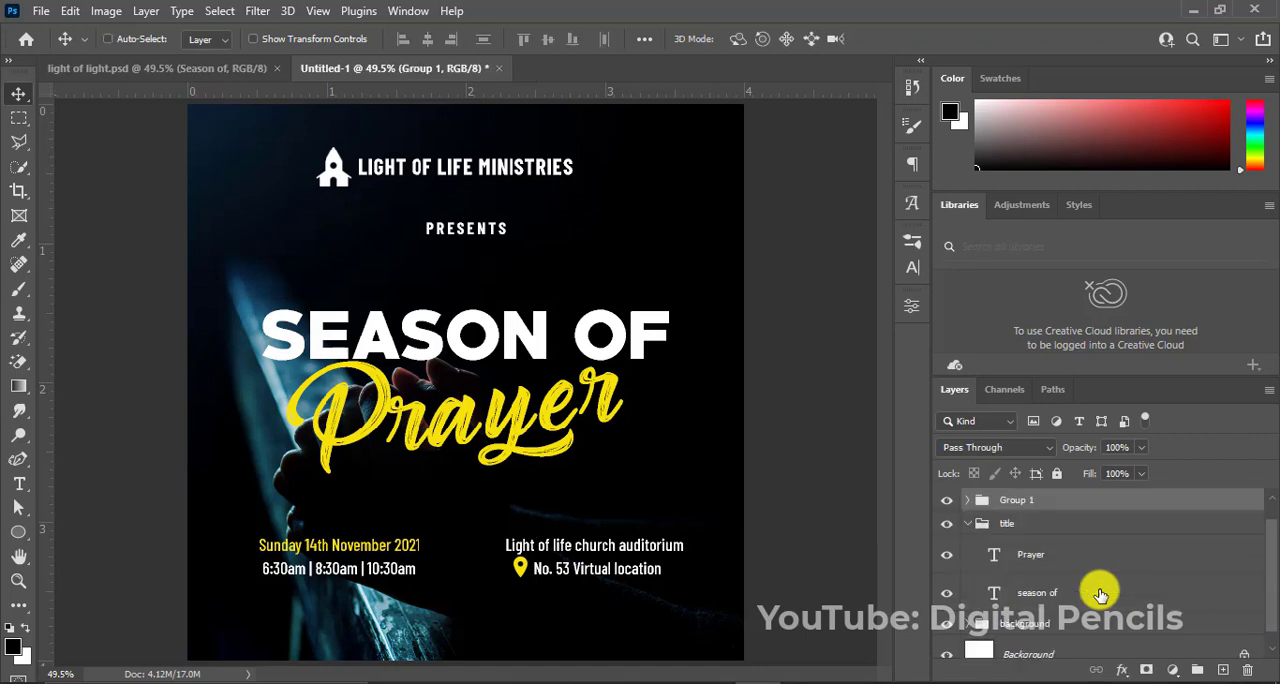
click(966, 524)
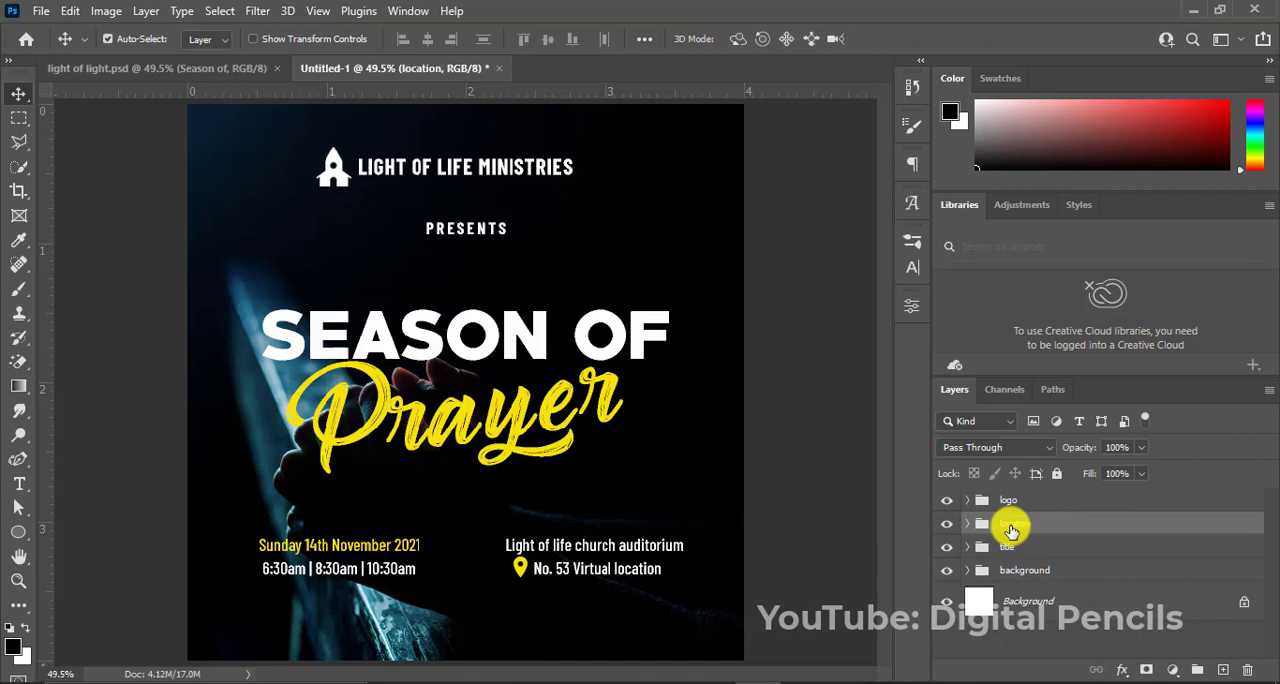
Draw a white circle about 0.2 in wide below the service times with the Ellipse tool, above the logo group.
click(1012, 504)
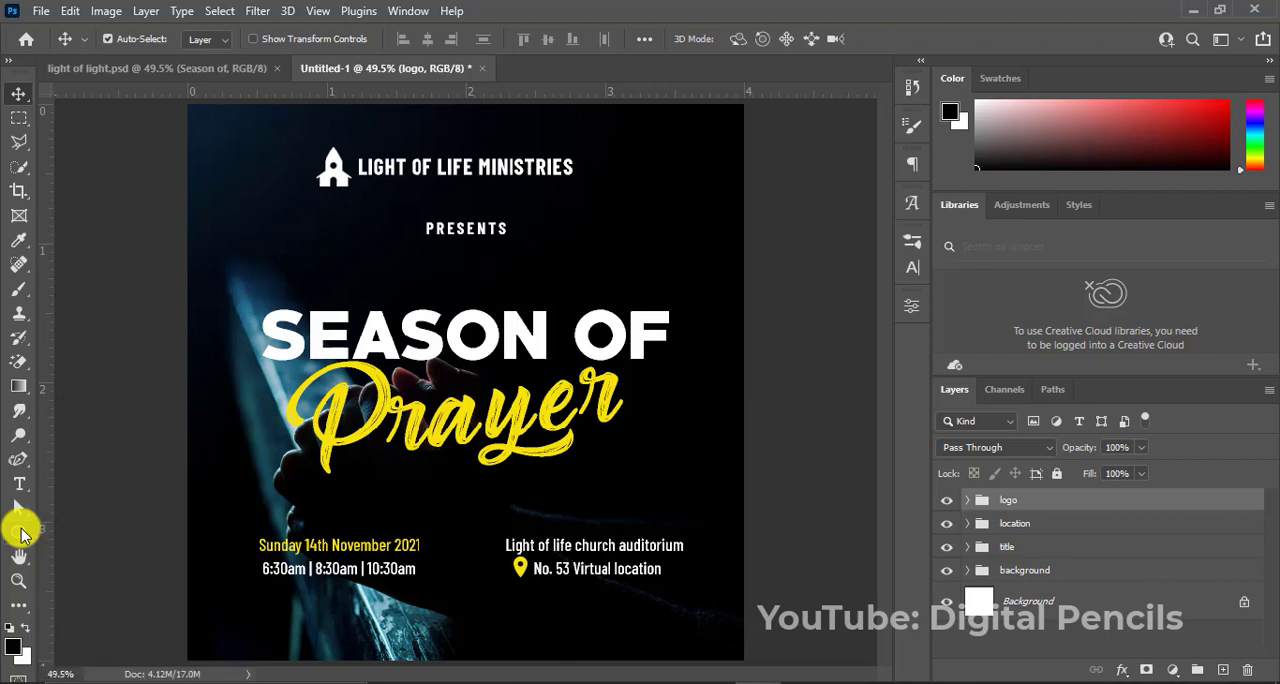
click(21, 535)
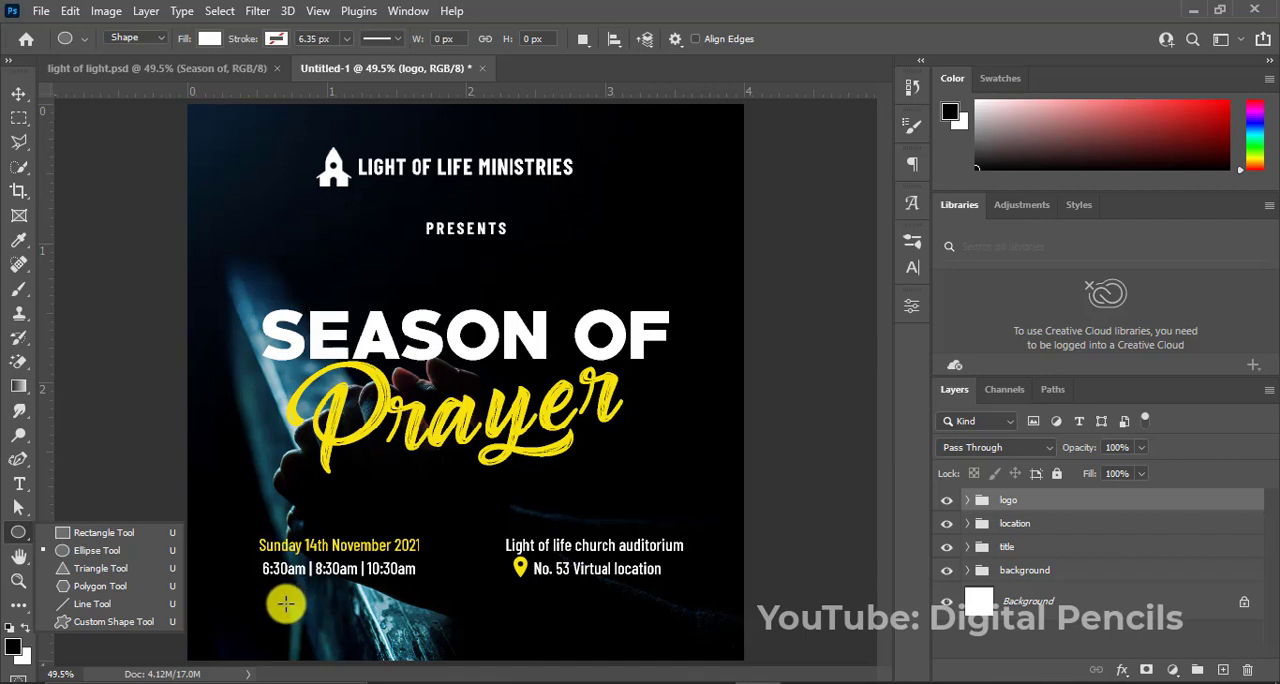
drag(285, 603, 336, 617)
key(v)
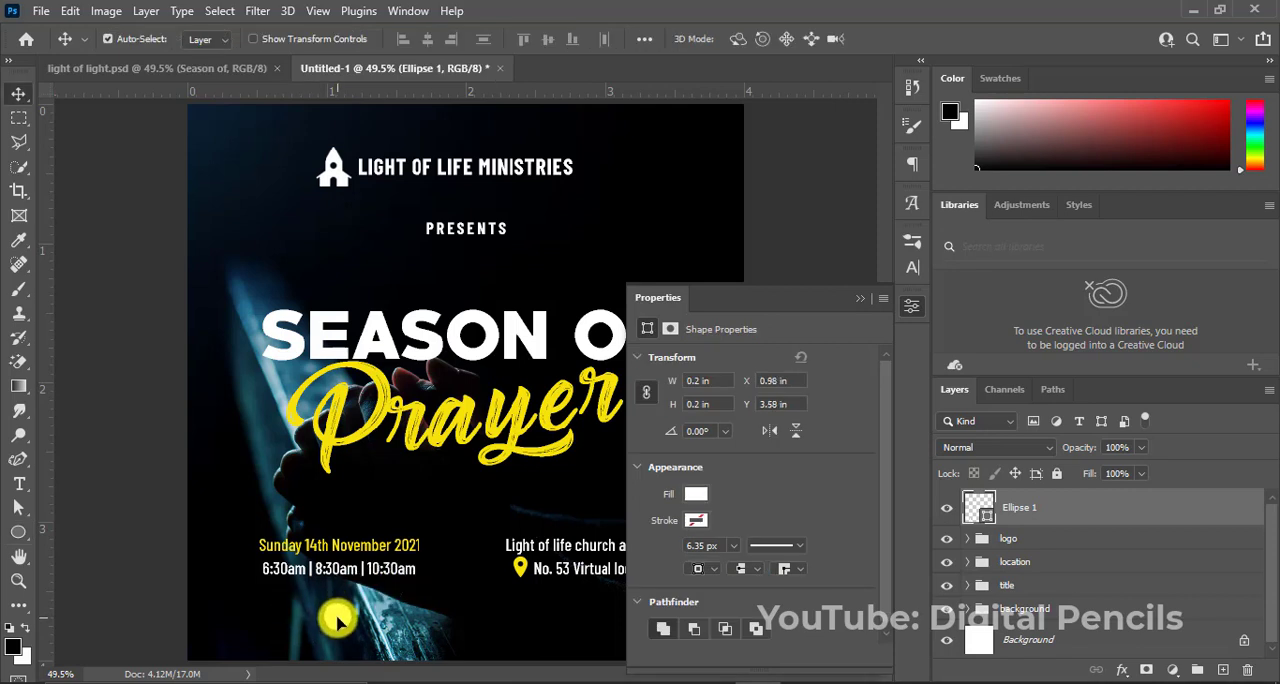
click(860, 299)
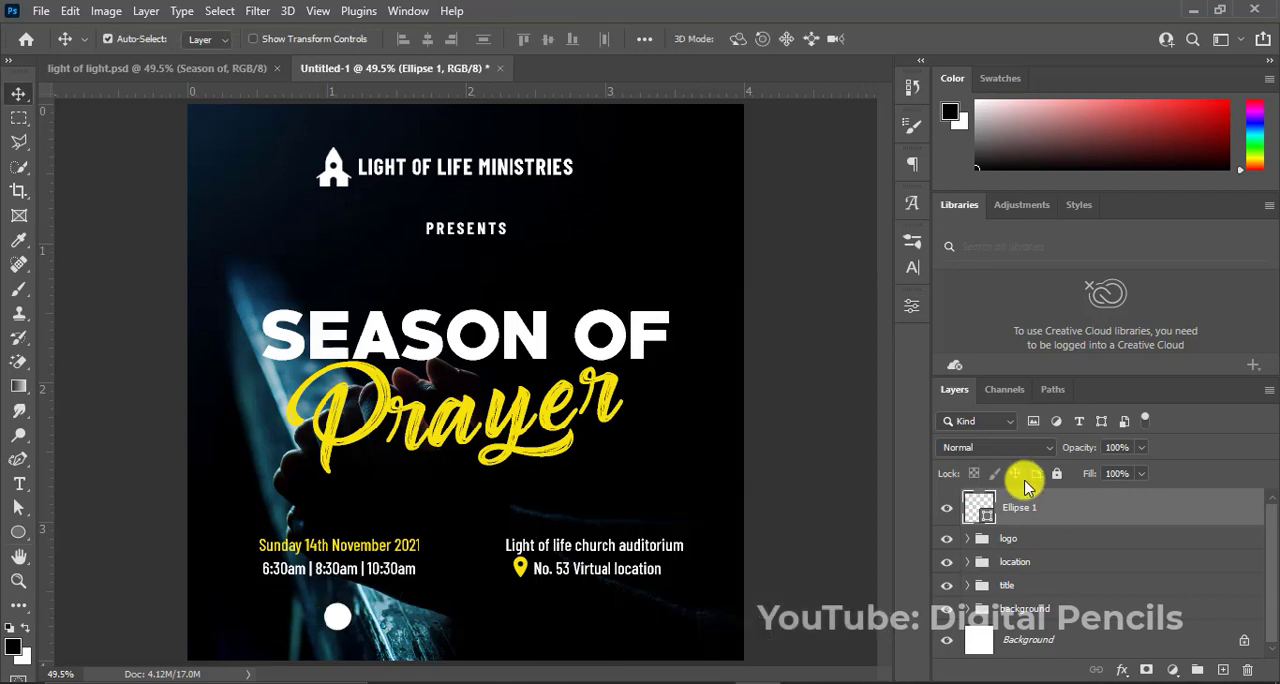
Rasterize the circle and give it a yellow Color Overlay and an 8 px white outside Stroke.
right_click(1020, 505)
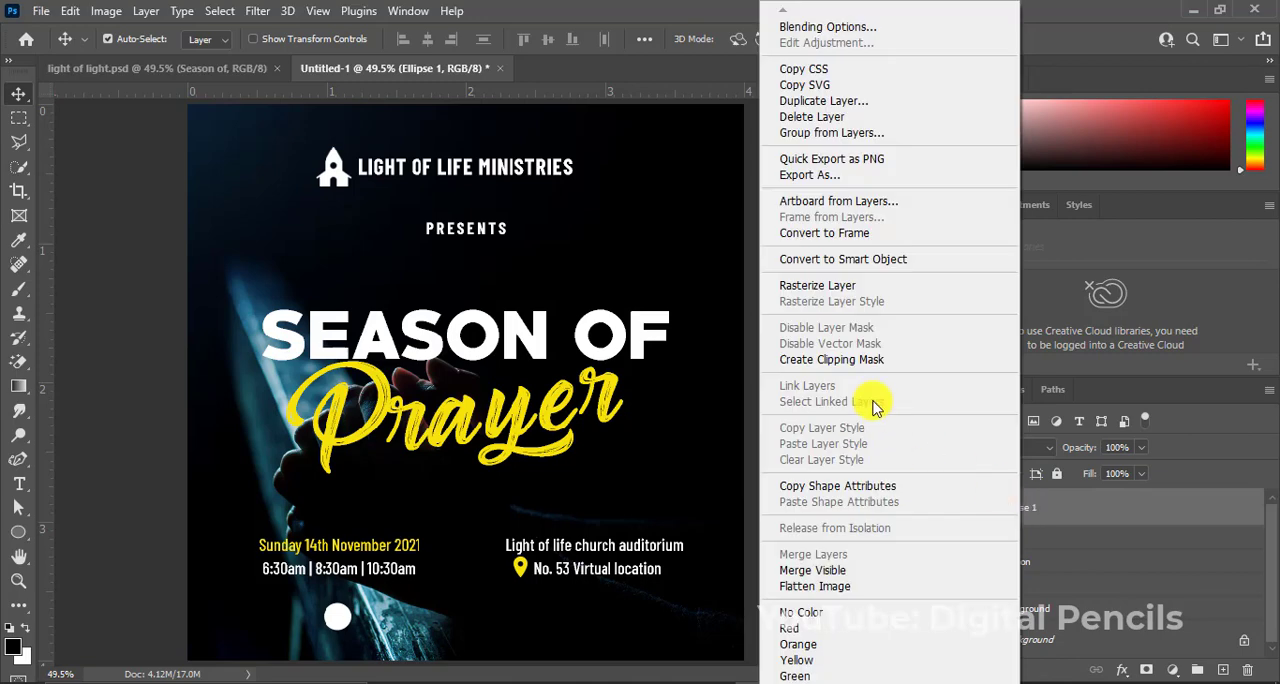
click(820, 286)
right_click(1031, 504)
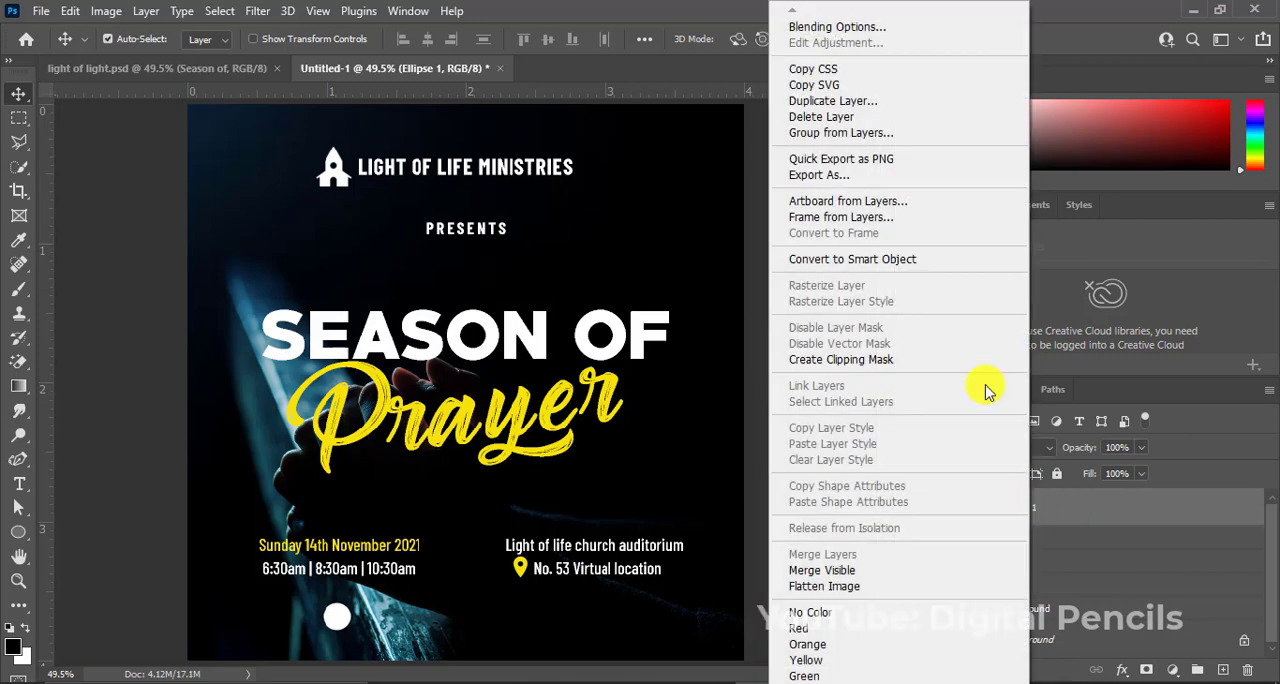
click(852, 27)
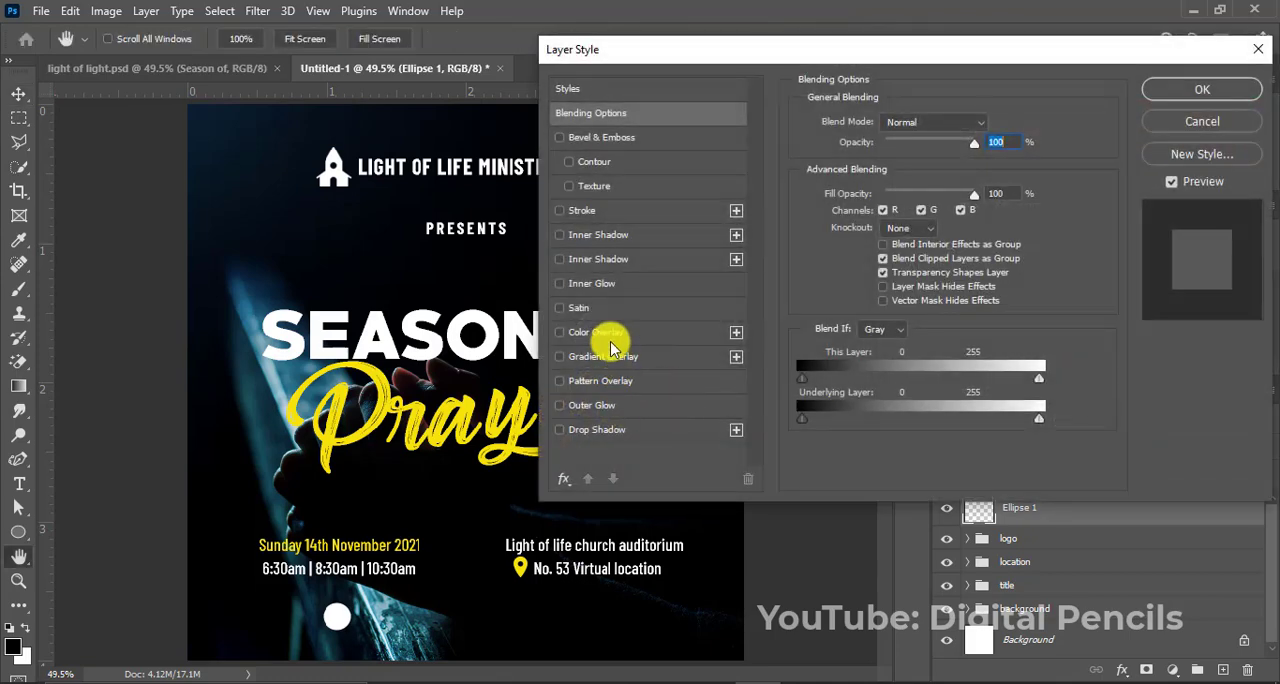
click(611, 338)
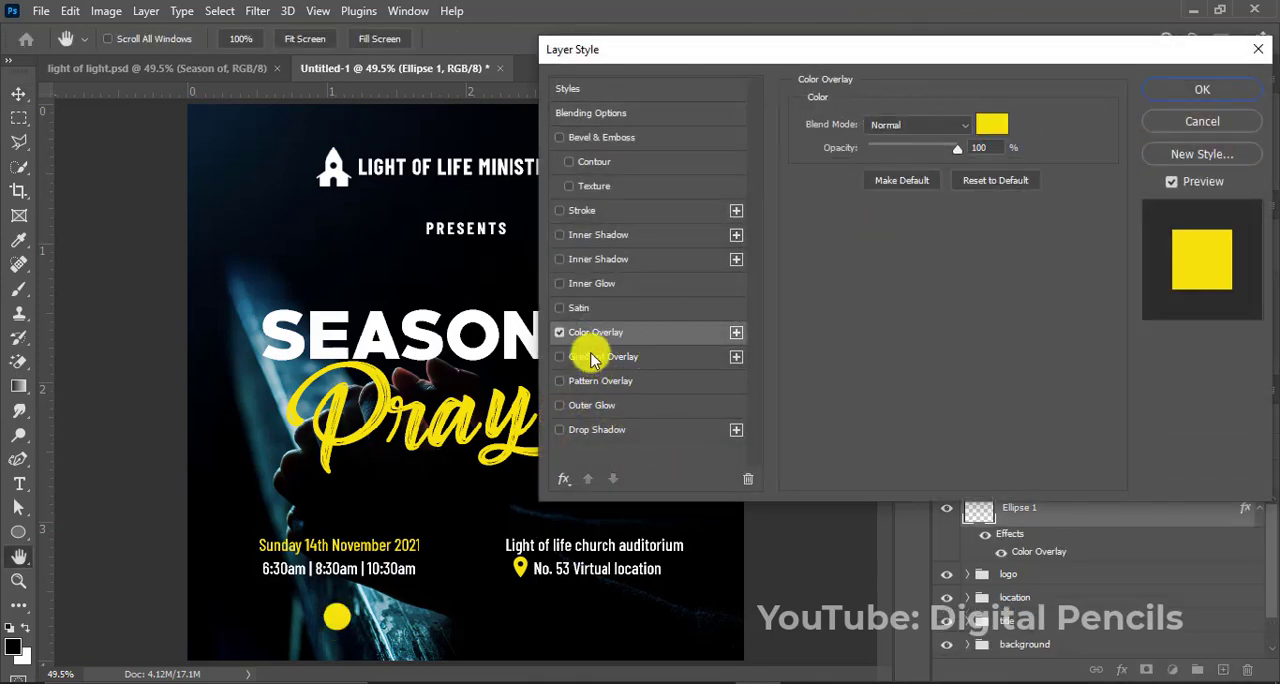
click(592, 214)
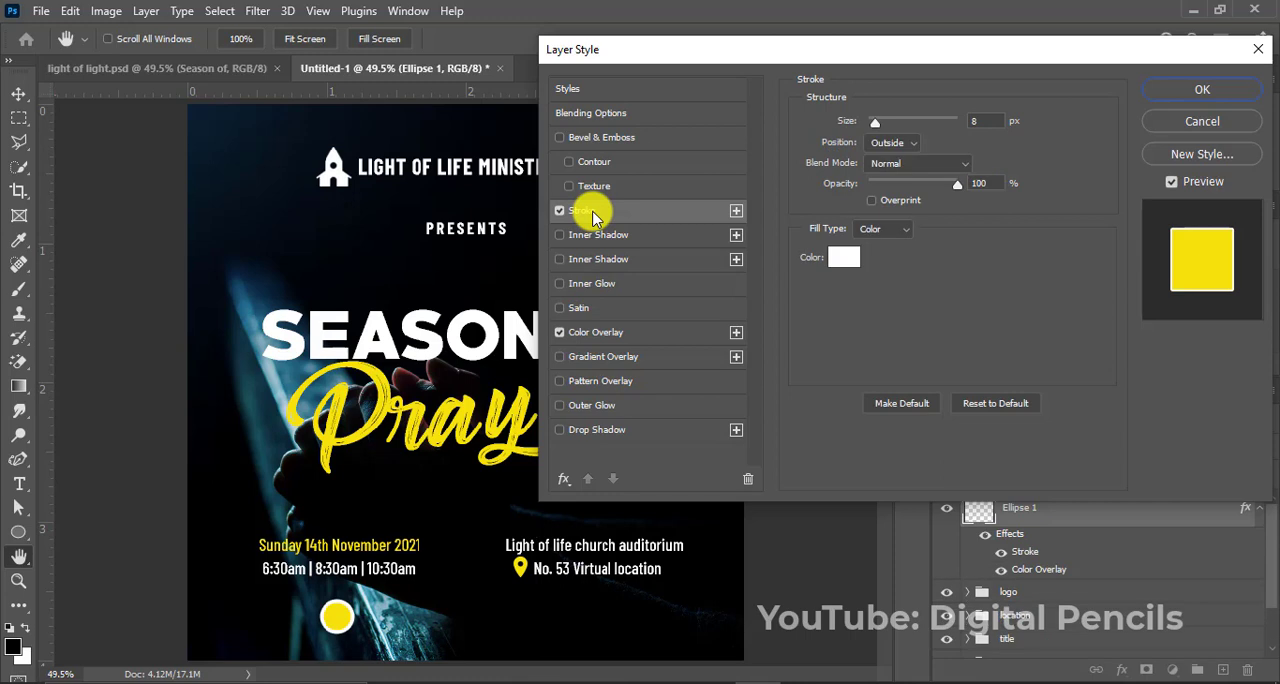
click(1164, 87)
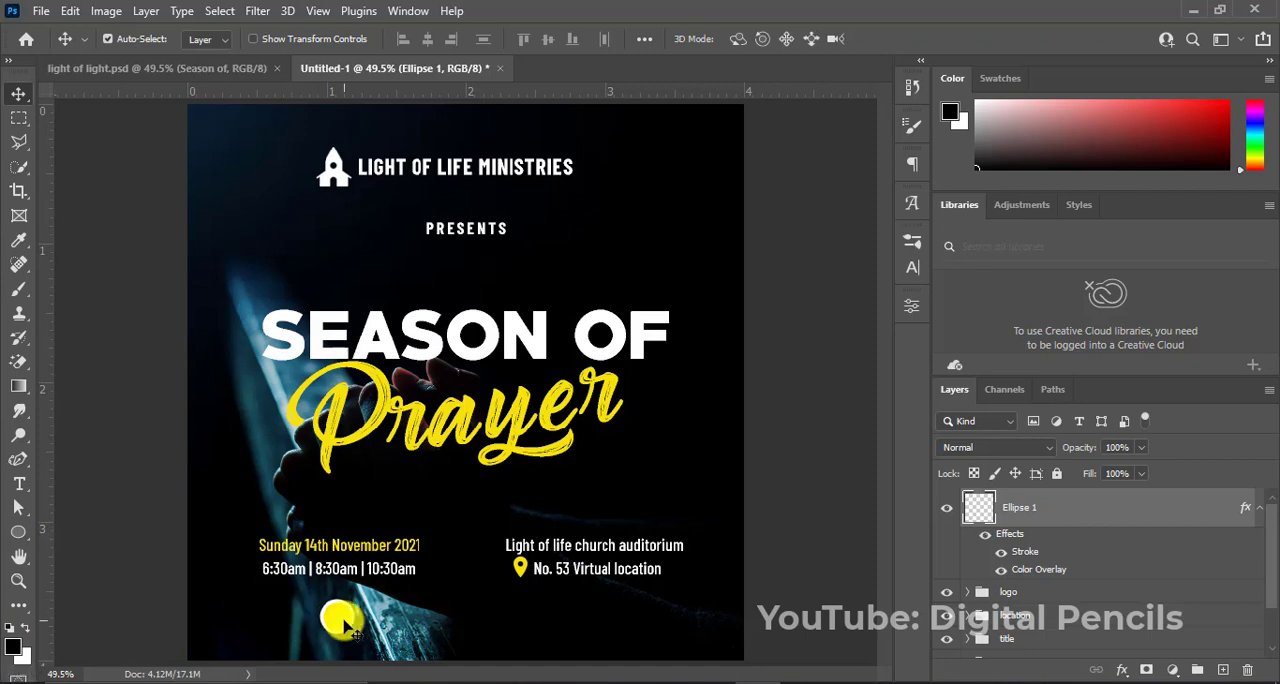
Duplicate the styled circle three times to form a row of four, and distribute the circles evenly horizontally.
drag(340, 622, 526, 632)
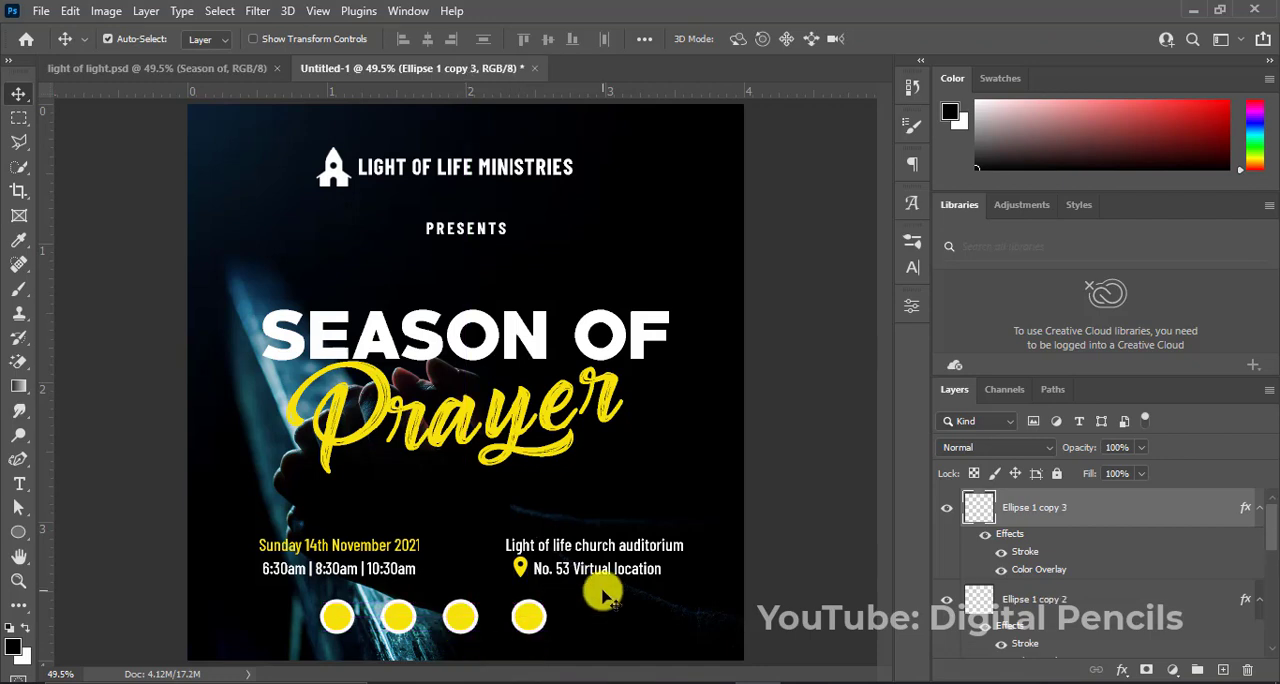
click(1259, 509)
click(1259, 546)
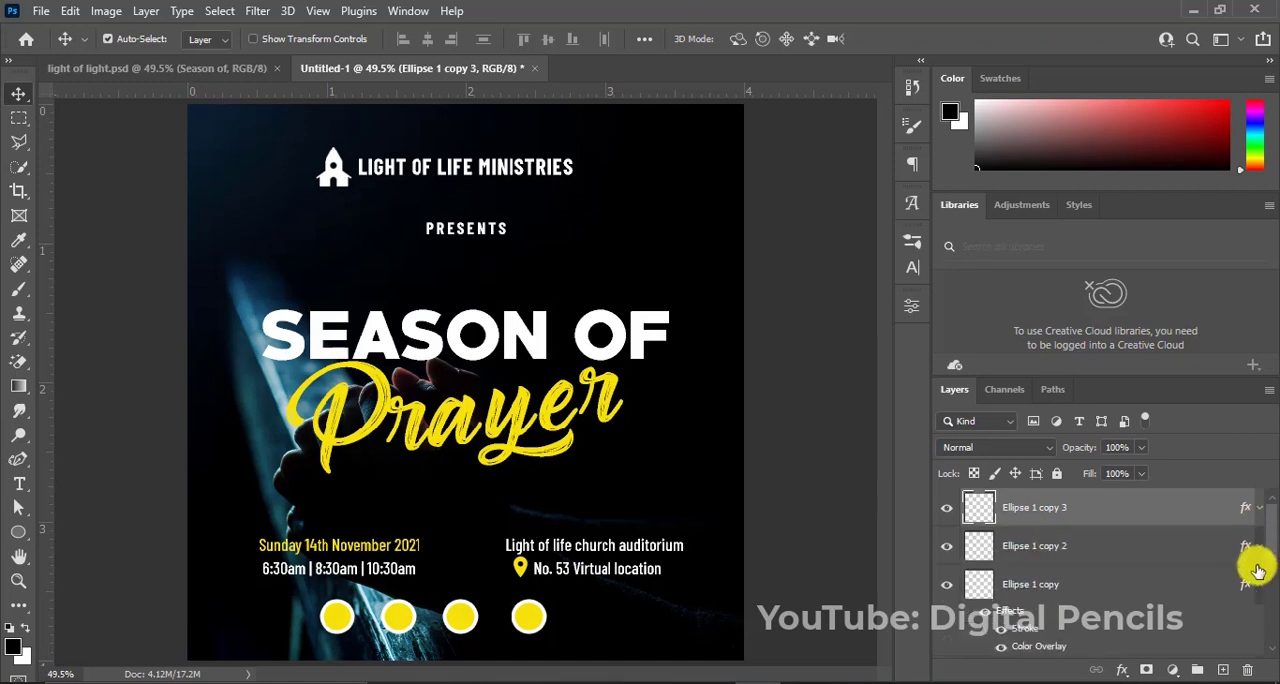
click(1259, 584)
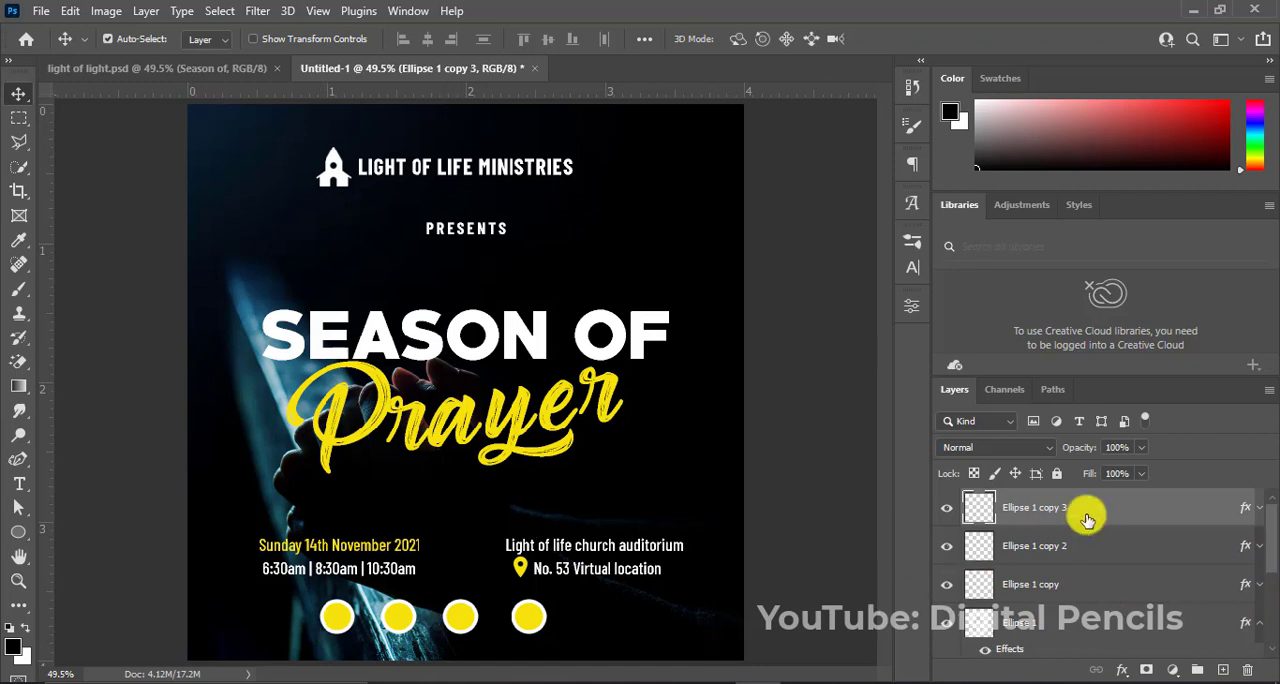
shift+click(1047, 632)
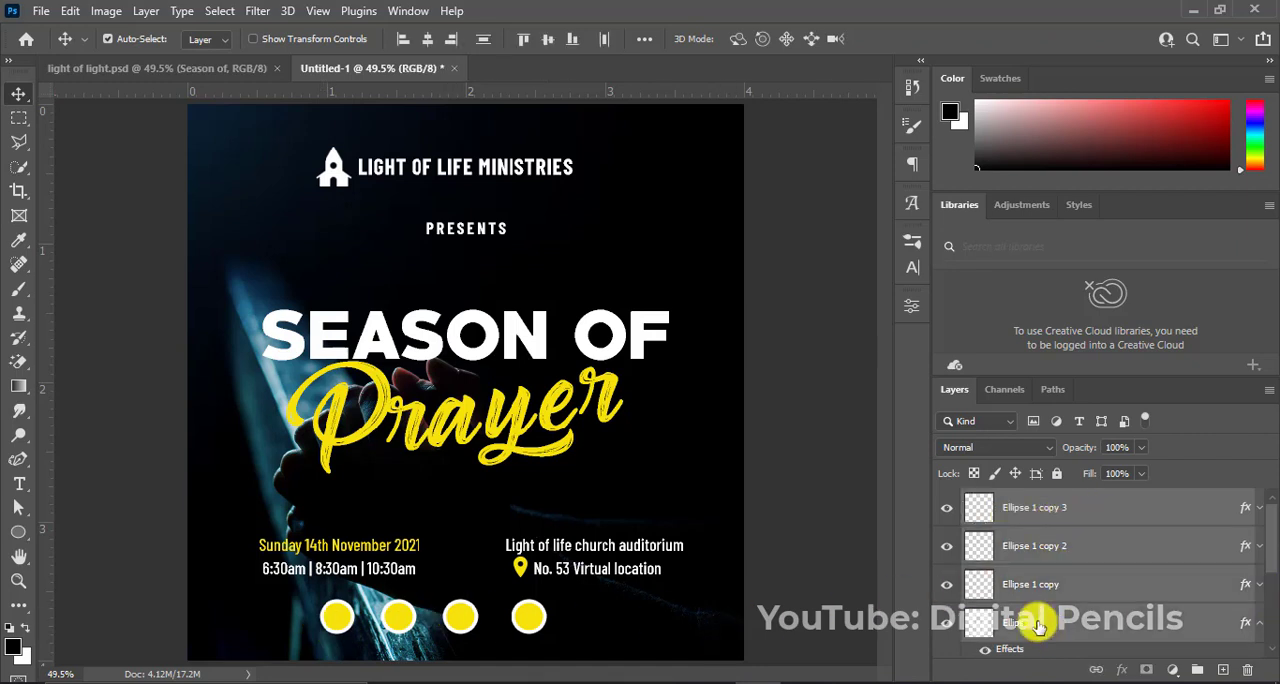
click(644, 42)
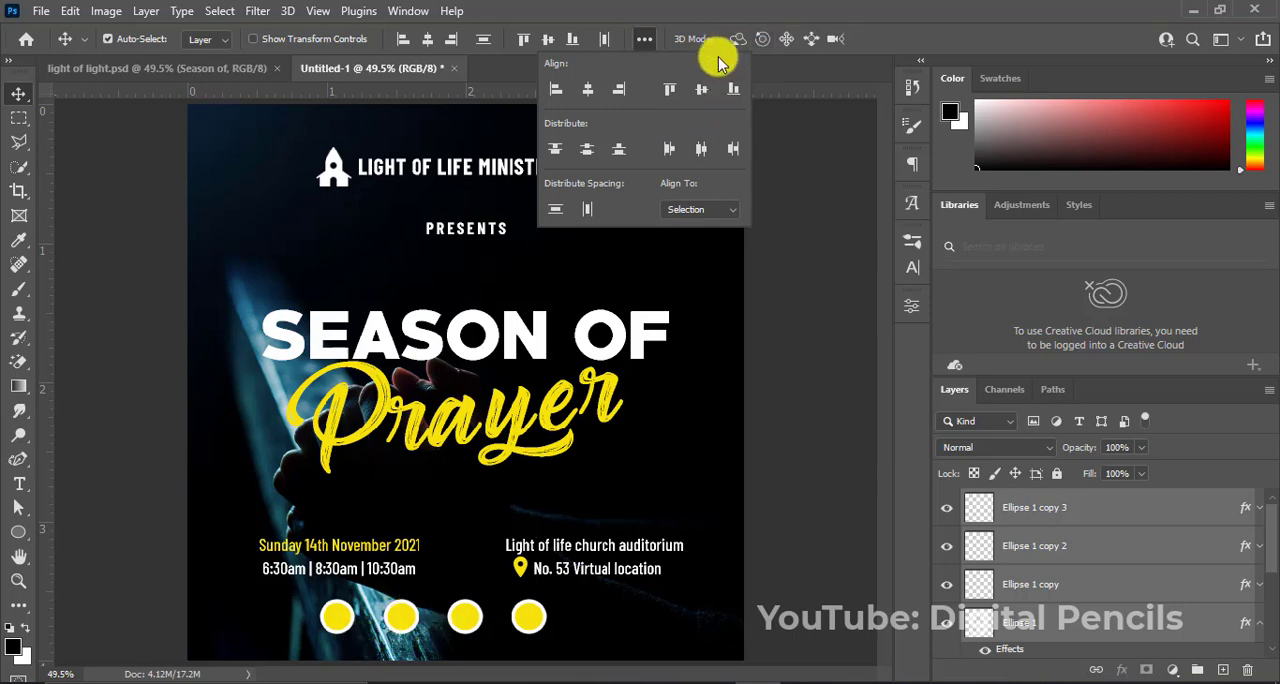
Group the four circle layers, name the group social, and centre it horizontally on the canvas.
click(922, 62)
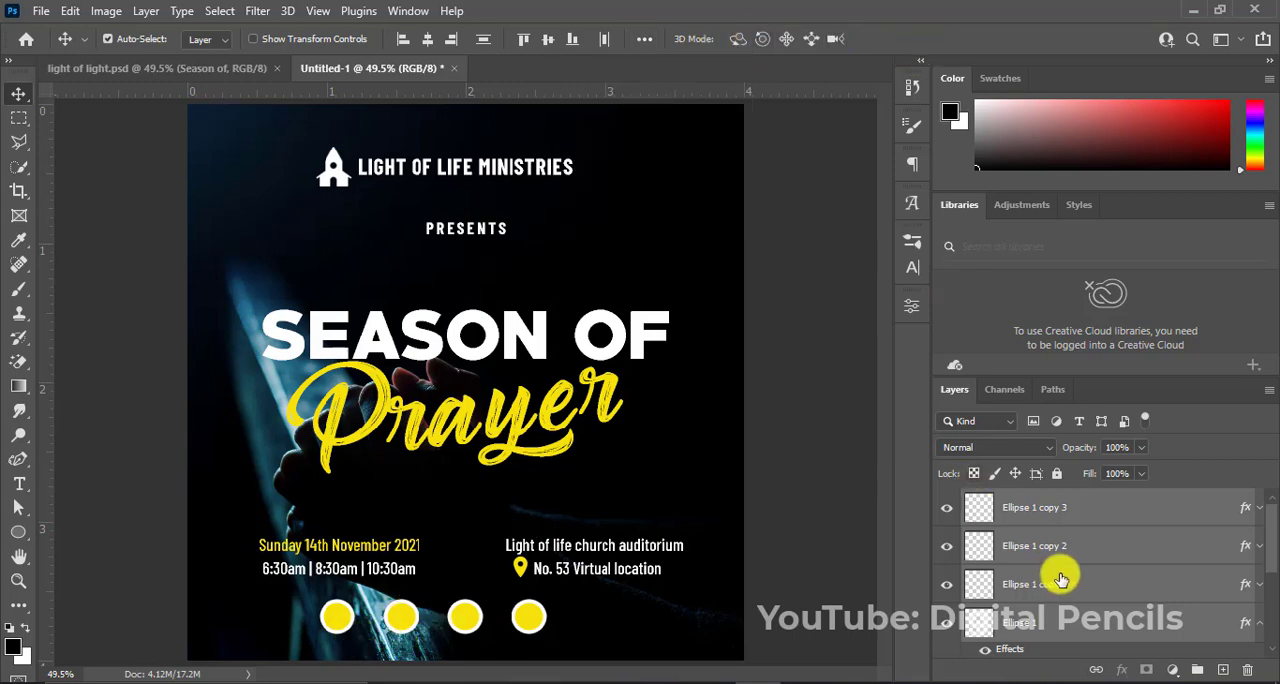
key(ctrl+g)
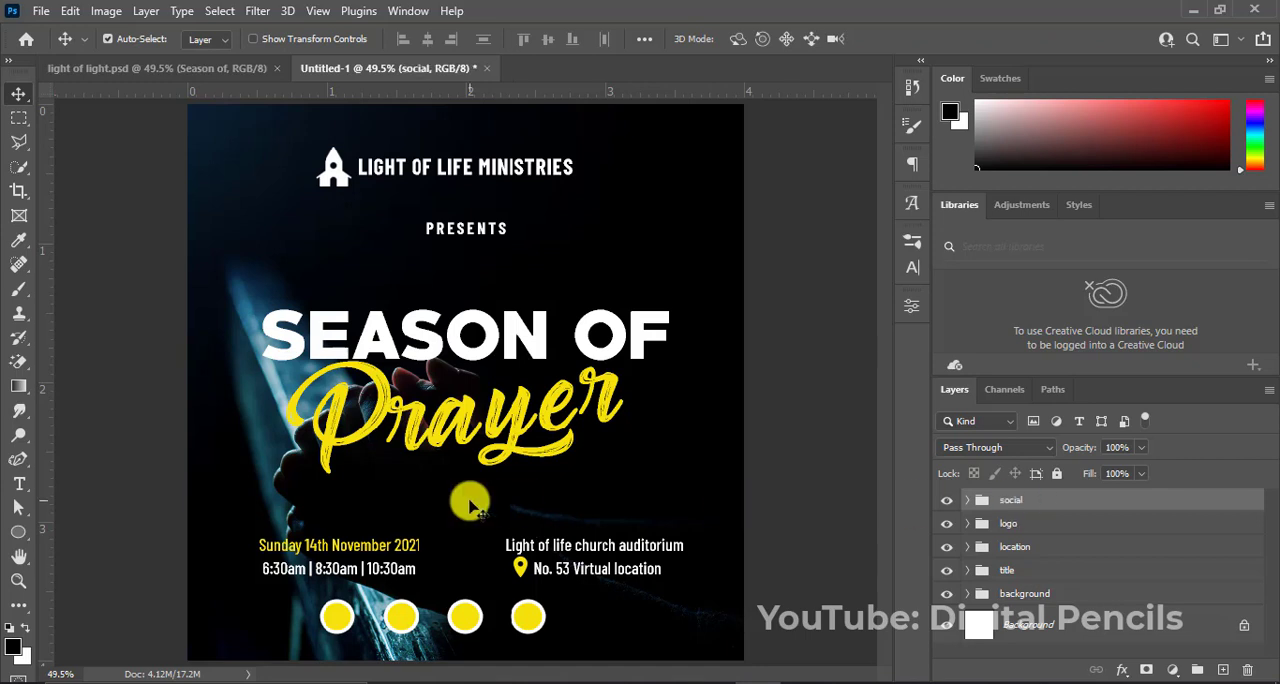
key(ctrl+a)
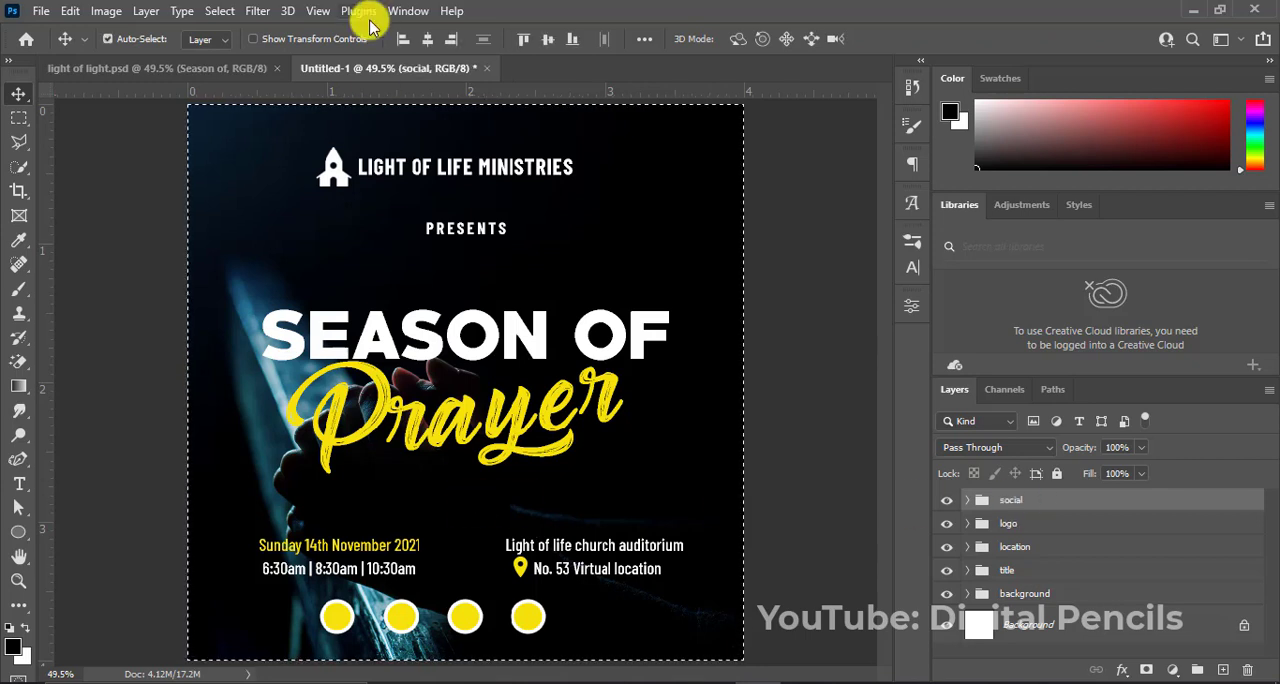
click(427, 38)
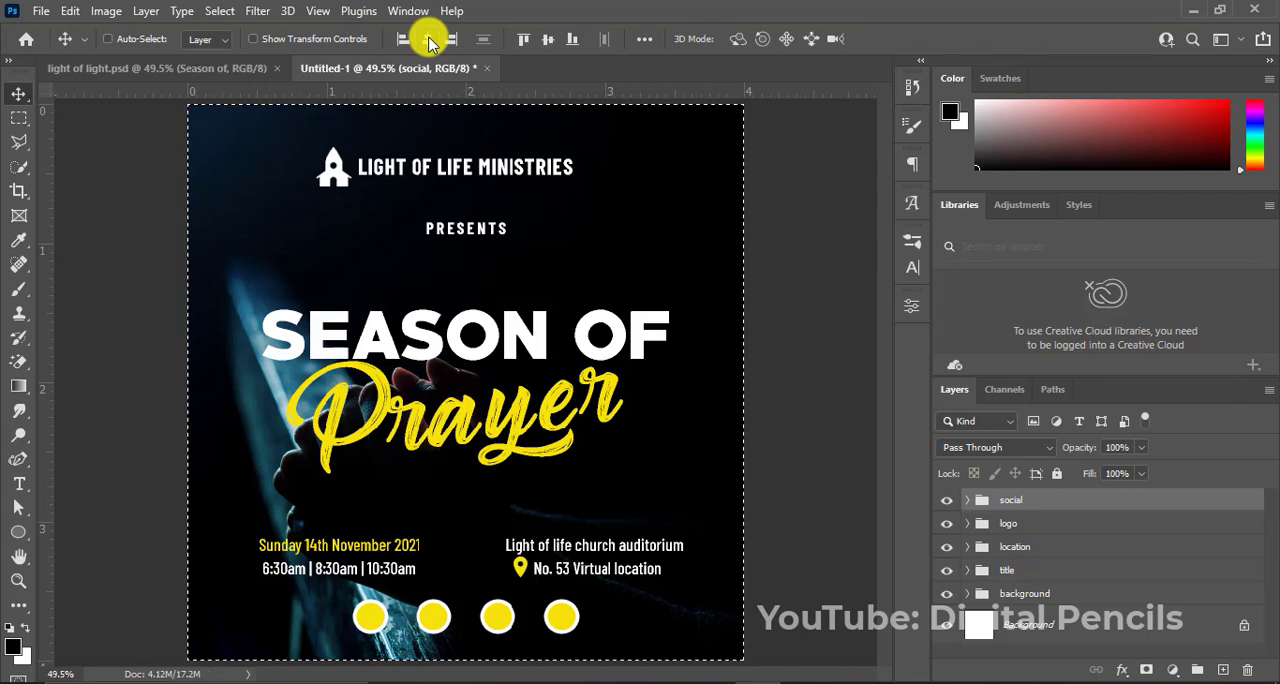
Nudge the circle row up slightly, and move the location group up by a similar amount.
key(Up)
key(Up)
key(Up)
key(Up)
key(Up)
key(Up)
key(Up)
key(Up)
key(Up)
key(Up)
key(Up)
key(Up)
key(Up)
key(Up)
key(Up)
key(Up)
key(Up)
key(Up)
key(Up)
key(Up)
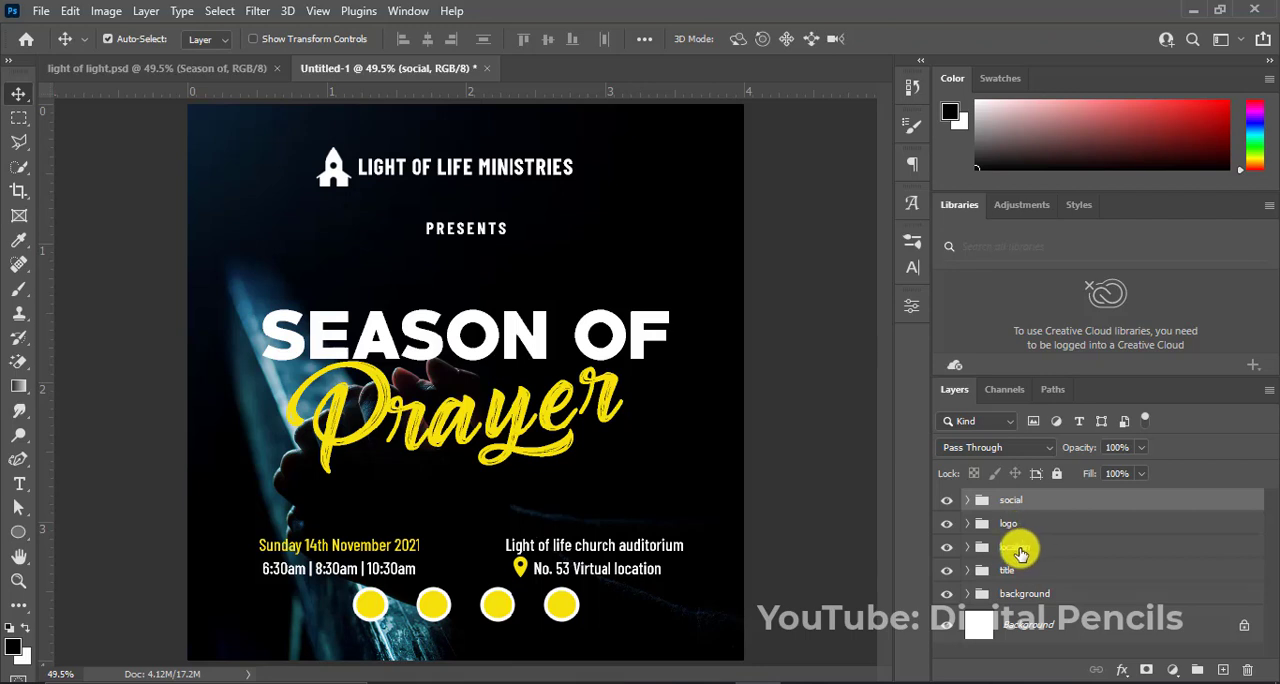
click(1020, 553)
key(Up)
key(Up)
key(Up)
key(Up)
key(Up)
key(Up)
key(Up)
key(Up)
key(Up)
key(Up)
key(Up)
key(Up)
key(Up)
key(Up)
key(Up)
key(Up)
key(Up)
key(Up)
key(Up)
key(Up)
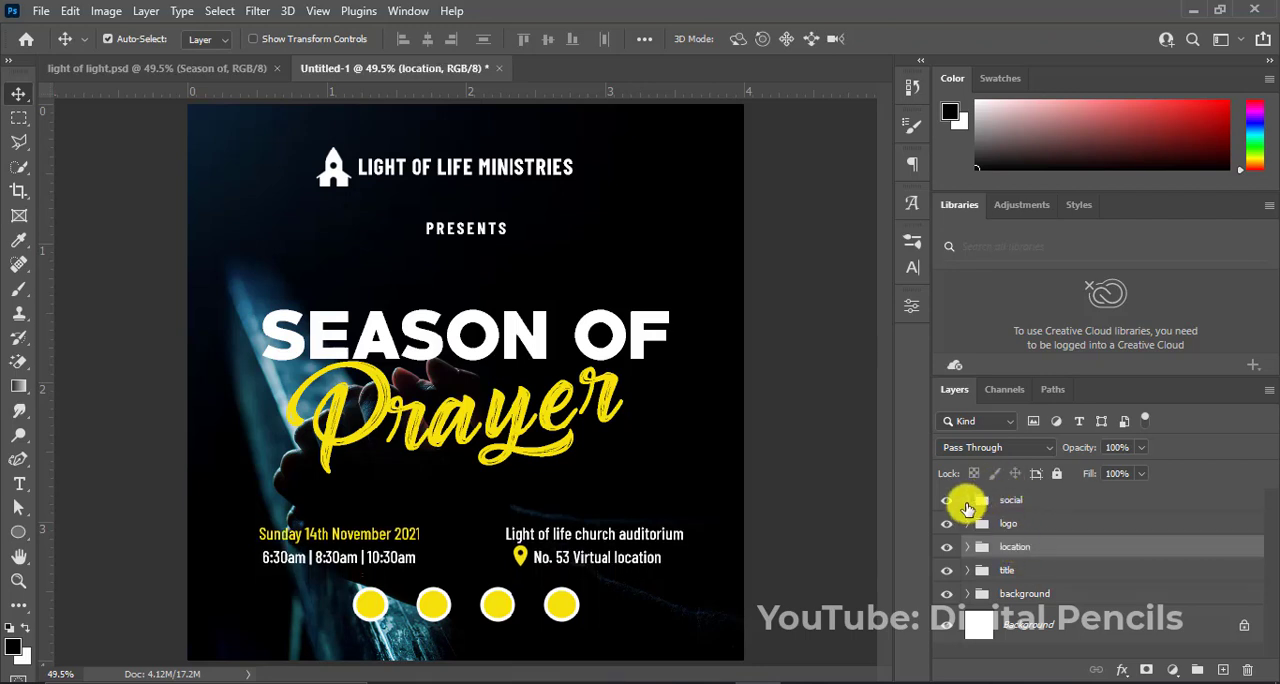
Expand the social group, collapse the Ellipse 1 effects, and place the twitter_48px image from the season folder into the flyer.
click(966, 501)
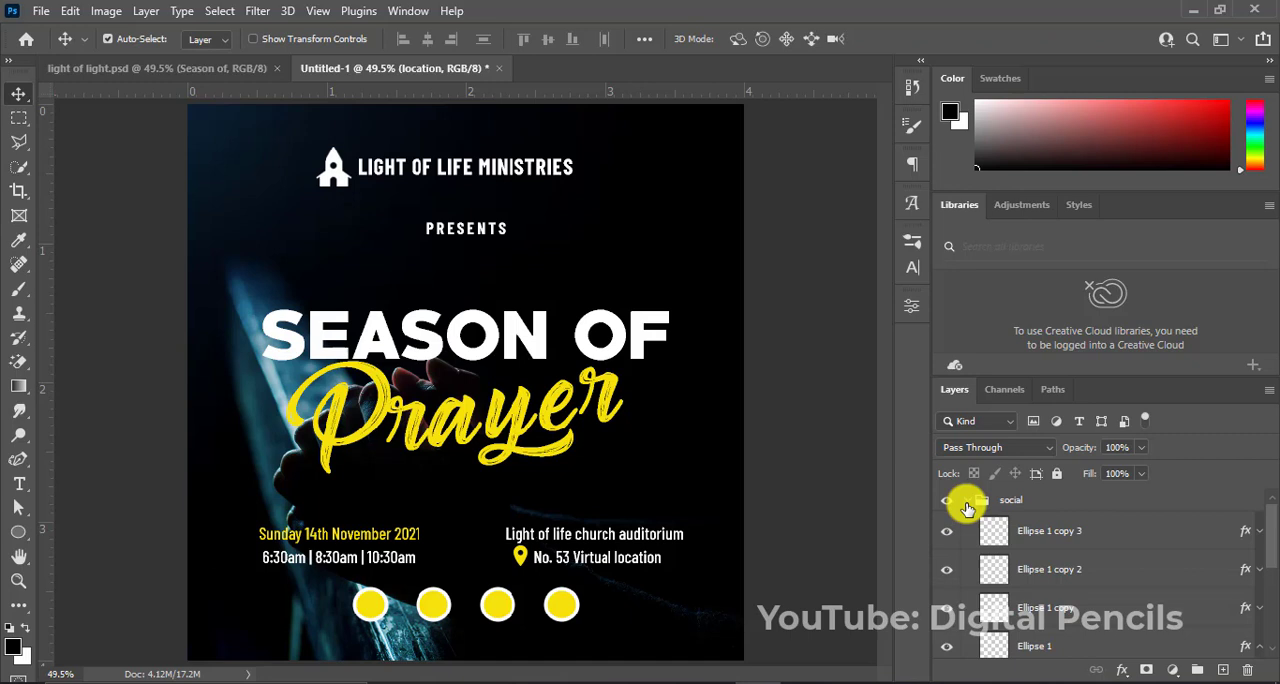
drag(1268, 548, 1260, 563)
click(1260, 568)
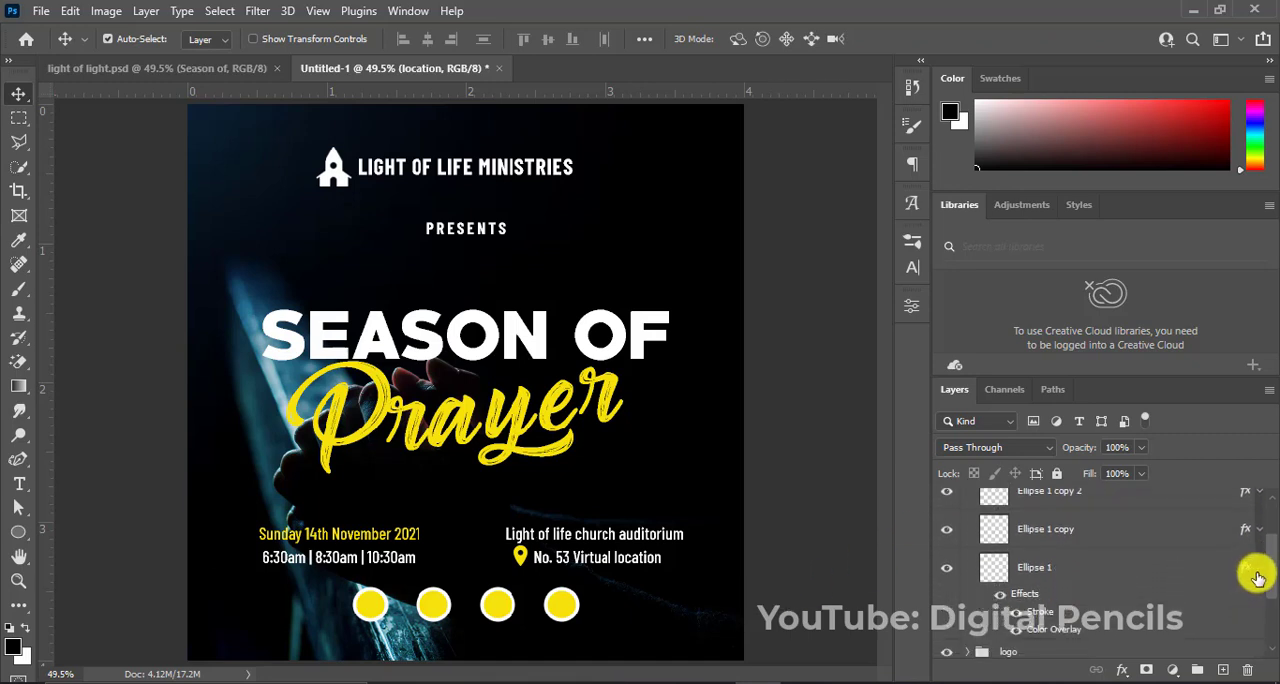
click(1258, 568)
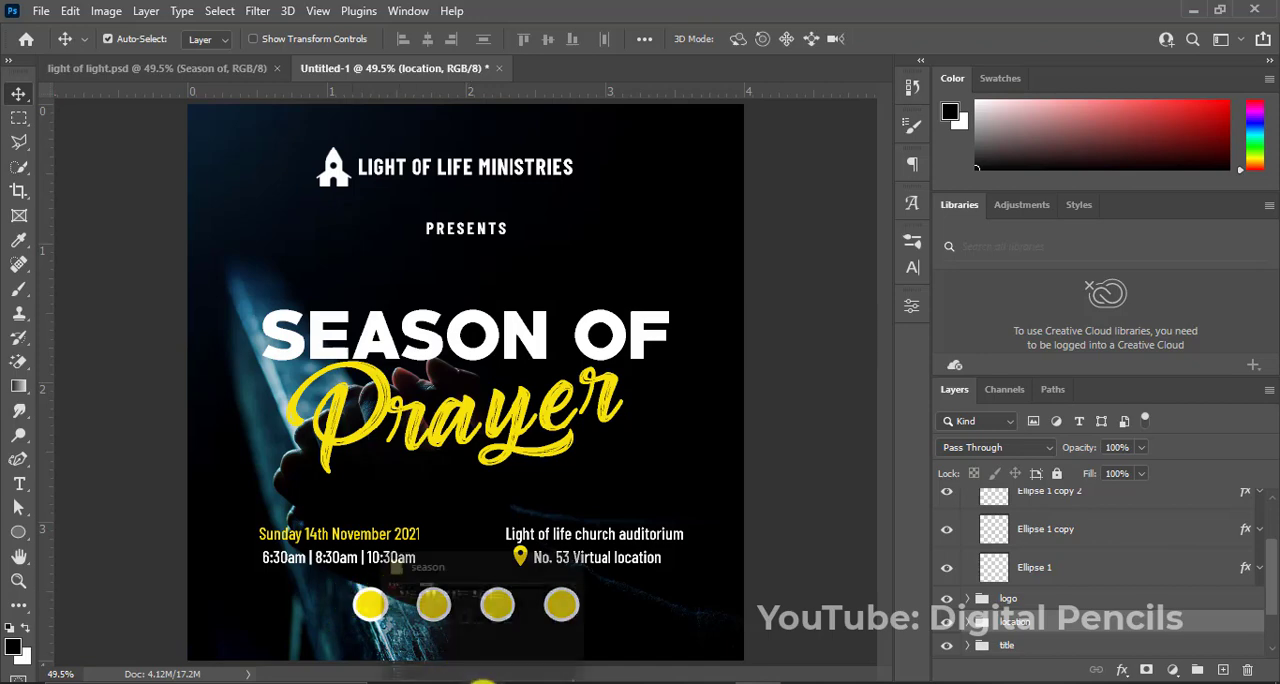
click(483, 682)
drag(822, 240, 462, 378)
key(Return)
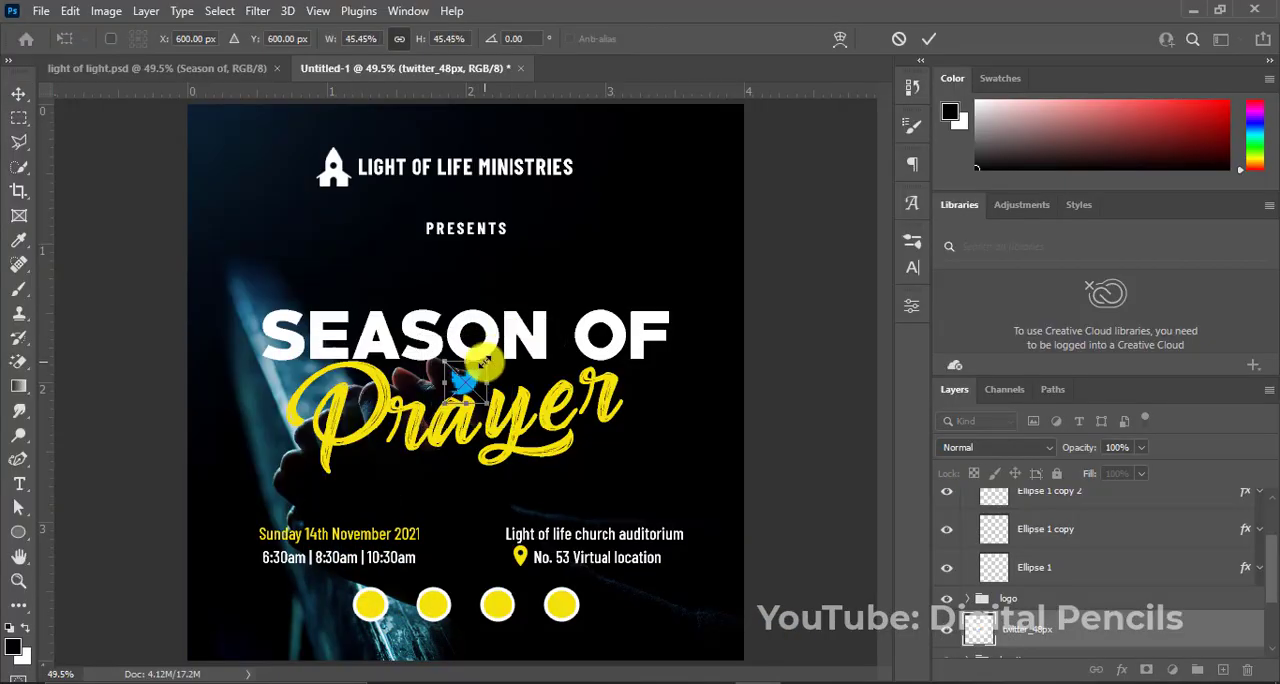
Move the twitter_48px layer directly above Ellipse 1 and scale the icon to fit inside the first circle.
drag(1029, 632, 905, 572)
drag(470, 382, 375, 606)
key(ctrl+t)
key(Return)
key(ctrl+t)
key(Return)
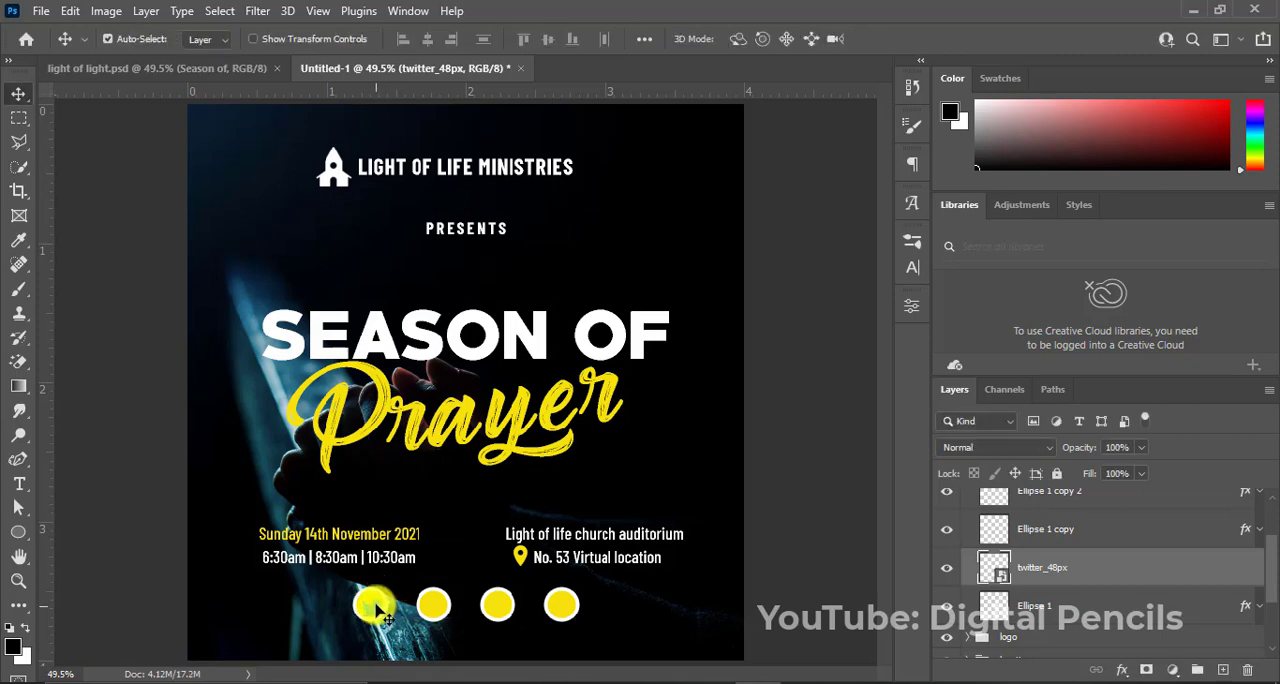
Apply a black Color Overlay to the Twitter icon.
right_click(1037, 568)
click(838, 27)
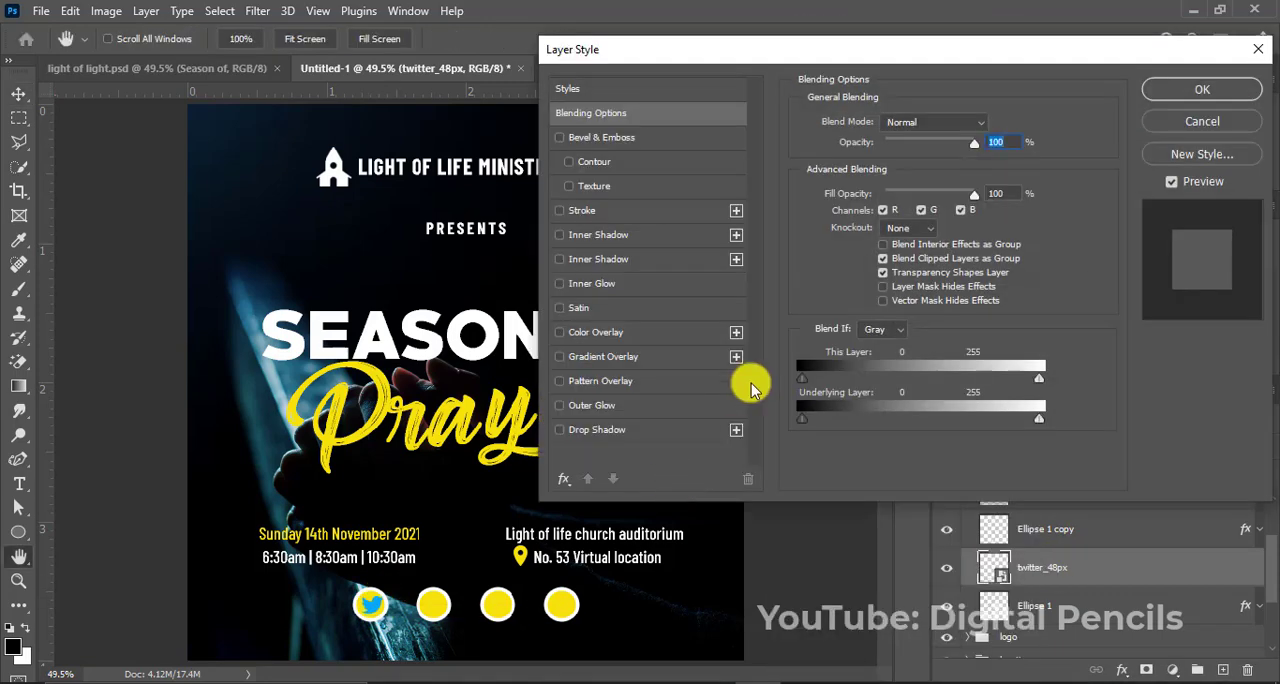
click(626, 335)
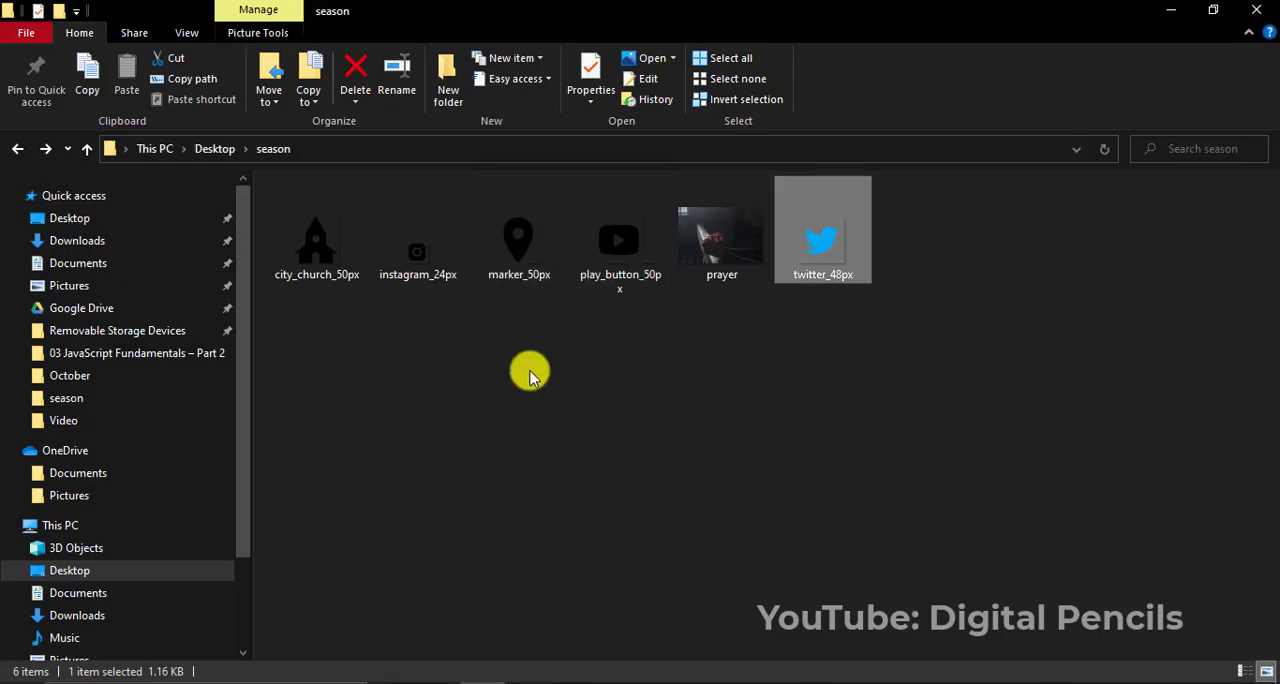
Place instagram_24px in the flyer, stack it above Ellipse 1 copy, and scale it to fit the second circle.
drag(443, 257, 557, 606)
key(Return)
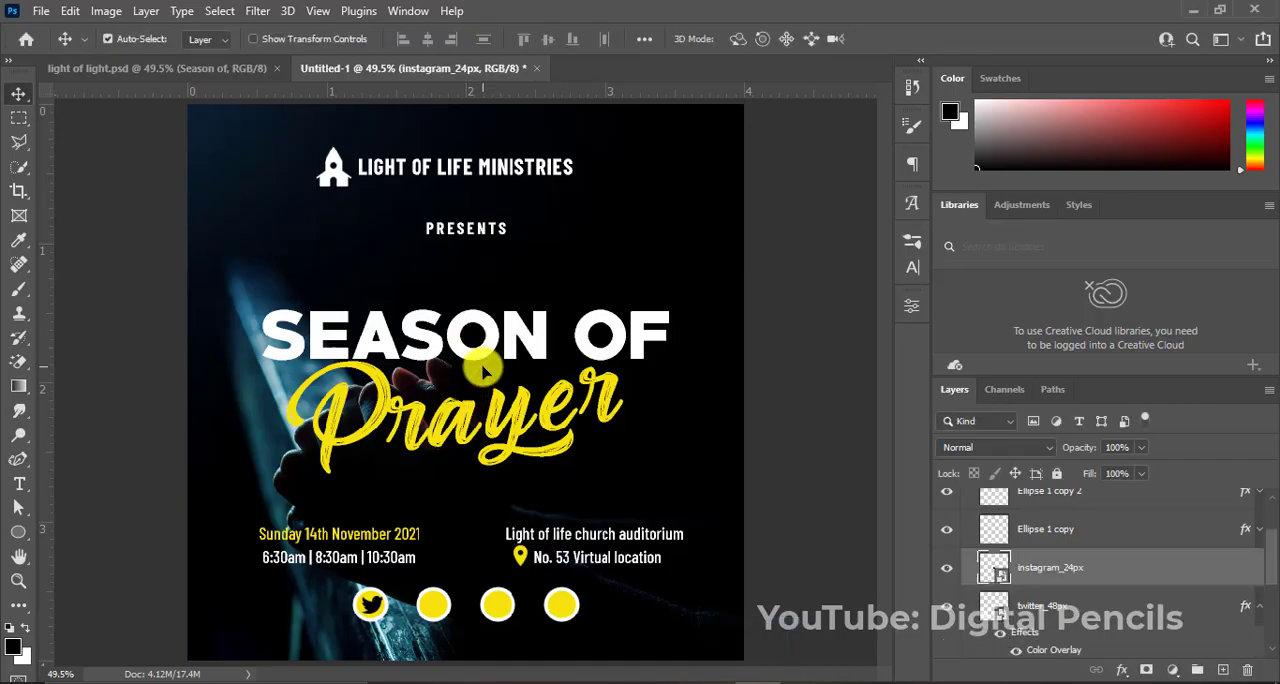
drag(469, 378, 438, 588)
drag(1050, 567, 1066, 518)
key(ctrl+t)
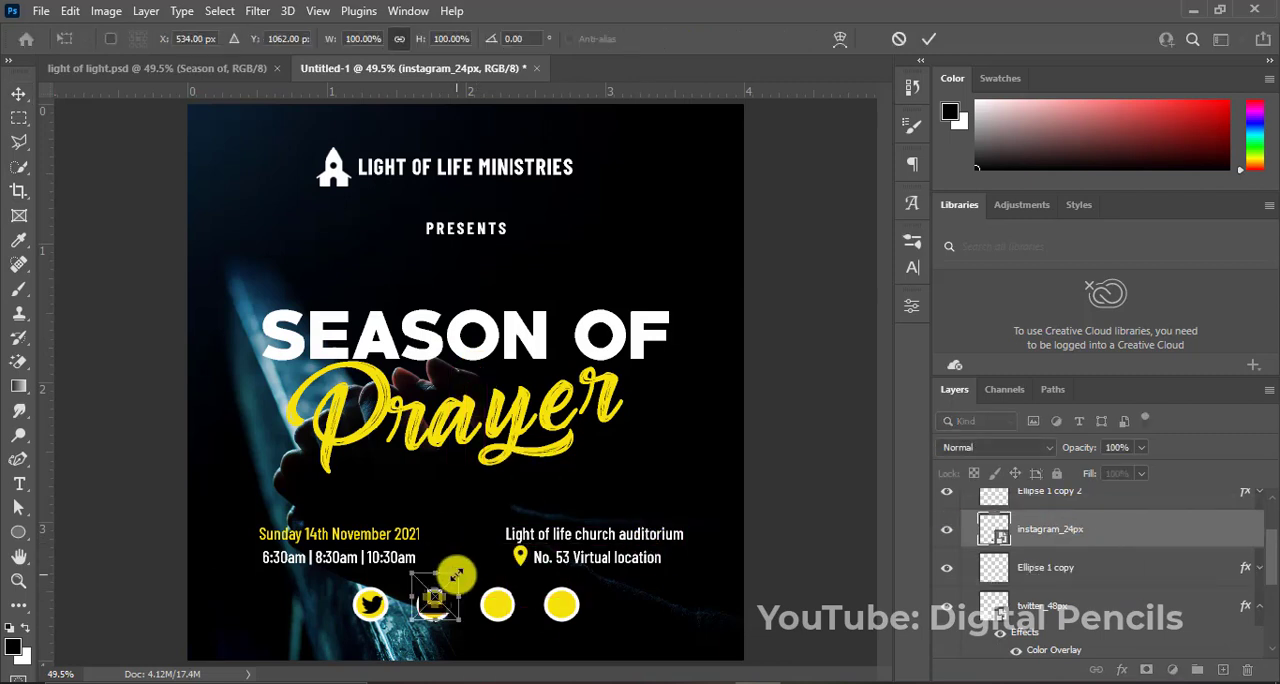
drag(449, 575, 441, 605)
key(Return)
Place play_button_50px above Ellipse 1 copy 2 and scale it to about 0.16 in inside the third circle.
key(alt+Tab)
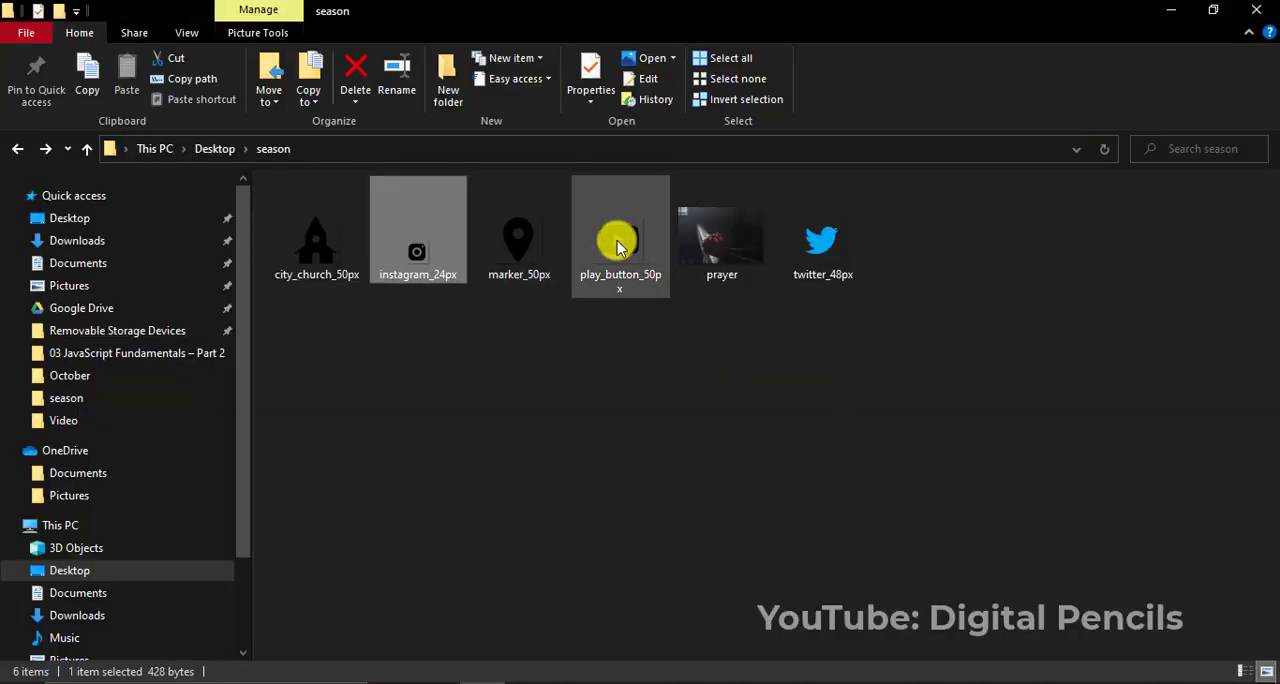
drag(614, 212, 682, 600)
key(Return)
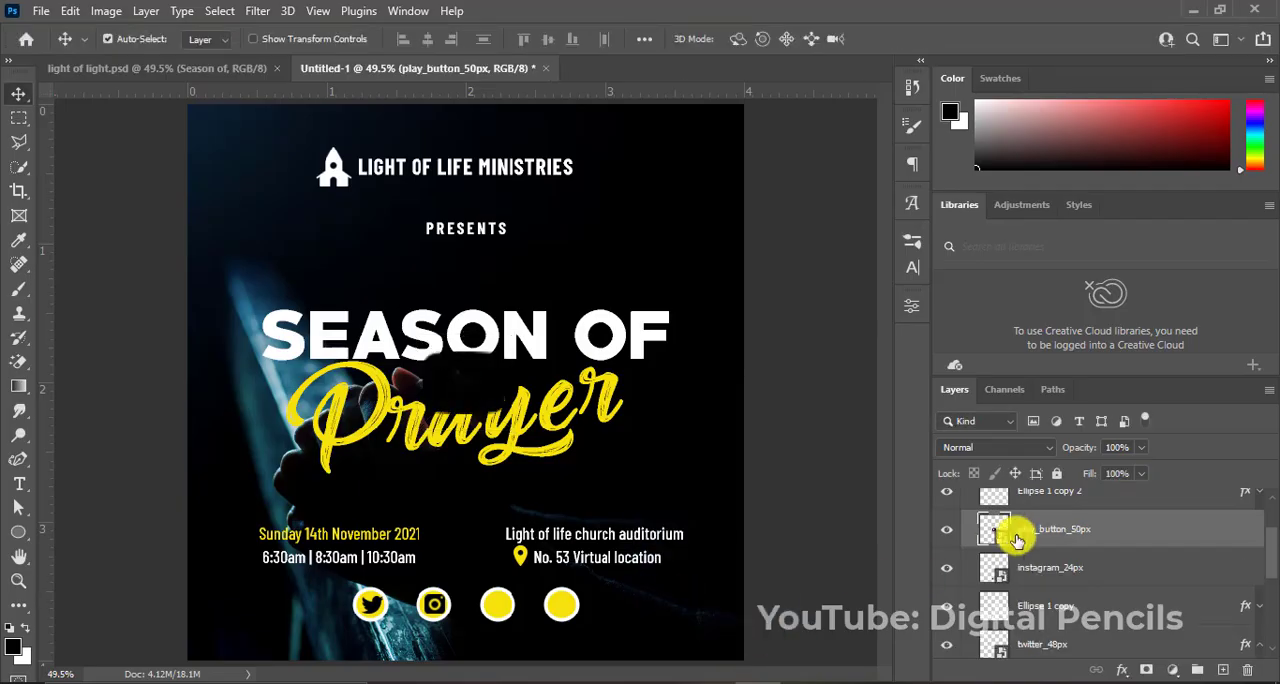
drag(1015, 534, 1006, 563)
drag(488, 480, 505, 596)
key(ctrl+t)
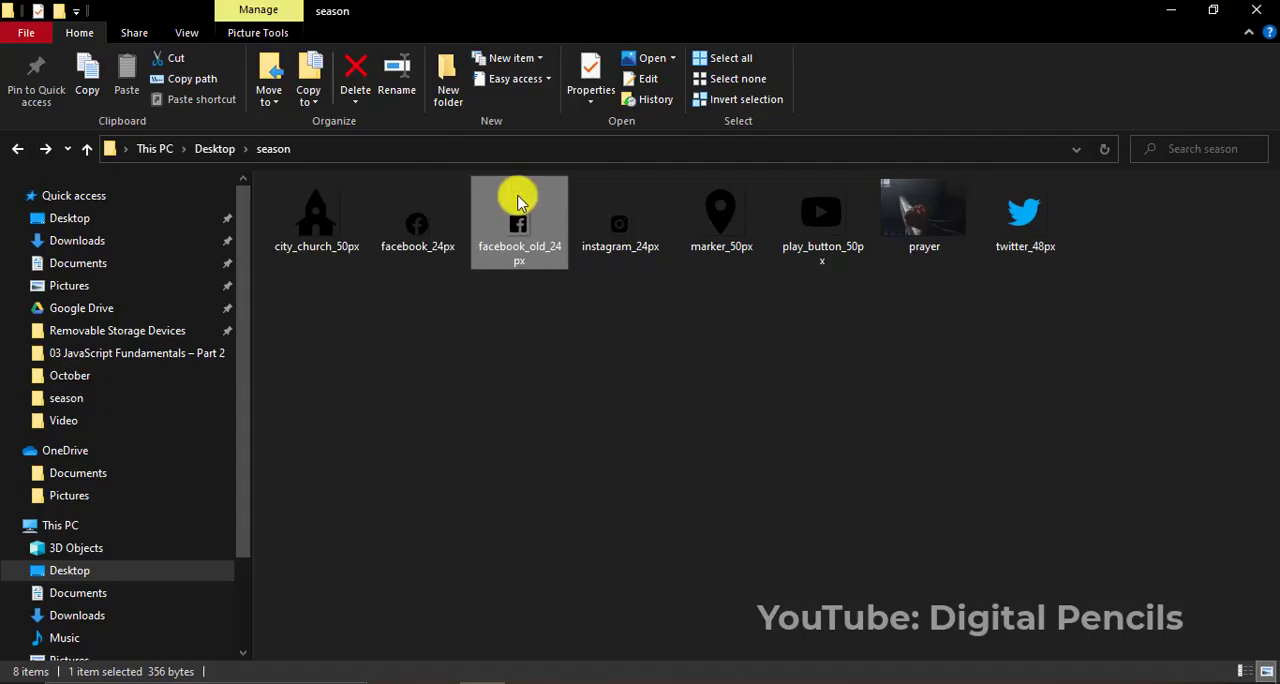
Delete the facebook_old_24px file from the season folder and place facebook_24px in the flyer.
key(Delete)
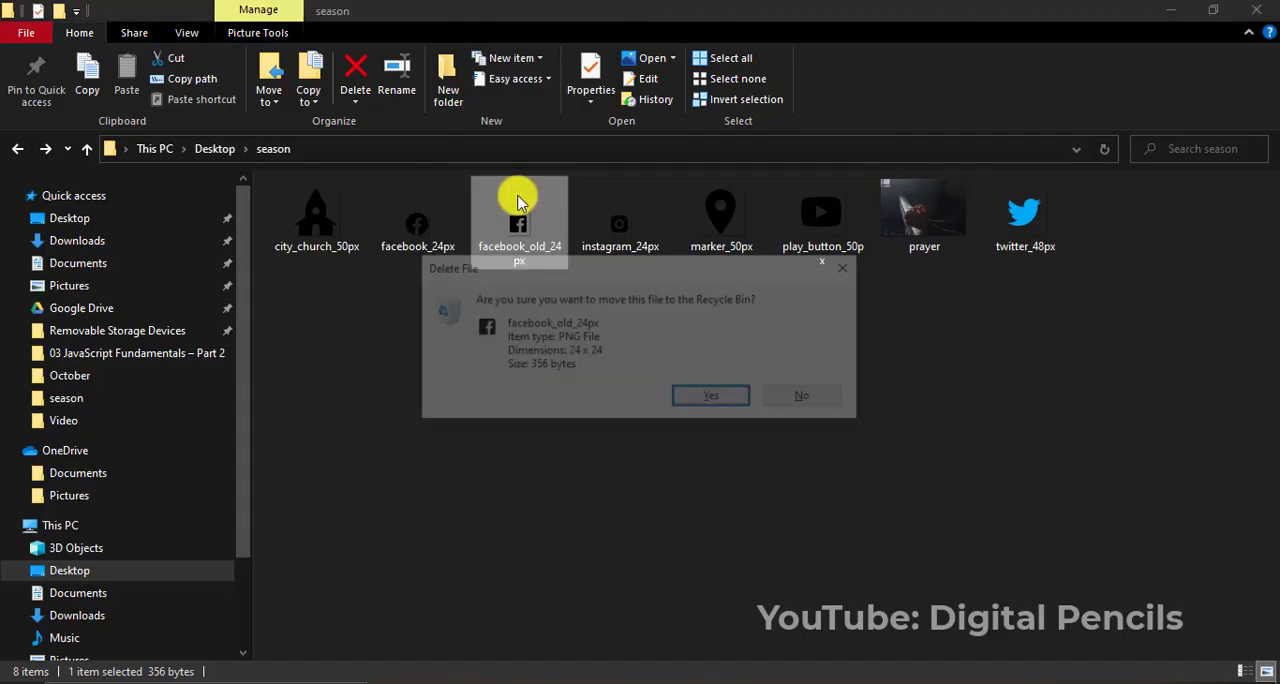
key(Return)
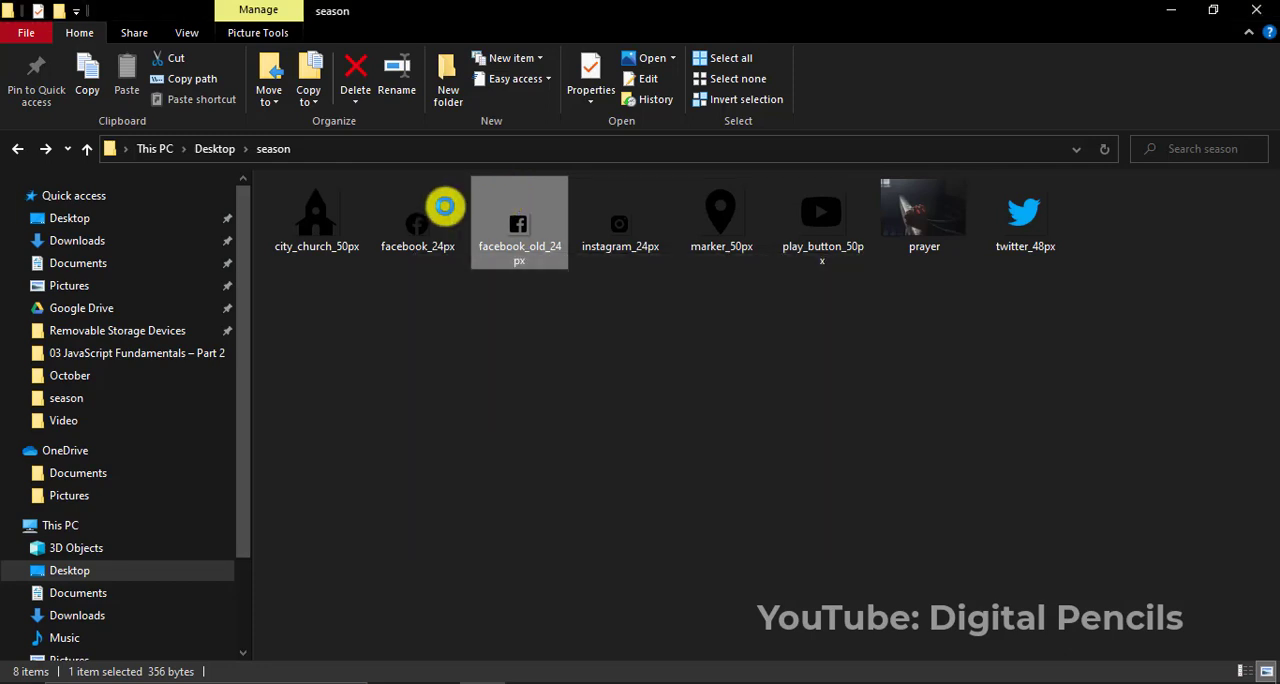
drag(420, 235, 595, 610)
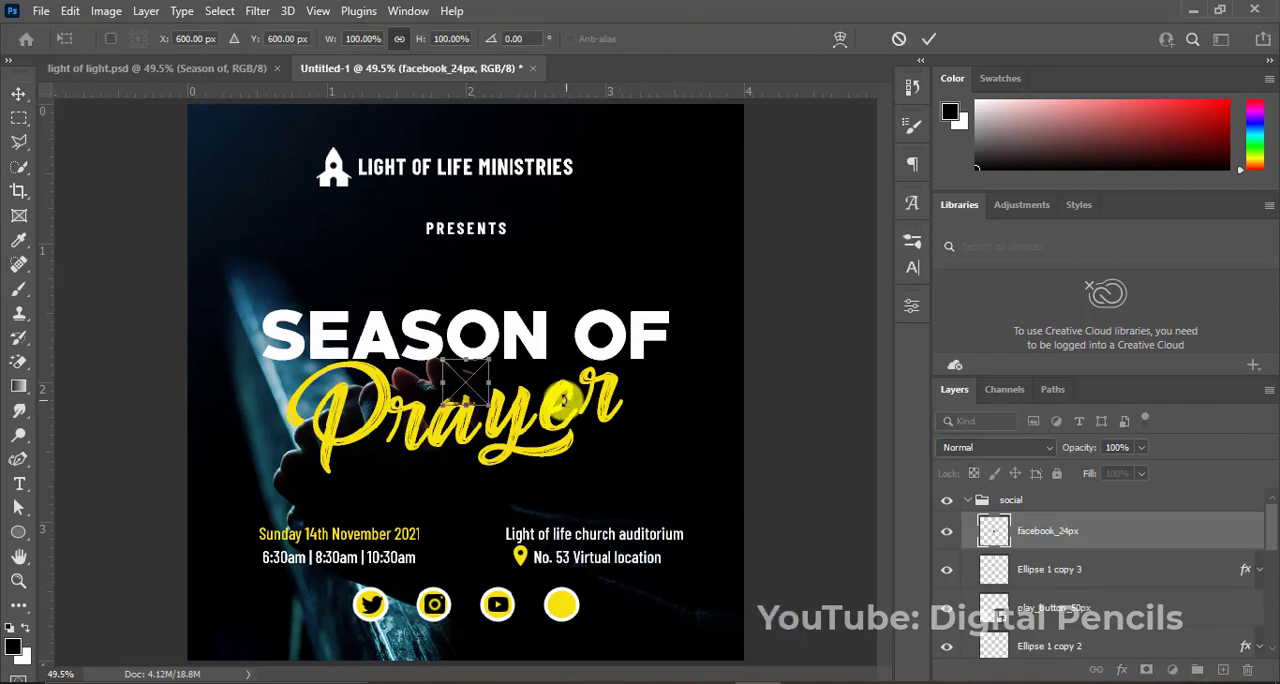
Move the Facebook icon onto the fourth circle and scale it to about 49% so it fits inside.
drag(474, 388, 569, 585)
key(Return)
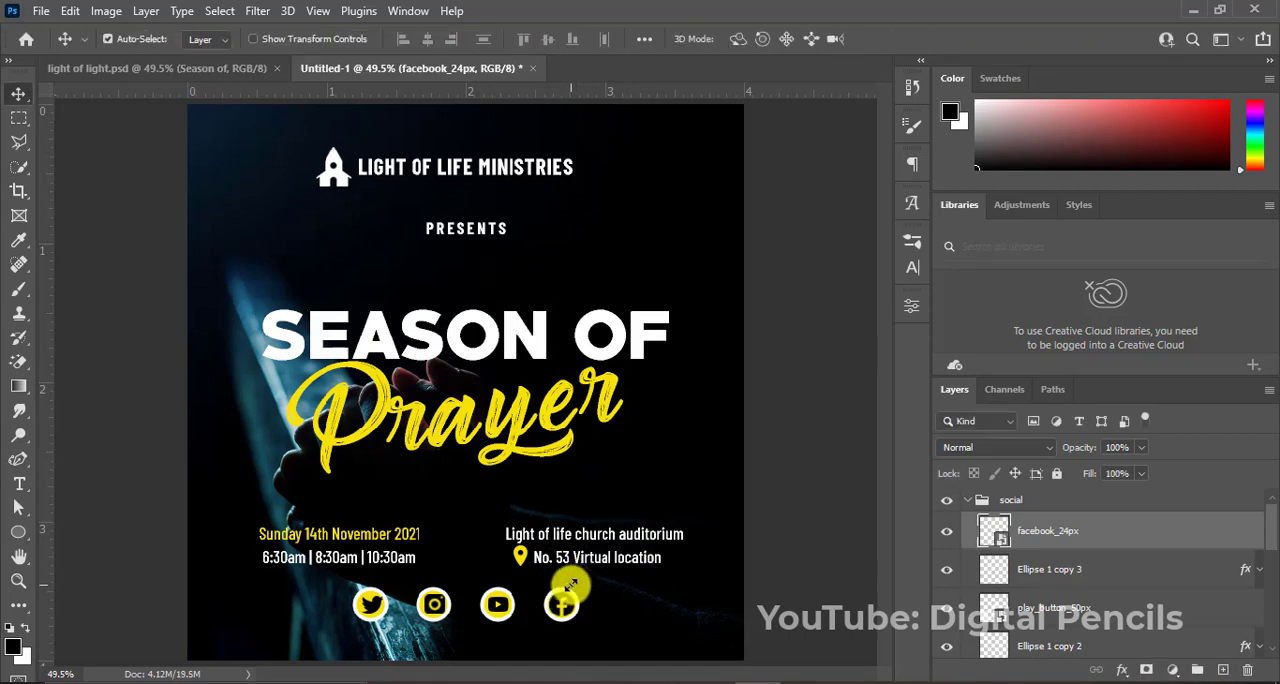
key(ctrl+t)
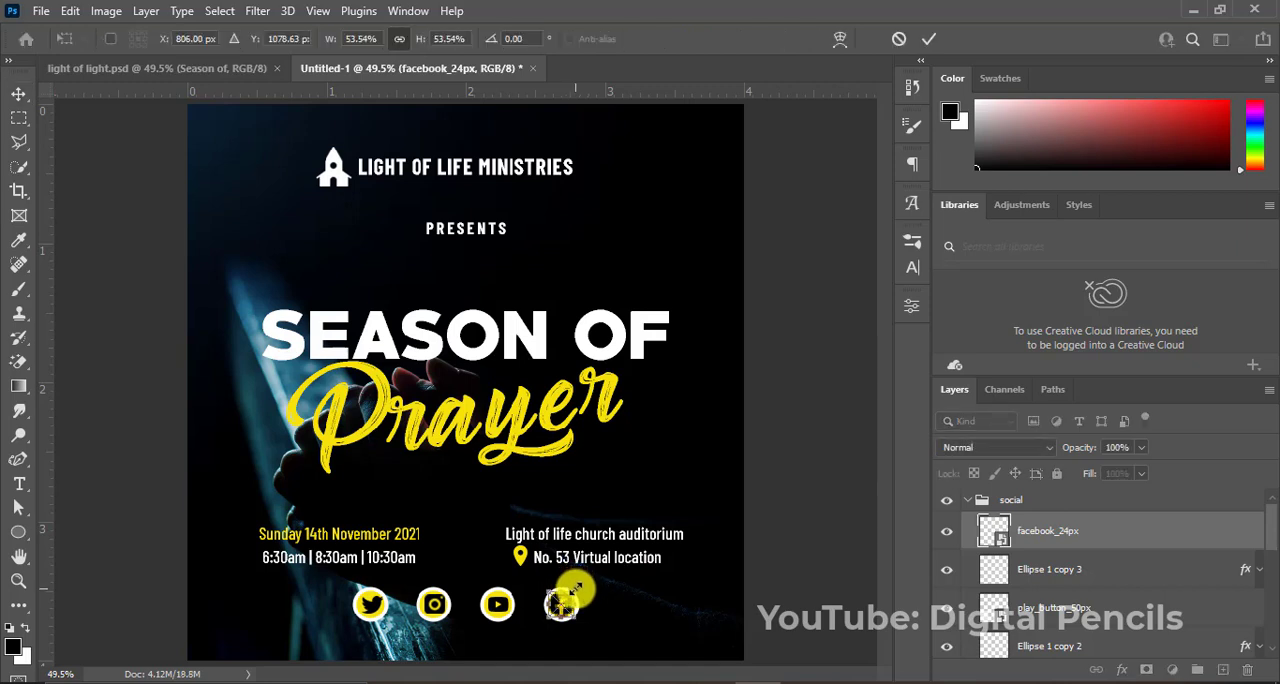
drag(571, 594, 572, 590)
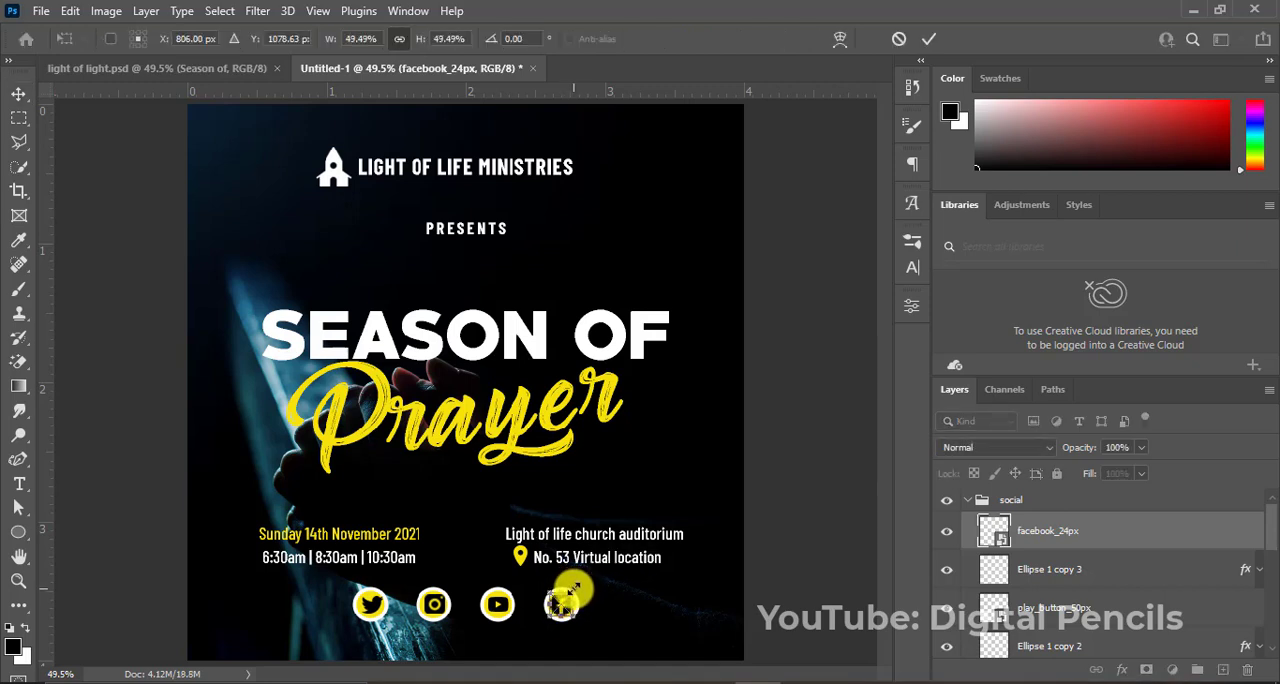
key(Return)
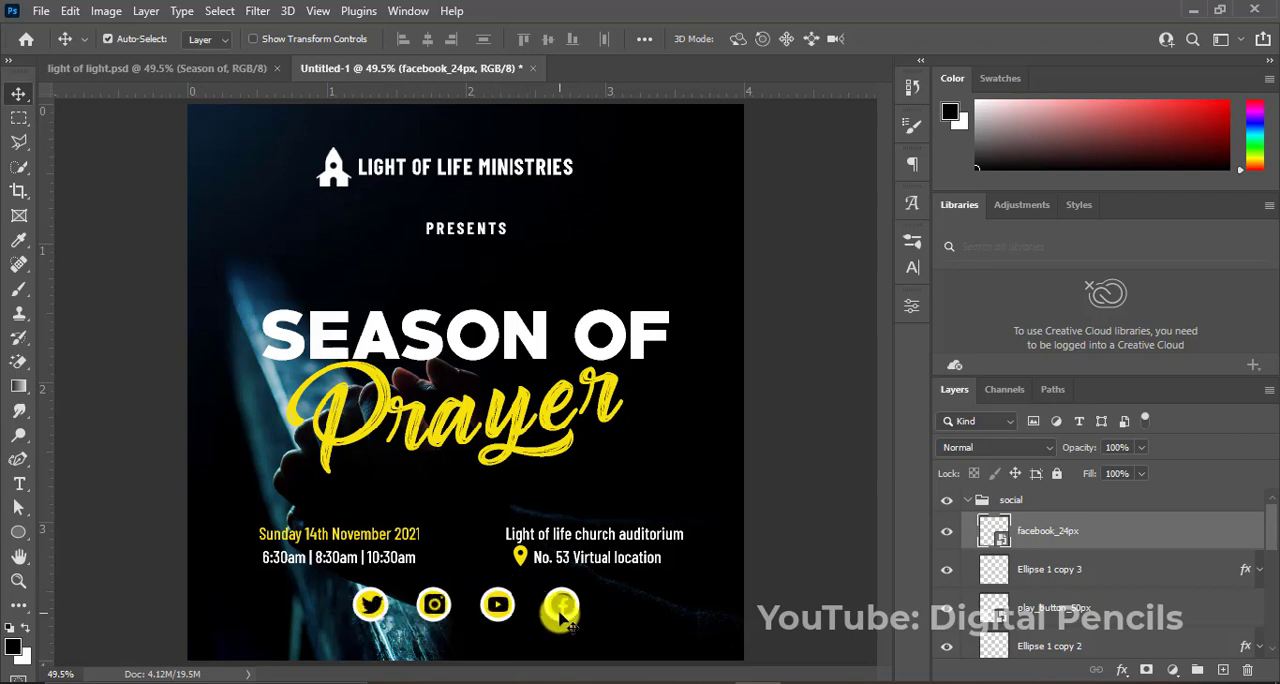
key(t)
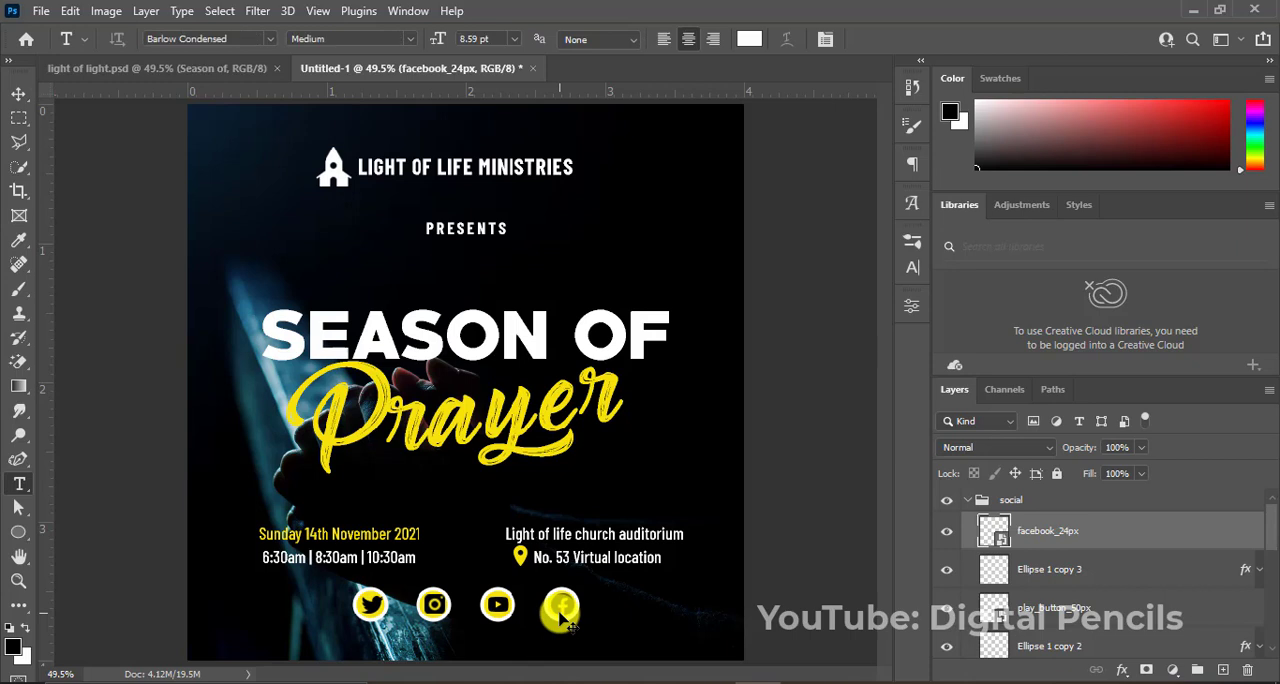
click(415, 648)
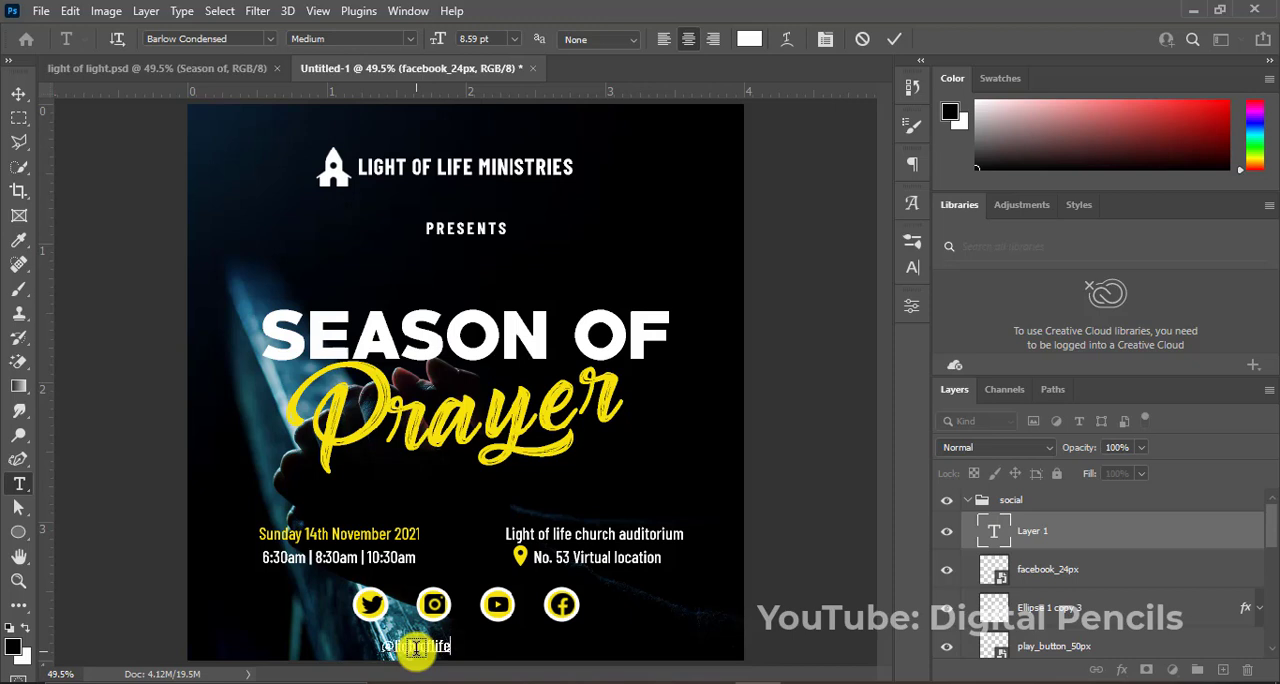
click(894, 38)
click(914, 267)
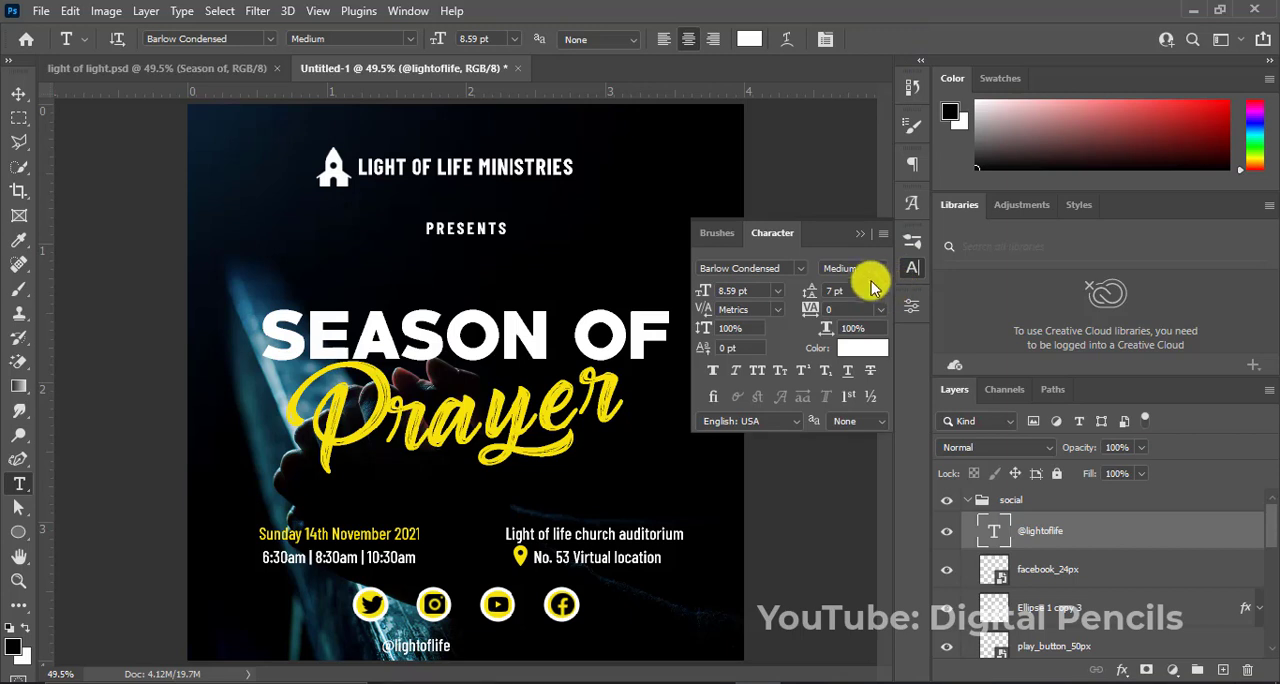
click(882, 268)
click(849, 465)
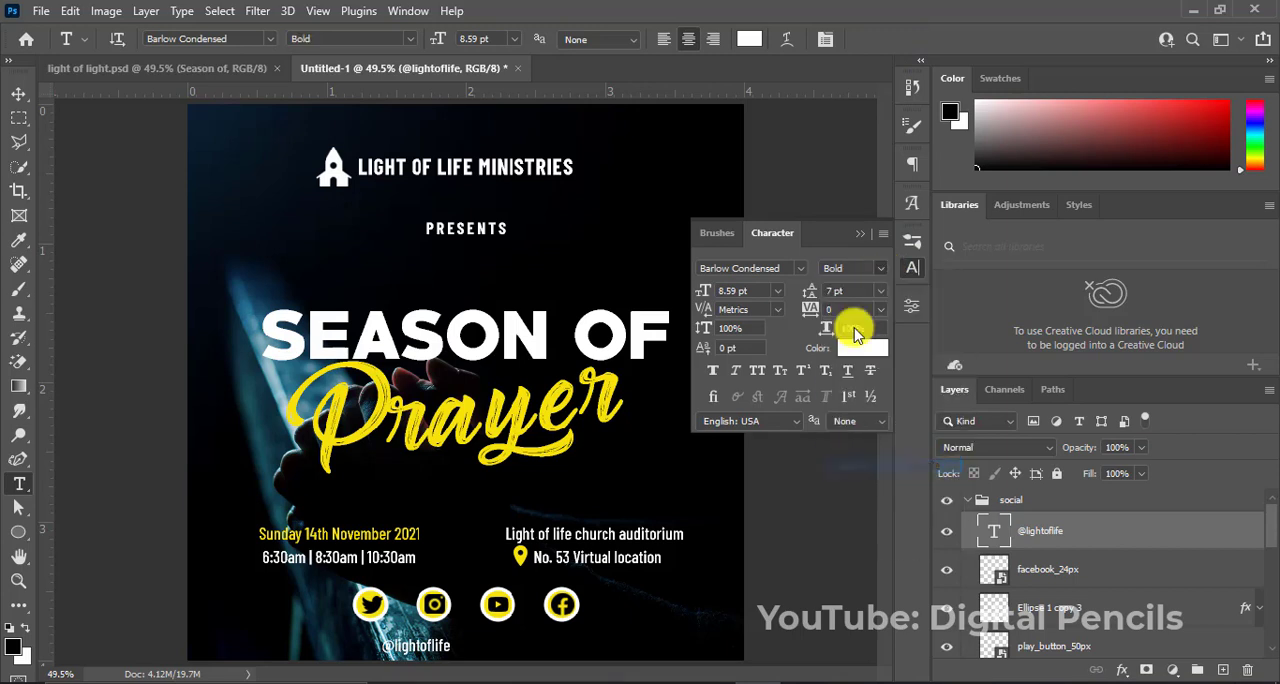
click(862, 240)
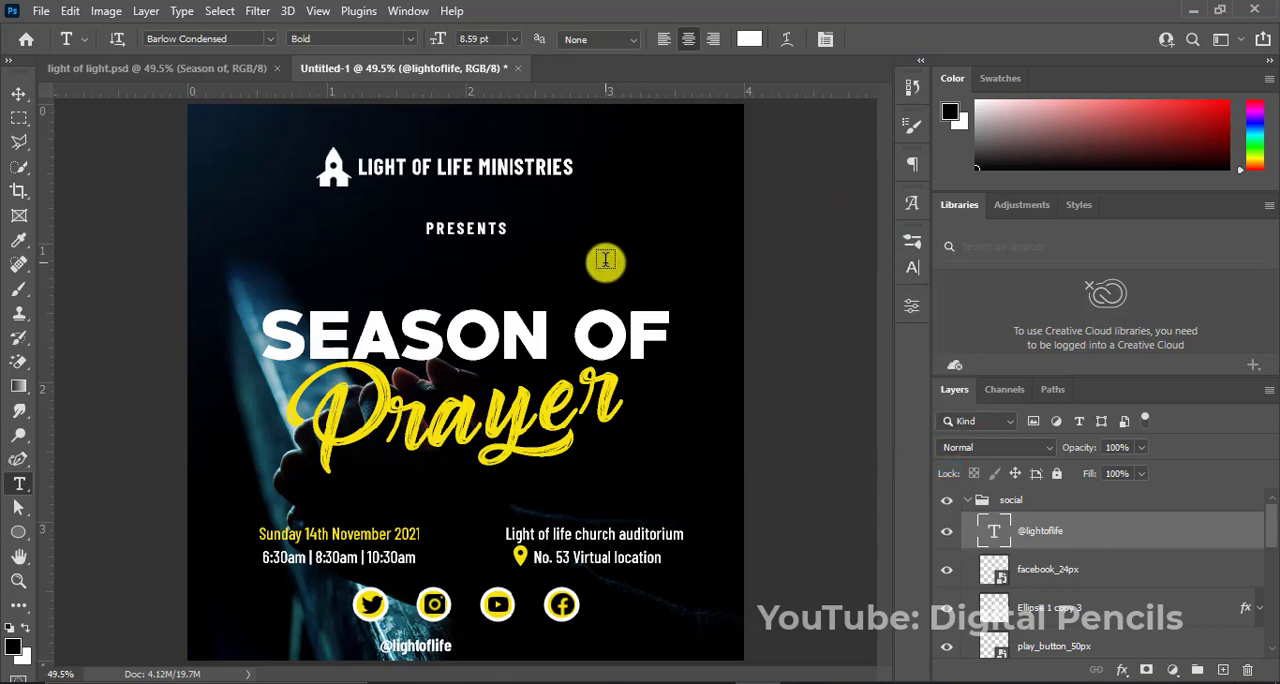
key(v)
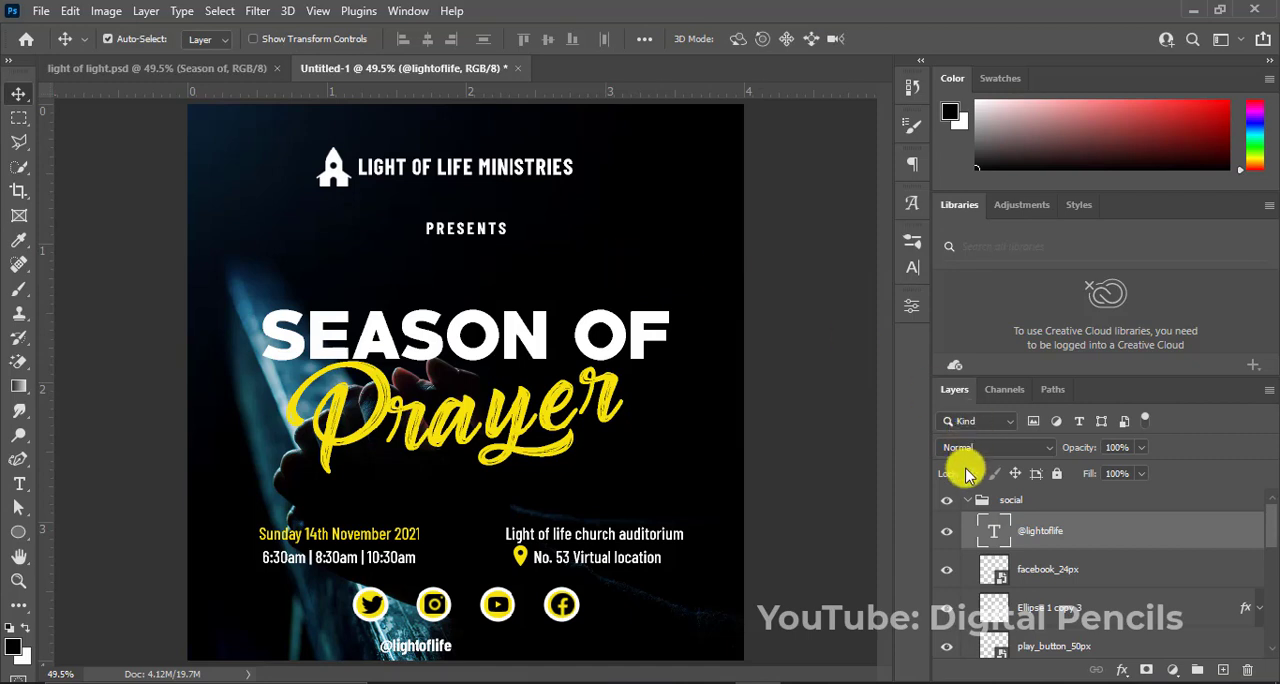
drag(1018, 532, 997, 507)
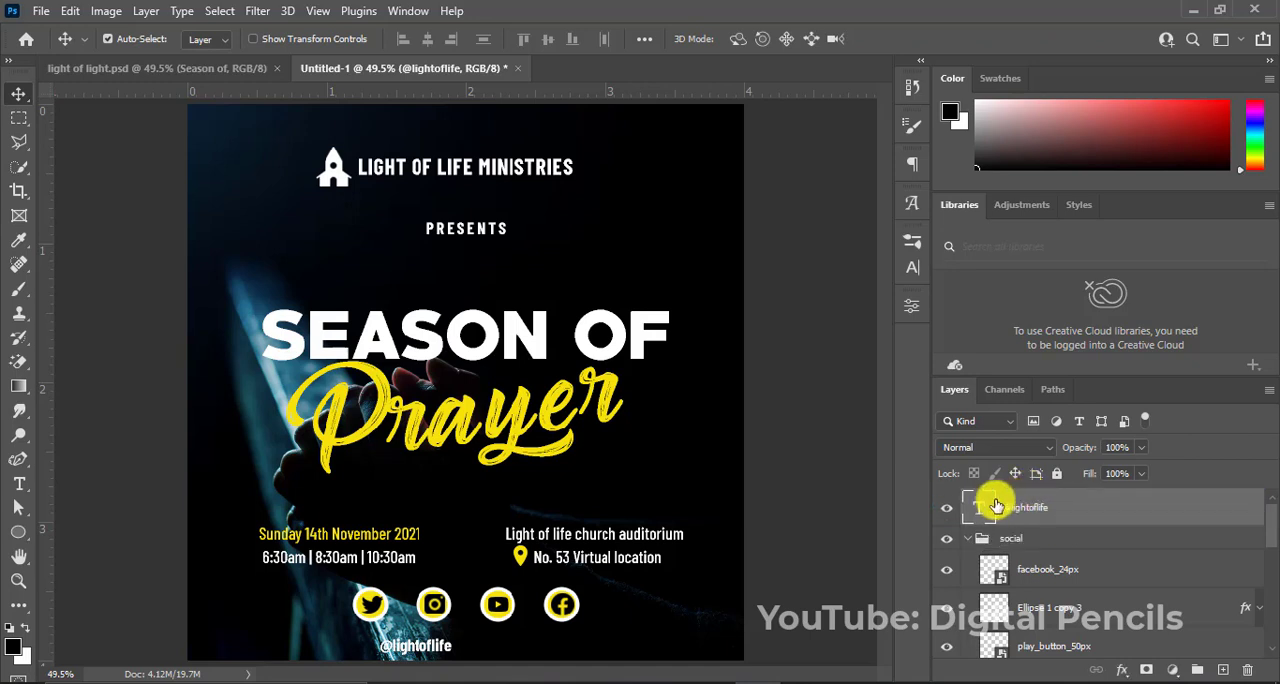
click(967, 540)
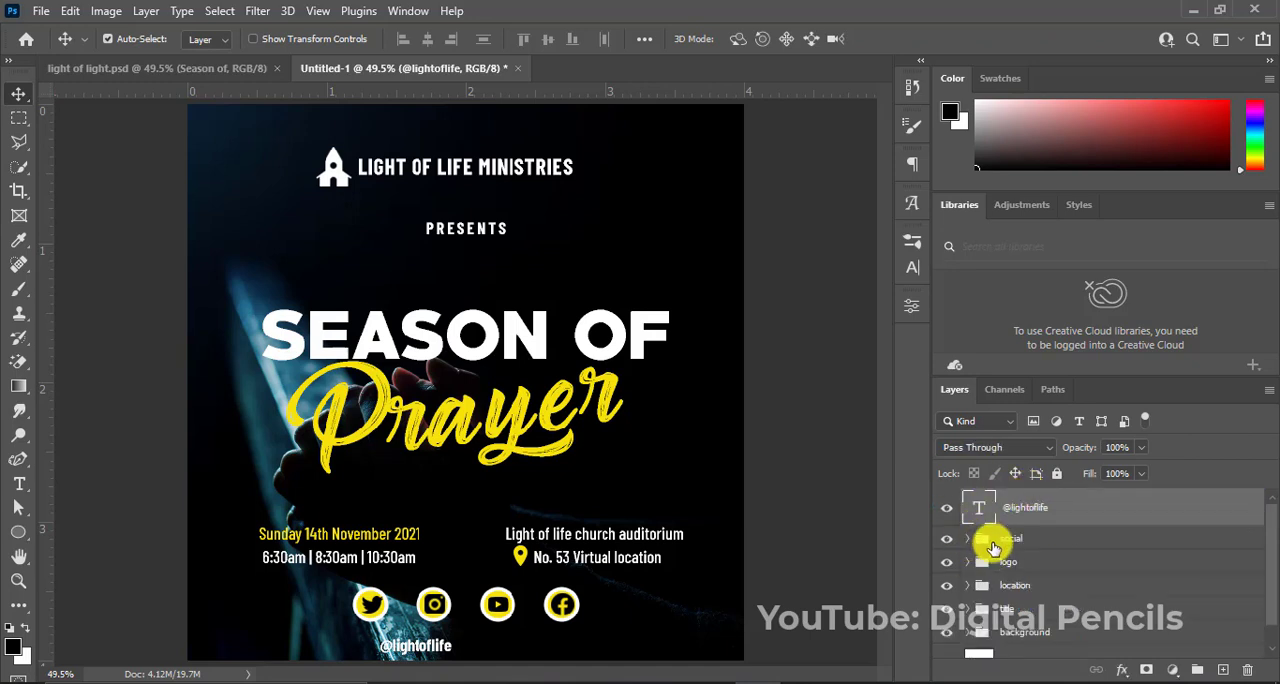
click(993, 545)
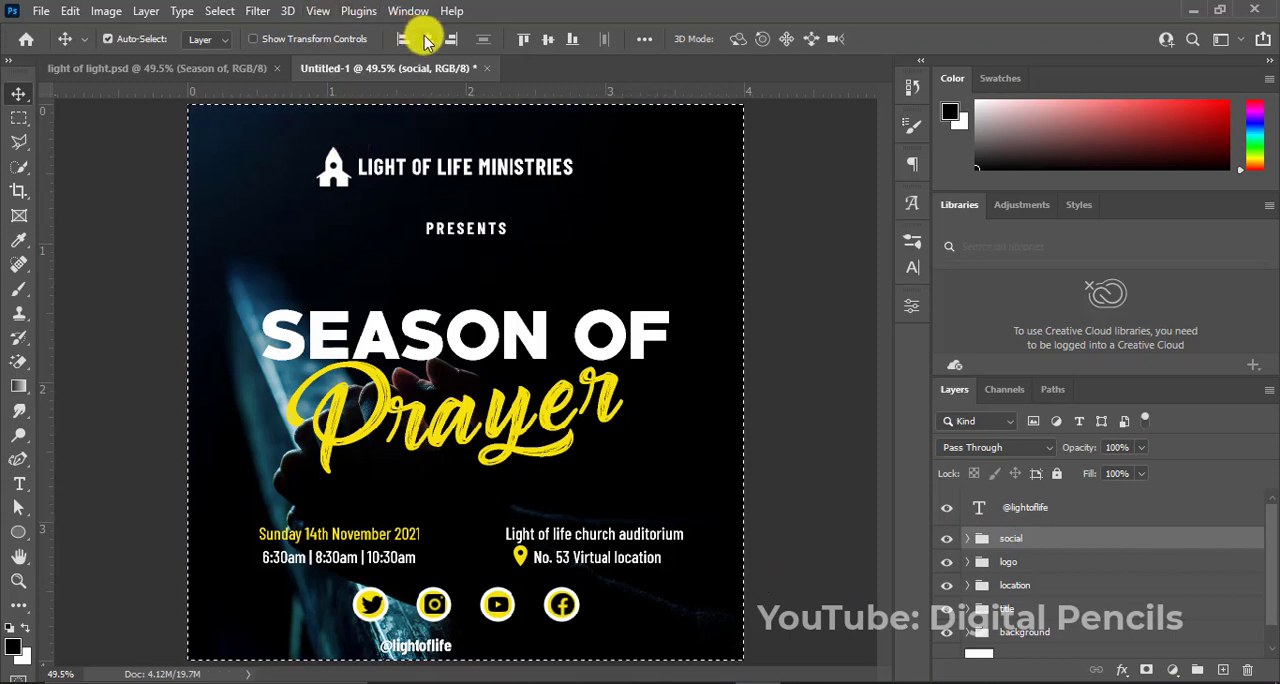
key(ctrl+d)
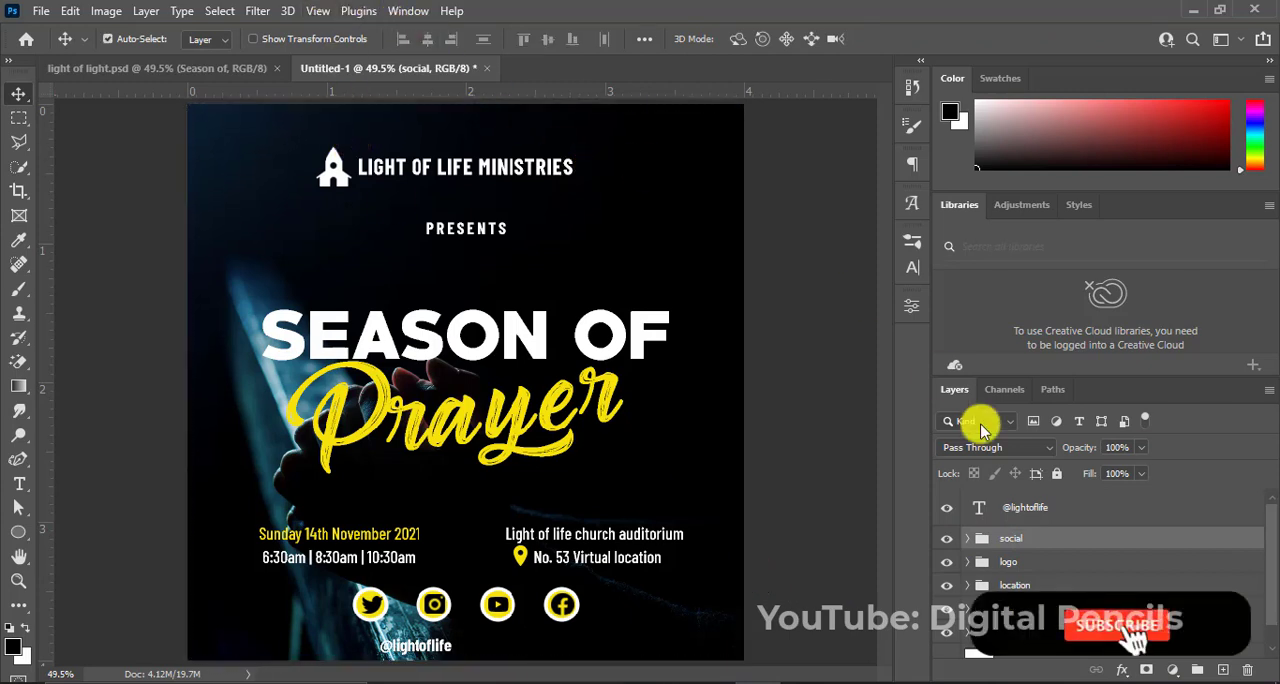
shift+click(1012, 515)
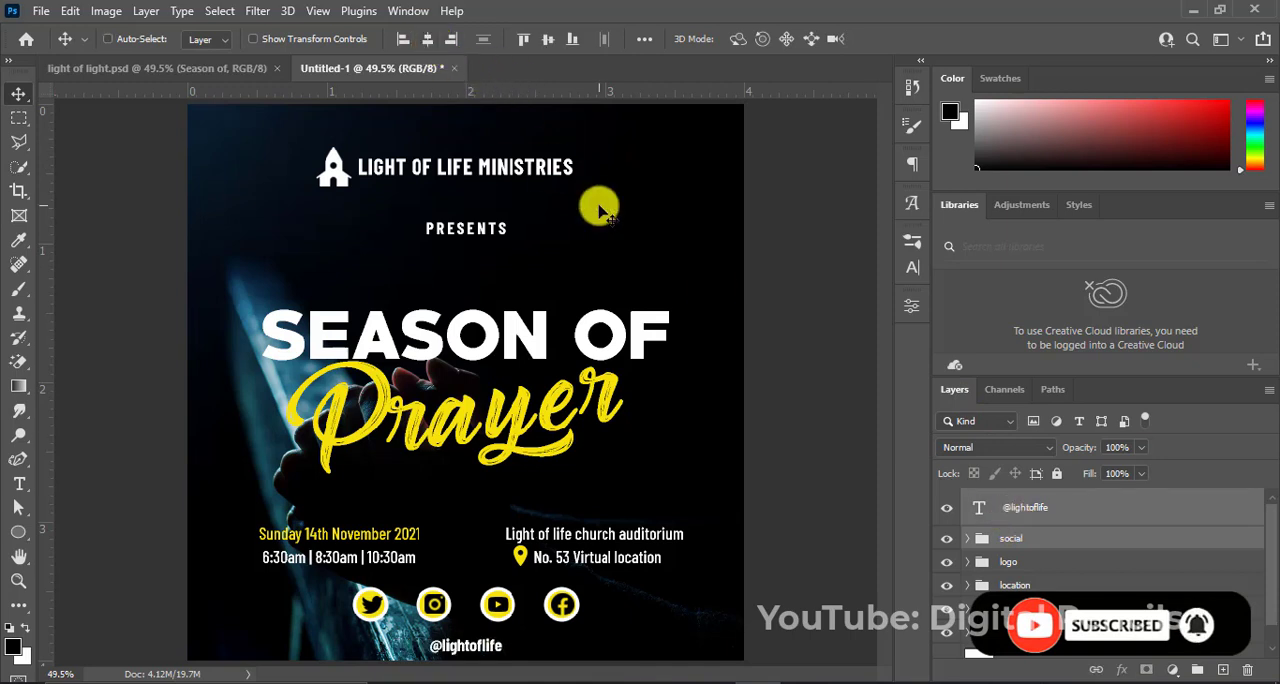
click(1071, 513)
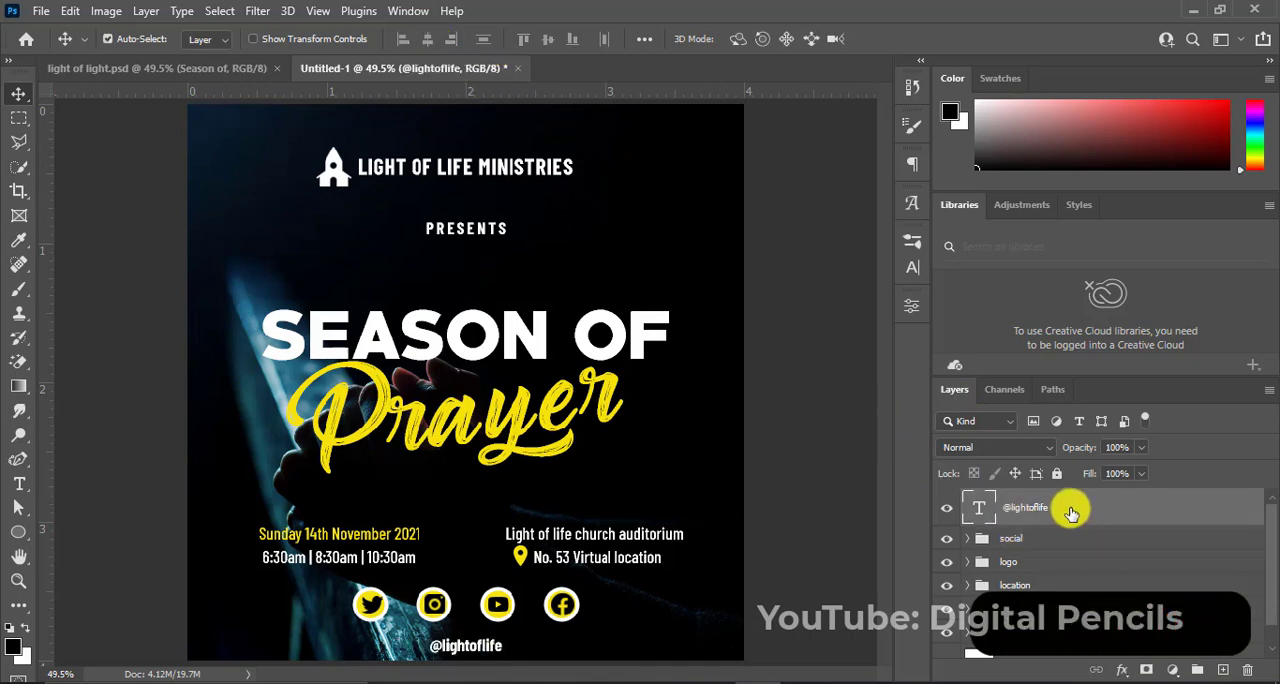
key(Up)
key(Up)
key(Up)
key(Up)
key(Up)
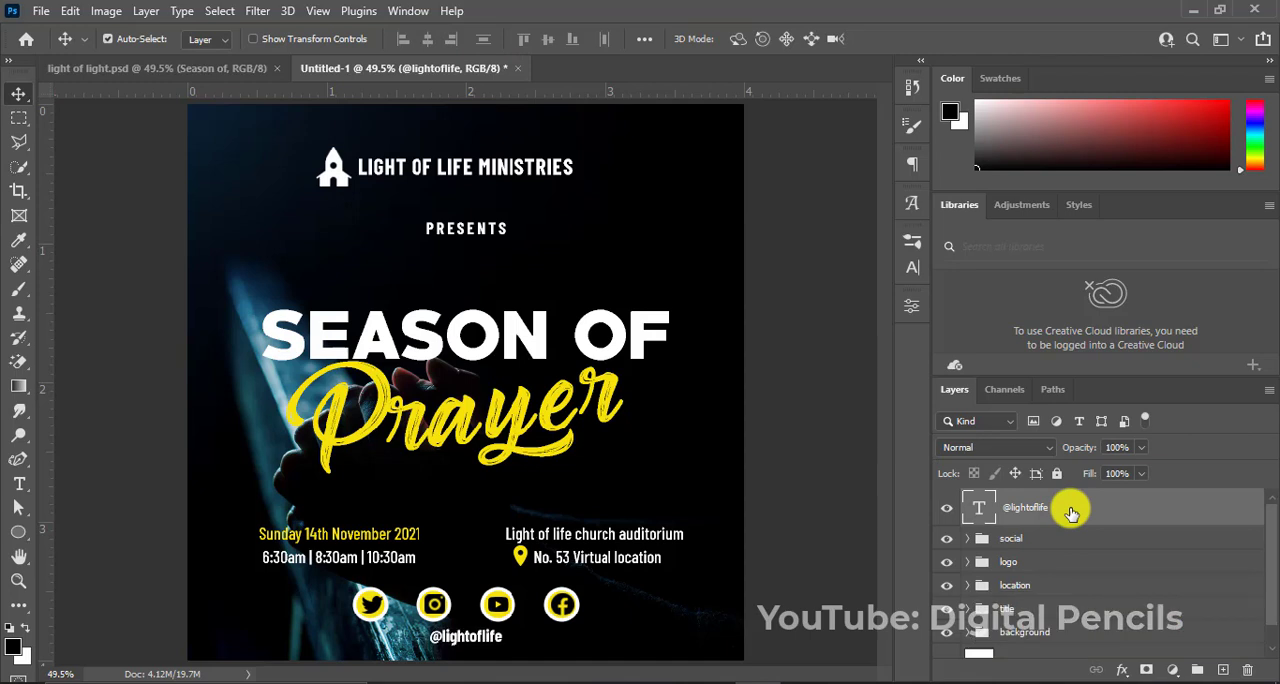